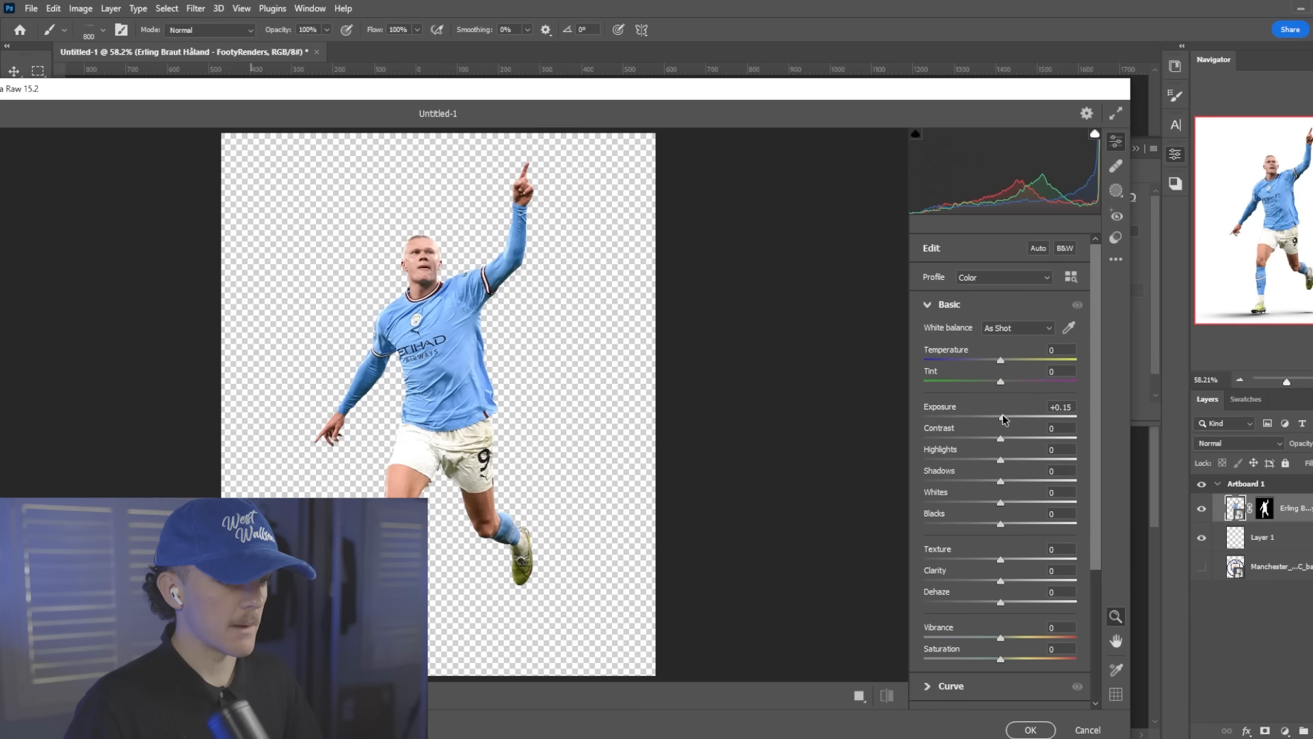
Set Clarity to +10, Texture to +45 and Sharpening to 69 for the player cut-out in Camera Raw
{"action": "scroll", "coordinate": [1029, 432], "scroll_direction": "down", "scroll_amount": 2}
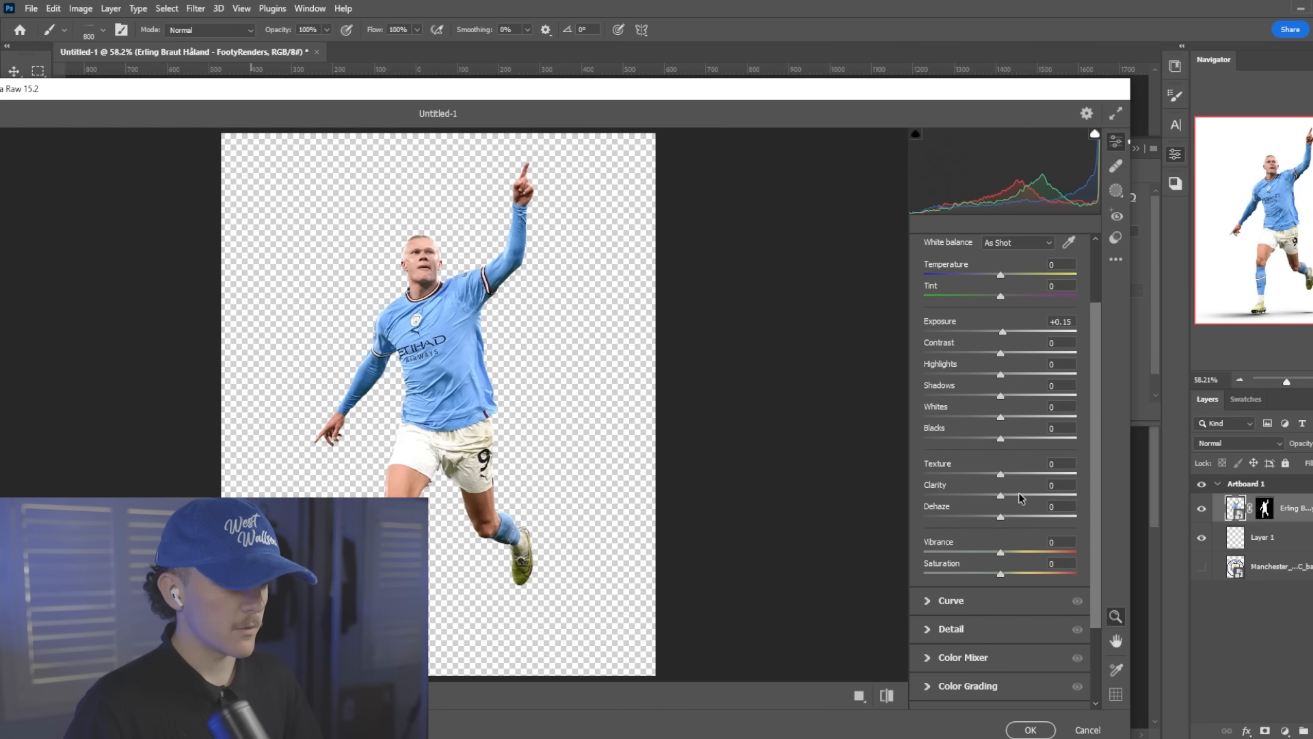
{"action": "left_click_drag", "start_coordinate": [1008, 503], "coordinate": [1036, 474]}
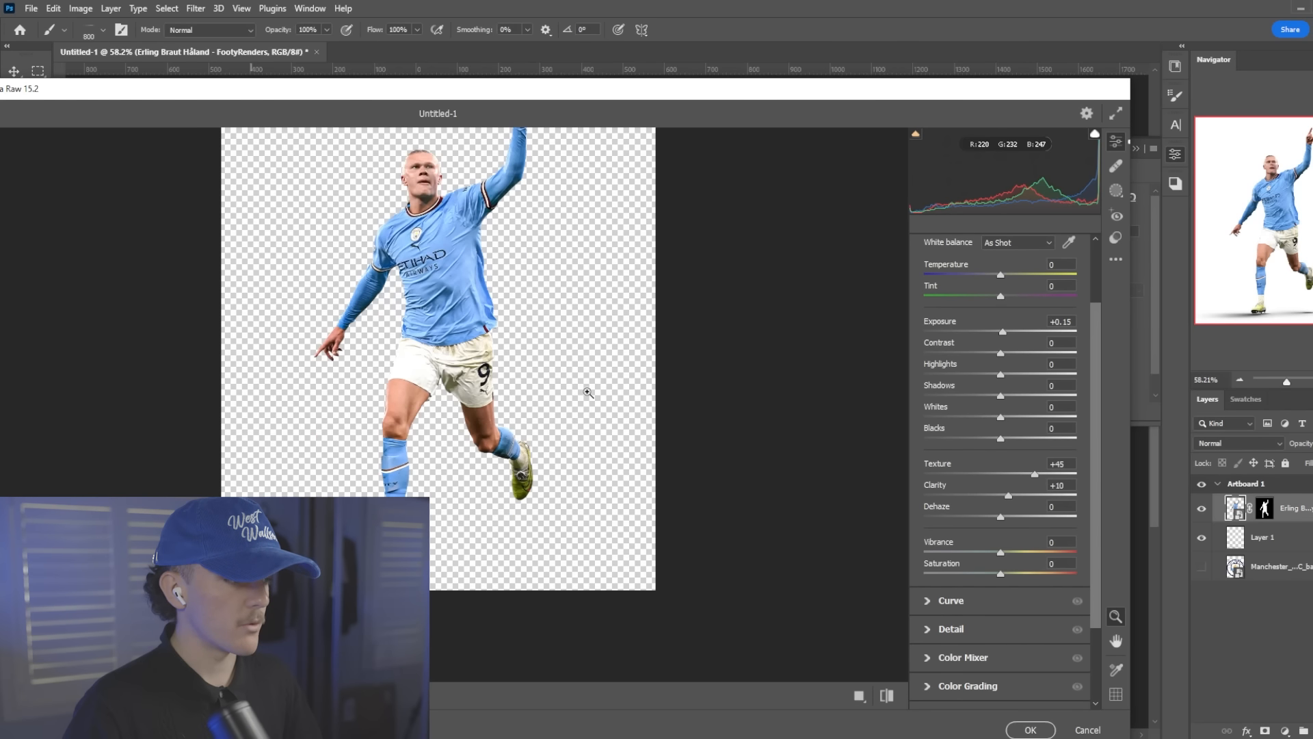
{"action": "left_click", "coordinate": [971, 628]}
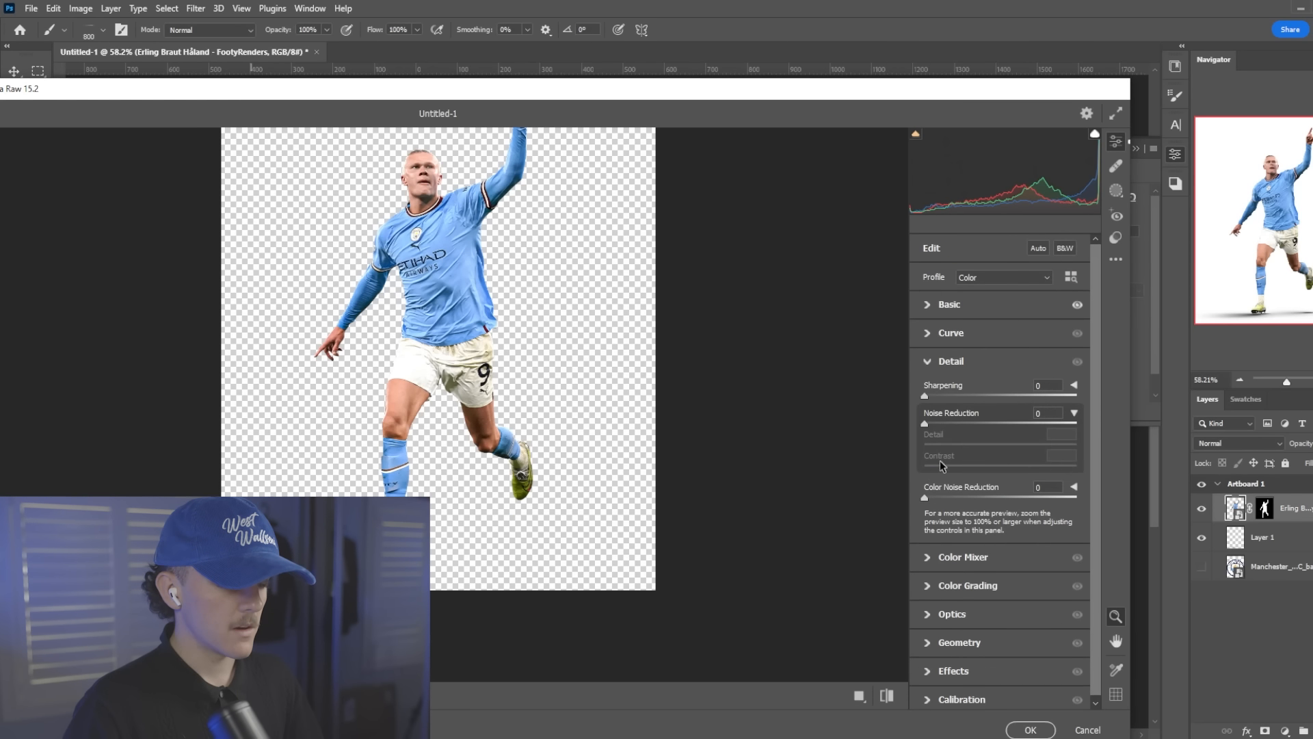
{"action": "left_click_drag", "start_coordinate": [988, 401], "coordinate": [994, 401]}
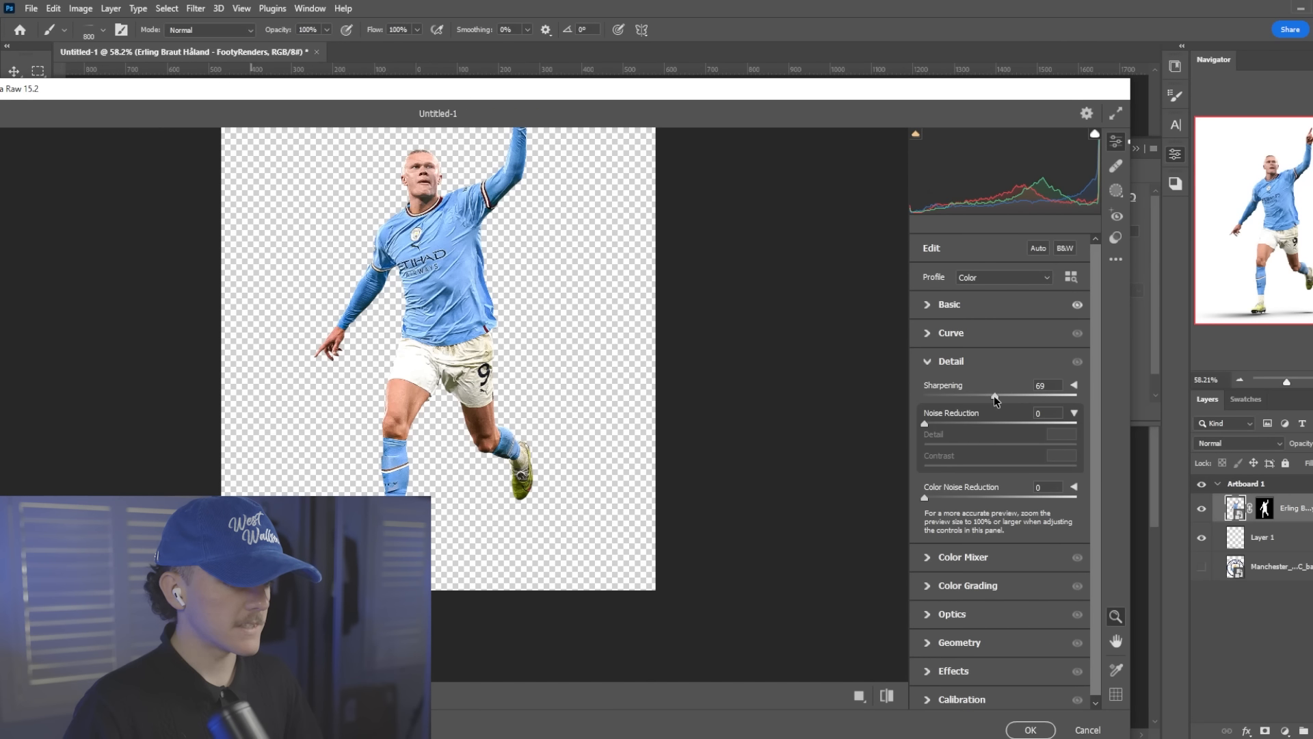
Reduce the Greens and Yellows saturation to -100 in the Camera Raw Color Mixer
{"action": "left_click", "coordinate": [975, 587]}
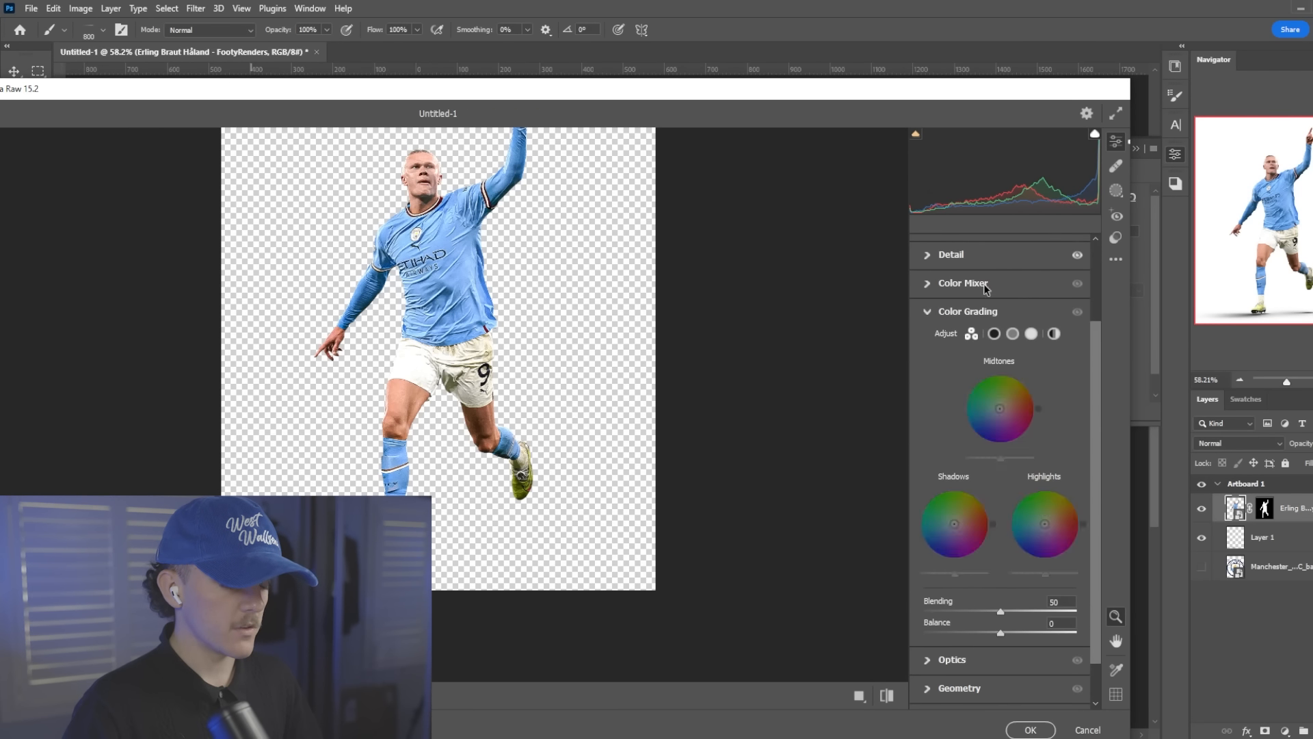
{"action": "left_click", "coordinate": [987, 314]}
{"action": "left_click", "coordinate": [403, 272]}
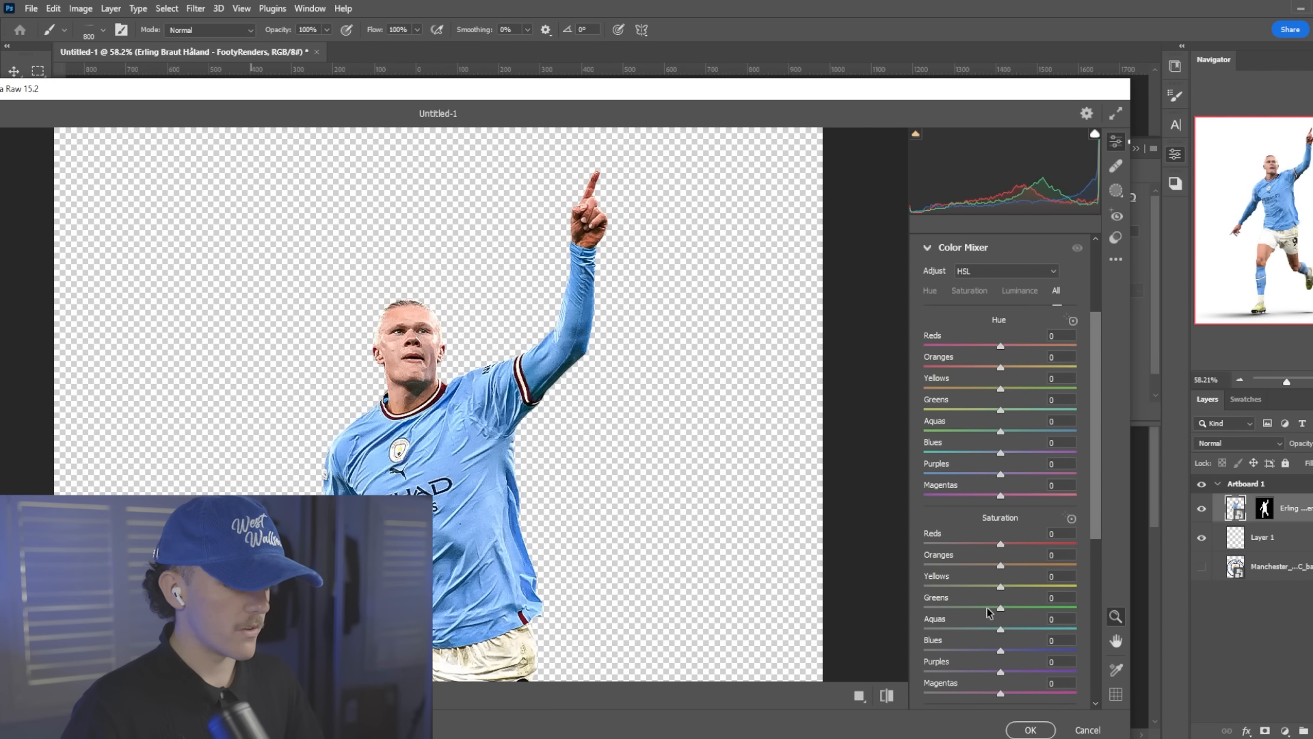
{"action": "left_click_drag", "start_coordinate": [1000, 608], "coordinate": [914, 610]}
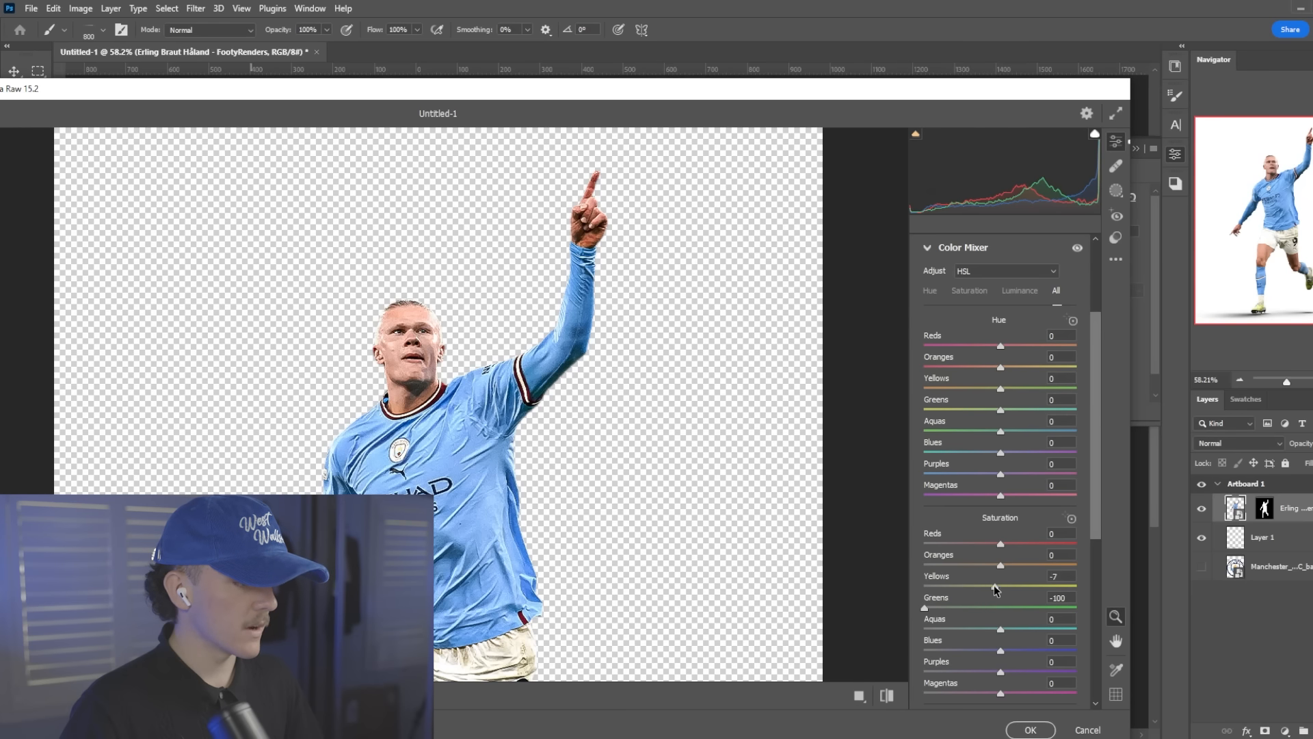
{"action": "left_click_drag", "start_coordinate": [995, 590], "coordinate": [859, 587]}
Shift the Oranges hue to -19 and apply the Camera Raw adjustments to the player
{"action": "scroll", "coordinate": [601, 425], "scroll_direction": "down", "scroll_amount": 4}
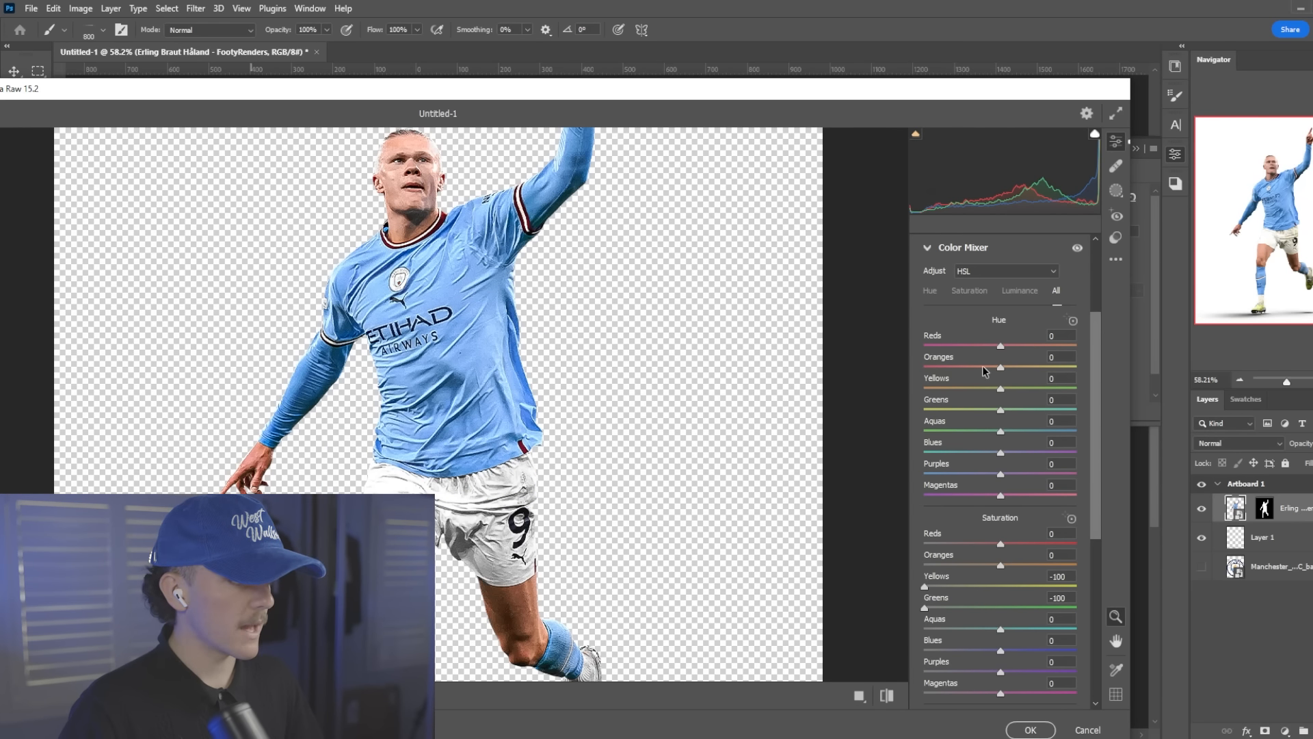
{"action": "left_click_drag", "start_coordinate": [1002, 370], "coordinate": [988, 371]}
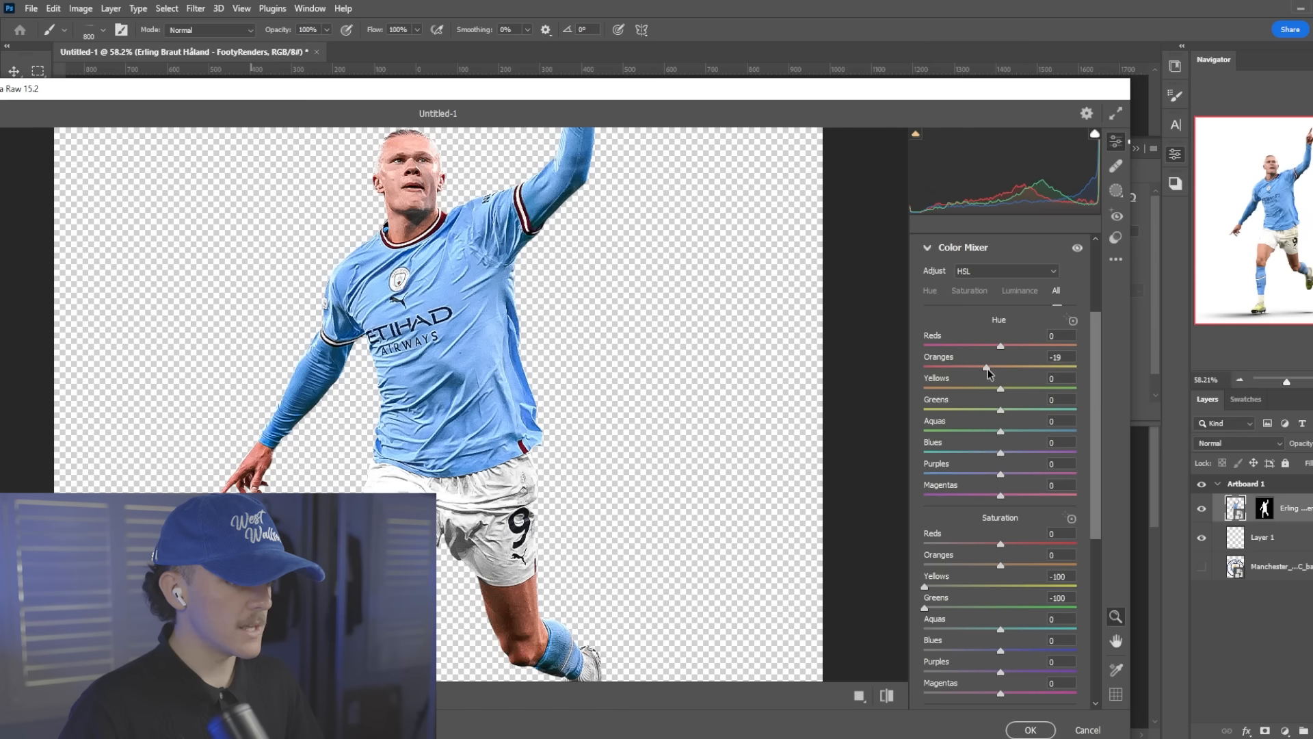
{"action": "left_click", "coordinate": [1029, 729]}
{"action": "scroll", "coordinate": [669, 370], "scroll_direction": "up", "scroll_amount": 1}
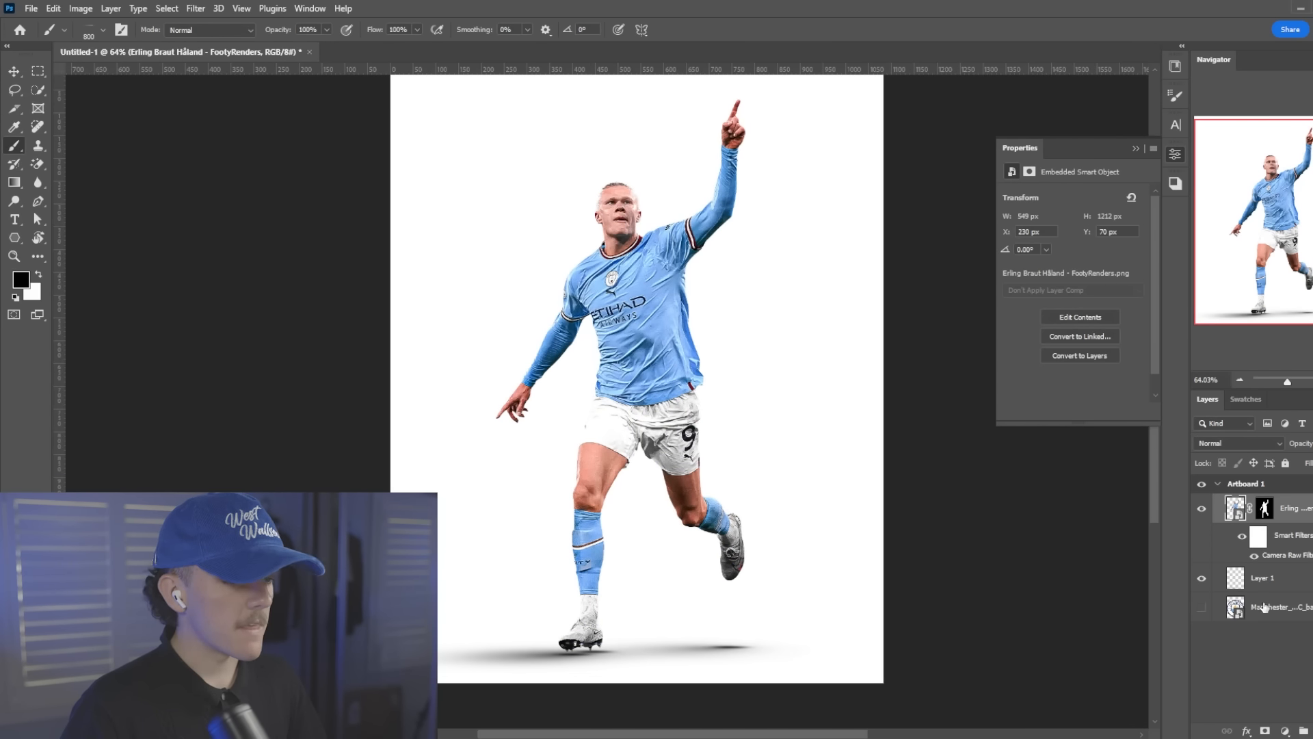
Add a Color Lookup adjustment clipped to the player layer, using the 3Strip.look 3D LUT, and compare the image with and without it
{"action": "left_click", "coordinate": [1286, 730]}
{"action": "left_click", "coordinate": [1272, 650]}
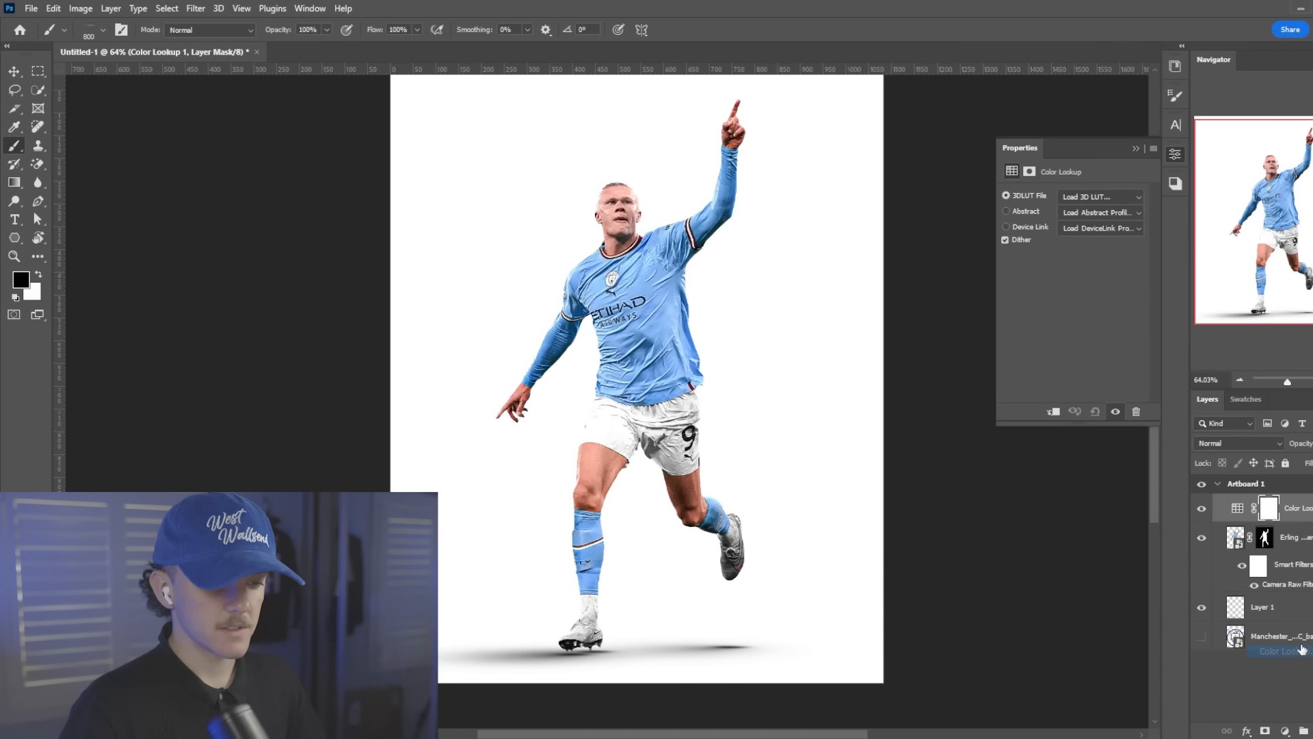
{"action": "right_click", "coordinate": [1299, 510]}
{"action": "left_click", "coordinate": [1176, 411]}
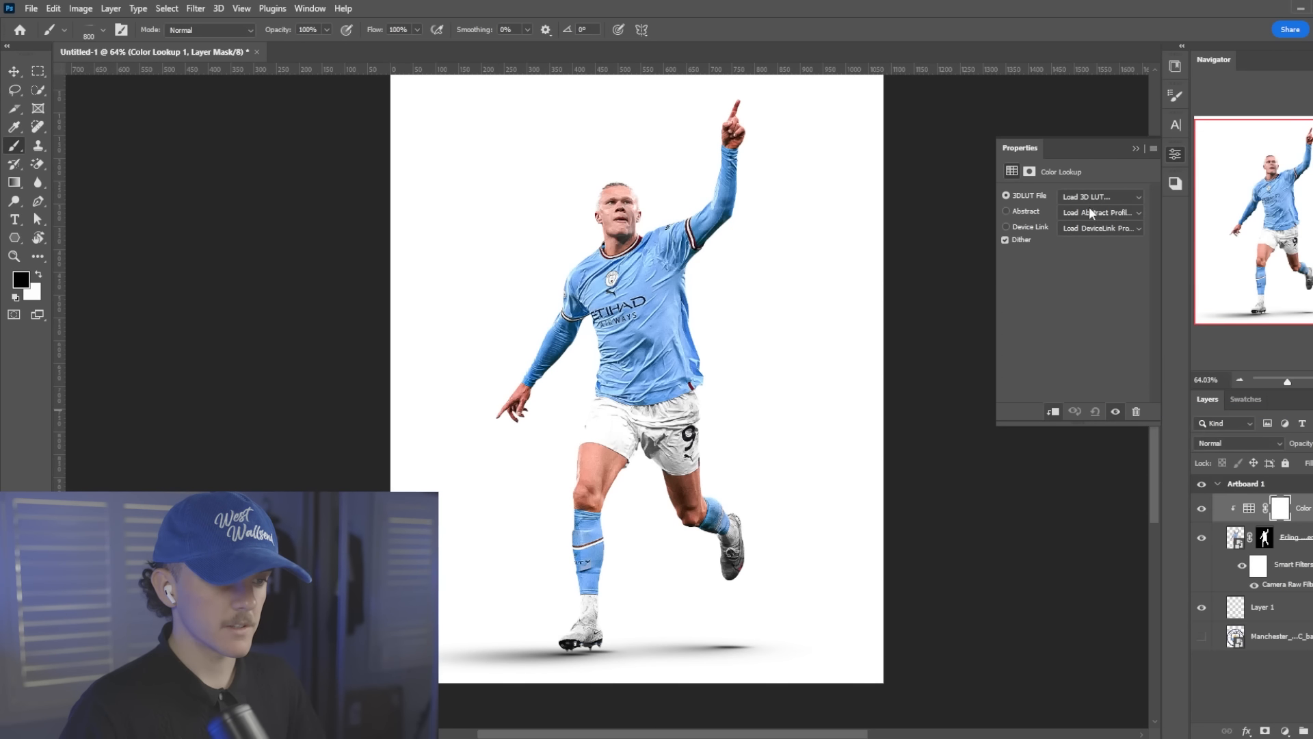
{"action": "left_click", "coordinate": [1093, 198]}
{"action": "left_click", "coordinate": [1093, 63]}
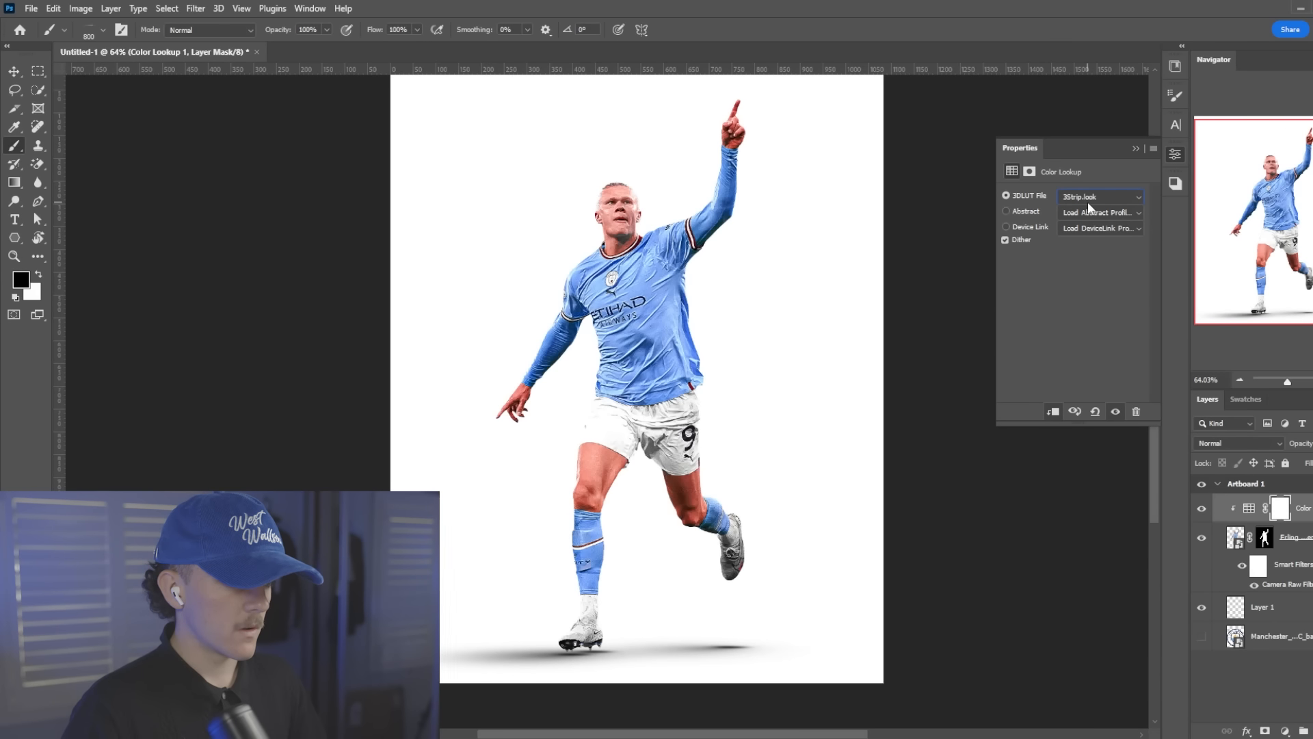
{"action": "left_click", "coordinate": [1202, 510]}
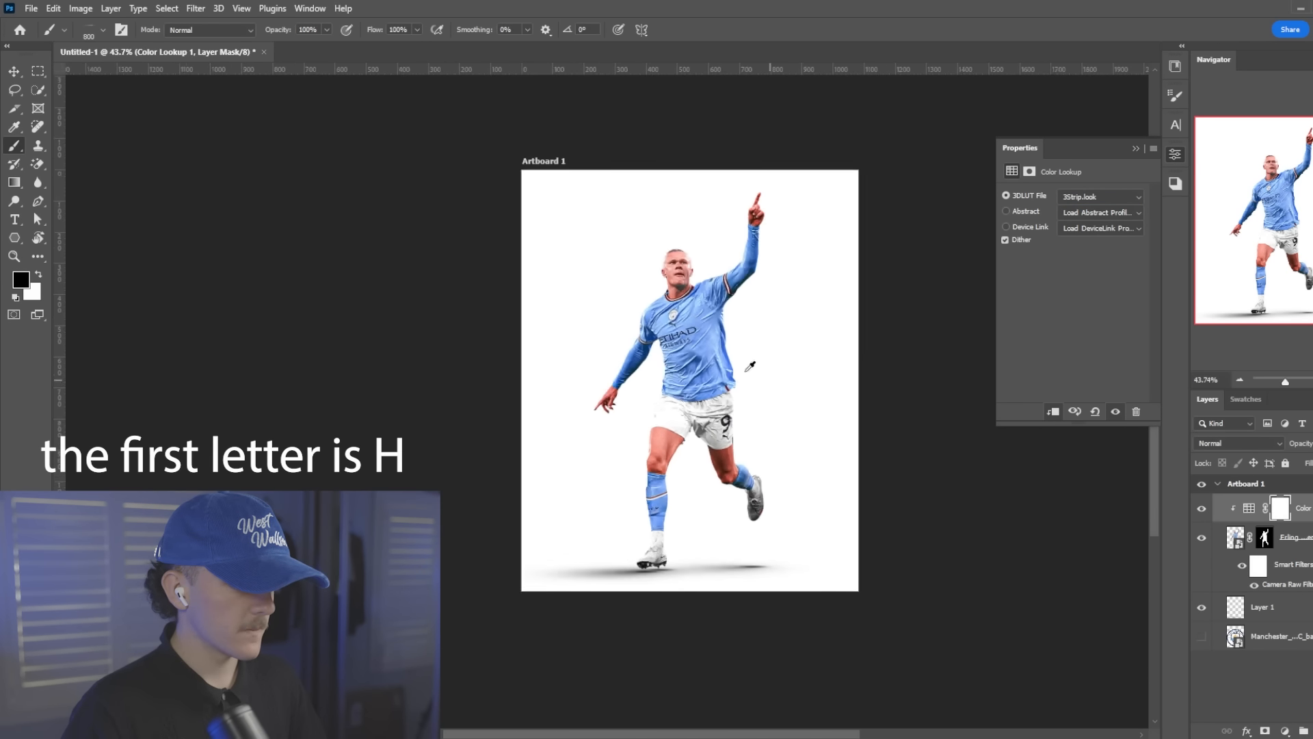
Show the Manchester City badge layer, sample its light blue tones as foreground and background colours, and hide the badge again
{"action": "left_click", "coordinate": [1286, 636]}
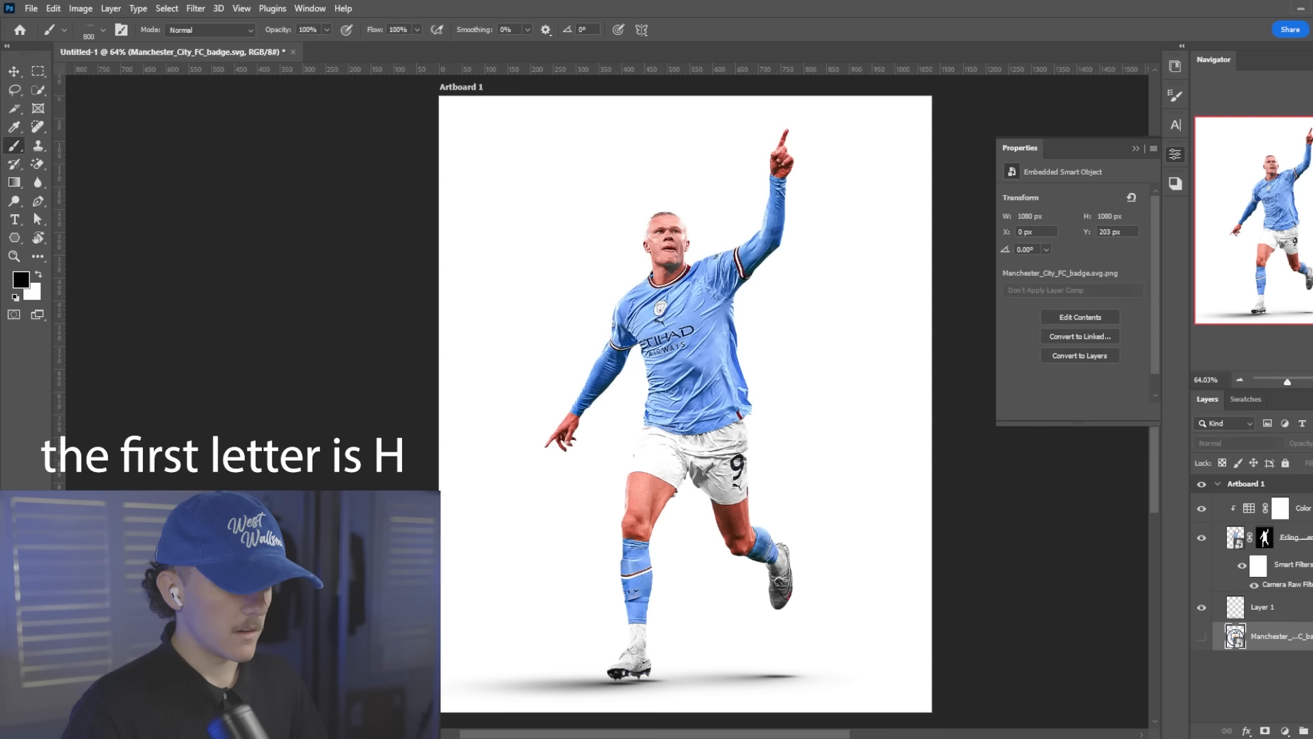
{"action": "left_click", "coordinate": [1202, 640]}
{"action": "key", "text": "i"}
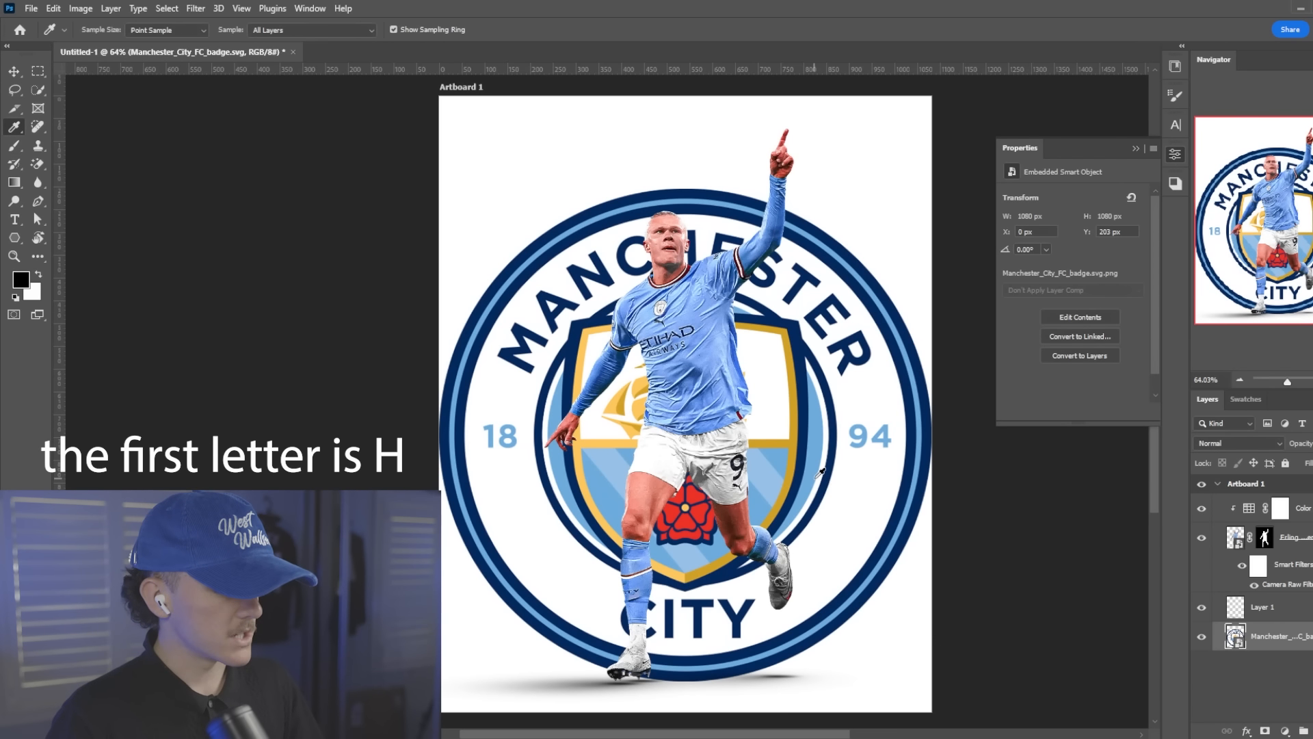
{"action": "left_click", "coordinate": [816, 466]}
{"action": "key", "text": "x"}
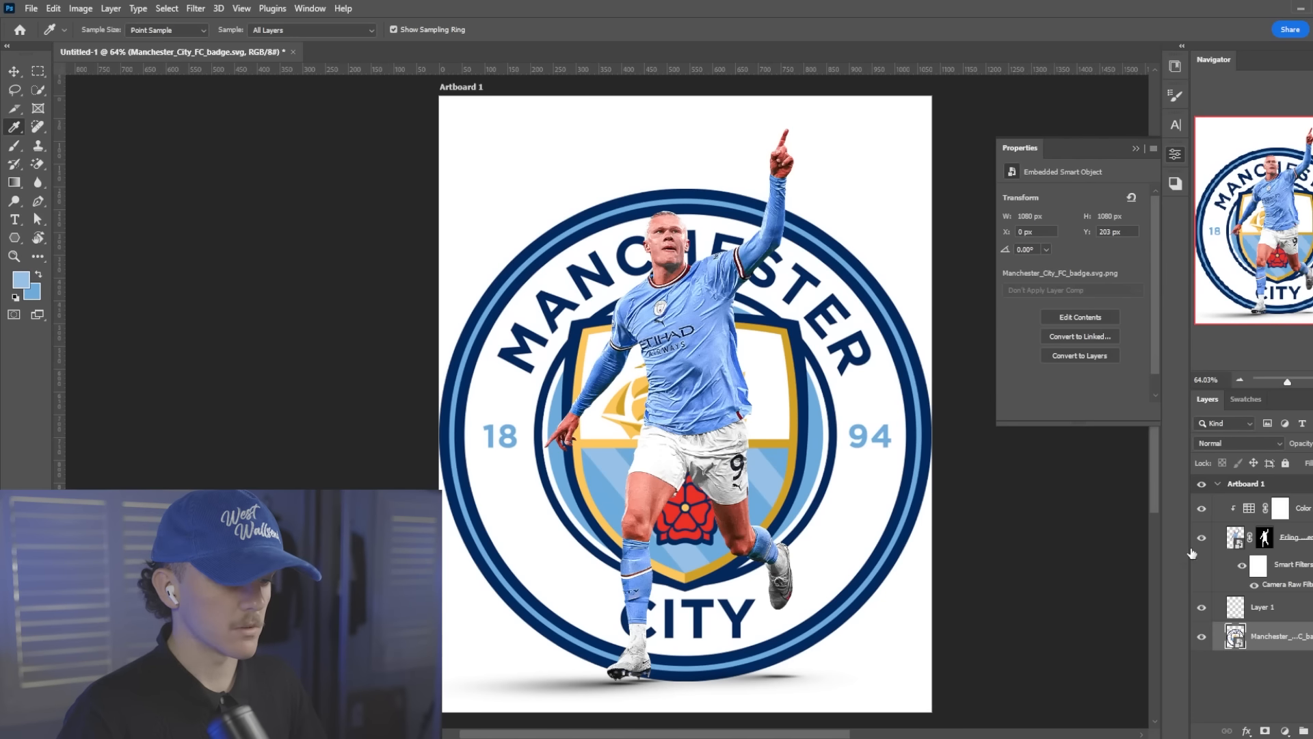
{"action": "left_click", "coordinate": [1202, 636]}
Create an empty layer directly above the badge layer and activate the Pen tool for drawing filled shapes
{"action": "left_click", "coordinate": [1303, 729]}
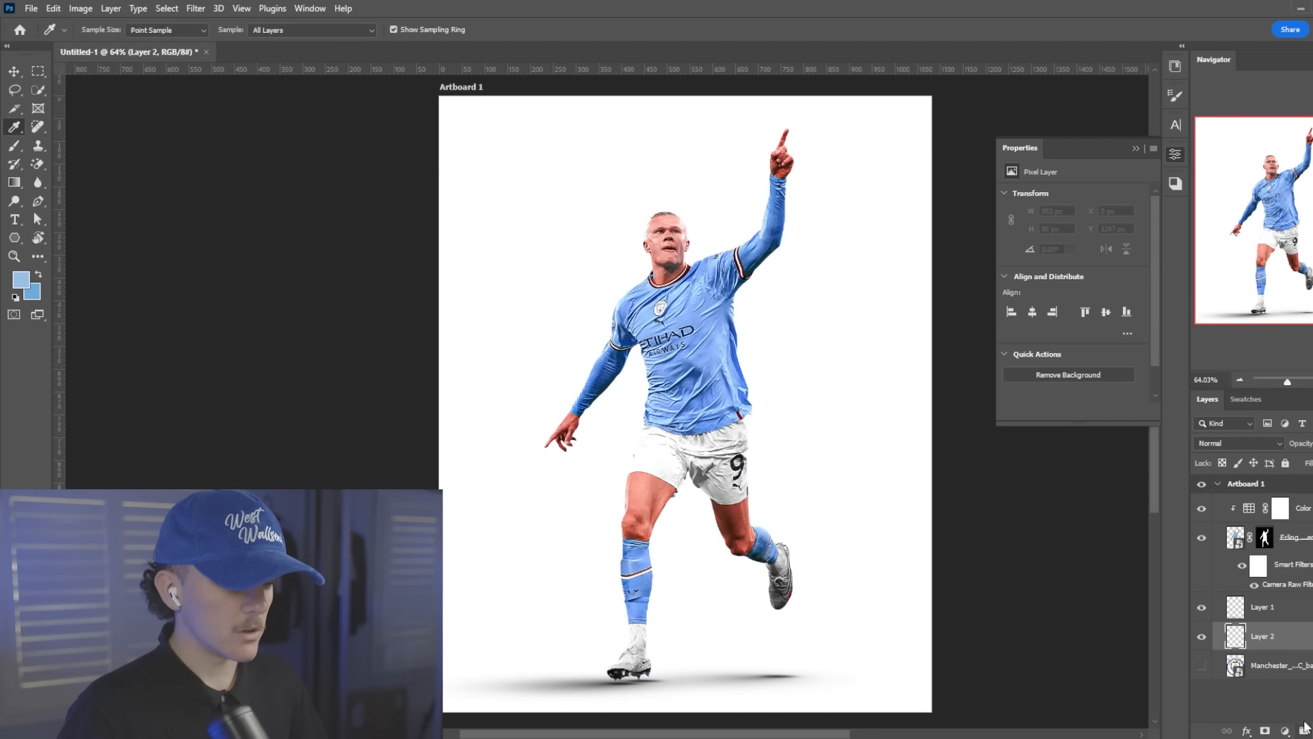
{"action": "scroll", "coordinate": [719, 524], "scroll_direction": "down", "scroll_amount": 2}
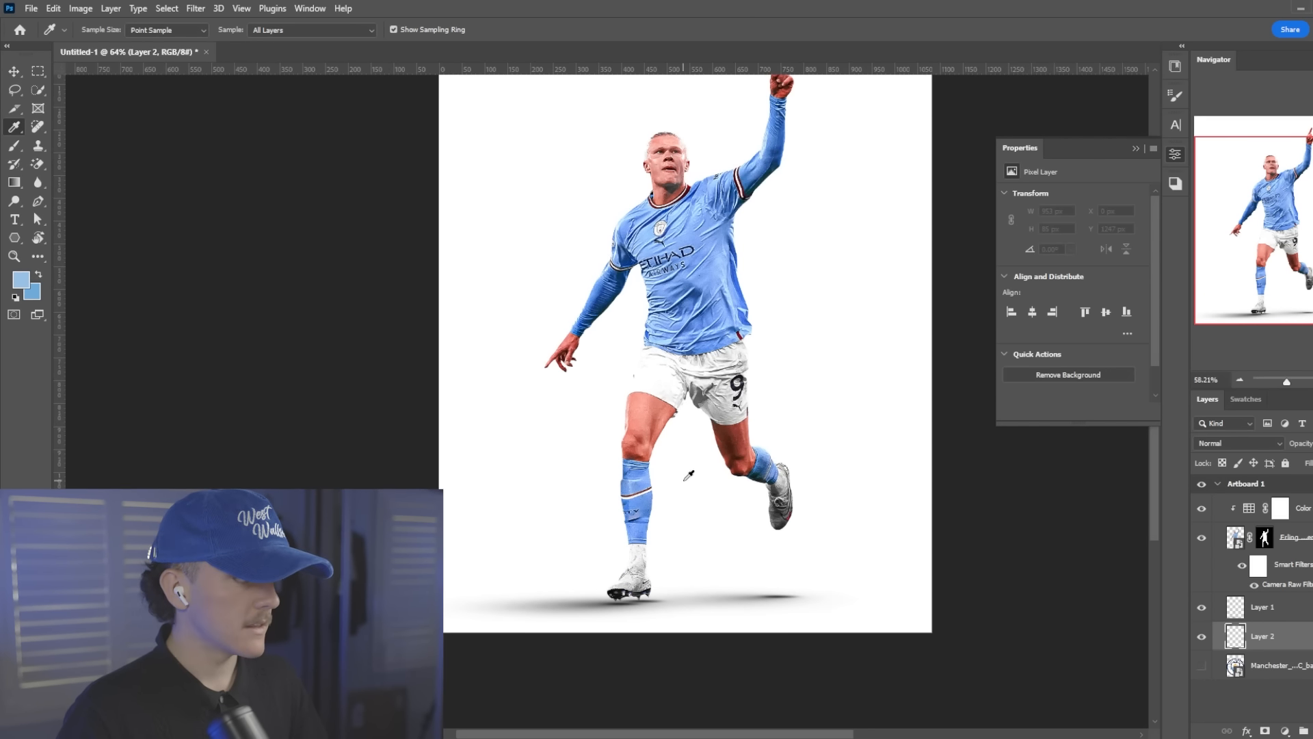
{"action": "scroll", "coordinate": [682, 473], "scroll_direction": "down", "scroll_amount": 2}
{"action": "scroll", "coordinate": [683, 473], "scroll_direction": "down", "scroll_amount": 2}
{"action": "key", "text": "p"}
{"action": "scroll", "coordinate": [786, 469], "scroll_direction": "up", "scroll_amount": 3}
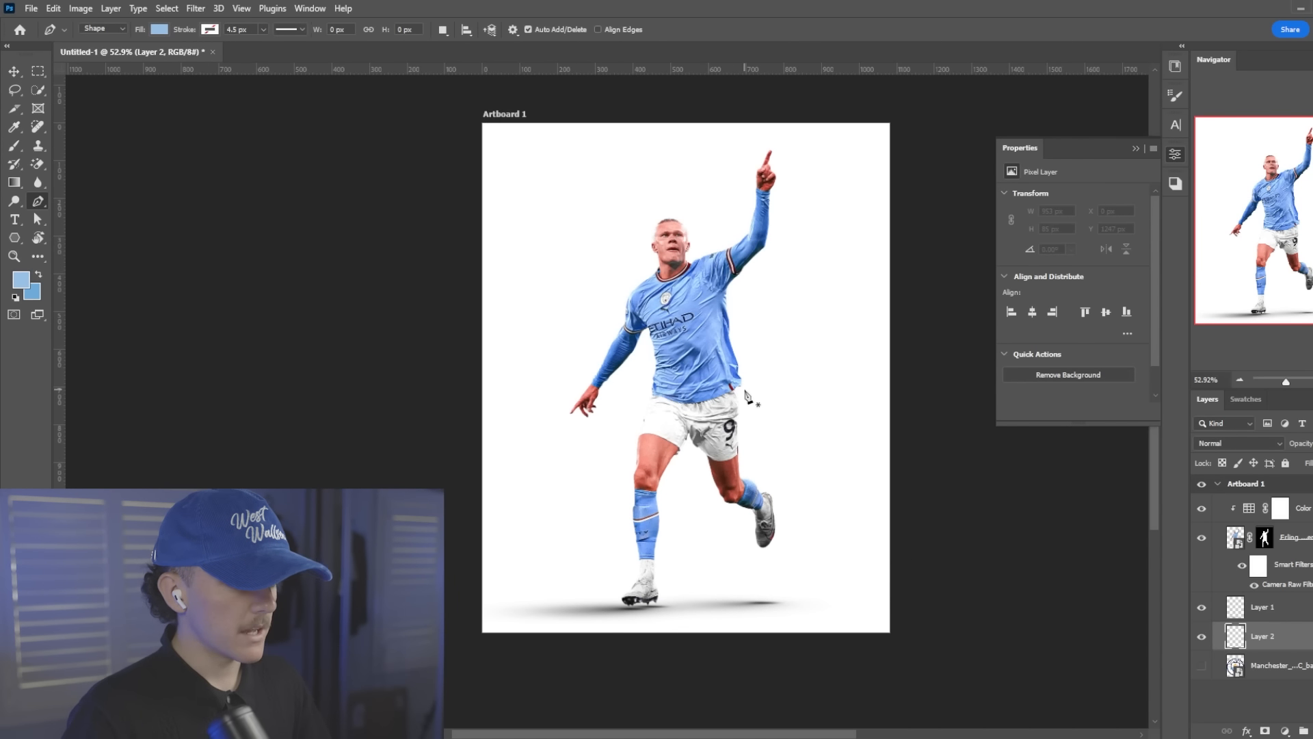
{"action": "scroll", "coordinate": [749, 395], "scroll_direction": "up", "scroll_amount": 1}
{"action": "scroll", "coordinate": [679, 369], "scroll_direction": "down", "scroll_amount": 2}
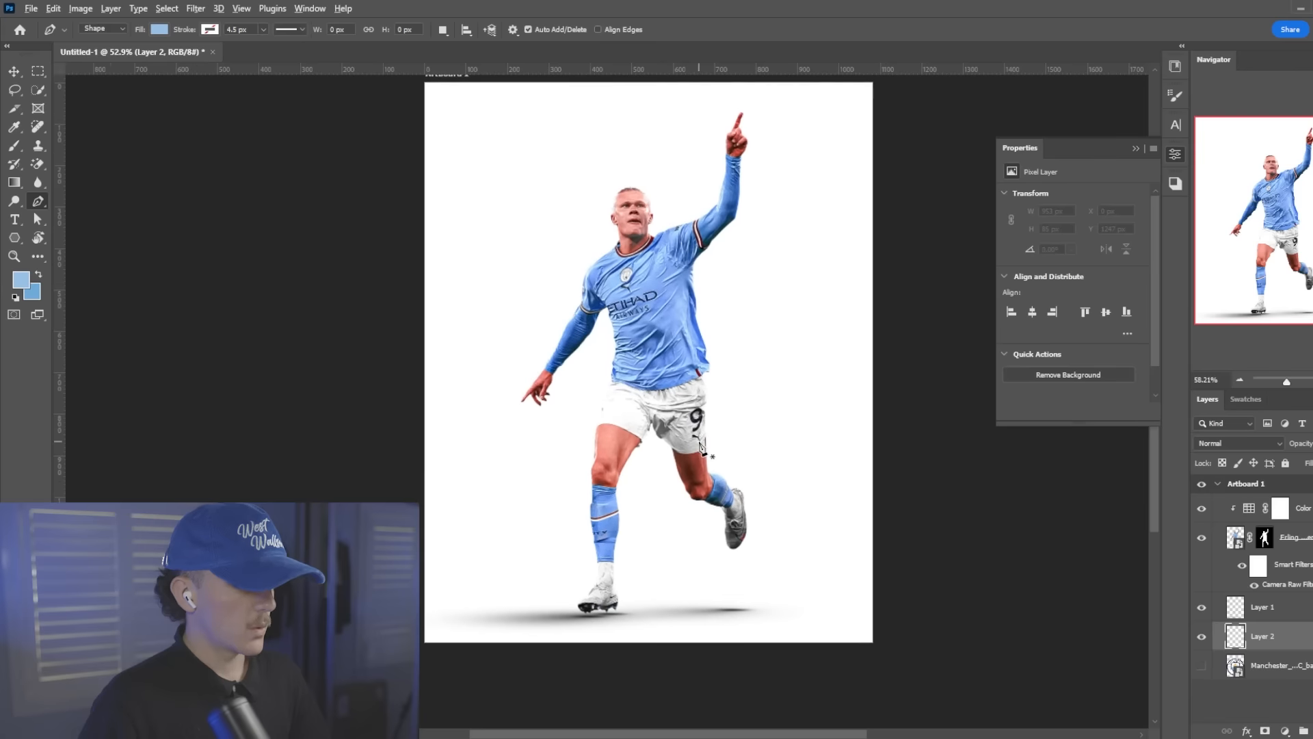
{"action": "scroll", "coordinate": [700, 444], "scroll_direction": "up", "scroll_amount": 3}
{"action": "scroll", "coordinate": [700, 443], "scroll_direction": "down", "scroll_amount": 2}
{"action": "scroll", "coordinate": [703, 445], "scroll_direction": "up", "scroll_amount": 2}
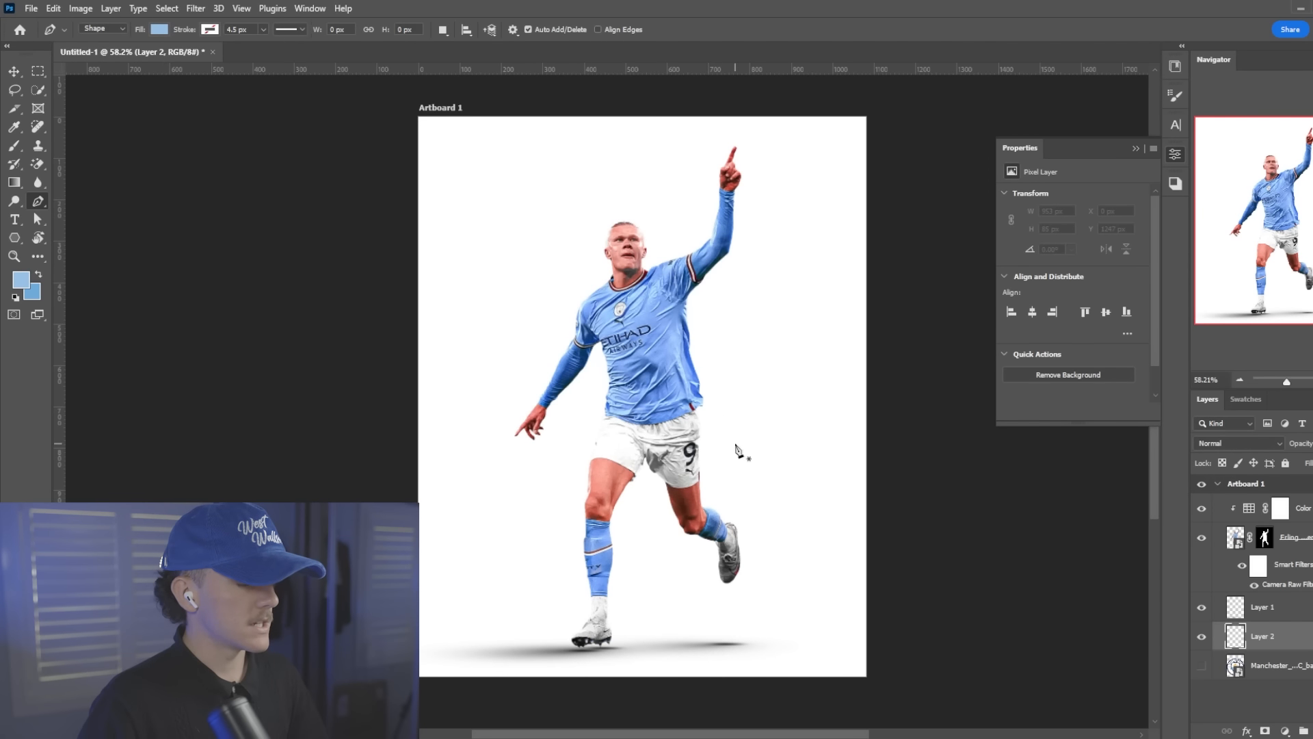
Draw a pale blue rounded pen shape, about 616 by 668 px, rising from the artboard's lower-right corner behind the player
{"action": "scroll", "coordinate": [746, 448], "scroll_direction": "down", "scroll_amount": 5}
{"action": "left_click", "coordinate": [731, 658]}
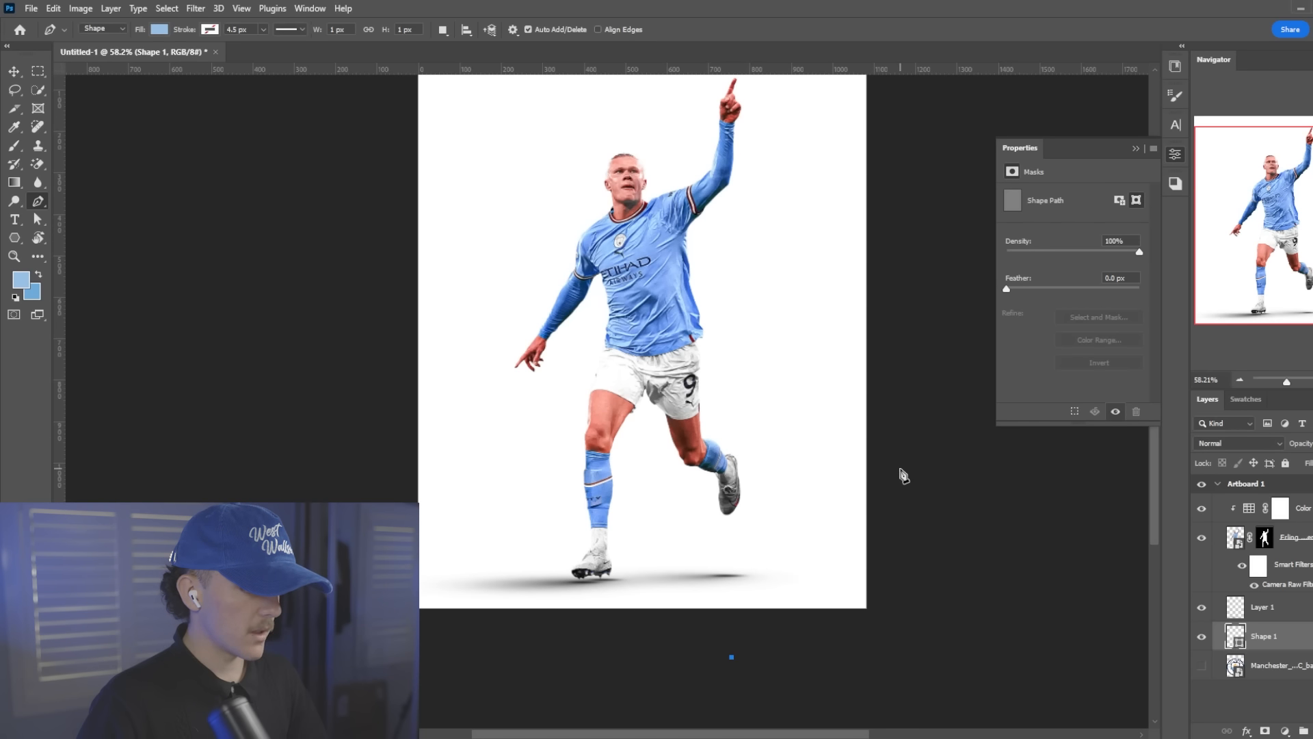
{"action": "left_click_drag", "start_coordinate": [901, 469], "coordinate": [1090, 625]}
{"action": "scroll", "coordinate": [917, 624], "scroll_direction": "down", "scroll_amount": 2}
{"action": "left_click", "coordinate": [907, 625]}
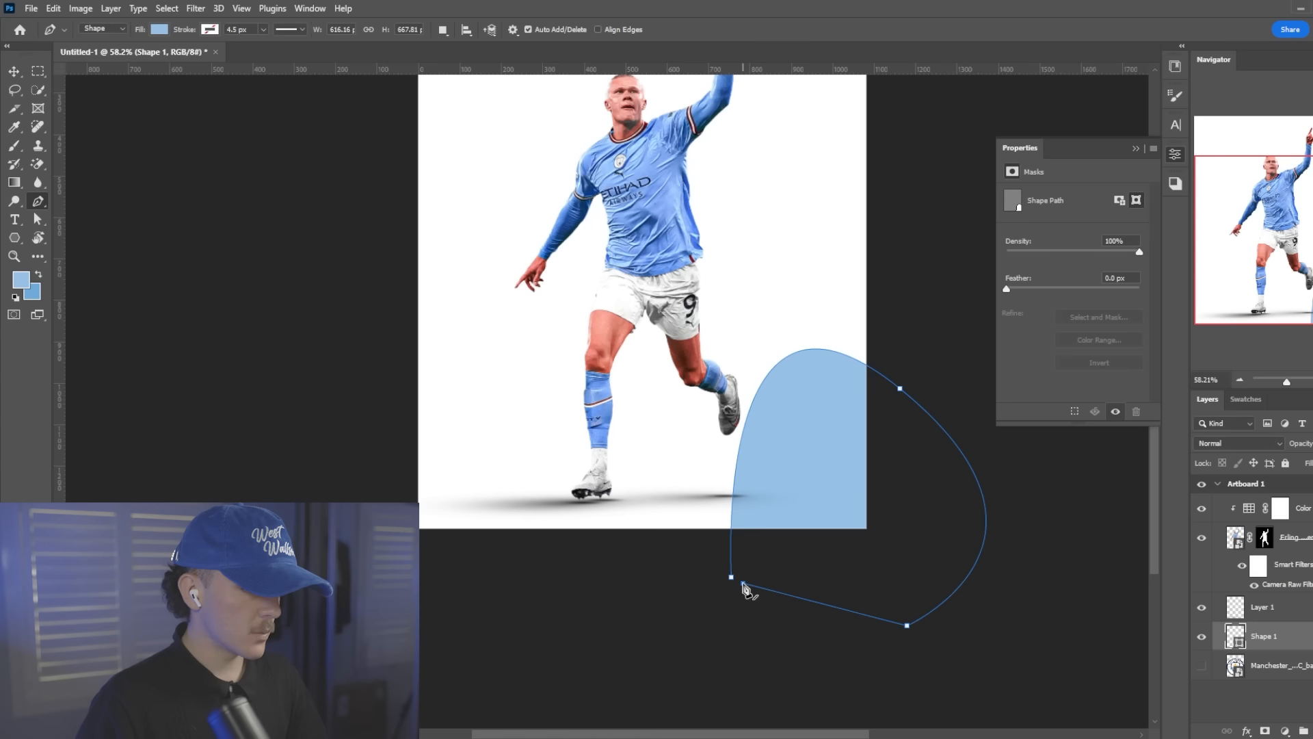
On a new layer, draw a rounded pen shape in the darker blue that bulges in from the artboard's left edge
{"action": "left_click", "coordinate": [1312, 731]}
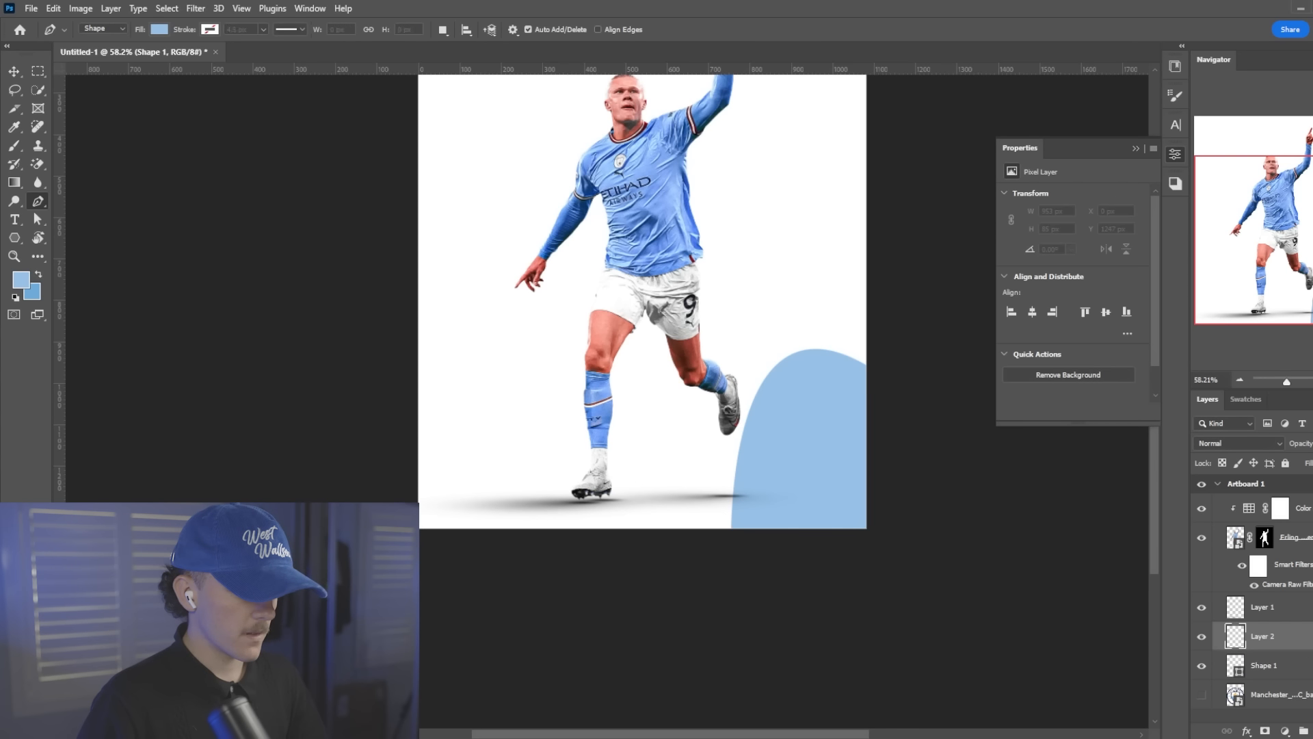
{"action": "scroll", "coordinate": [513, 360], "scroll_direction": "up", "scroll_amount": 3}
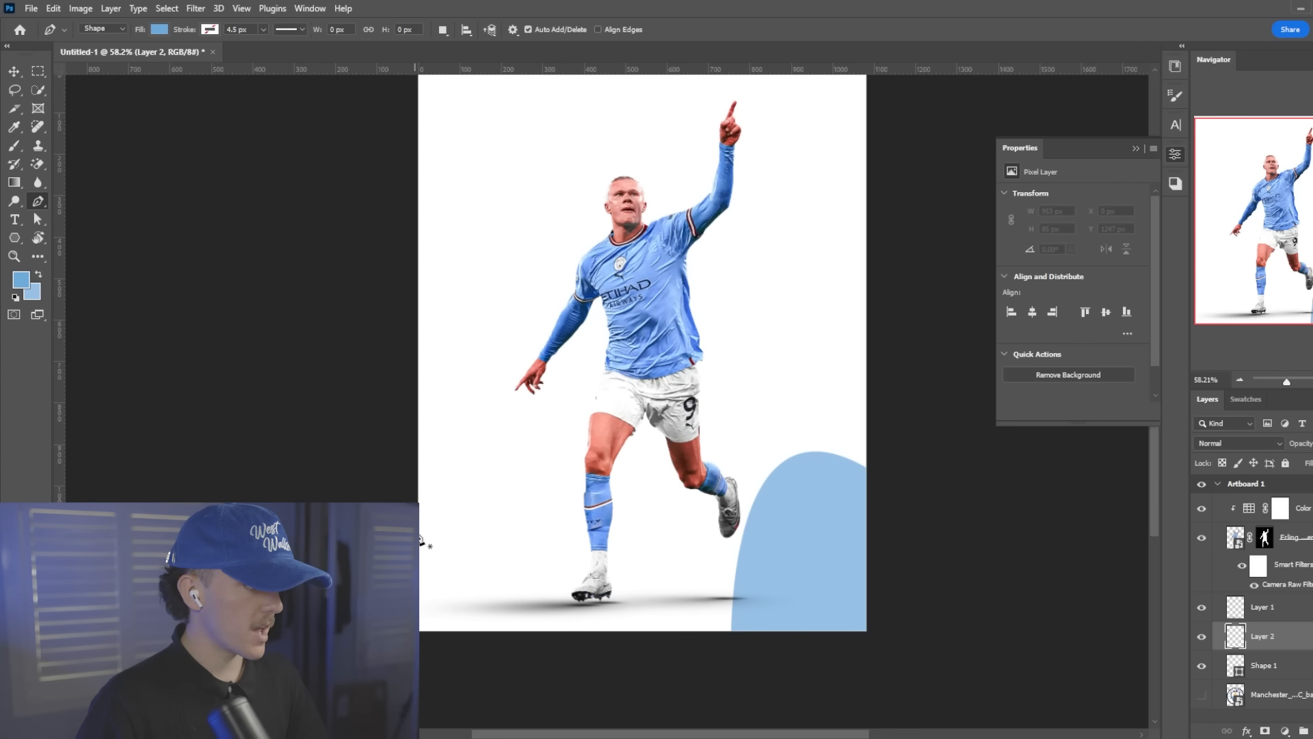
{"action": "left_click", "coordinate": [412, 340]}
{"action": "left_click_drag", "start_coordinate": [425, 375], "coordinate": [328, 226]}
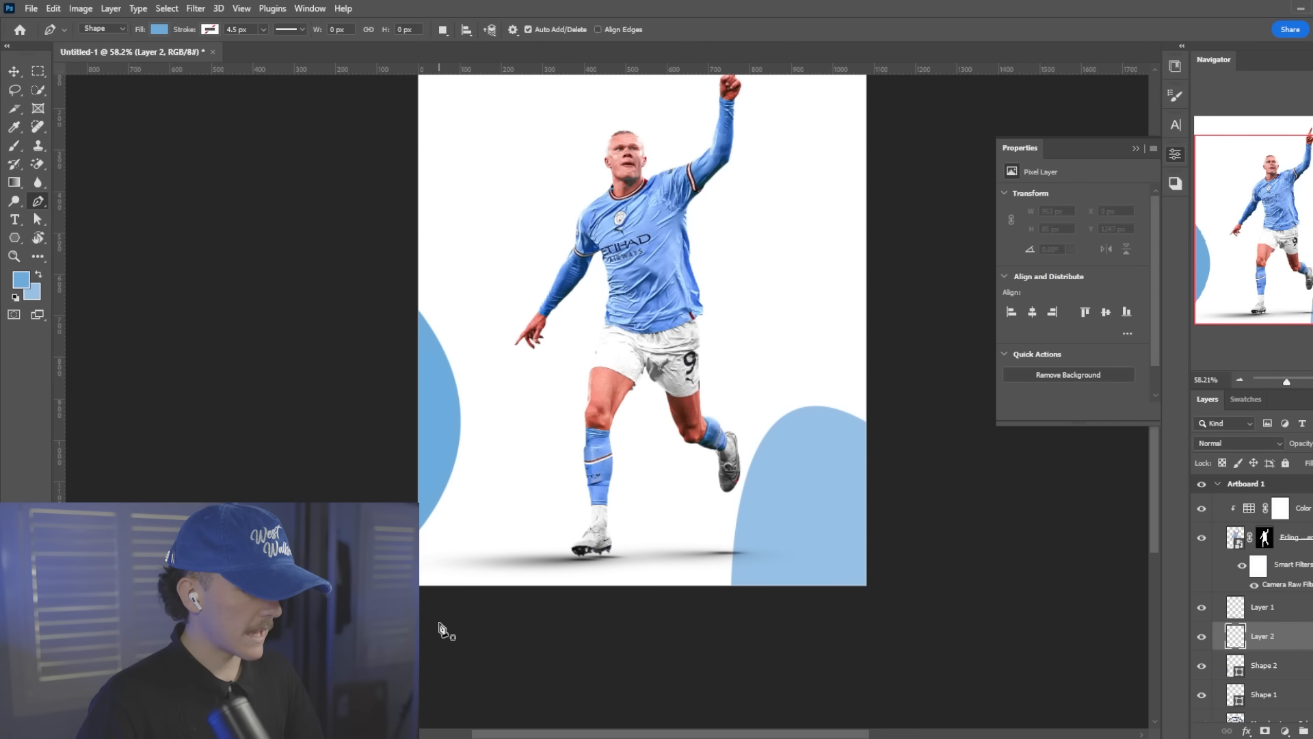
{"action": "left_click", "coordinate": [423, 600]}
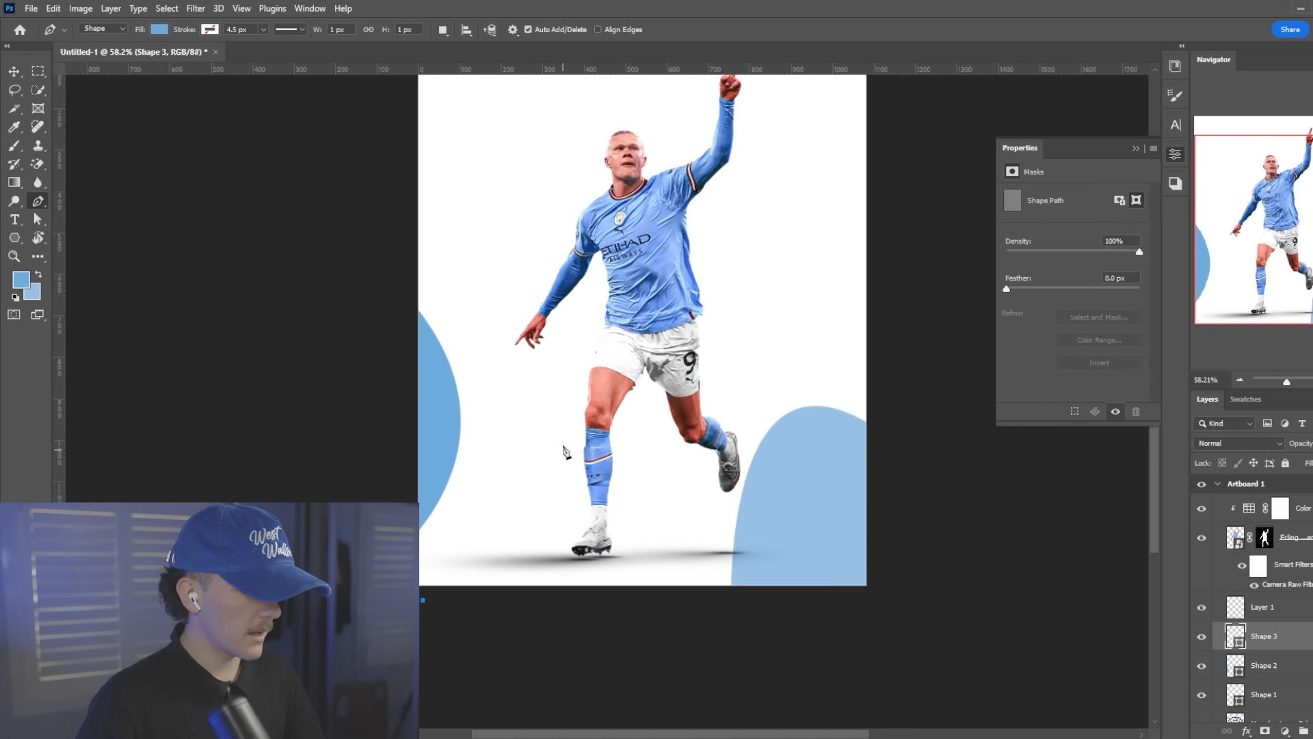
{"action": "left_click_drag", "start_coordinate": [645, 402], "coordinate": [674, 689]}
{"action": "scroll", "coordinate": [674, 692], "scroll_direction": "down", "scroll_amount": 2}
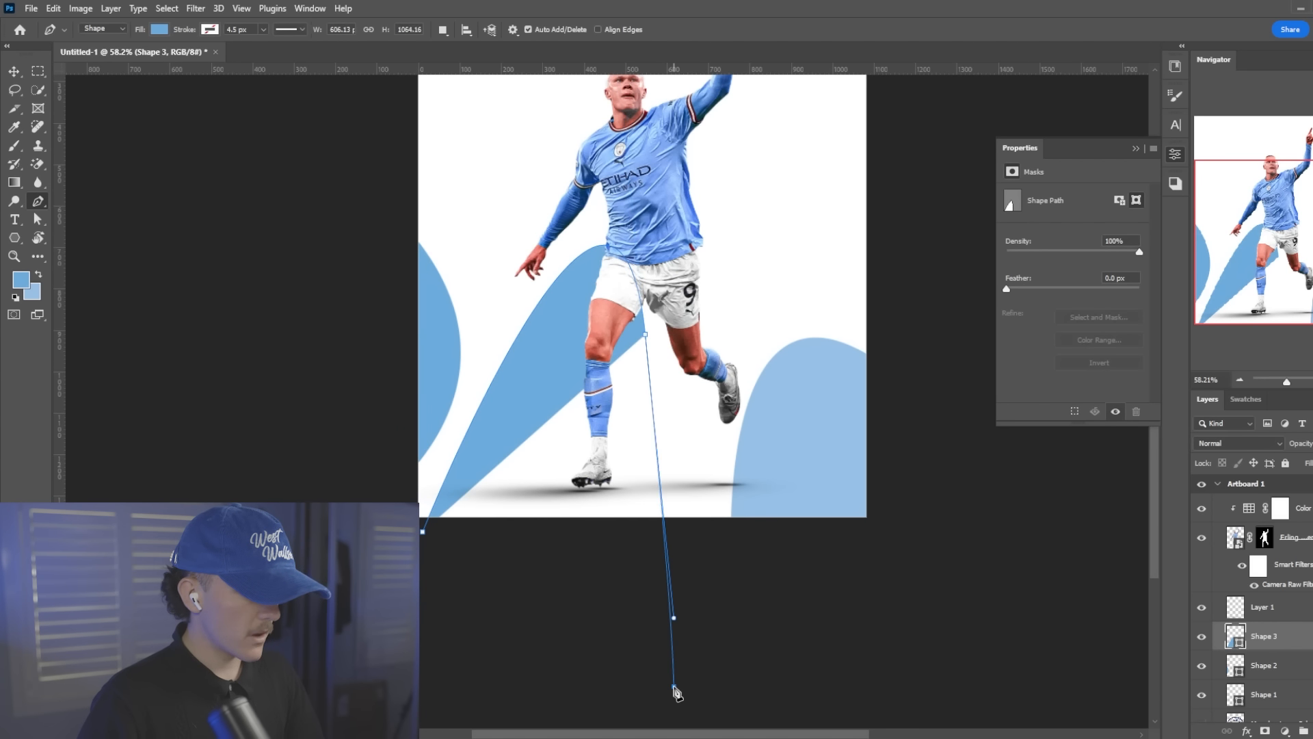
{"action": "left_click", "coordinate": [674, 687]}
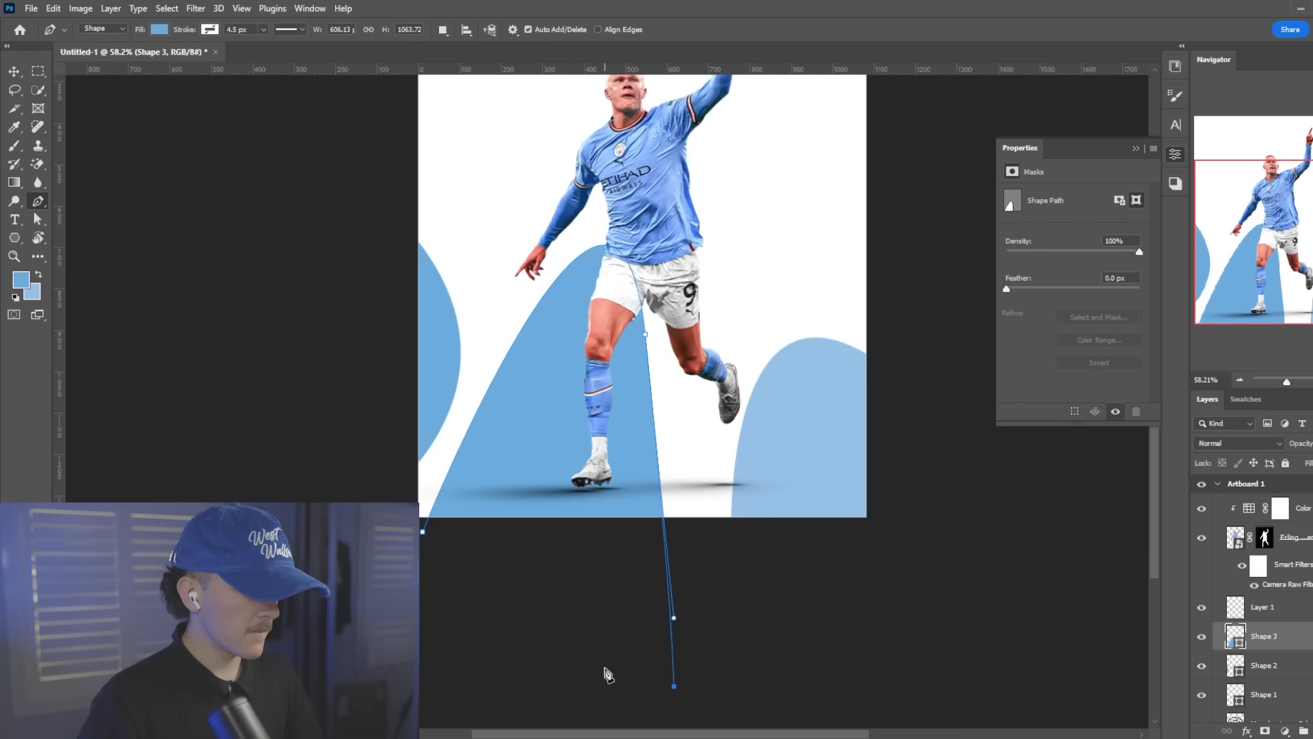
{"action": "key", "text": "ctrl+z"}
{"action": "key", "text": "ctrl+z"}
{"action": "left_click_drag", "start_coordinate": [683, 569], "coordinate": [662, 713]}
{"action": "key", "text": "ctrl+z"}
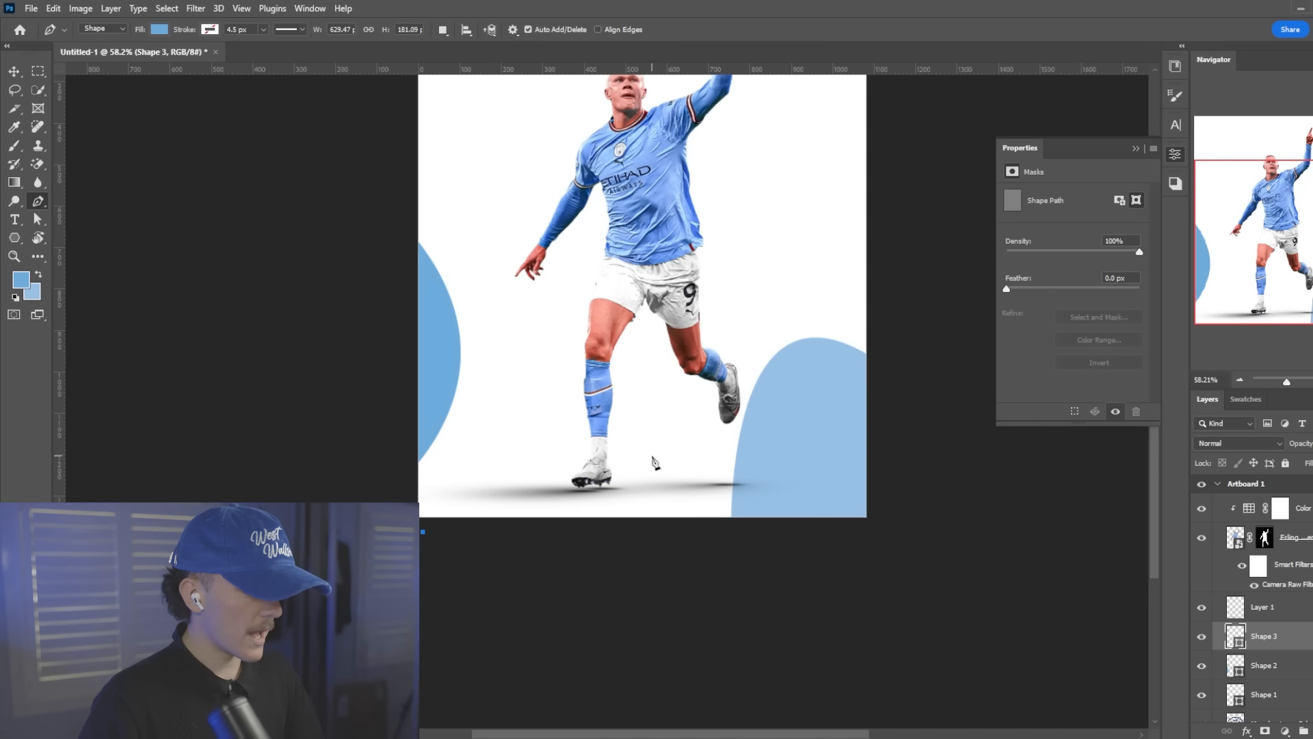
{"action": "left_click_drag", "start_coordinate": [654, 536], "coordinate": [537, 720]}
{"action": "scroll", "coordinate": [537, 721], "scroll_direction": "up", "scroll_amount": 5}
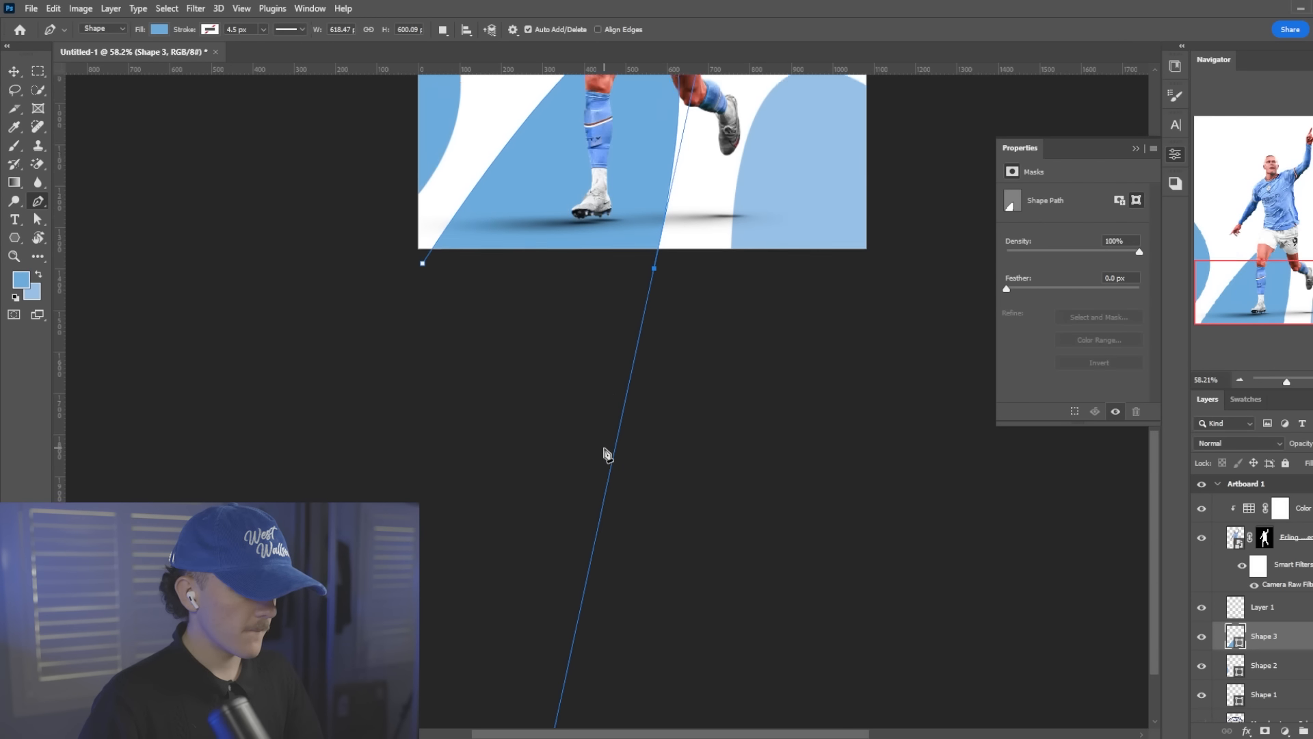
{"action": "key", "text": "ctrl+z"}
{"action": "key", "text": "ctrl+z"}
Draw a darker blue pointed pen shape, about 416 by 1263 px, rising from the artboard's lower edge behind the player's legs
{"action": "left_click", "coordinate": [476, 467]}
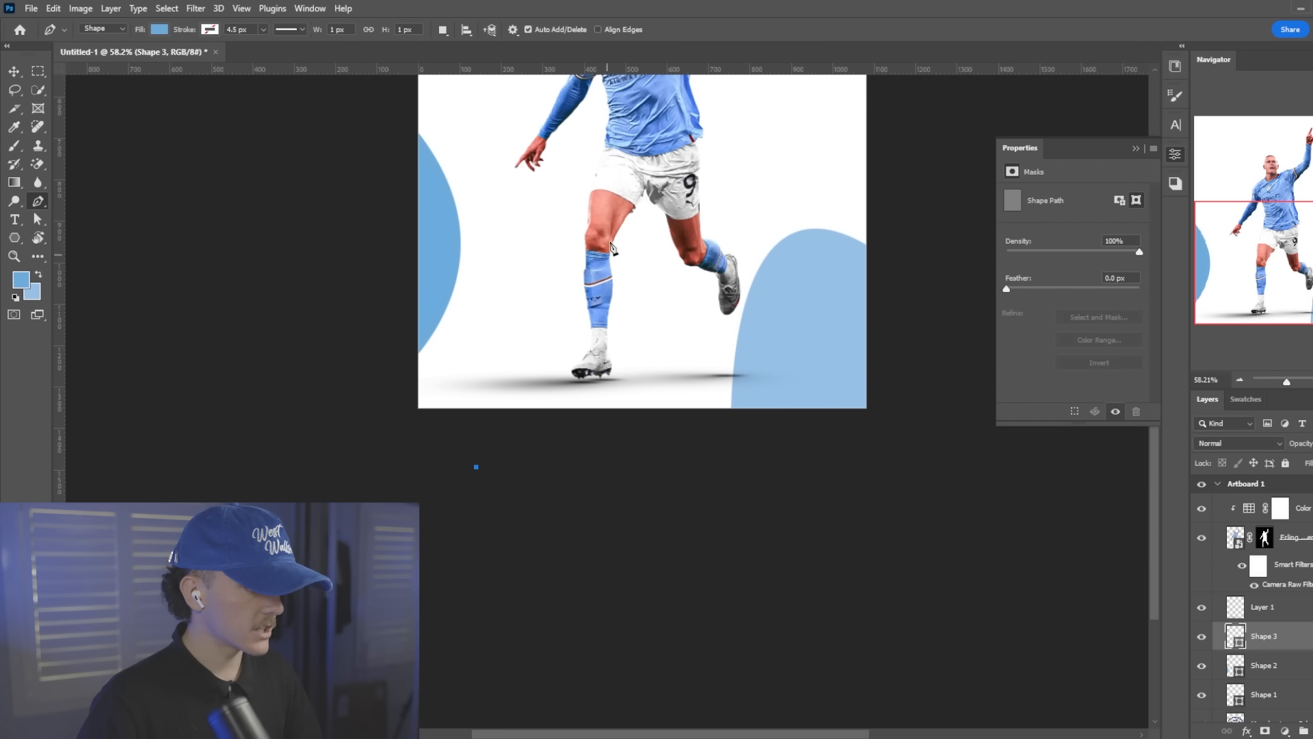
{"action": "left_click_drag", "start_coordinate": [644, 406], "coordinate": [653, 727]}
{"action": "scroll", "coordinate": [657, 444], "scroll_direction": "up", "scroll_amount": 2}
{"action": "scroll", "coordinate": [658, 450], "scroll_direction": "up", "scroll_amount": 3}
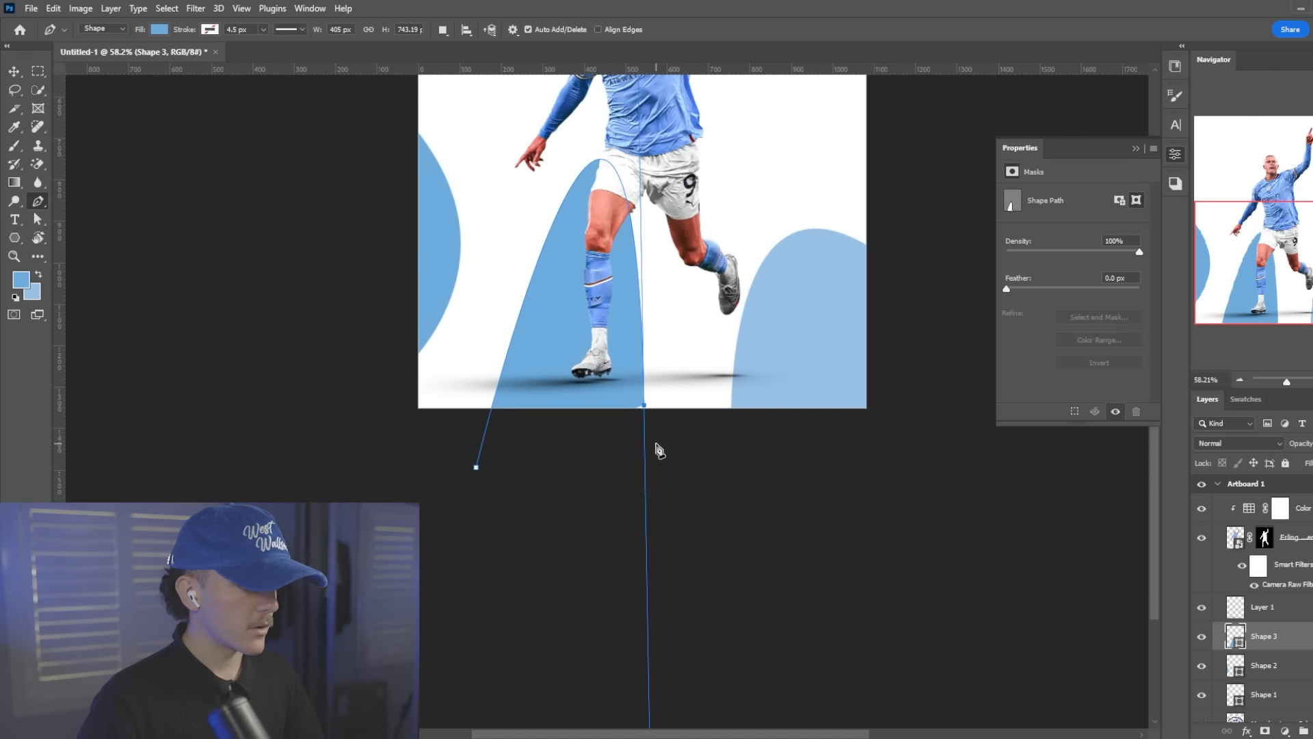
{"action": "key", "text": "ctrl+t"}
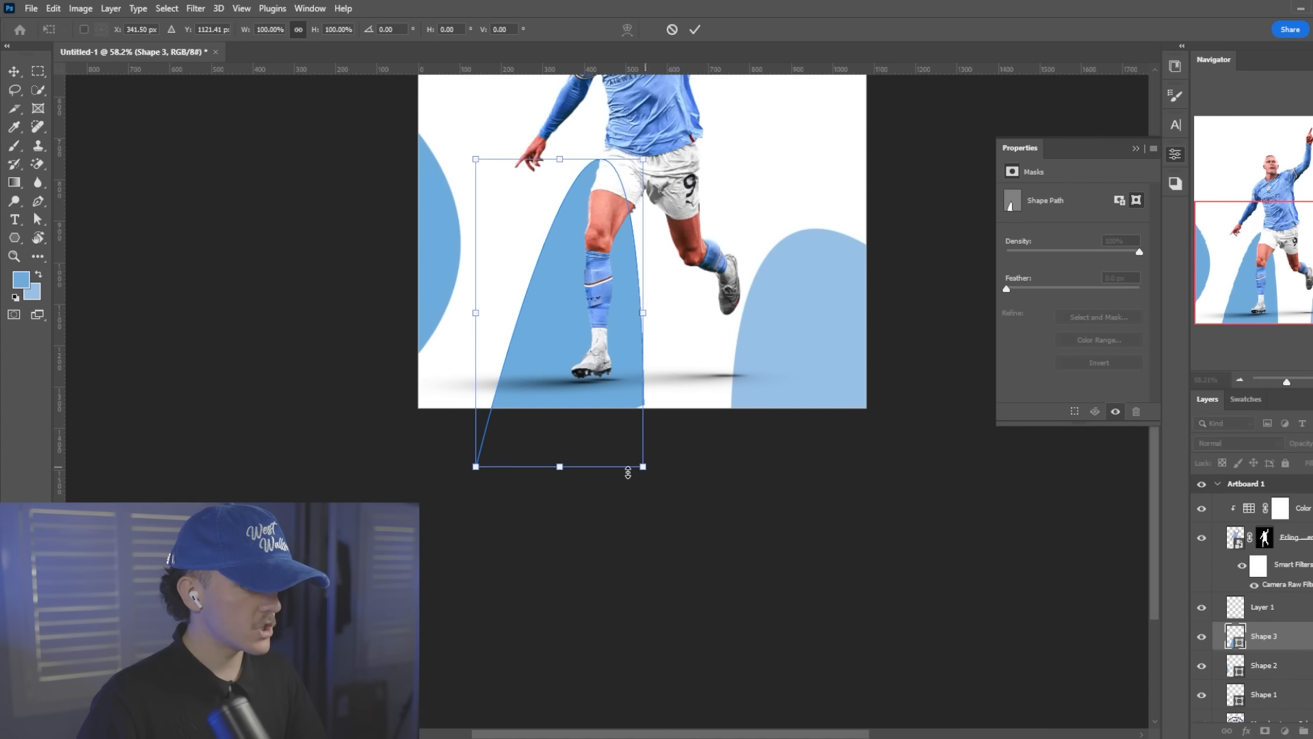
{"action": "left_click", "coordinate": [696, 30]}
{"action": "key", "text": "ctrl+t"}
{"action": "left_click", "coordinate": [697, 30]}
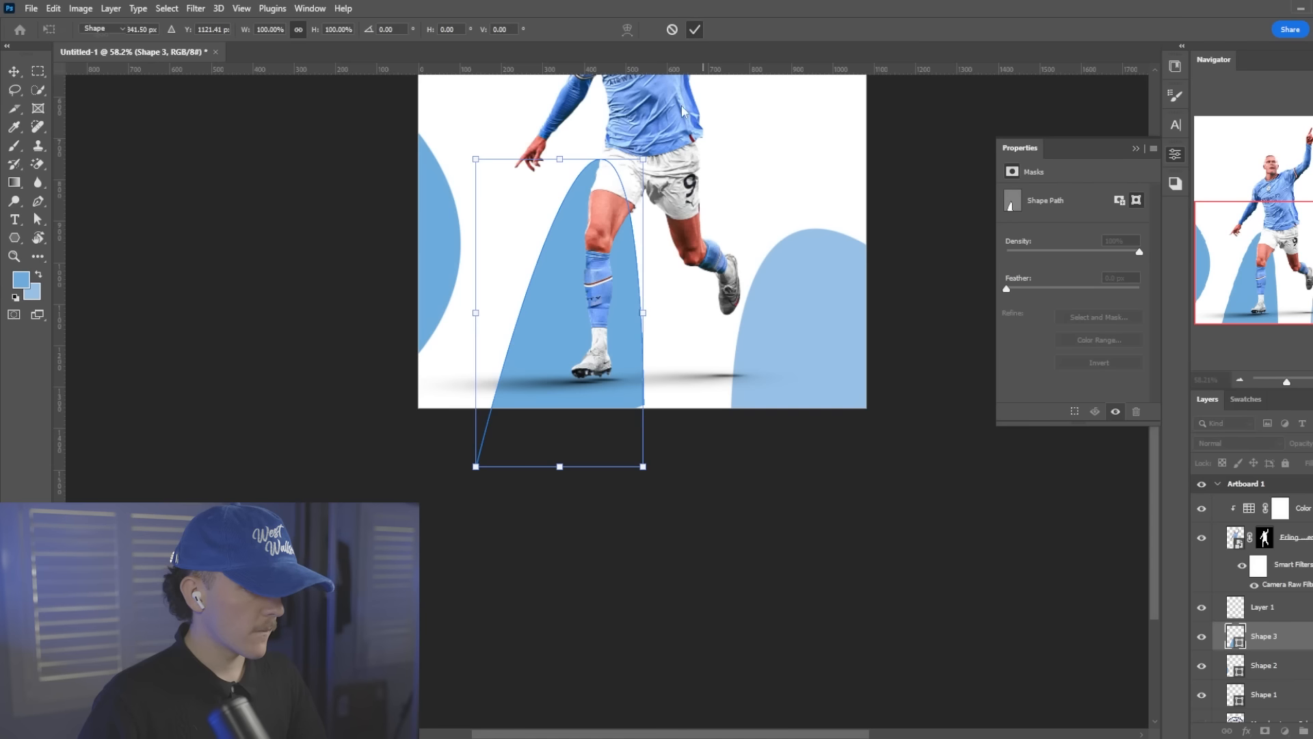
{"action": "left_click", "coordinate": [474, 465]}
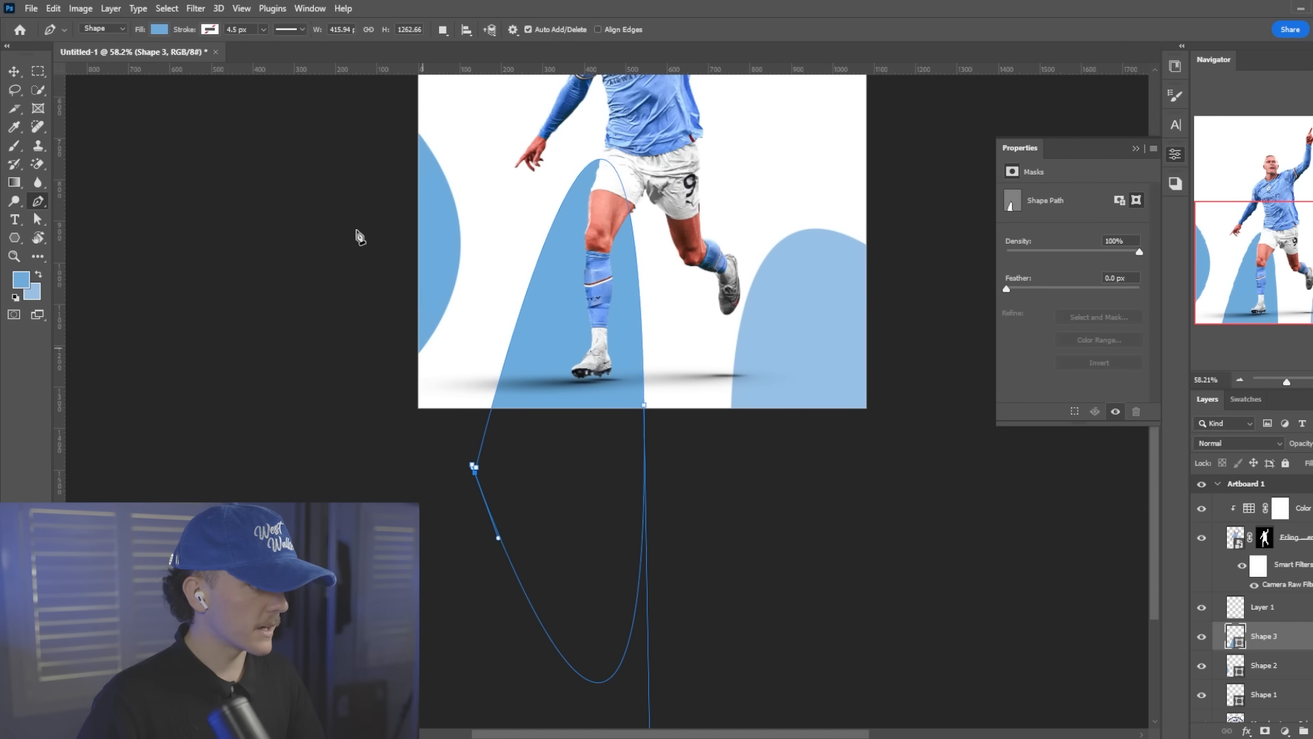
{"action": "left_click", "coordinate": [479, 465]}
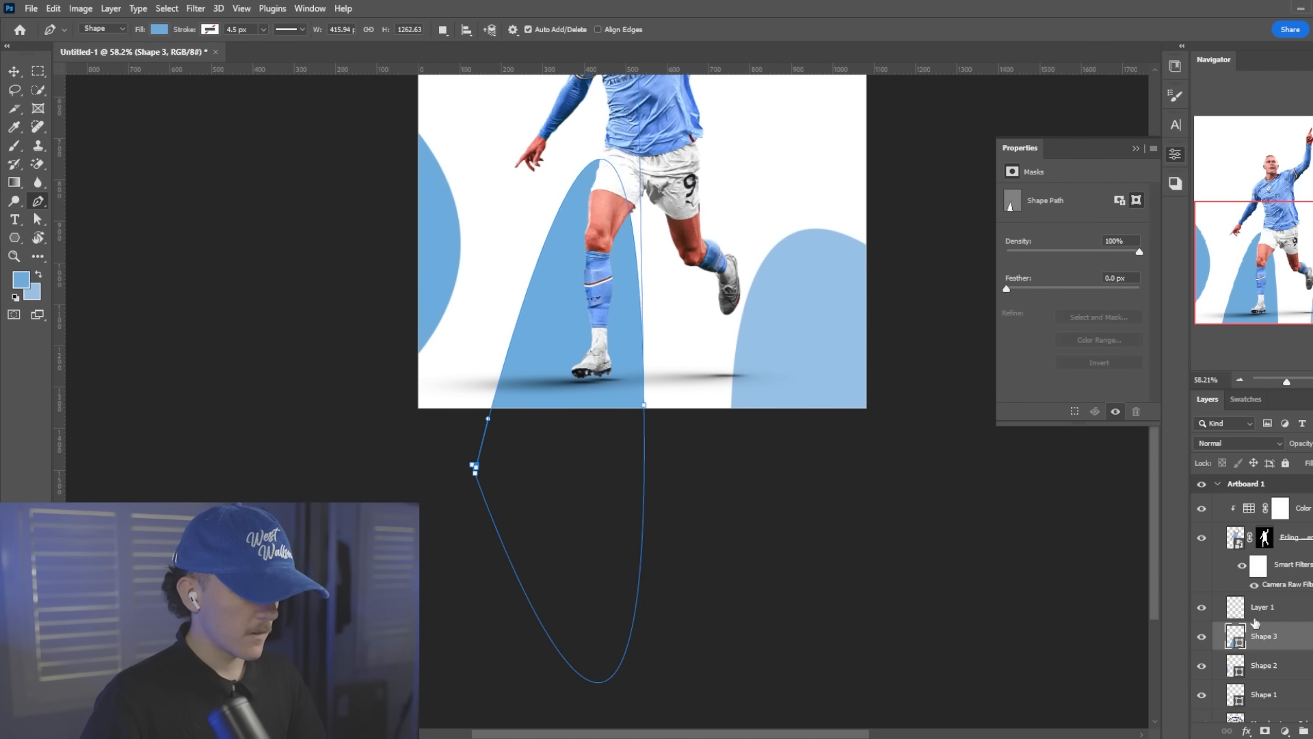
{"action": "key", "text": "ctrl+t"}
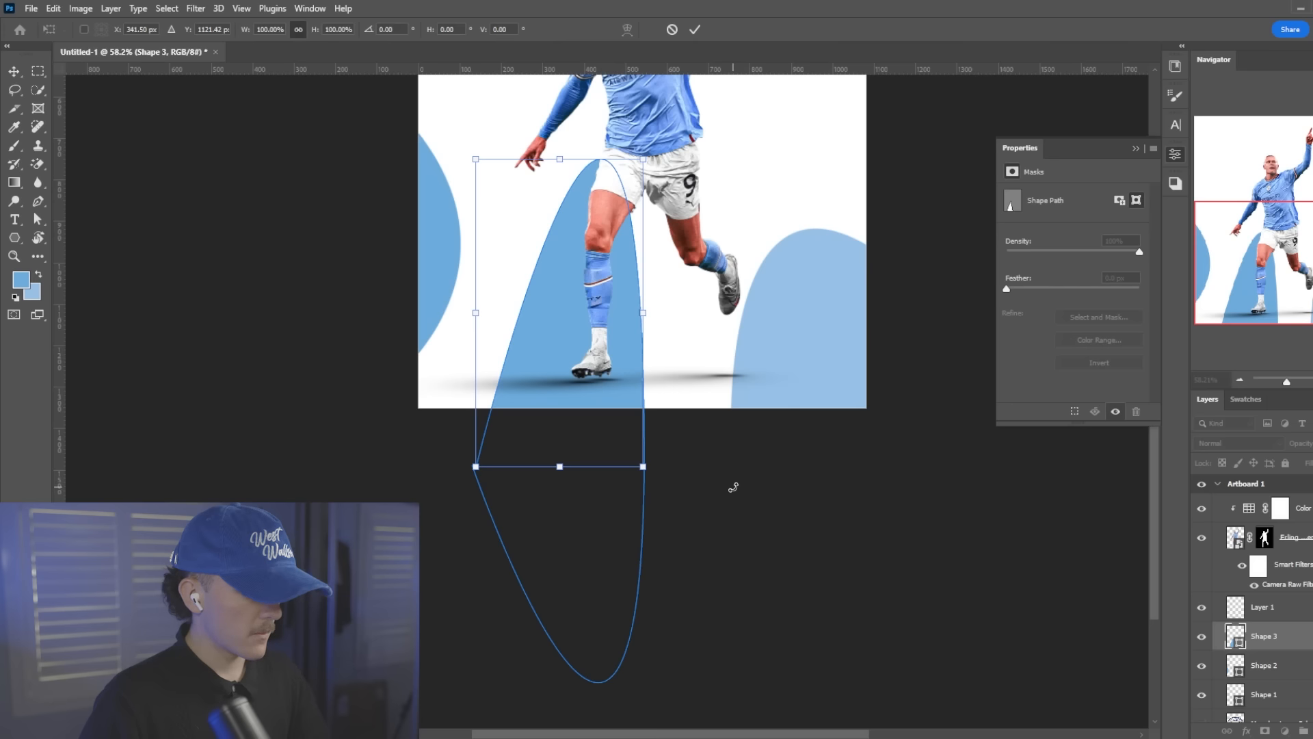
{"action": "left_click", "coordinate": [698, 29]}
Add an empty layer above the leg shape, then rotate the shape about 11.7° and widen it to about 570 px
{"action": "left_click", "coordinate": [1312, 731]}
{"action": "left_click", "coordinate": [1287, 666]}
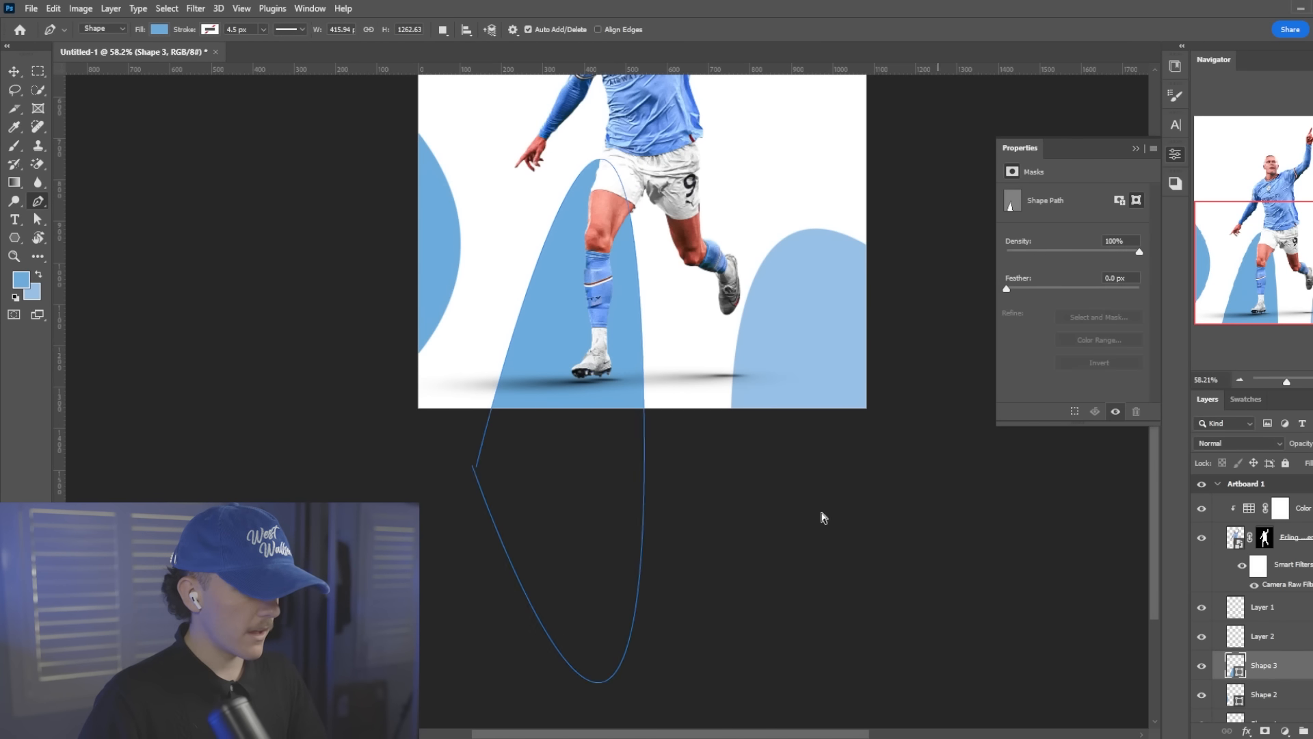
{"action": "key", "text": "ctrl+t"}
{"action": "left_click_drag", "start_coordinate": [777, 460], "coordinate": [723, 448]}
{"action": "left_click_drag", "start_coordinate": [595, 475], "coordinate": [627, 484]}
{"action": "left_click_drag", "start_coordinate": [717, 456], "coordinate": [713, 511]}
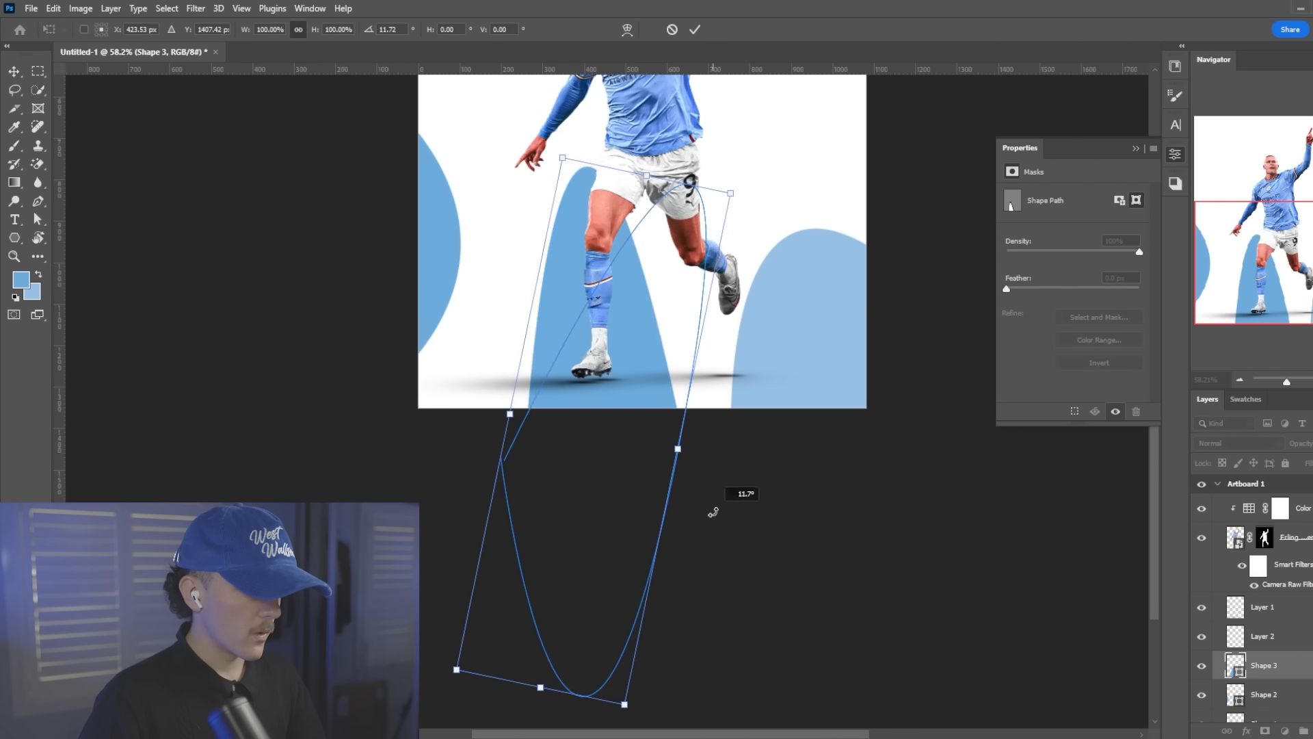
{"action": "left_click_drag", "start_coordinate": [571, 506], "coordinate": [516, 507]}
{"action": "left_click_drag", "start_coordinate": [632, 472], "coordinate": [647, 475]}
{"action": "left_click_drag", "start_coordinate": [456, 418], "coordinate": [438, 415]}
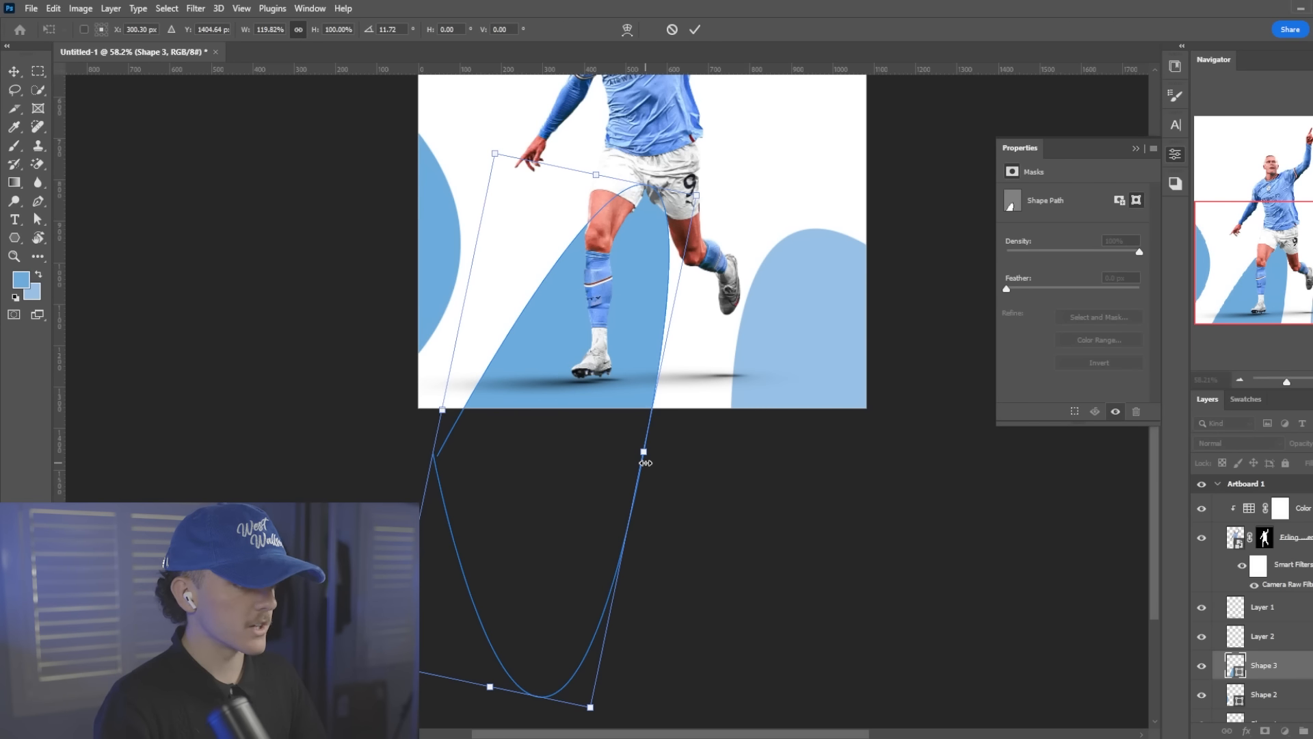
{"action": "key", "text": "Return"}
{"action": "scroll", "coordinate": [650, 452], "scroll_direction": "up", "scroll_amount": 2}
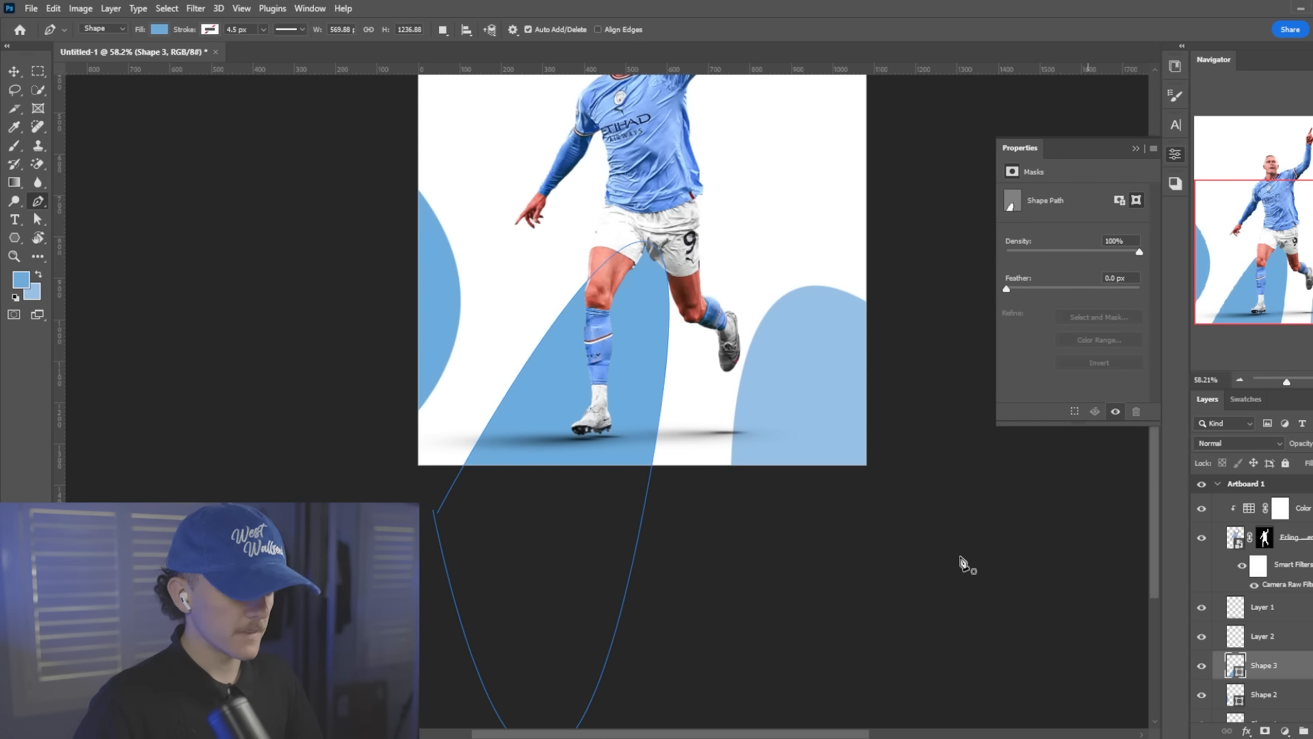
Add an empty layer directly above the pale blue lower-right shape and make the pale blue the foreground colour
{"action": "key", "text": "ctrl+t"}
{"action": "left_click", "coordinate": [1278, 610]}
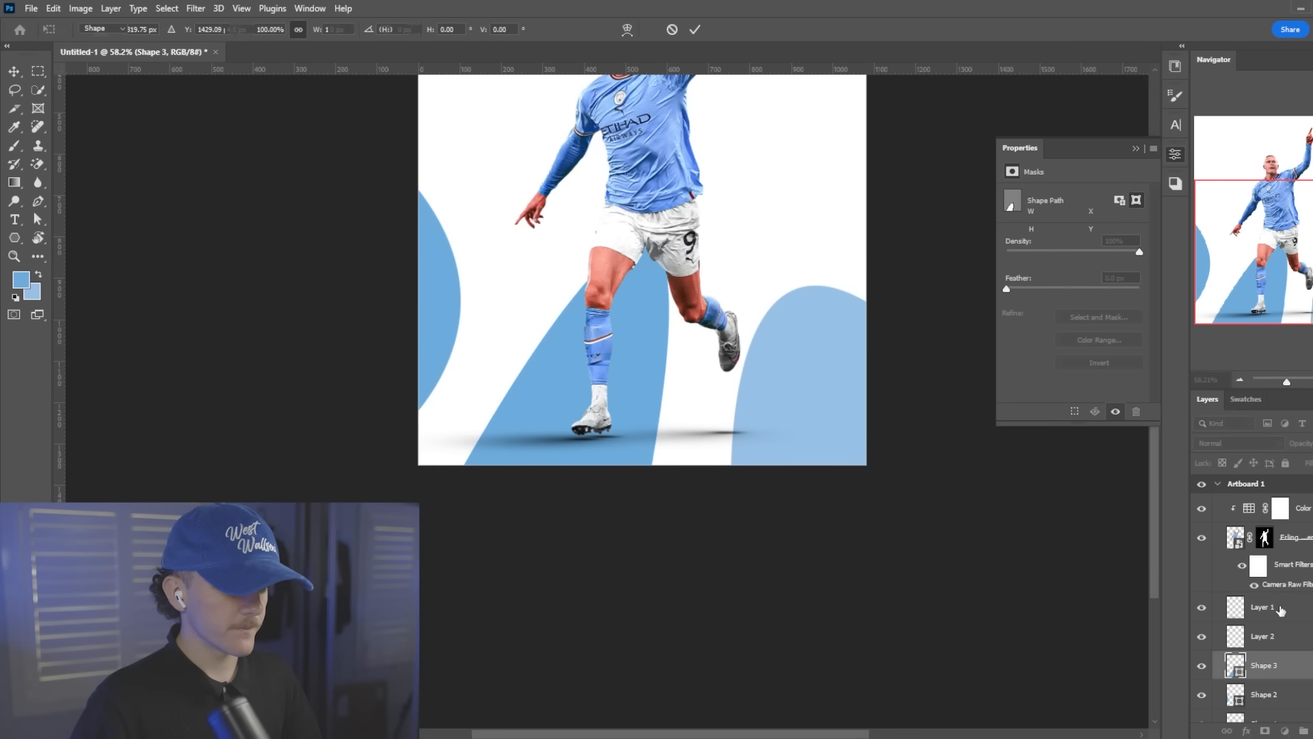
{"action": "scroll", "coordinate": [578, 314], "scroll_direction": "down", "scroll_amount": 8}
{"action": "scroll", "coordinate": [573, 218], "scroll_direction": "up", "scroll_amount": 8}
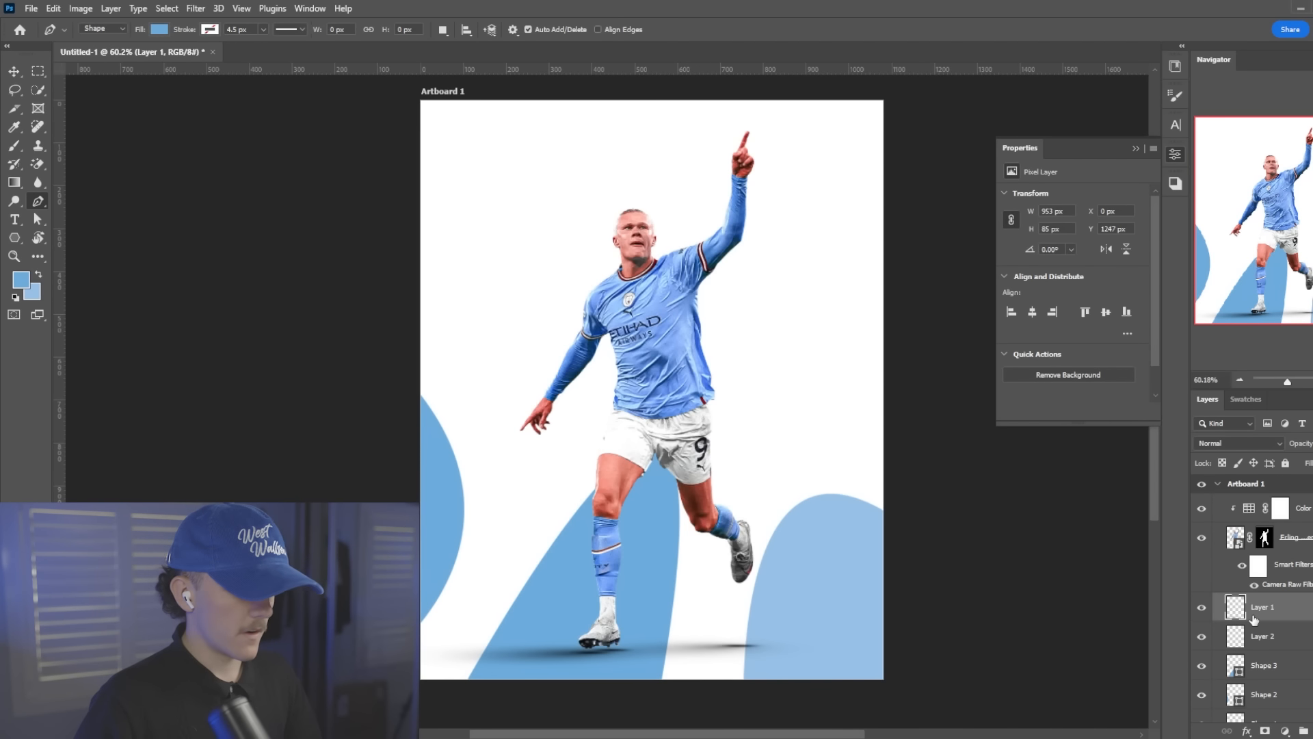
{"action": "scroll", "coordinate": [1265, 636], "scroll_direction": "down", "scroll_amount": 1}
{"action": "left_click", "coordinate": [1291, 656]}
{"action": "left_click", "coordinate": [1289, 691]}
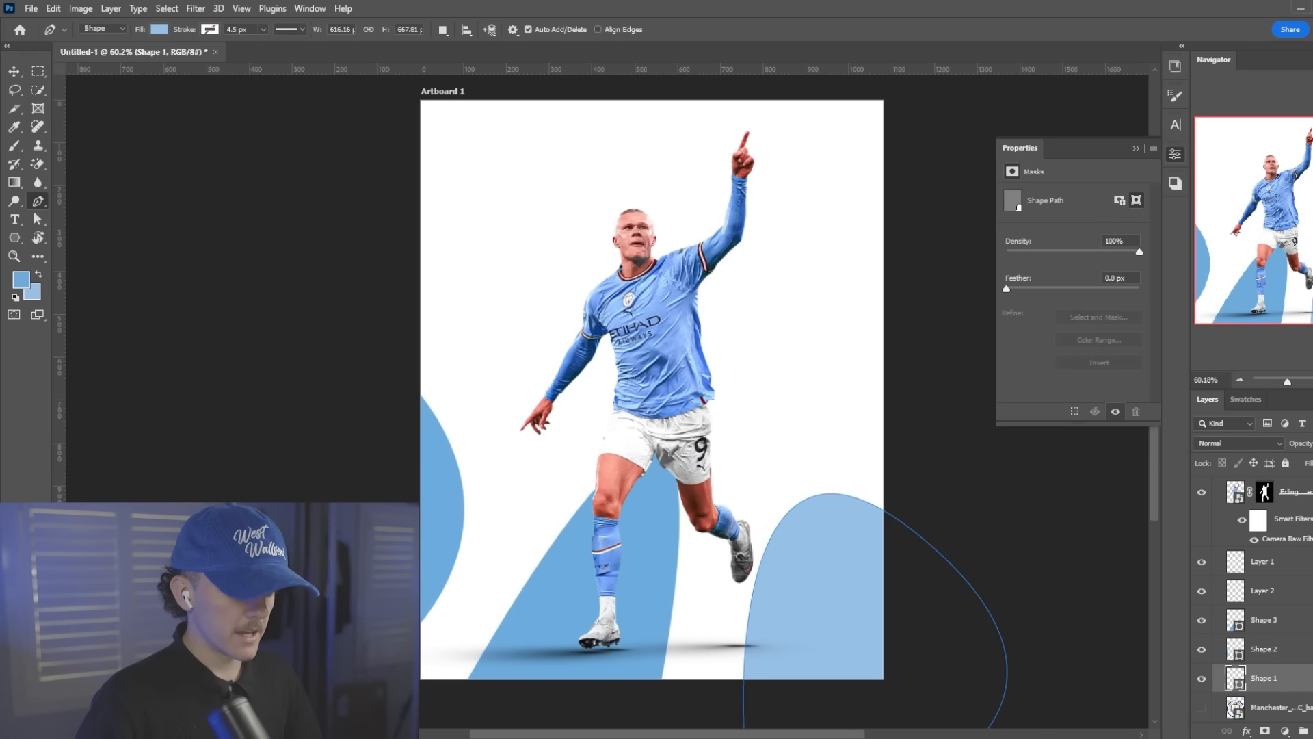
{"action": "key", "text": "ctrl+shift+alt+n"}
{"action": "key", "text": "x"}
{"action": "scroll", "coordinate": [369, 232], "scroll_direction": "up", "scroll_amount": 2}
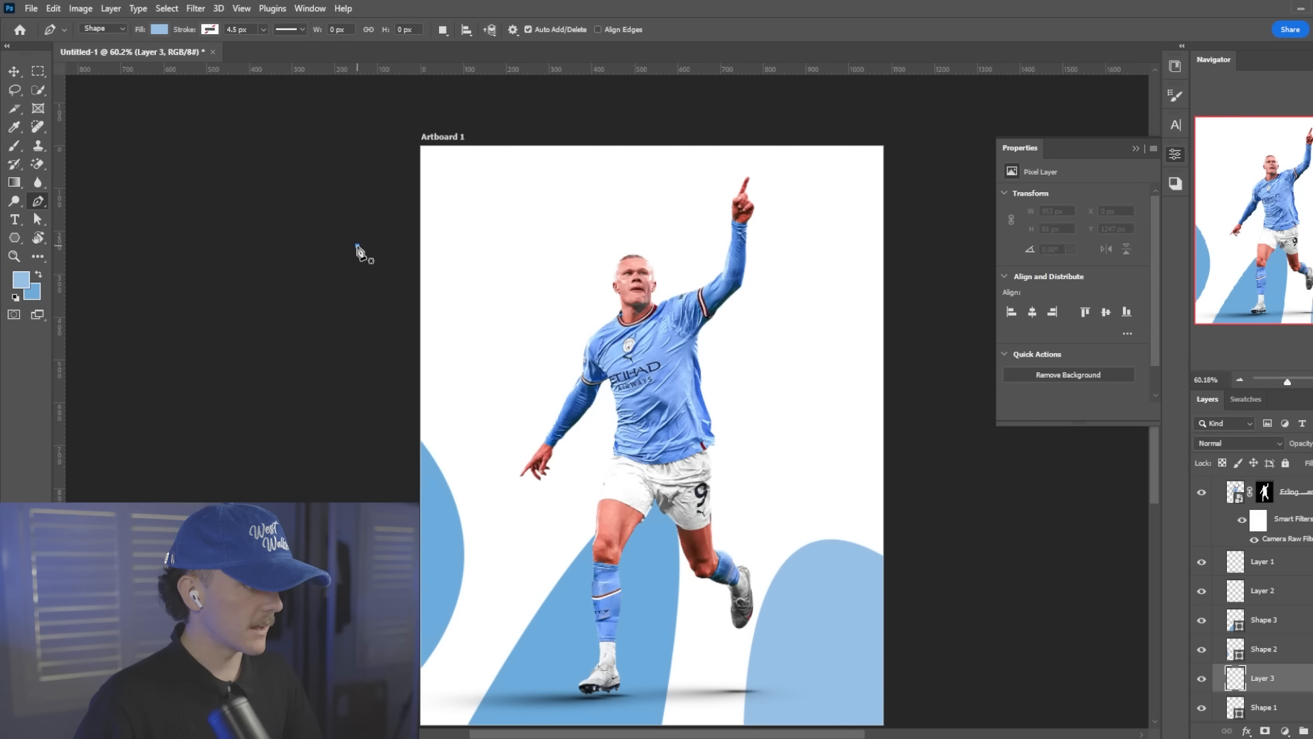
{"action": "left_click", "coordinate": [357, 245]}
{"action": "scroll", "coordinate": [478, 226], "scroll_direction": "up", "scroll_amount": 3}
{"action": "left_click_drag", "start_coordinate": [583, 189], "coordinate": [497, 89]}
{"action": "key", "text": "ctrl+z"}
{"action": "key", "text": "ctrl+z"}
Draw a pale blue circle about 856 px across with the Ellipse tool and position it over the artboard's upper-left corner
{"action": "right_click", "coordinate": [38, 204]}
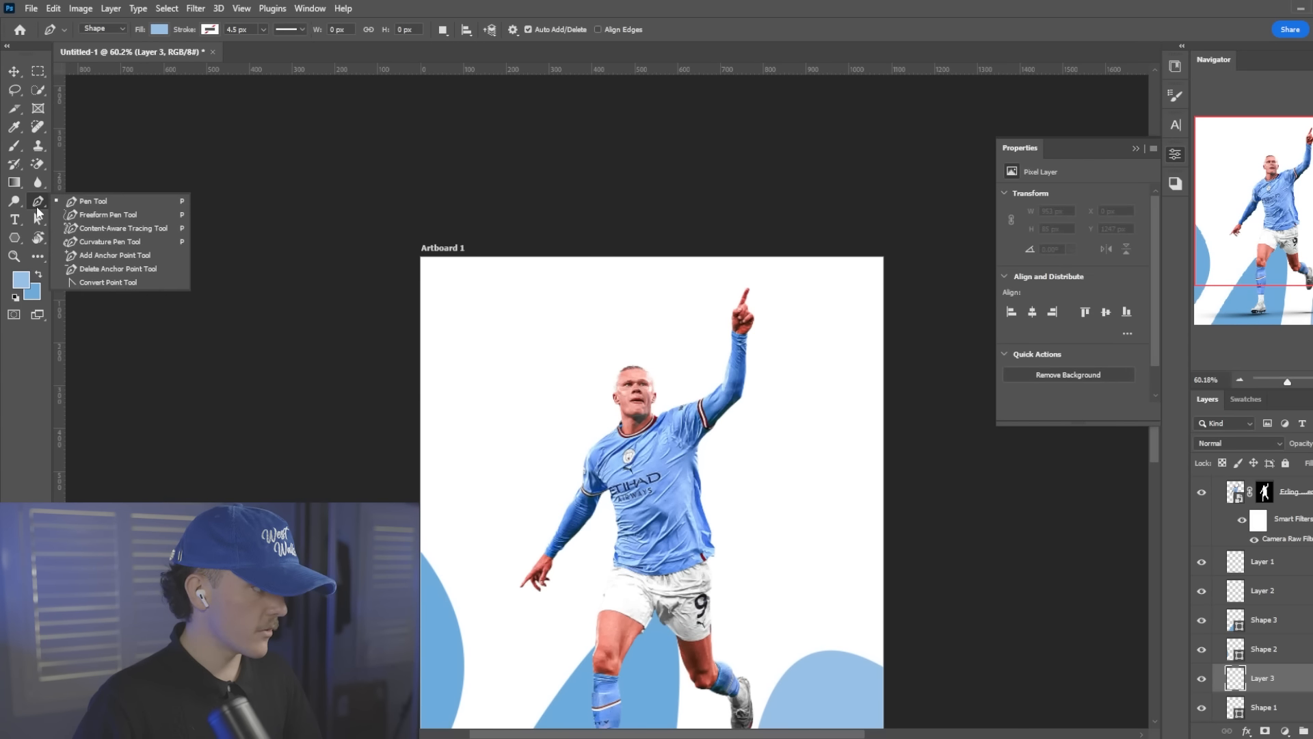
{"action": "left_click", "coordinate": [16, 239]}
{"action": "left_click", "coordinate": [82, 251]}
{"action": "scroll", "coordinate": [366, 246], "scroll_direction": "down", "scroll_amount": 2}
{"action": "left_click_drag", "start_coordinate": [319, 317], "coordinate": [686, 178]}
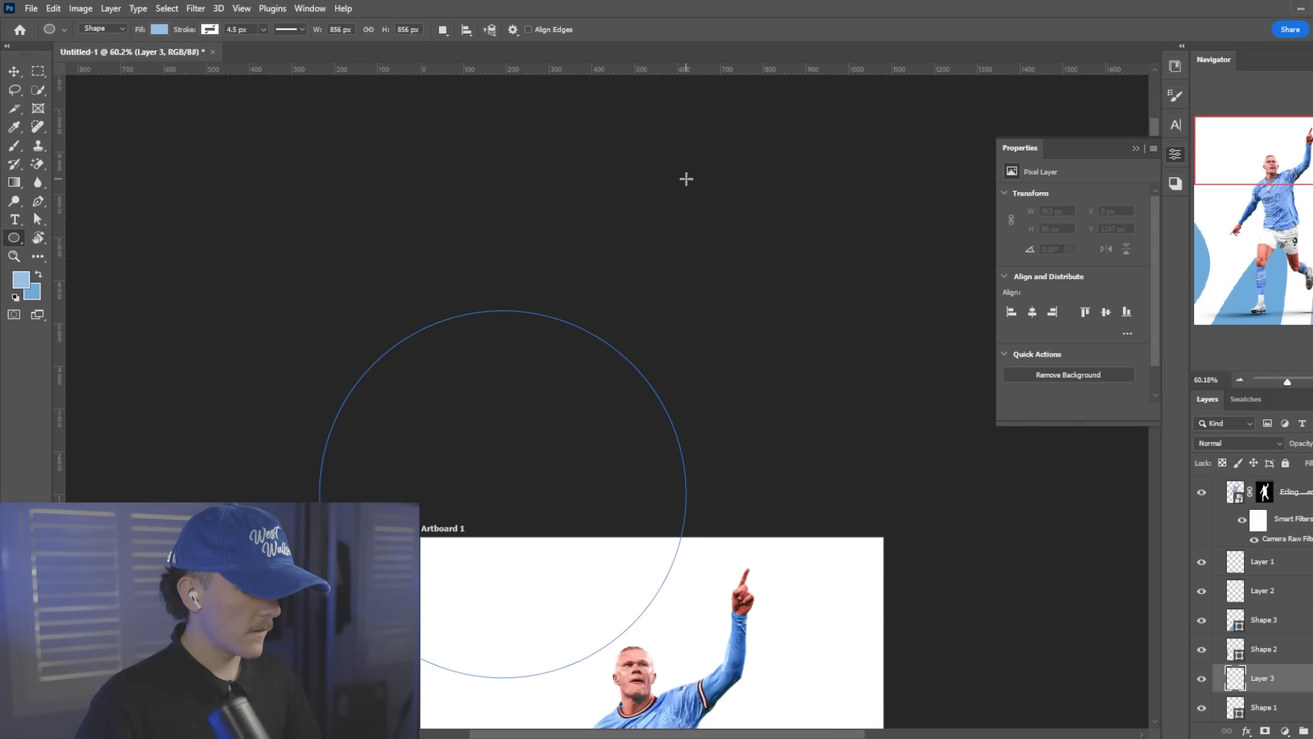
{"action": "scroll", "coordinate": [670, 225], "scroll_direction": "down", "scroll_amount": 5}
{"action": "key", "text": "ctrl+t"}
{"action": "left_click_drag", "start_coordinate": [578, 347], "coordinate": [540, 337]}
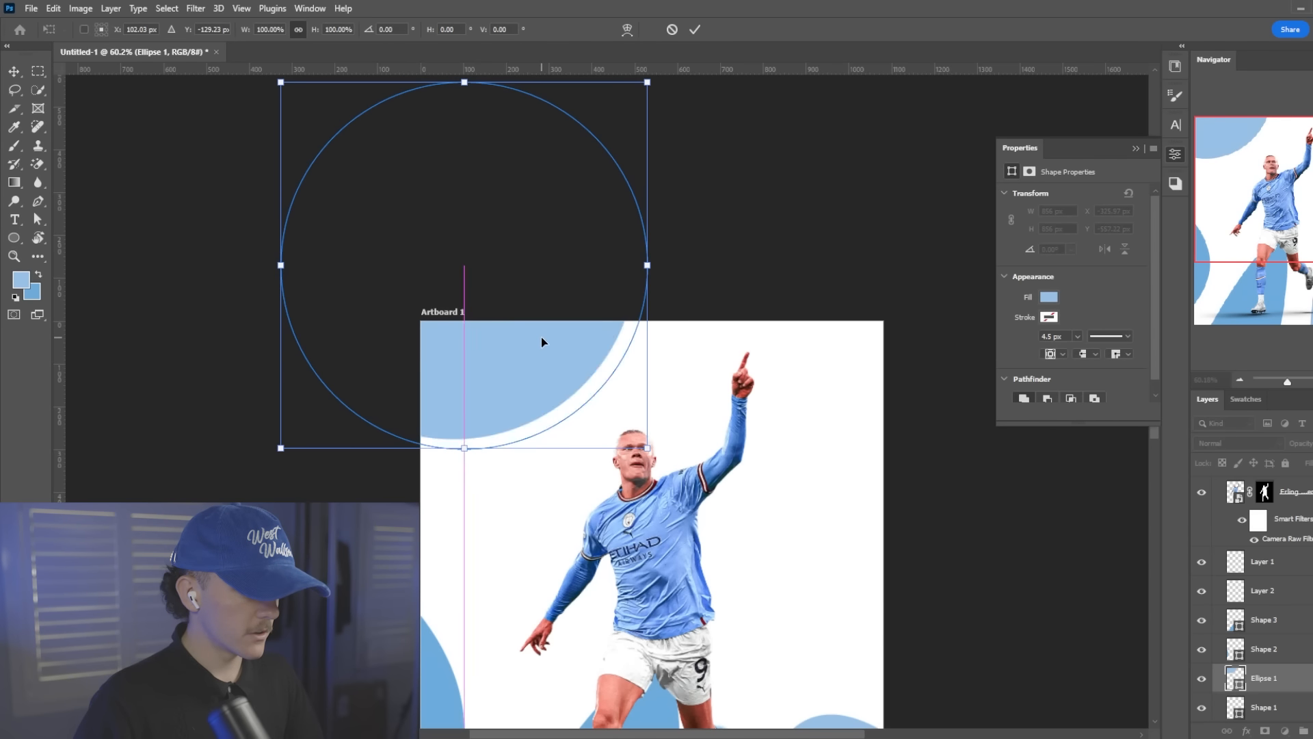
{"action": "scroll", "coordinate": [543, 335], "scroll_direction": "down", "scroll_amount": 4}
{"action": "left_click", "coordinate": [695, 29]}
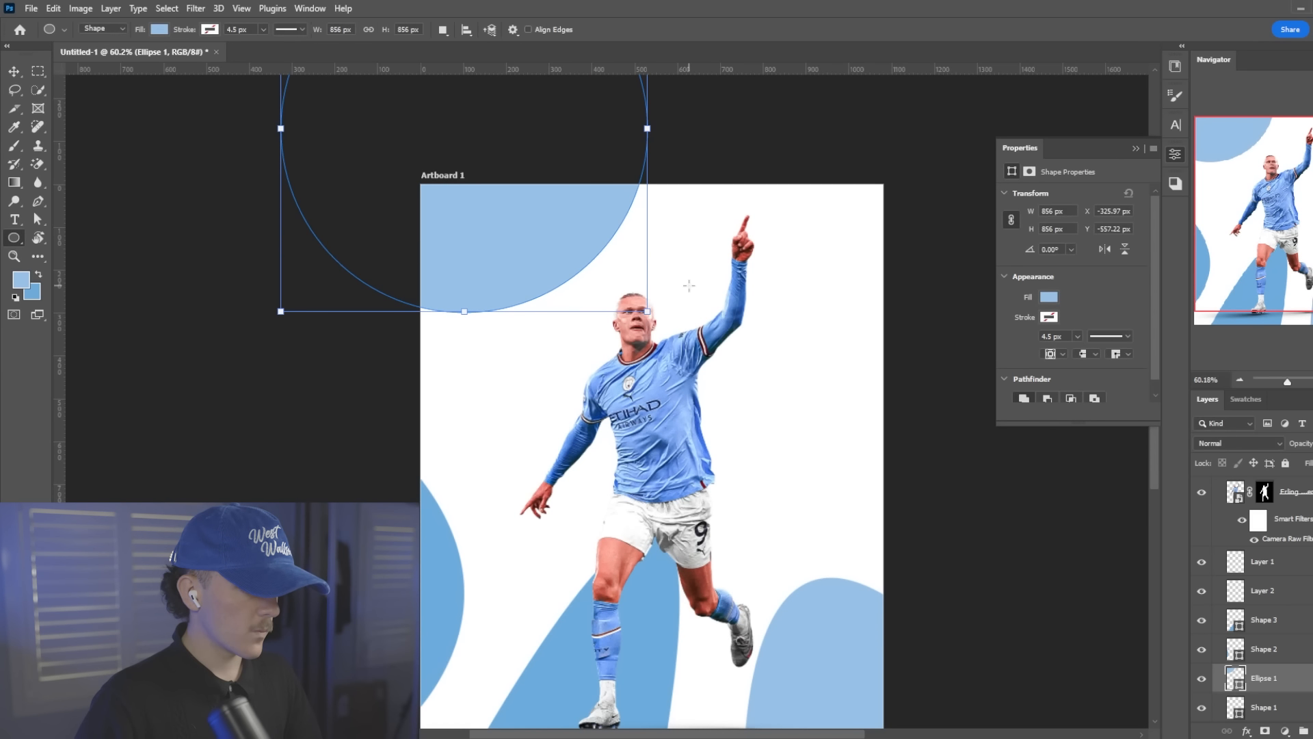
{"action": "scroll", "coordinate": [855, 205], "scroll_direction": "down", "scroll_amount": 3}
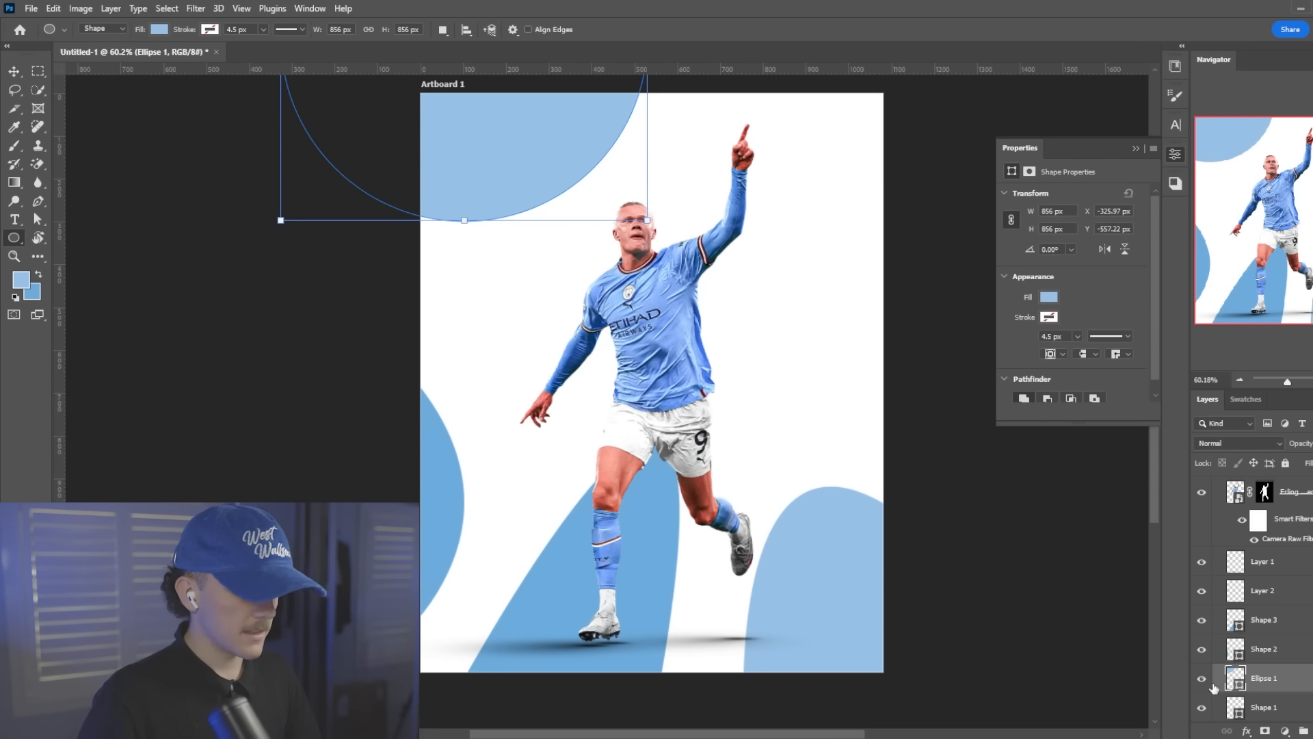
On a new layer, draw a darker blue circle about 362 px across over the artboard's upper-right corner and rotate it about -28.6°
{"action": "key", "text": "ctrl+shift+alt+n"}
{"action": "key", "text": "x"}
{"action": "scroll", "coordinate": [765, 179], "scroll_direction": "up", "scroll_amount": 2}
{"action": "left_click_drag", "start_coordinate": [795, 132], "coordinate": [1011, 288]}
{"action": "key", "text": "ctrl+t"}
{"action": "left_click_drag", "start_coordinate": [900, 244], "coordinate": [952, 239]}
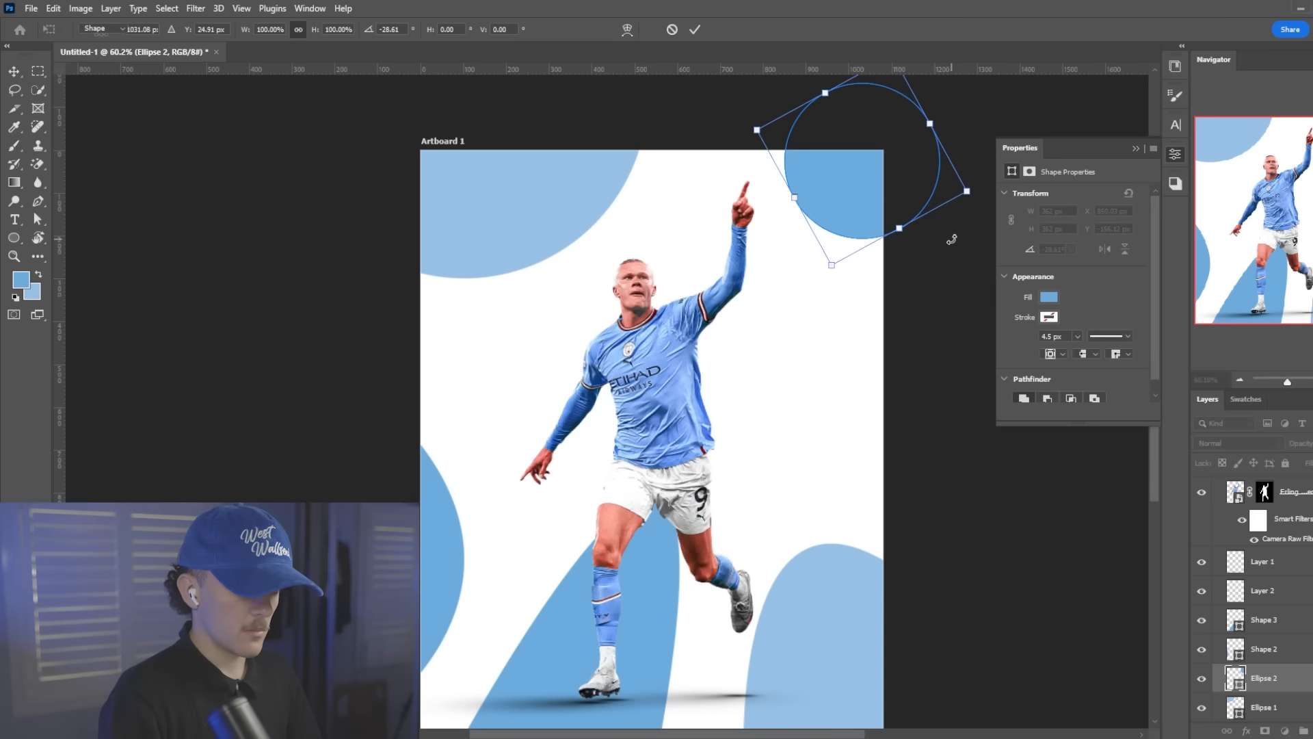
{"action": "key", "text": "Return"}
{"action": "scroll", "coordinate": [571, 222], "scroll_direction": "down", "scroll_amount": 1}
{"action": "scroll", "coordinate": [575, 220], "scroll_direction": "down", "scroll_amount": 5}
{"action": "scroll", "coordinate": [605, 209], "scroll_direction": "up", "scroll_amount": 6}
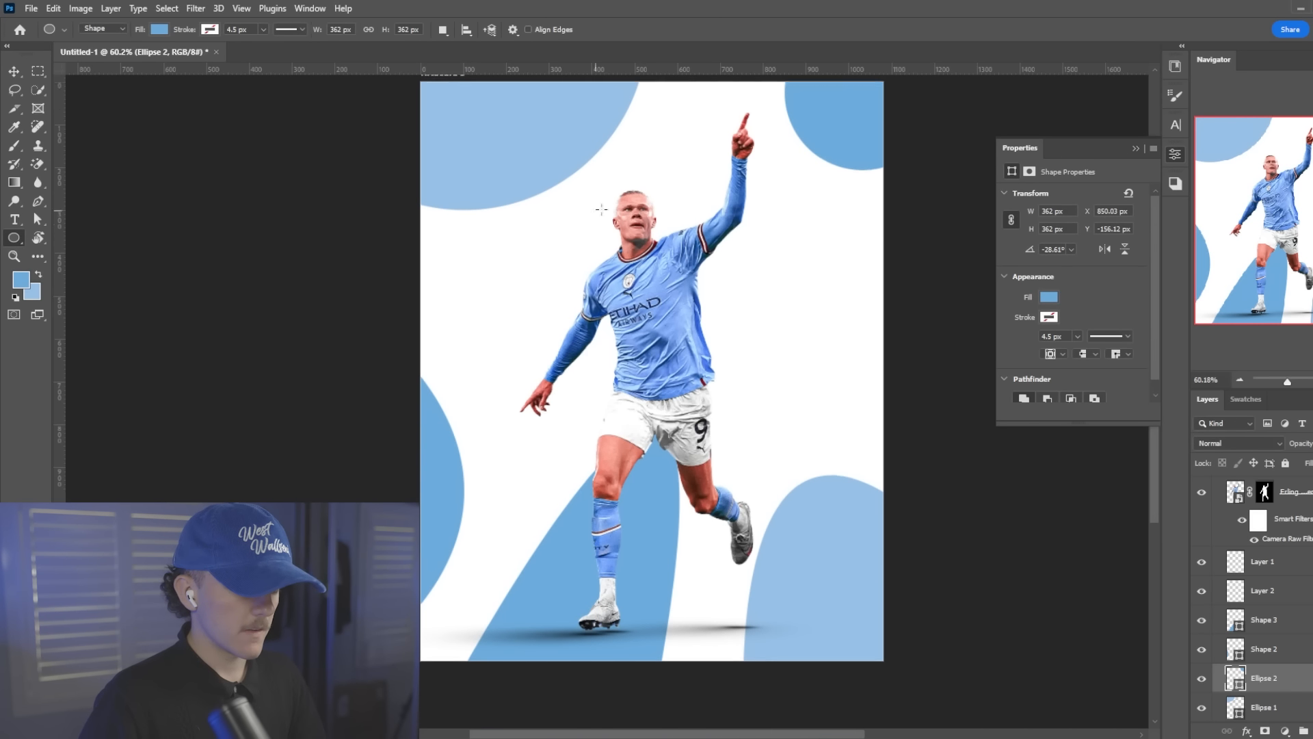
{"action": "scroll", "coordinate": [744, 274], "scroll_direction": "down", "scroll_amount": 1}
{"action": "scroll", "coordinate": [745, 275], "scroll_direction": "up", "scroll_amount": 1}
On a new layer, draw a closed darker blue curved pen shape that bulges in from the artboard's right edge
{"action": "left_click", "coordinate": [1303, 731]}
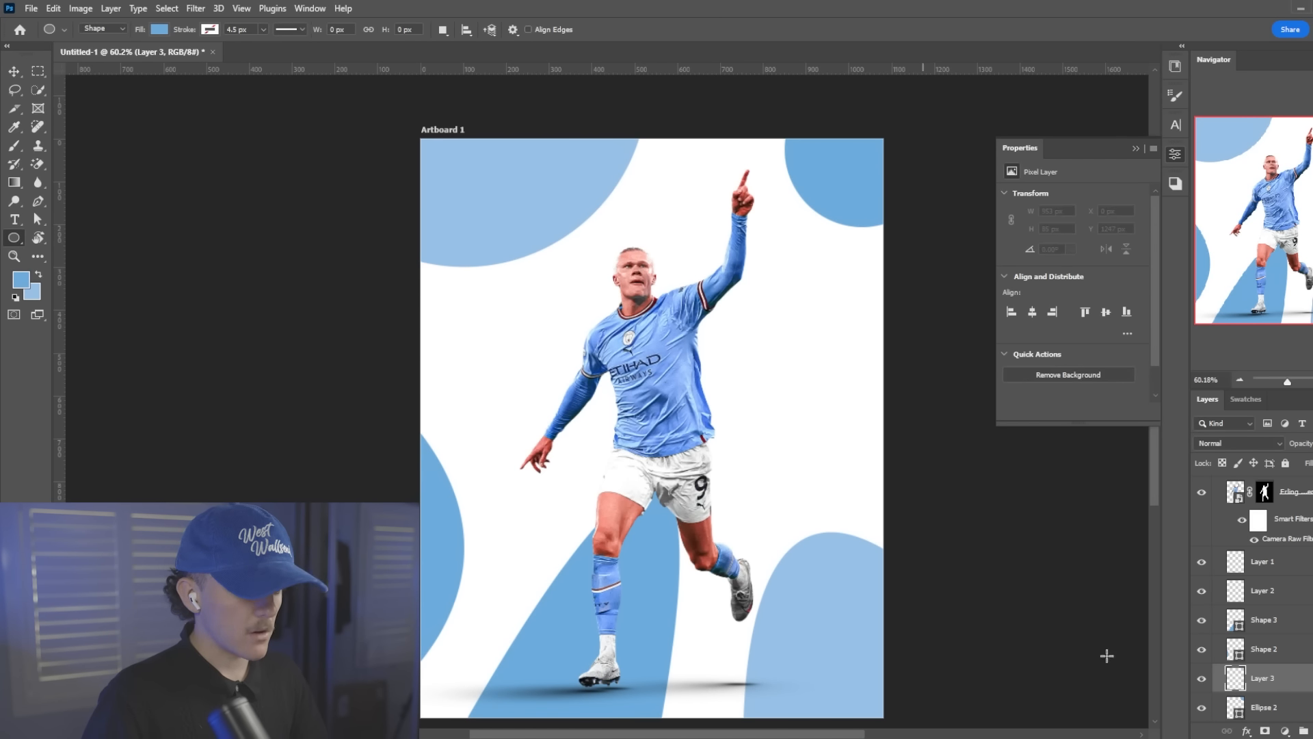
{"action": "scroll", "coordinate": [809, 387], "scroll_direction": "down", "scroll_amount": 3}
{"action": "scroll", "coordinate": [916, 396], "scroll_direction": "up", "scroll_amount": 1}
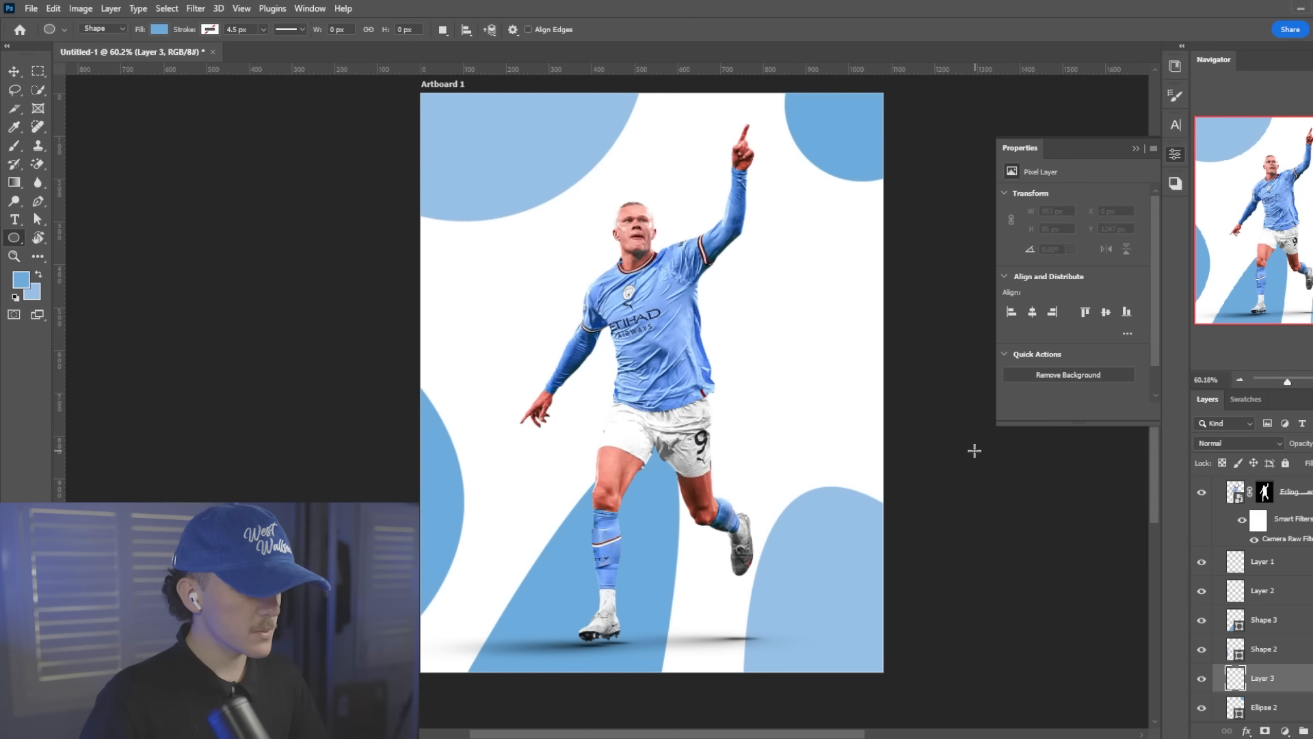
{"action": "key", "text": "p"}
{"action": "left_click", "coordinate": [896, 483]}
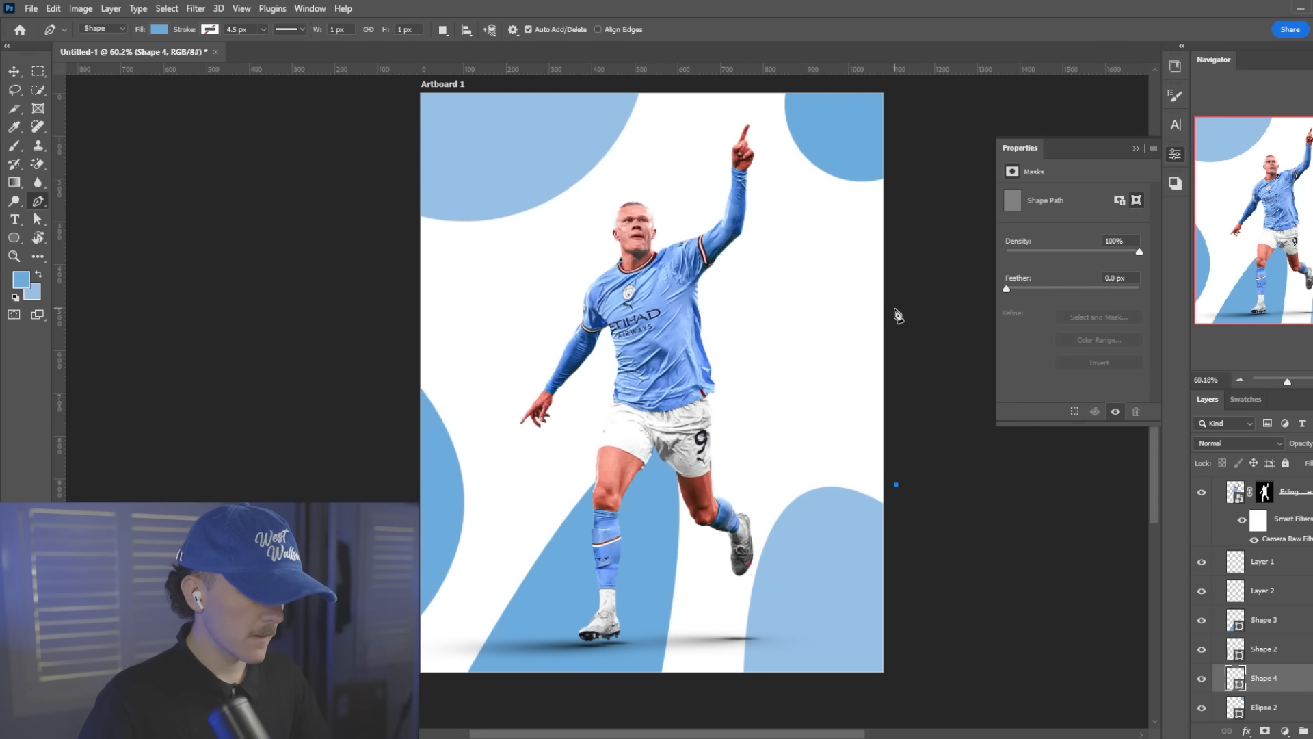
{"action": "left_click_drag", "start_coordinate": [896, 282], "coordinate": [959, 211]}
{"action": "left_click", "coordinate": [896, 484]}
Move the right-edge shape up, rotate it about -11.2°, and extend its path outside the artboard so it covers the edge
{"action": "key", "text": "ctrl+t"}
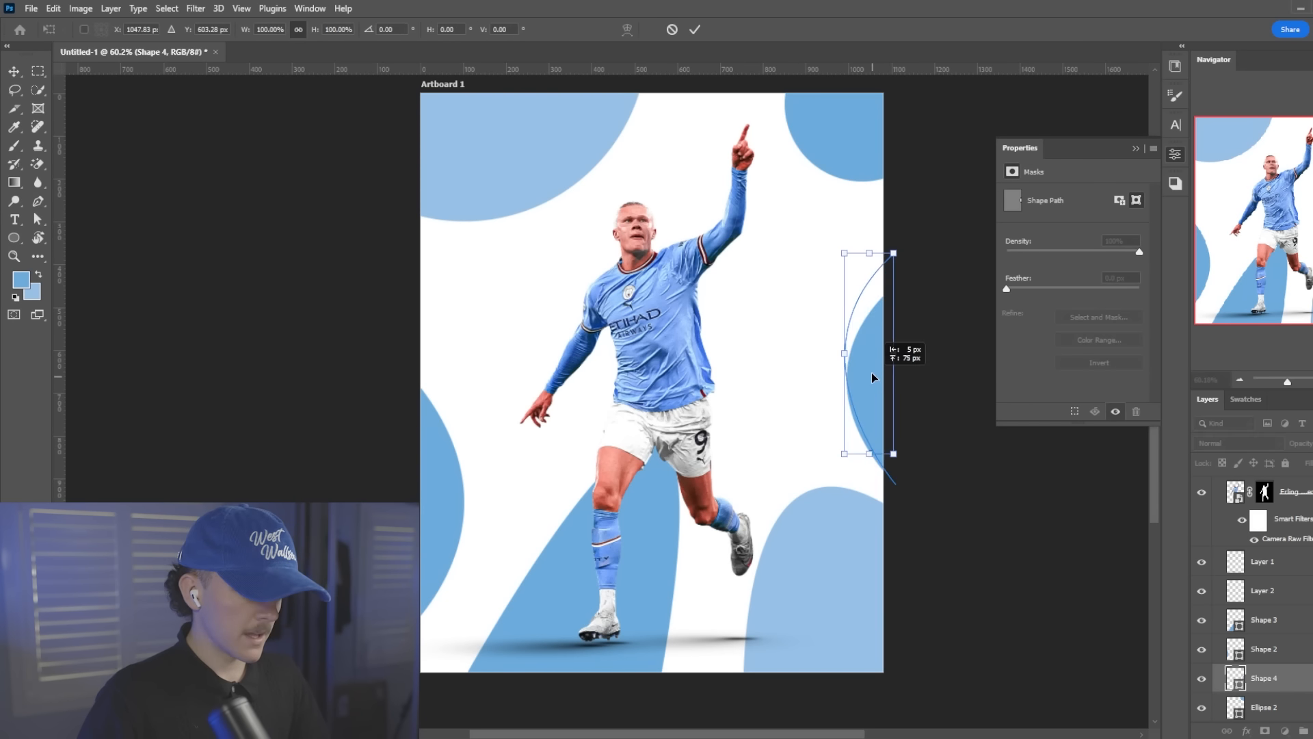
{"action": "left_click_drag", "start_coordinate": [922, 375], "coordinate": [927, 359]}
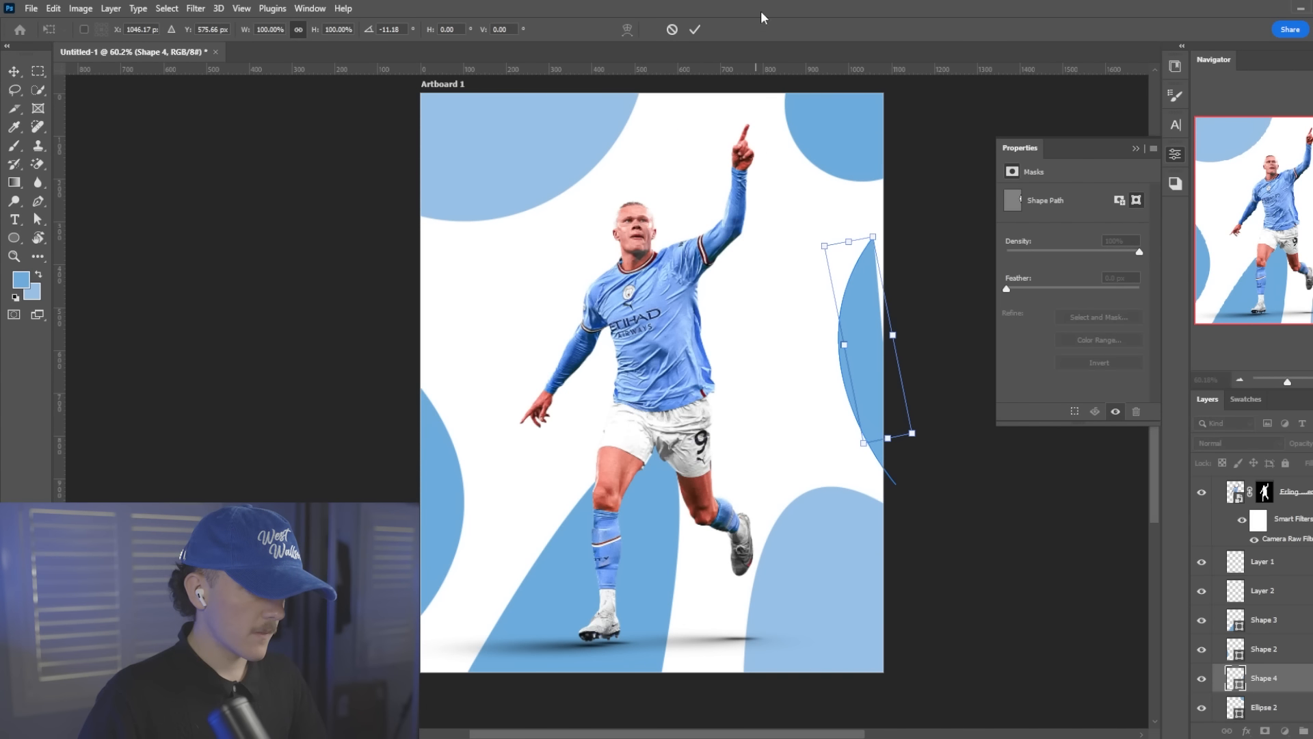
{"action": "left_click", "coordinate": [696, 32]}
{"action": "left_click_drag", "start_coordinate": [933, 178], "coordinate": [971, 148]}
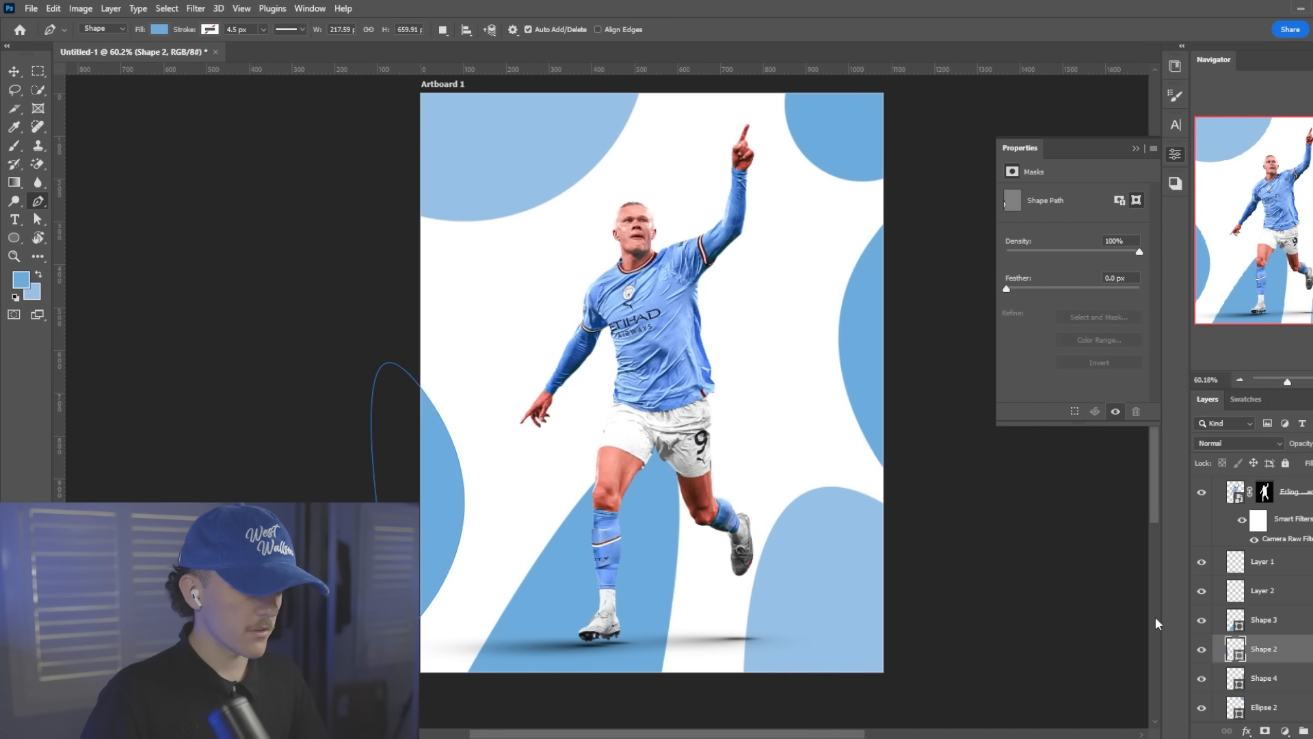
Add an empty layer directly above the darker blue leg shape and make the pale blue the foreground colour
{"action": "scroll", "coordinate": [687, 342], "scroll_direction": "up", "scroll_amount": 2}
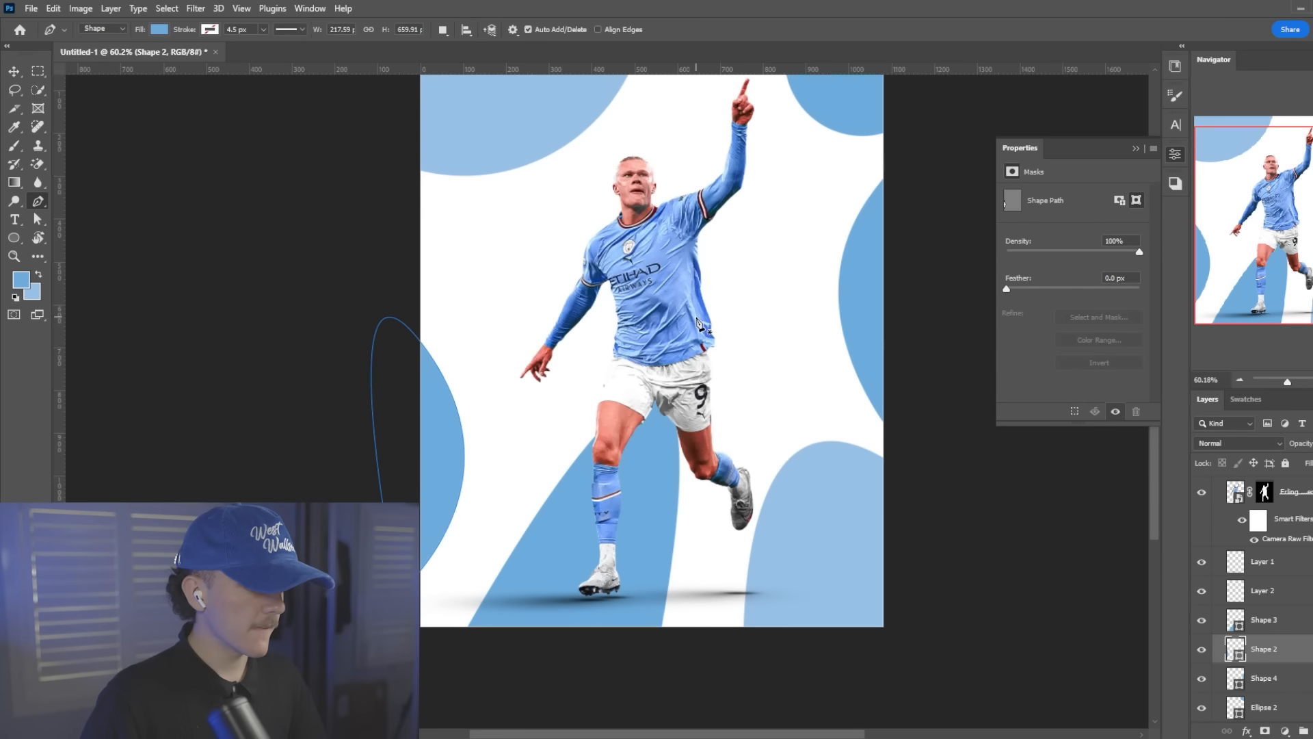
{"action": "scroll", "coordinate": [687, 340], "scroll_direction": "down", "scroll_amount": 3}
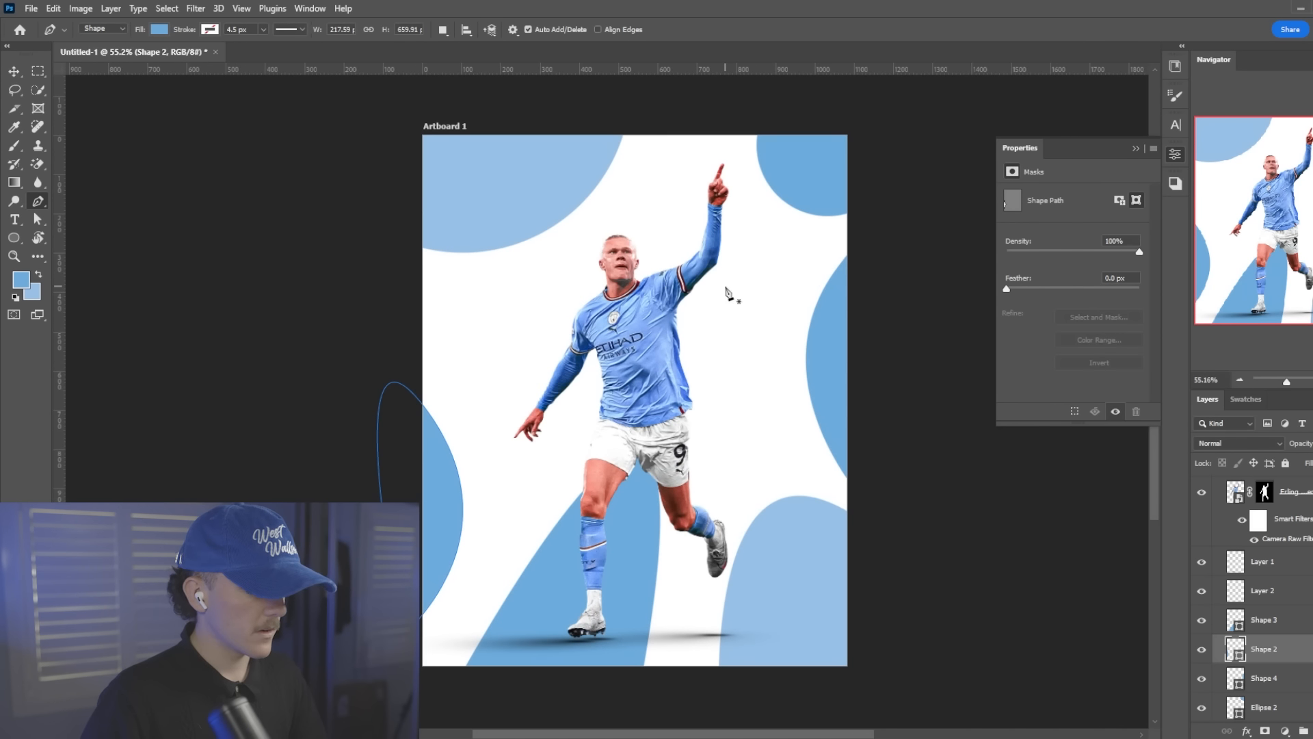
{"action": "scroll", "coordinate": [711, 186], "scroll_direction": "up", "scroll_amount": 4}
{"action": "left_click", "coordinate": [1216, 623]}
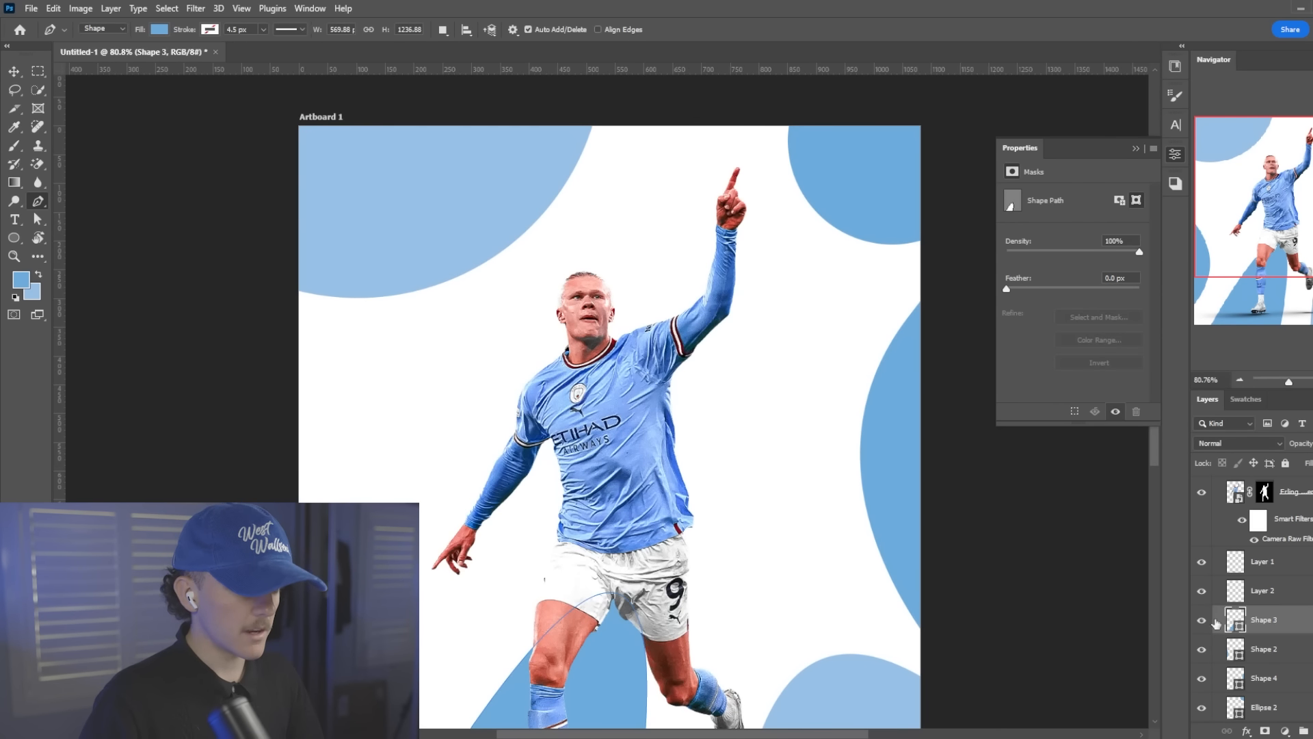
{"action": "key", "text": "ctrl+shift+alt+n"}
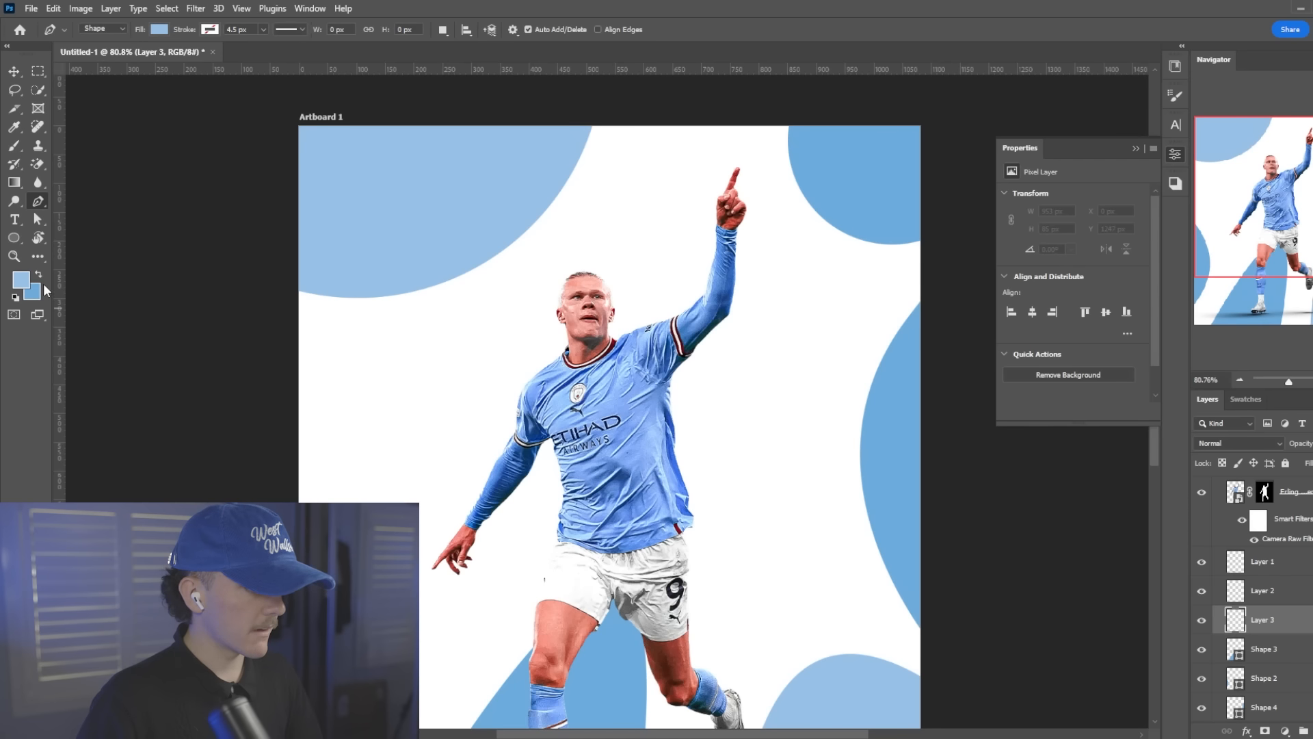
{"action": "left_click", "coordinate": [23, 277]}
{"action": "mouse_move", "coordinate": [522, 364]}
{"action": "left_mouse_down"}
{"action": "mouse_move", "coordinate": [533, 337]}
{"action": "mouse_move", "coordinate": [496, 344]}
{"action": "left_mouse_up"}
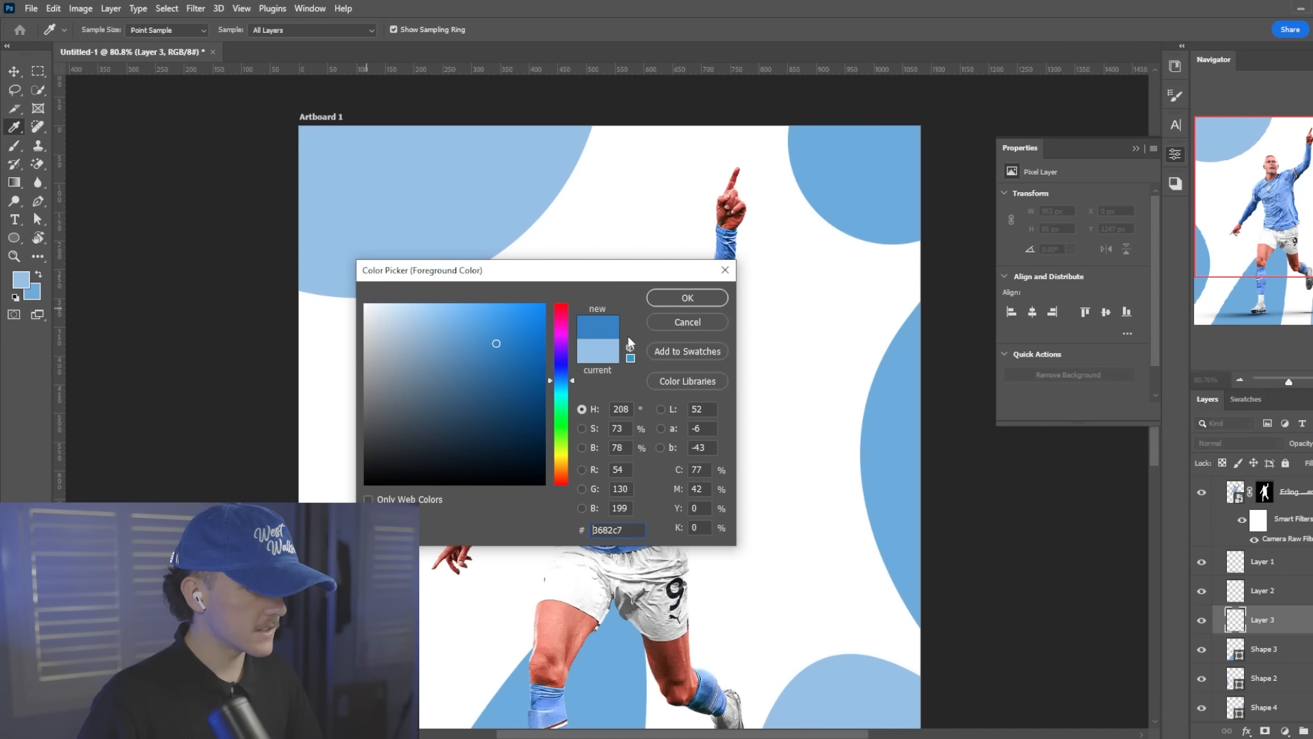
{"action": "left_click", "coordinate": [669, 324]}
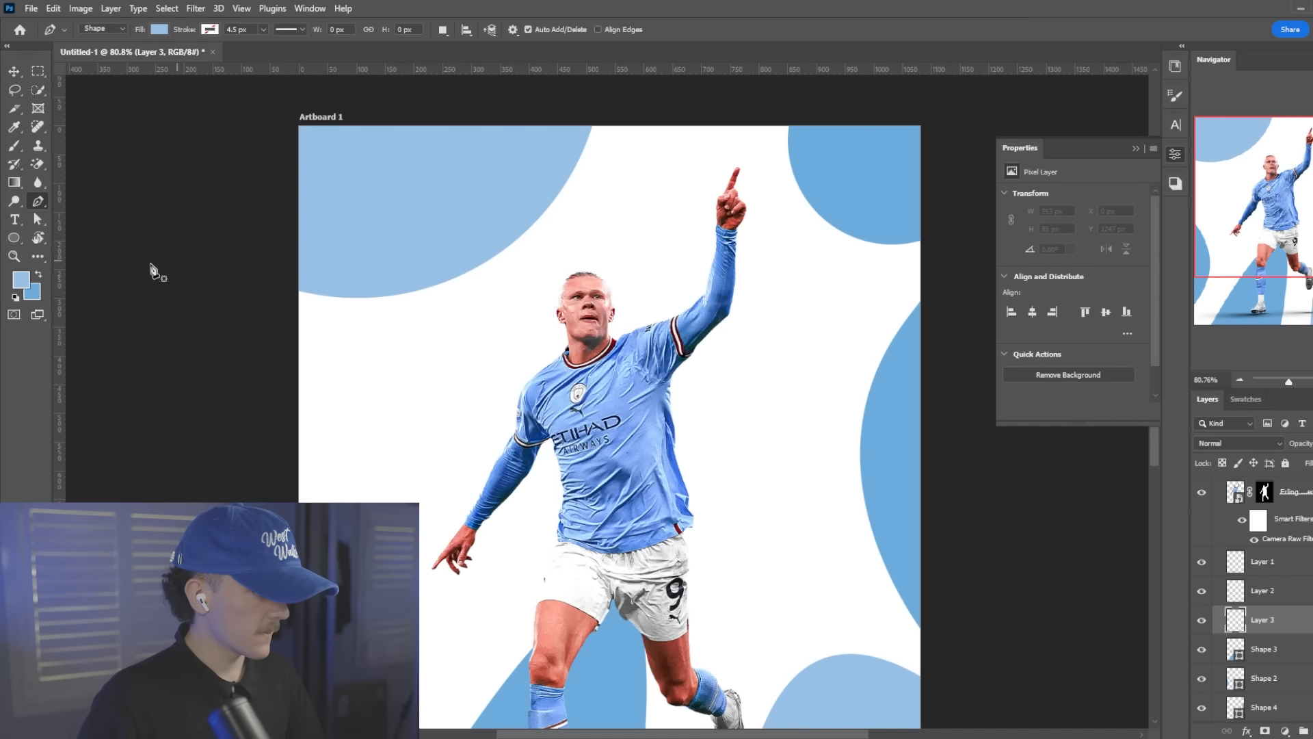
{"action": "left_click", "coordinate": [13, 281]}
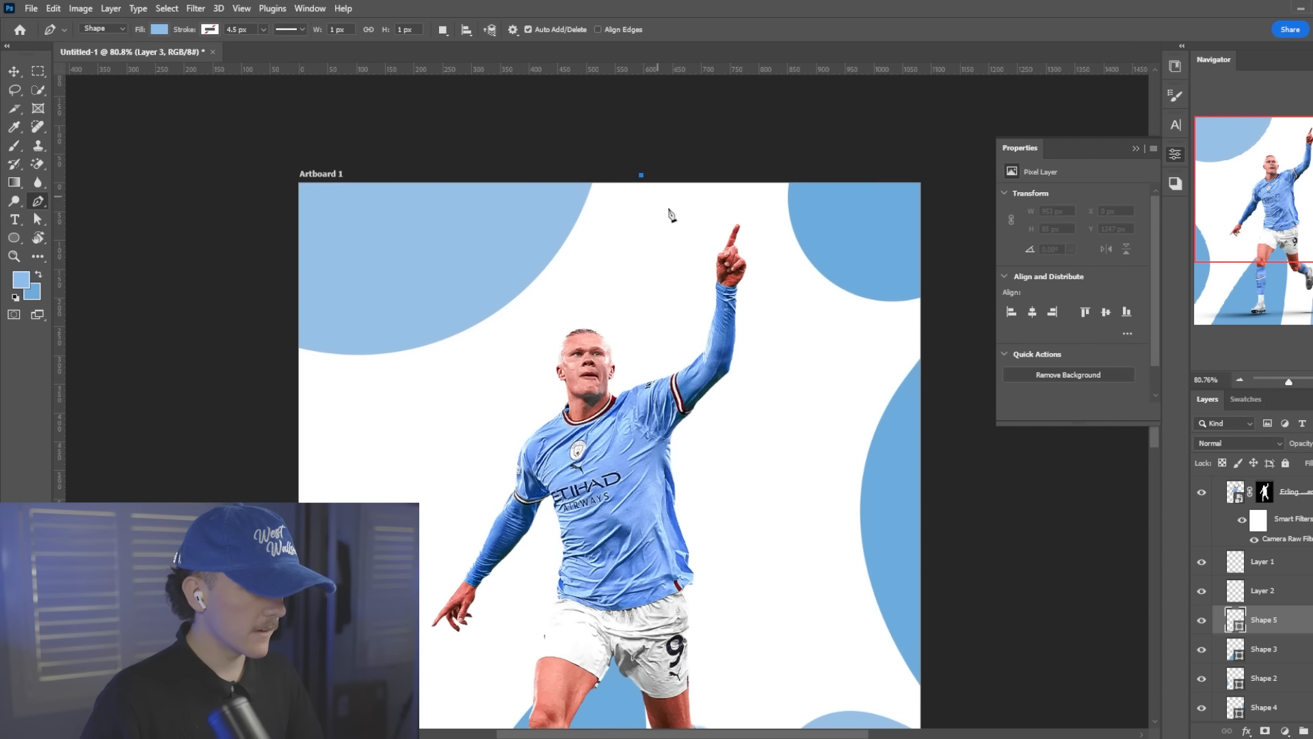
{"action": "left_click", "coordinate": [641, 174]}
{"action": "left_click_drag", "start_coordinate": [774, 148], "coordinate": [814, 102]}
{"action": "key", "text": "ctrl+z"}
{"action": "key", "text": "ctrl+z"}
Draw a closed pale blue curved pen shape dipping from the artboard's upper edge and position it between the two corner circles
{"action": "left_click", "coordinate": [644, 170]}
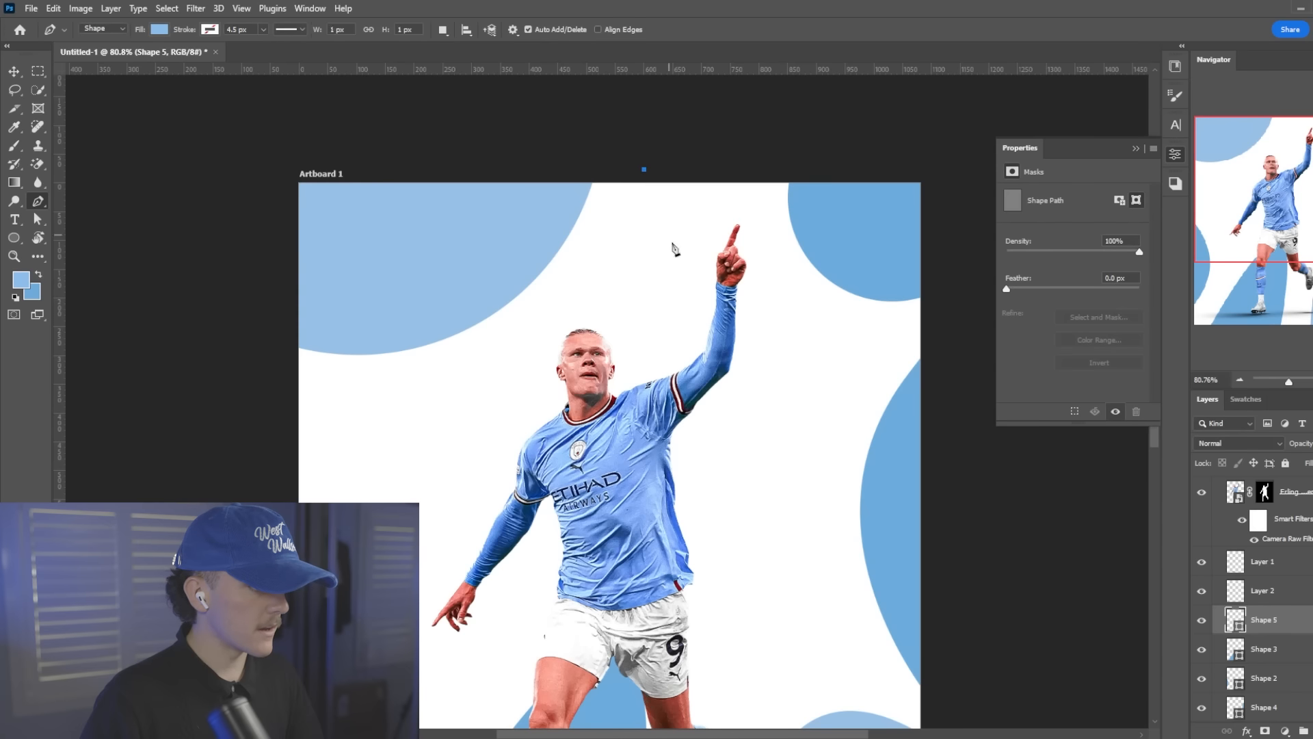
{"action": "left_click", "coordinate": [676, 255]}
{"action": "left_click_drag", "start_coordinate": [753, 159], "coordinate": [768, 91]}
{"action": "key", "text": "ctrl+z"}
{"action": "key", "text": "ctrl+z"}
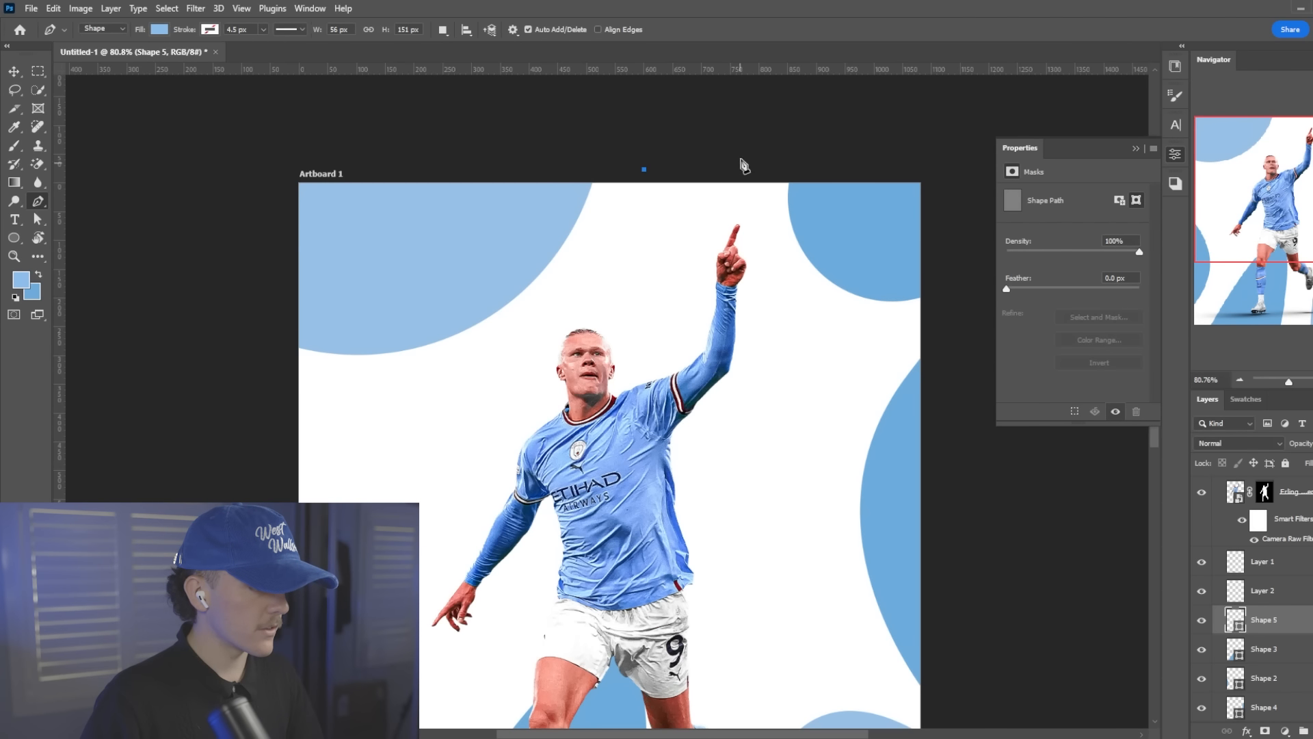
{"action": "left_click_drag", "start_coordinate": [748, 158], "coordinate": [756, 59]}
{"action": "left_click_drag", "start_coordinate": [636, 232], "coordinate": [681, 225]}
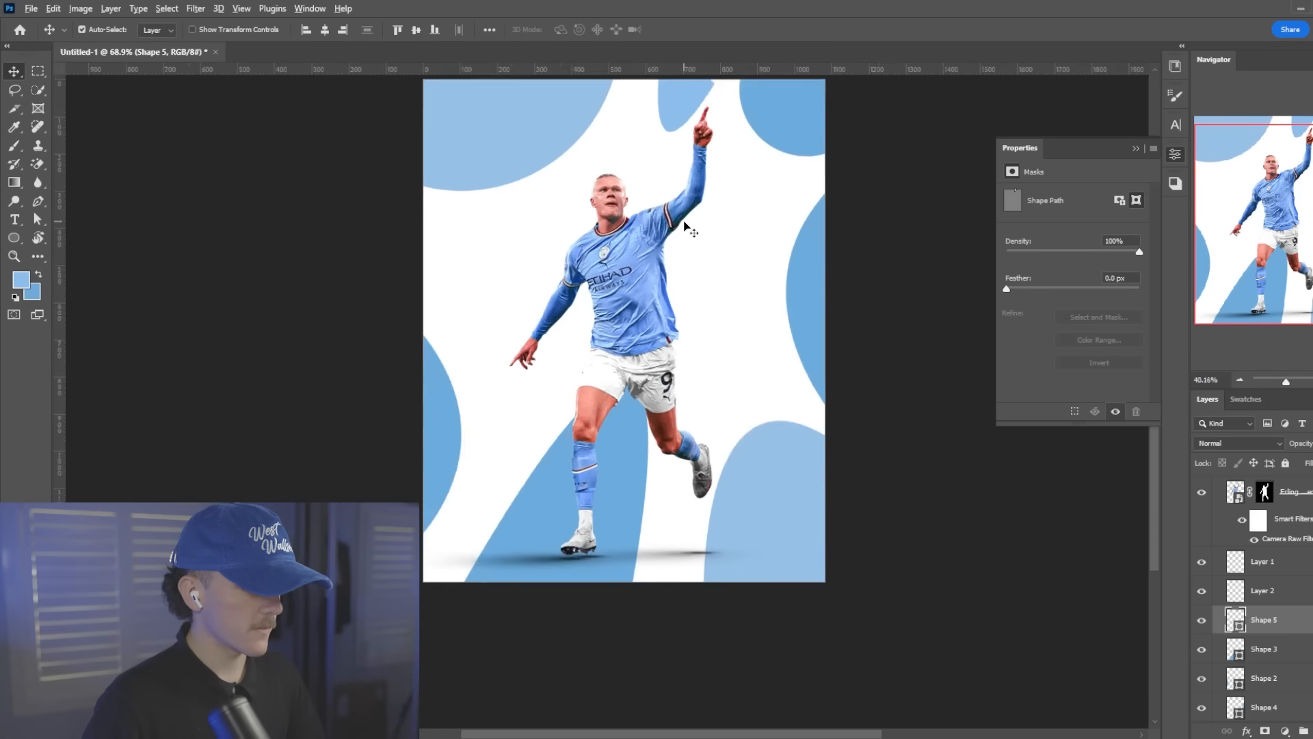
On the empty layer between the leg shape and the left-edge shape, draw a pale blue curved pen shape crossing the artboard's left edge
{"action": "scroll", "coordinate": [442, 295], "scroll_direction": "up", "scroll_amount": 5}
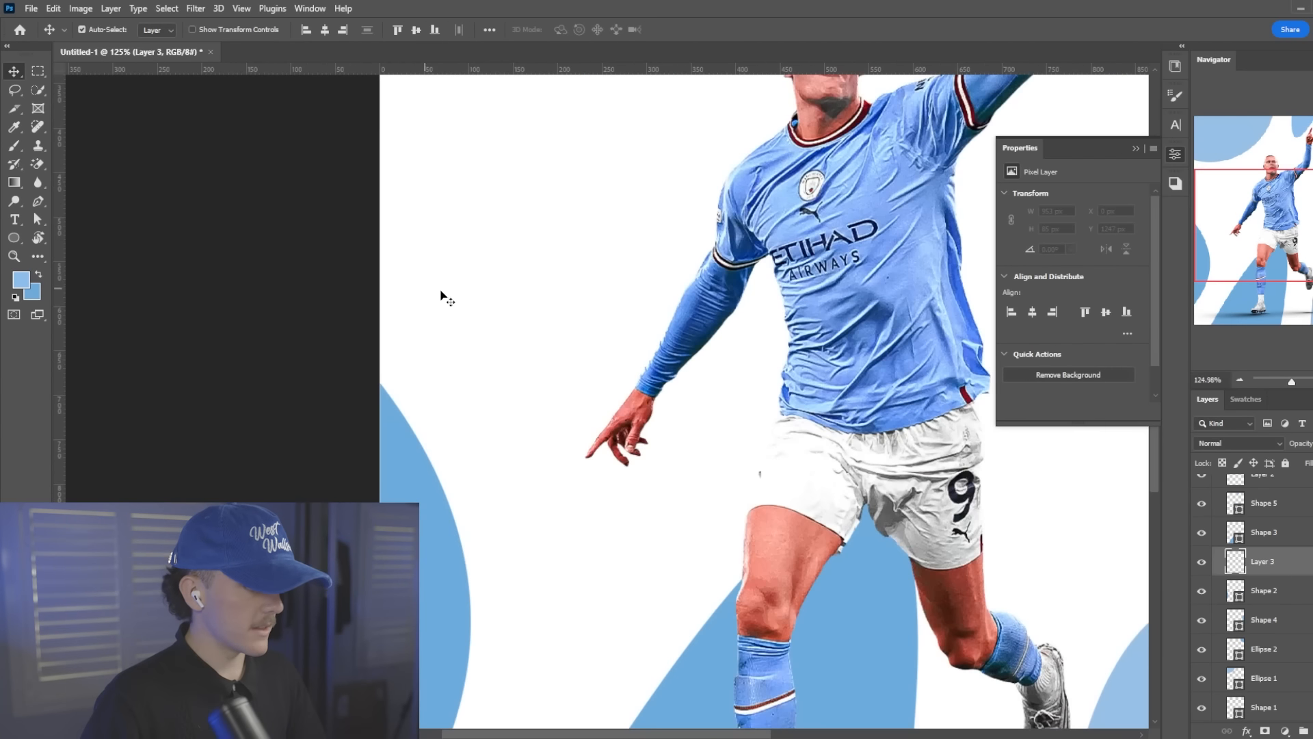
{"action": "scroll", "coordinate": [443, 295], "scroll_direction": "up", "scroll_amount": 1}
{"action": "key", "text": "p"}
{"action": "scroll", "coordinate": [348, 326], "scroll_direction": "down", "scroll_amount": 2}
{"action": "scroll", "coordinate": [467, 288], "scroll_direction": "down", "scroll_amount": 6}
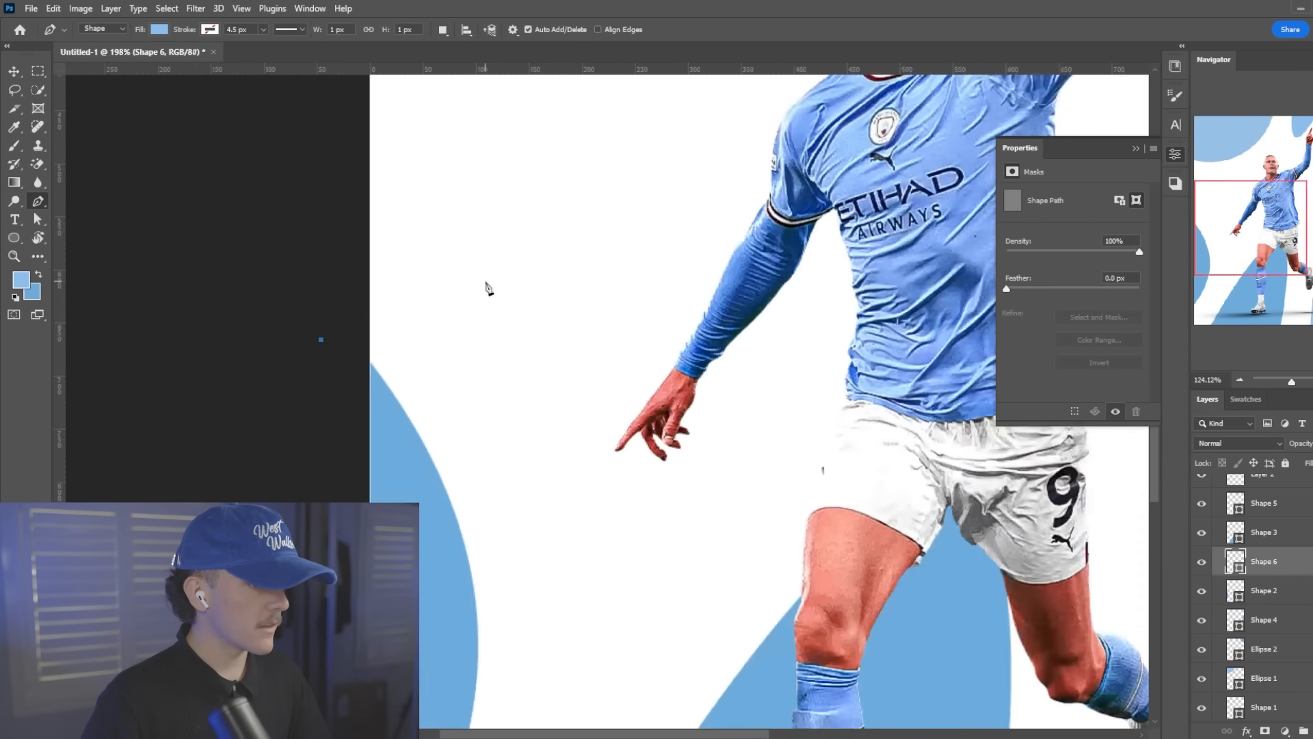
{"action": "left_click_drag", "start_coordinate": [423, 213], "coordinate": [233, 327]}
{"action": "key", "text": "v"}
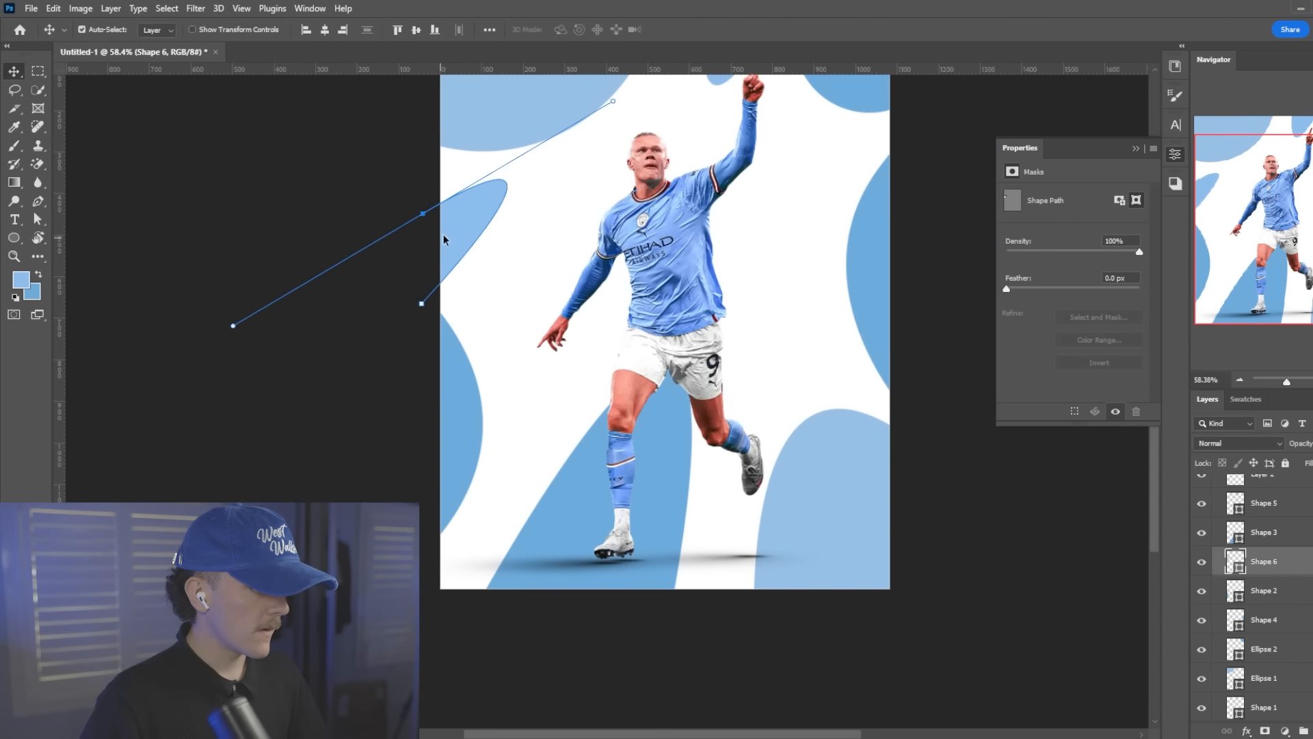
Rotate the pale left-edge shape about 63.7° and move it outward so its straight end lies outside the artboard
{"action": "left_click_drag", "start_coordinate": [452, 230], "coordinate": [453, 222]}
{"action": "key", "text": "ctrl+t"}
{"action": "left_click_drag", "start_coordinate": [574, 227], "coordinate": [551, 319]}
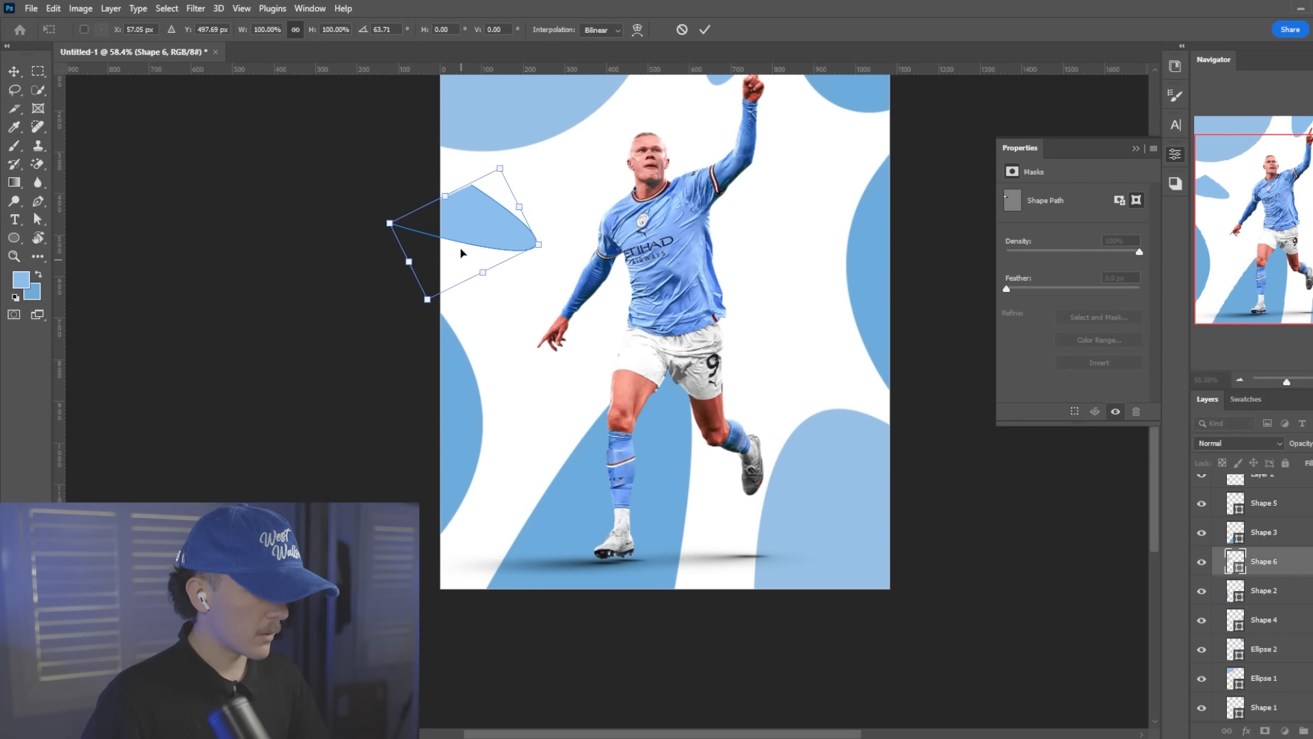
{"action": "left_click_drag", "start_coordinate": [472, 253], "coordinate": [446, 216]}
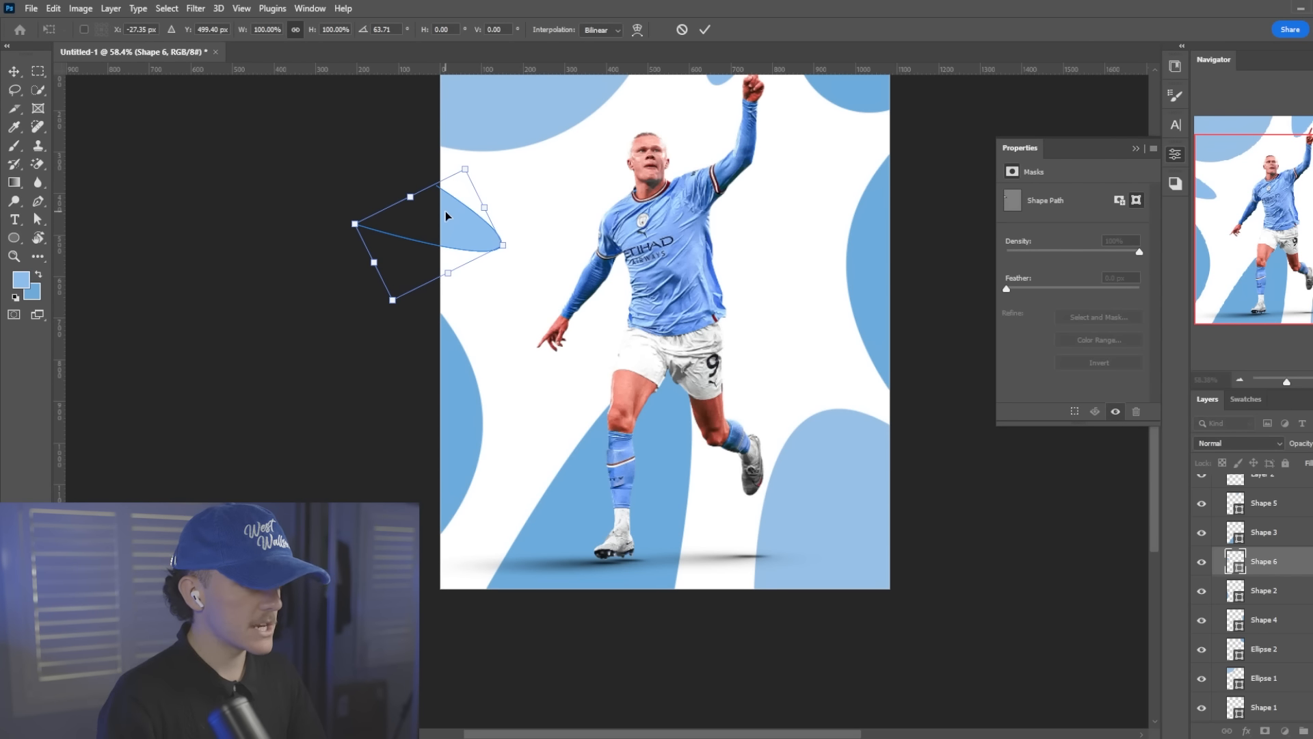
{"action": "key", "text": "Return"}
Examine the balance of the background shapes around the player, close up and across the whole artboard
{"action": "scroll", "coordinate": [698, 172], "scroll_direction": "up", "scroll_amount": 1}
{"action": "scroll", "coordinate": [698, 172], "scroll_direction": "down", "scroll_amount": 2}
{"action": "scroll", "coordinate": [698, 172], "scroll_direction": "up", "scroll_amount": 2}
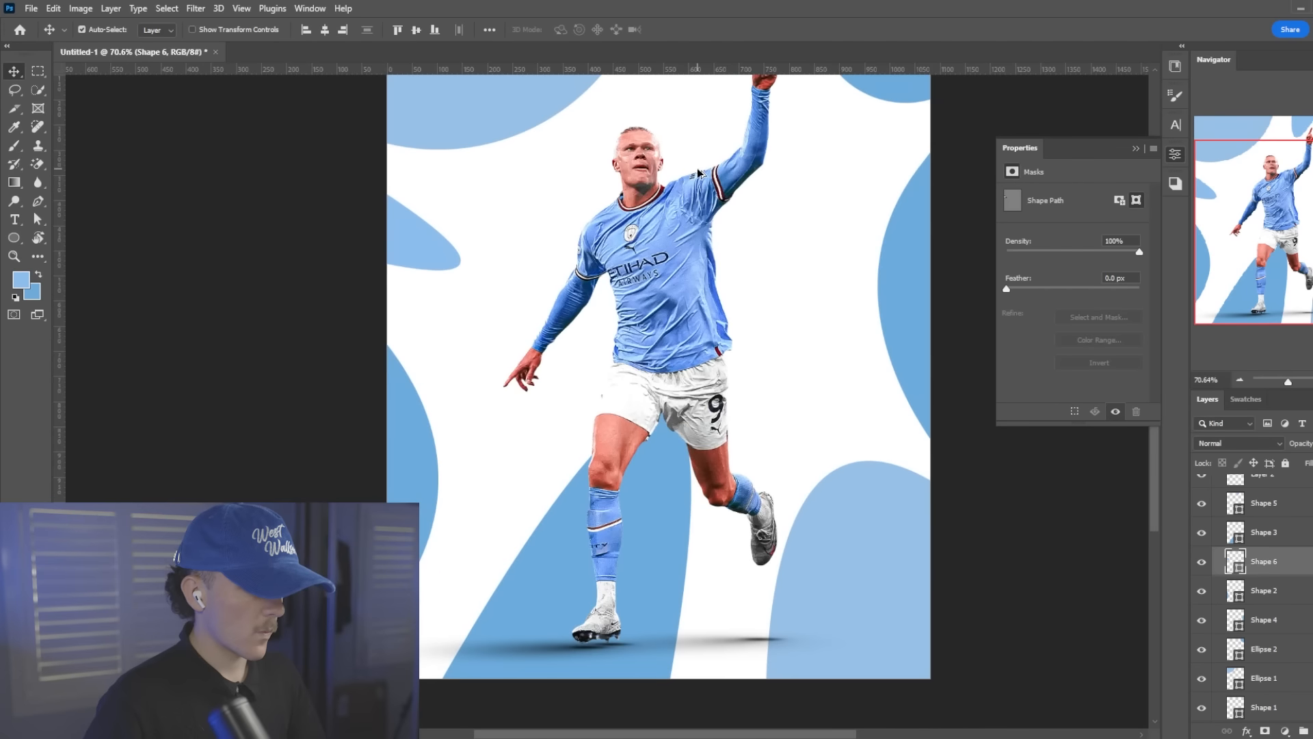
{"action": "scroll", "coordinate": [698, 172], "scroll_direction": "up", "scroll_amount": 1}
{"action": "scroll", "coordinate": [704, 167], "scroll_direction": "down", "scroll_amount": 2}
{"action": "scroll", "coordinate": [718, 158], "scroll_direction": "up", "scroll_amount": 1}
{"action": "scroll", "coordinate": [733, 147], "scroll_direction": "down", "scroll_amount": 2}
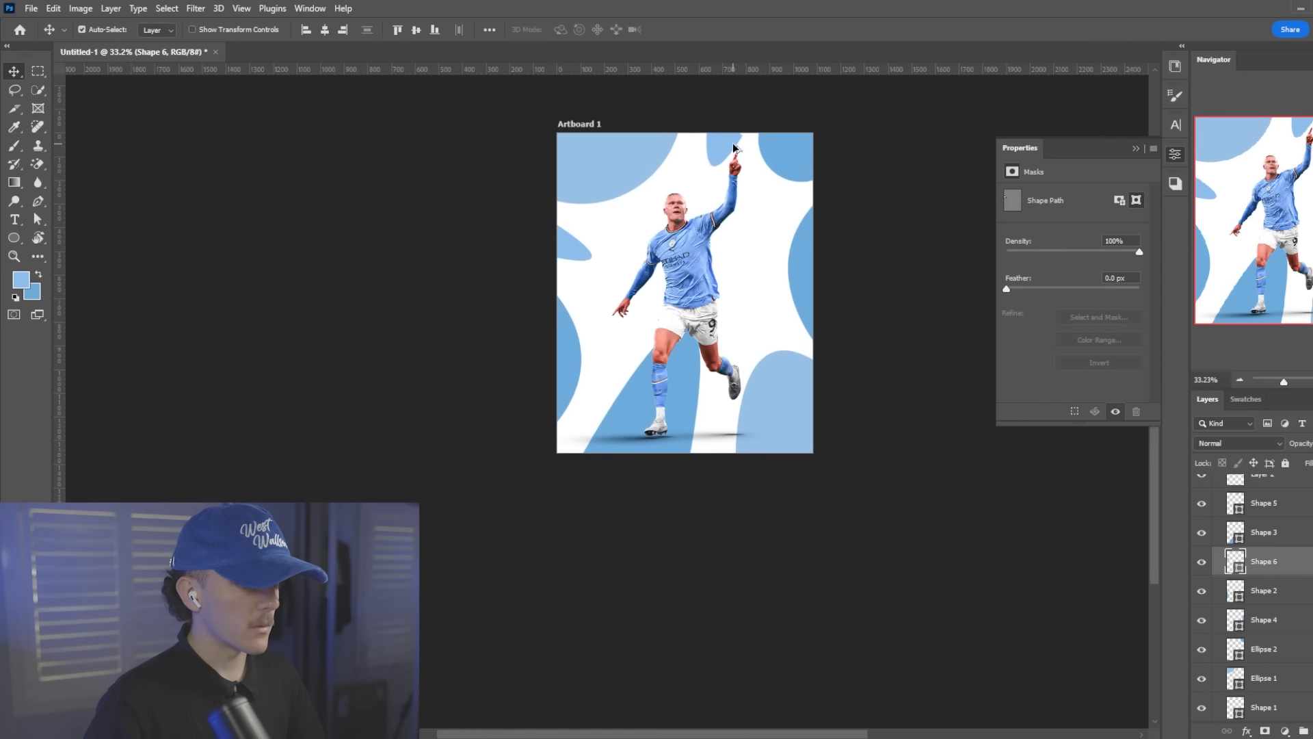
{"action": "scroll", "coordinate": [733, 147], "scroll_direction": "up", "scroll_amount": 1}
Add an empty layer beneath all the shapes, directly above the hidden Manchester City badge
{"action": "left_click", "coordinate": [1286, 536]}
{"action": "scroll", "coordinate": [1292, 595], "scroll_direction": "down", "scroll_amount": 2}
{"action": "left_click", "coordinate": [1285, 686]}
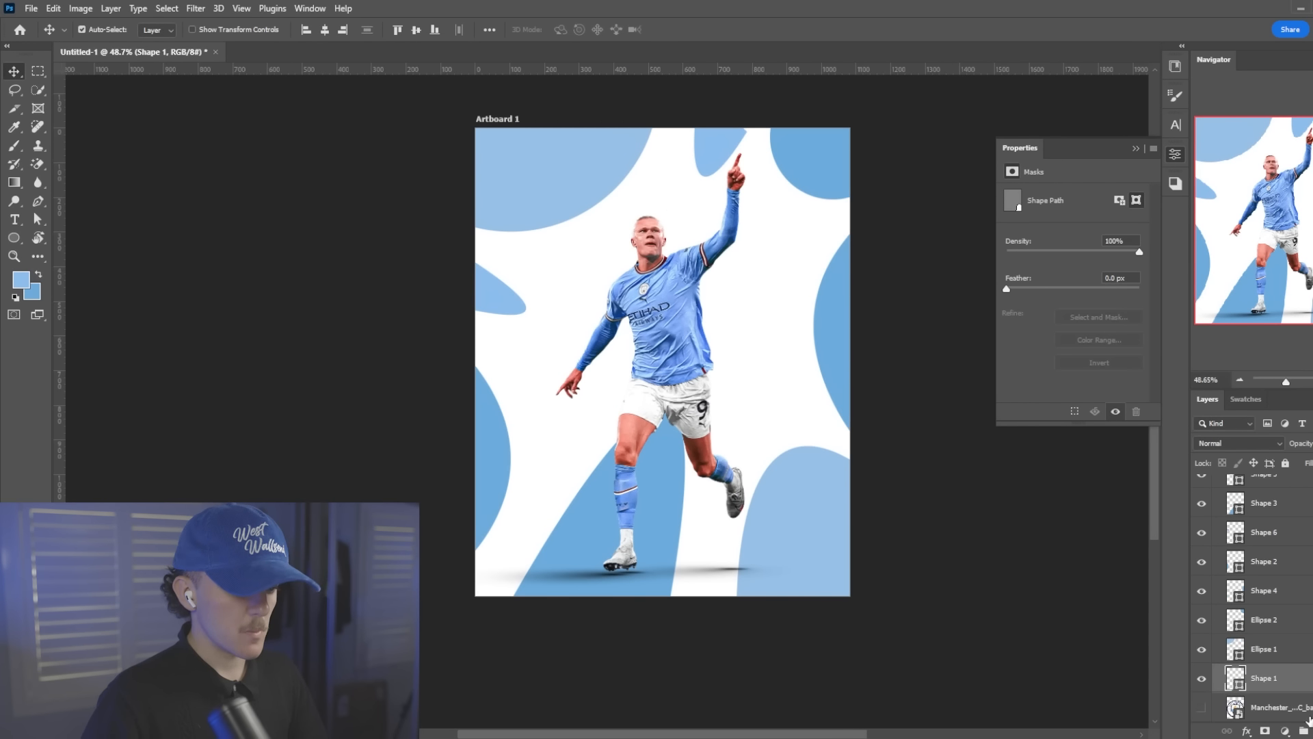
{"action": "left_click", "coordinate": [1286, 707]}
{"action": "scroll", "coordinate": [729, 372], "scroll_direction": "down", "scroll_amount": 2}
Draw a tall darker blue arch with the Pen tool behind the player and shift it slightly down and to the right
{"action": "key", "text": "p"}
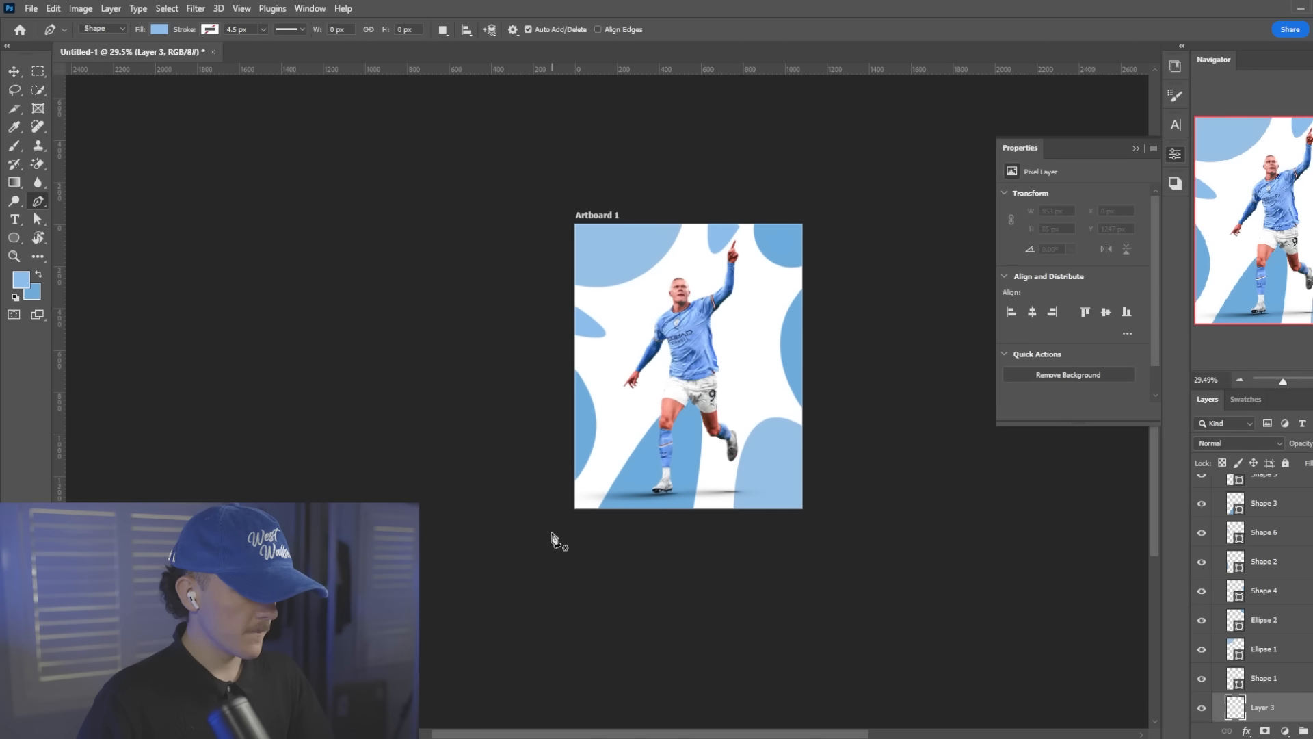
{"action": "left_click", "coordinate": [615, 521]}
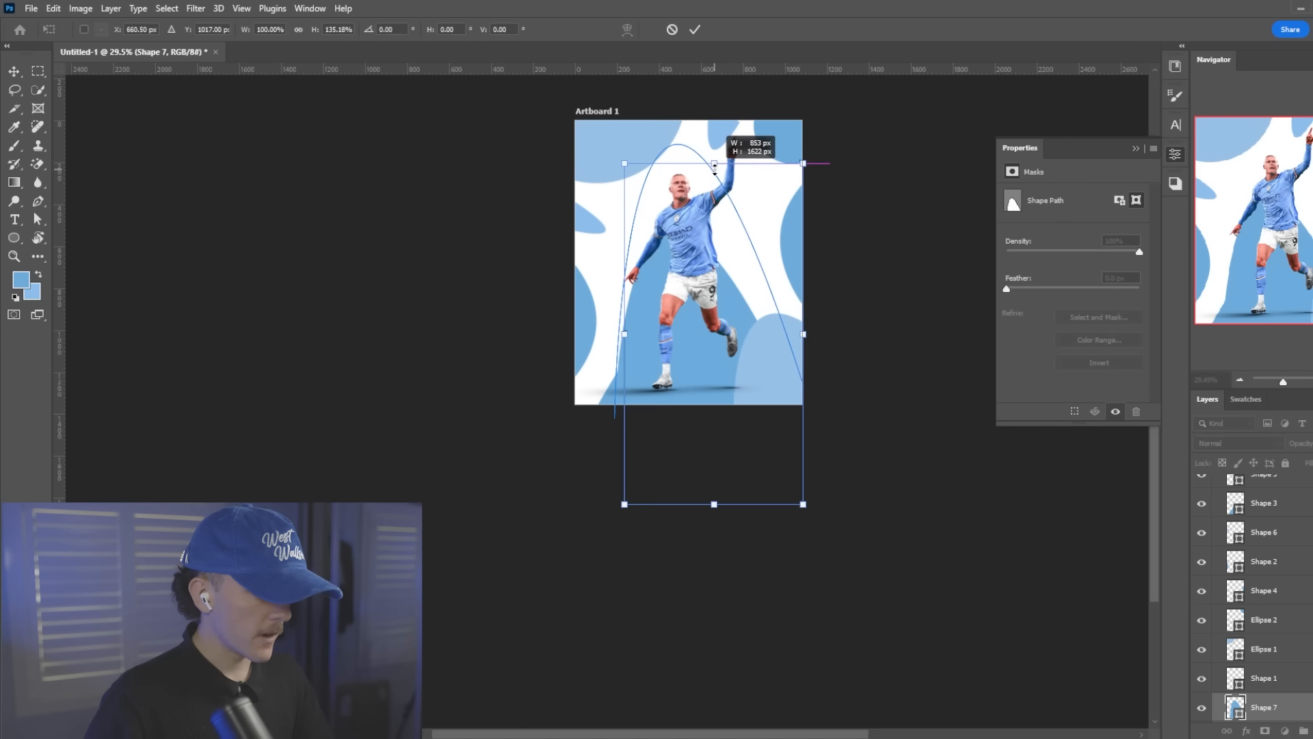
{"action": "left_click_drag", "start_coordinate": [715, 129], "coordinate": [714, 183]}
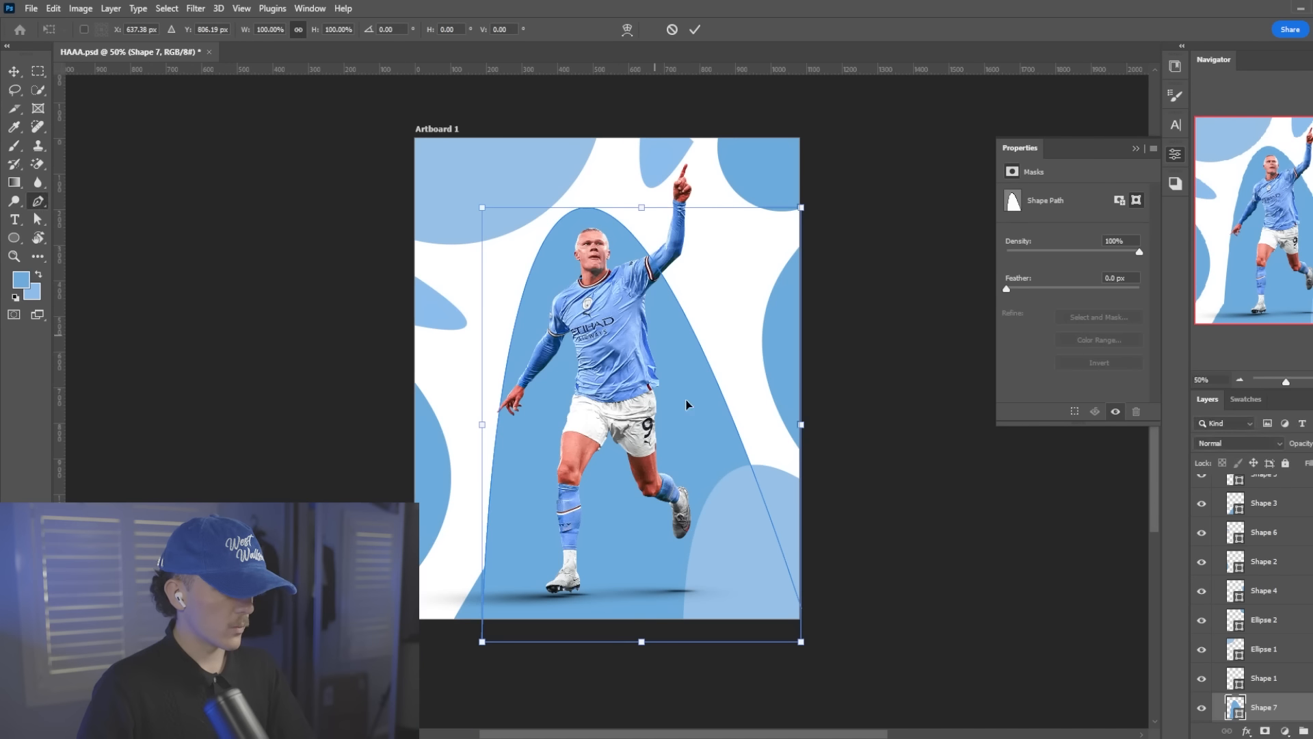
{"action": "left_click_drag", "start_coordinate": [697, 472], "coordinate": [703, 484]}
{"action": "key", "text": "Return"}
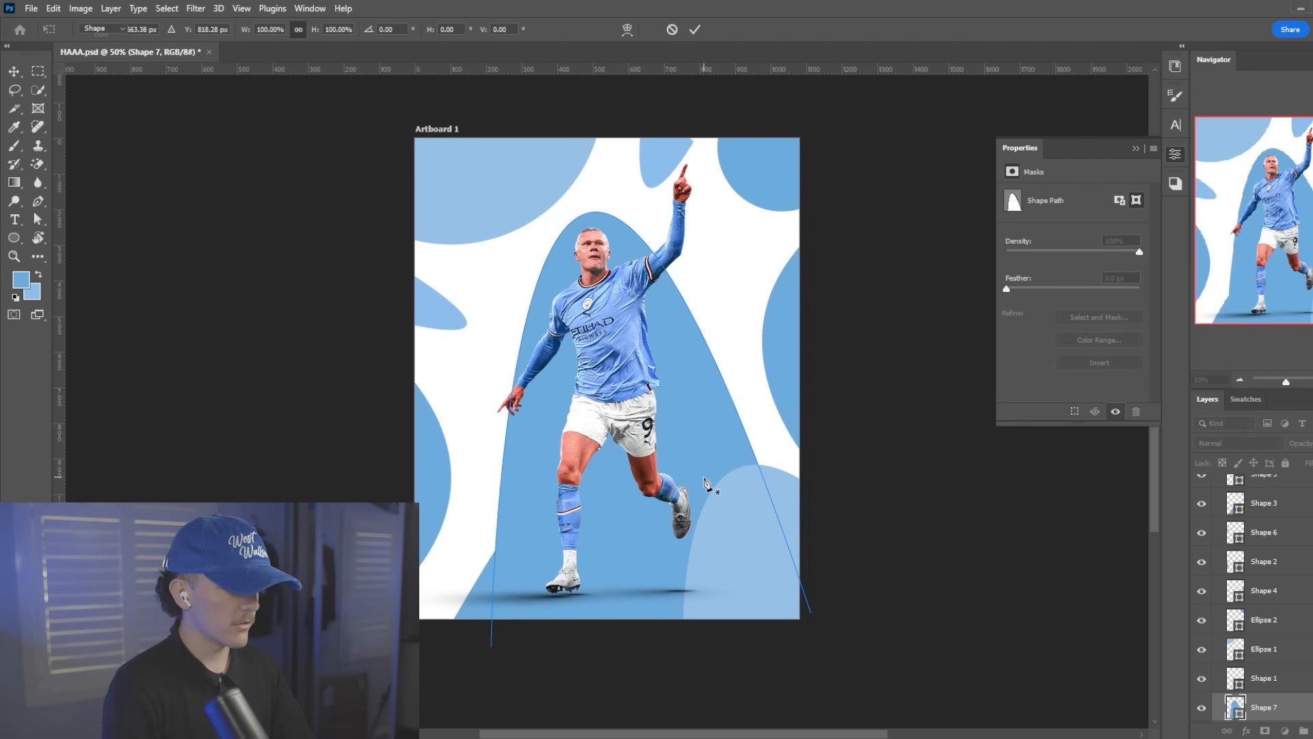
Recolour the curved shape behind the player's standing leg to the pale blue swatch
{"action": "key", "text": "p"}
{"action": "left_click", "coordinate": [473, 582]}
{"action": "key", "text": "v"}
{"action": "left_click", "coordinate": [485, 602]}
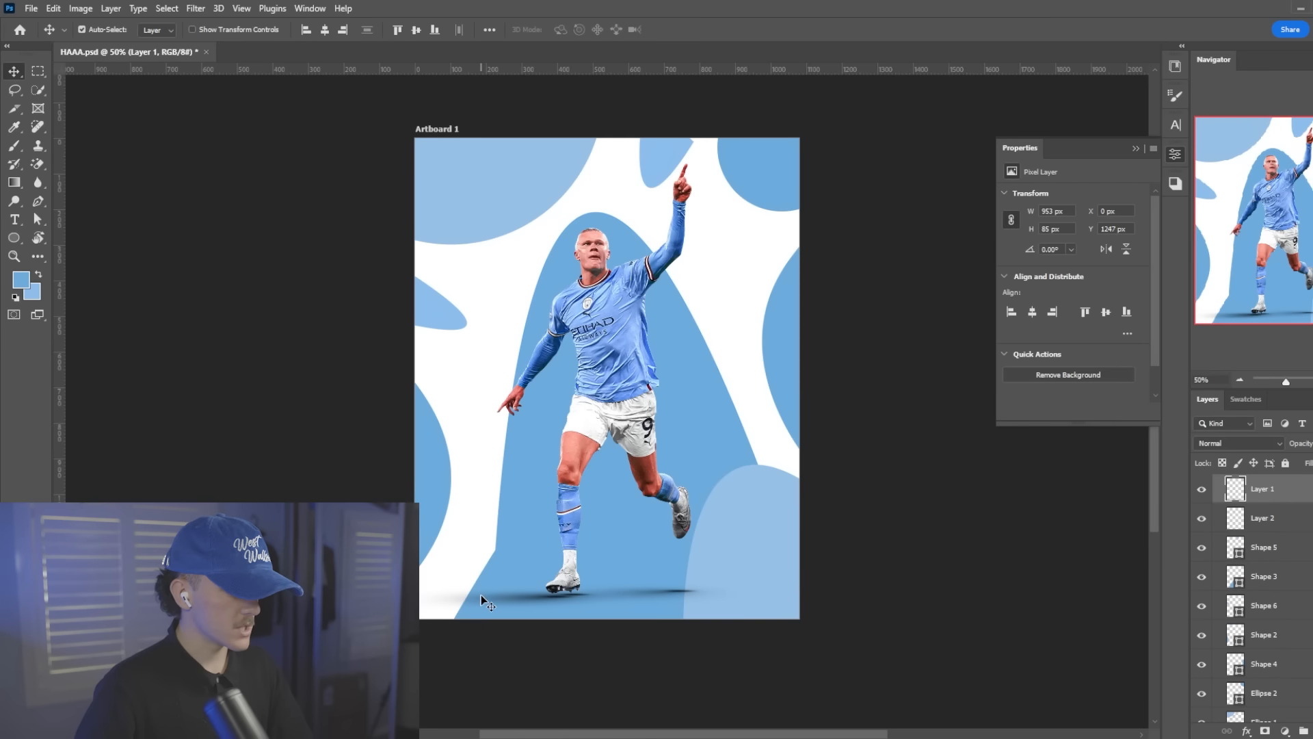
{"action": "left_click", "coordinate": [1248, 399]}
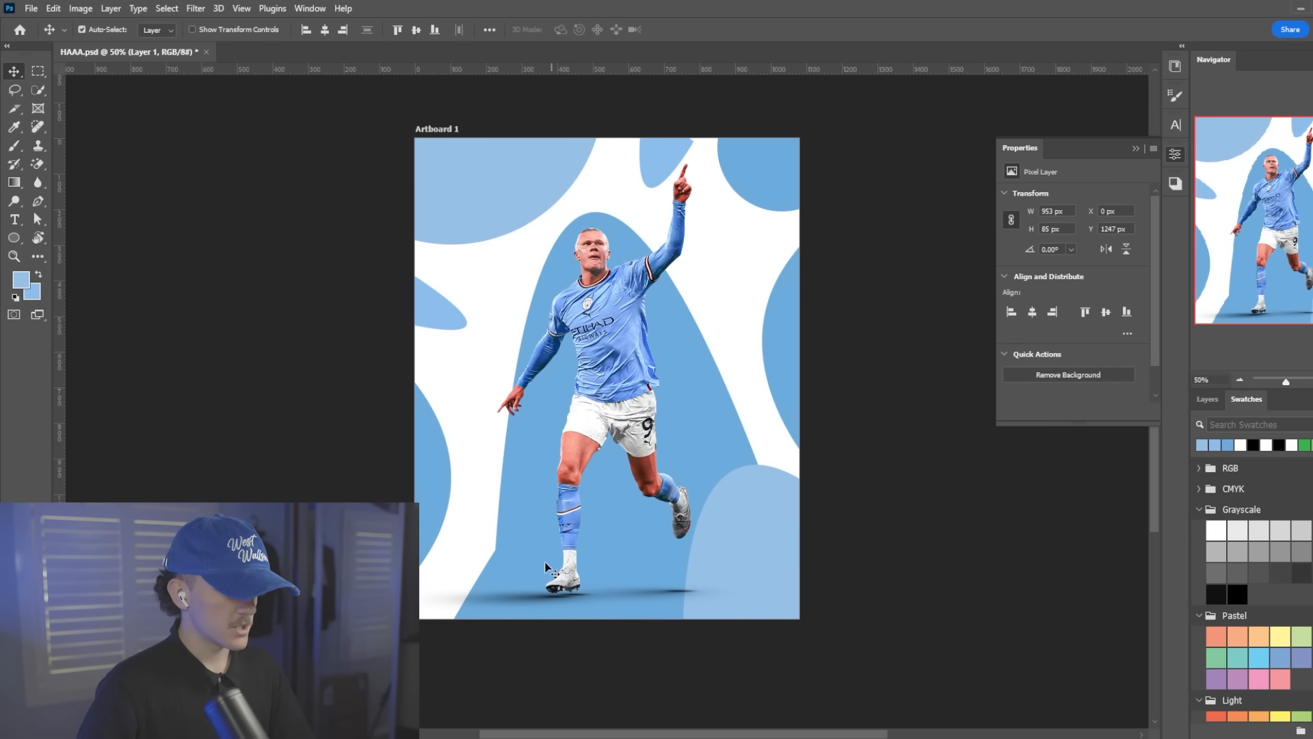
{"action": "left_click", "coordinate": [526, 579]}
{"action": "left_click", "coordinate": [1201, 445]}
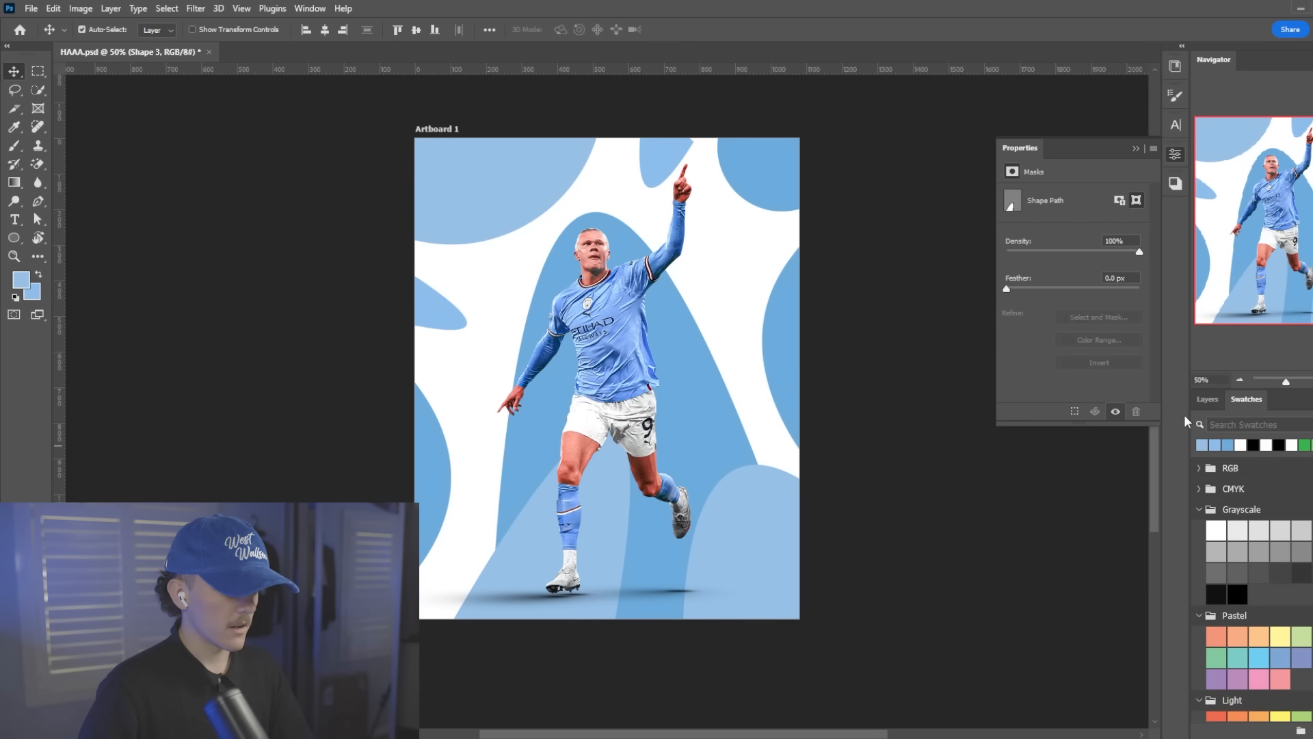
Move the pale blue leg shape slightly left and rotate it about 6°
{"action": "left_click_drag", "start_coordinate": [512, 580], "coordinate": [498, 580]}
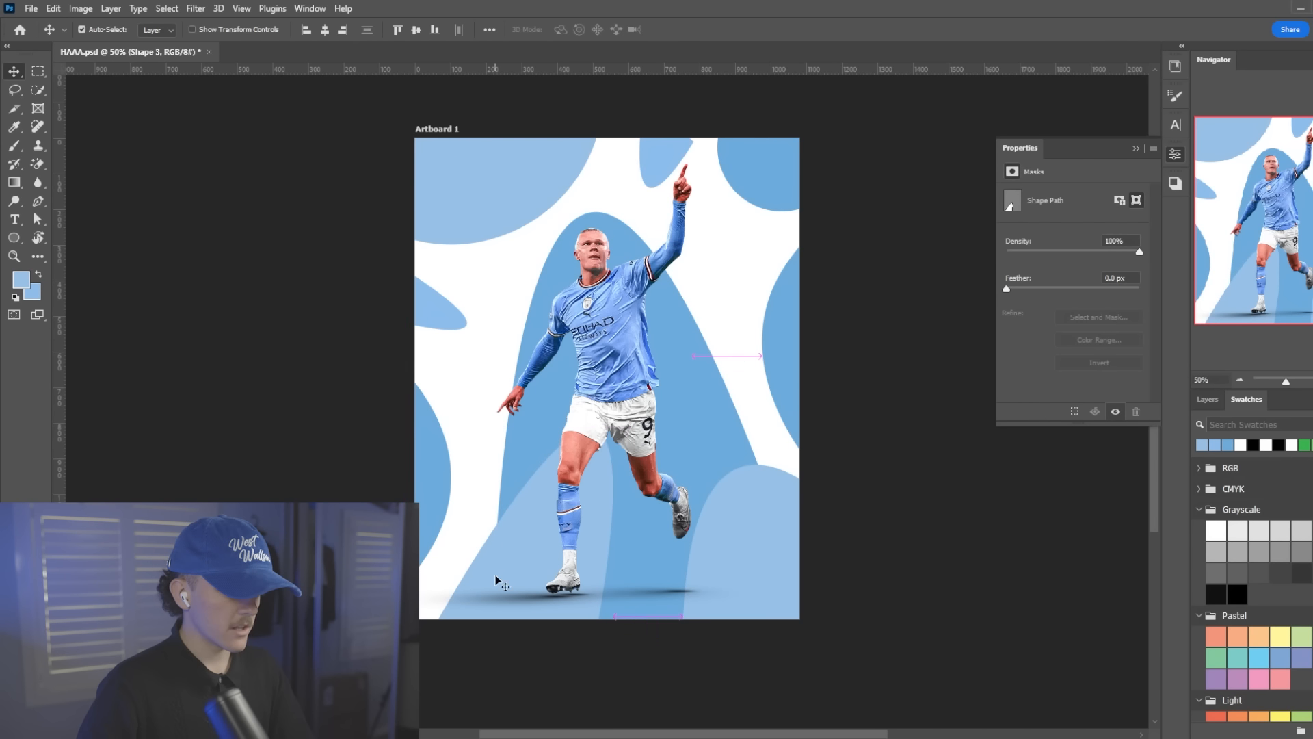
{"action": "key", "text": "ctrl+t"}
{"action": "left_click", "coordinate": [1206, 399]}
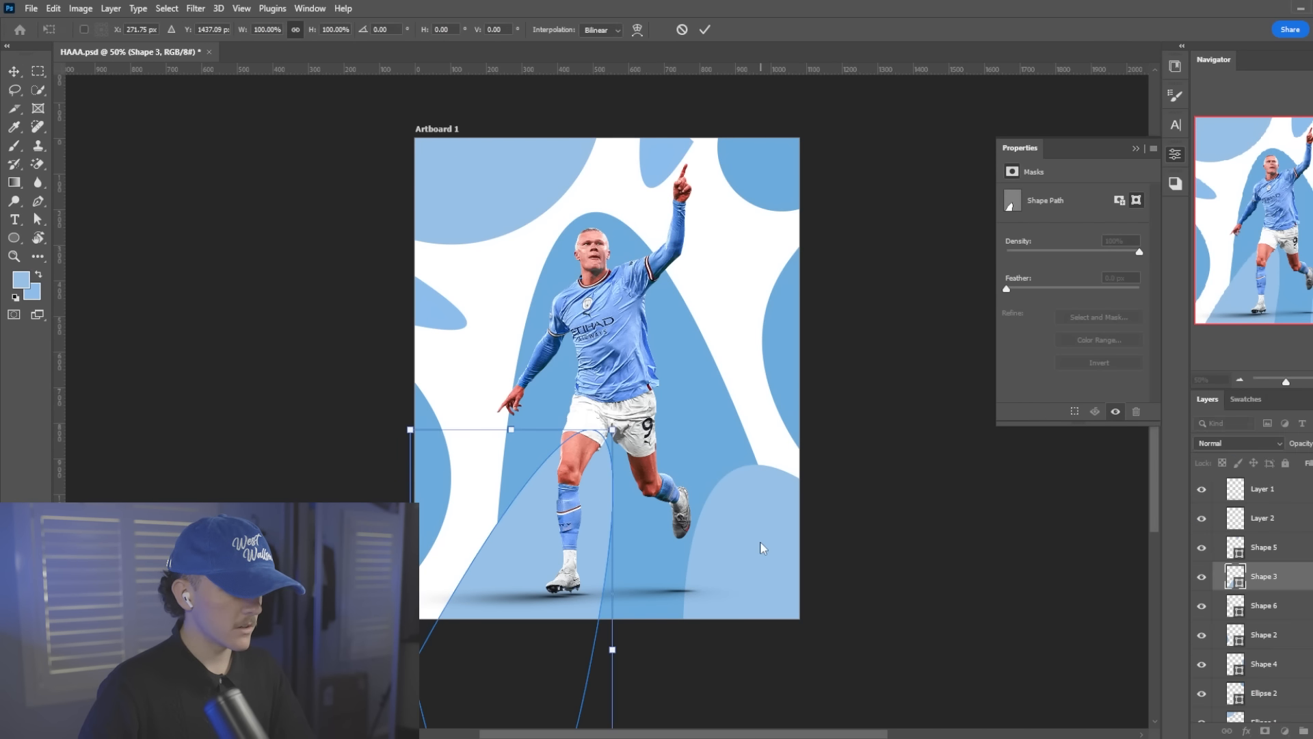
{"action": "key", "text": "Return"}
{"action": "key", "text": "ctrl+t"}
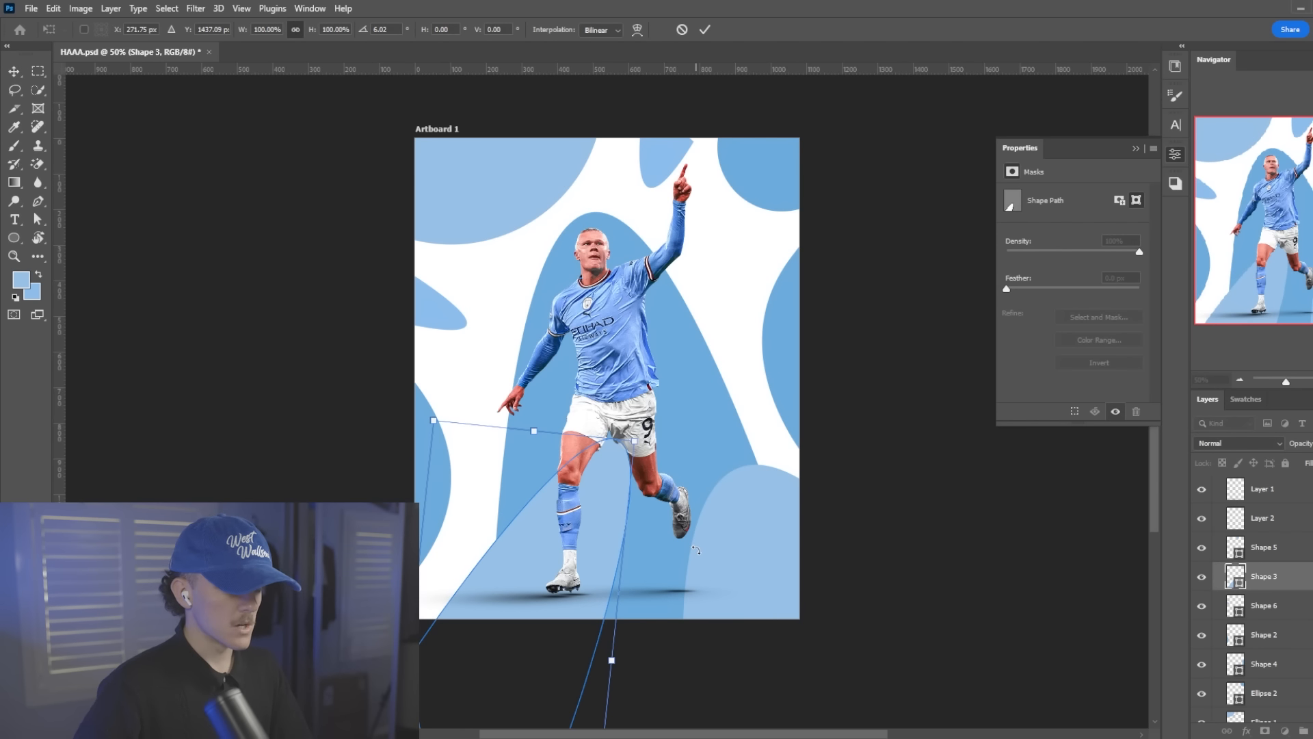
{"action": "key", "text": "Return"}
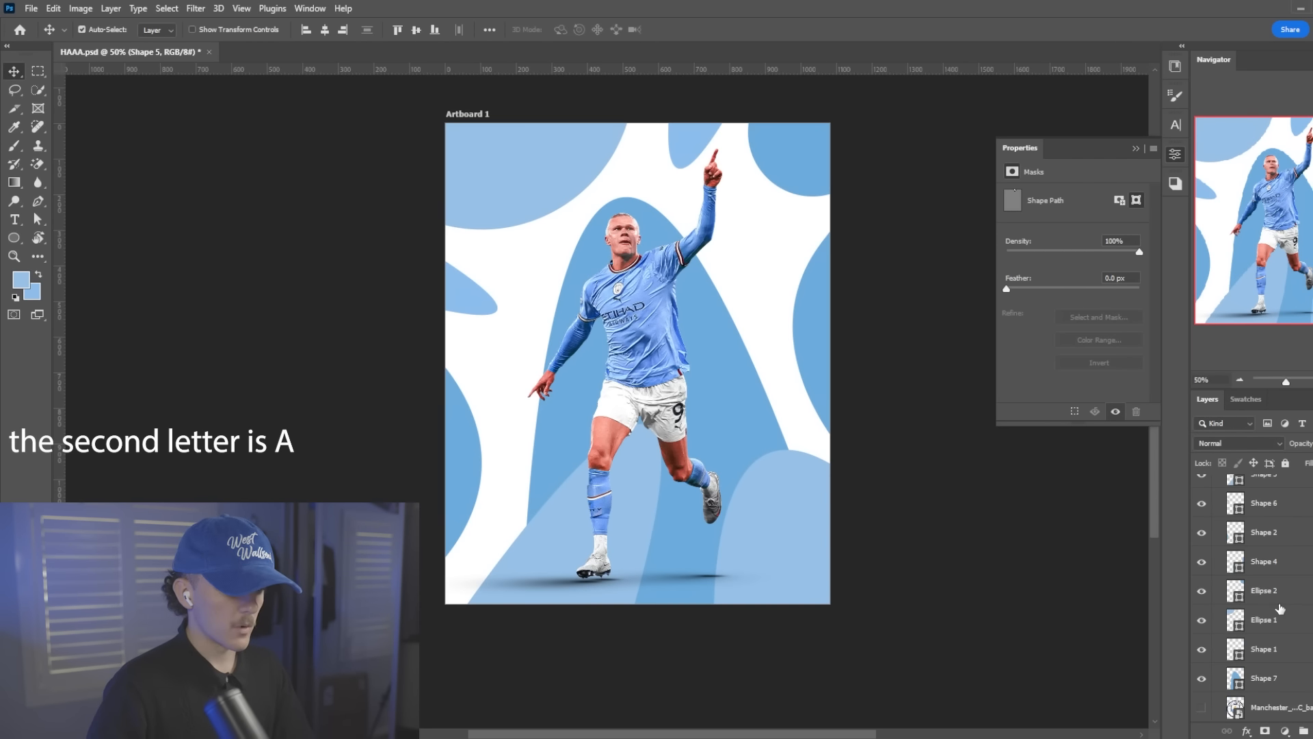
Show the Manchester City badge, sample its navy blue as the foreground colour, and hide the badge again
{"action": "left_click", "coordinate": [1206, 717]}
{"action": "scroll", "coordinate": [745, 263], "scroll_direction": "up", "scroll_amount": 3}
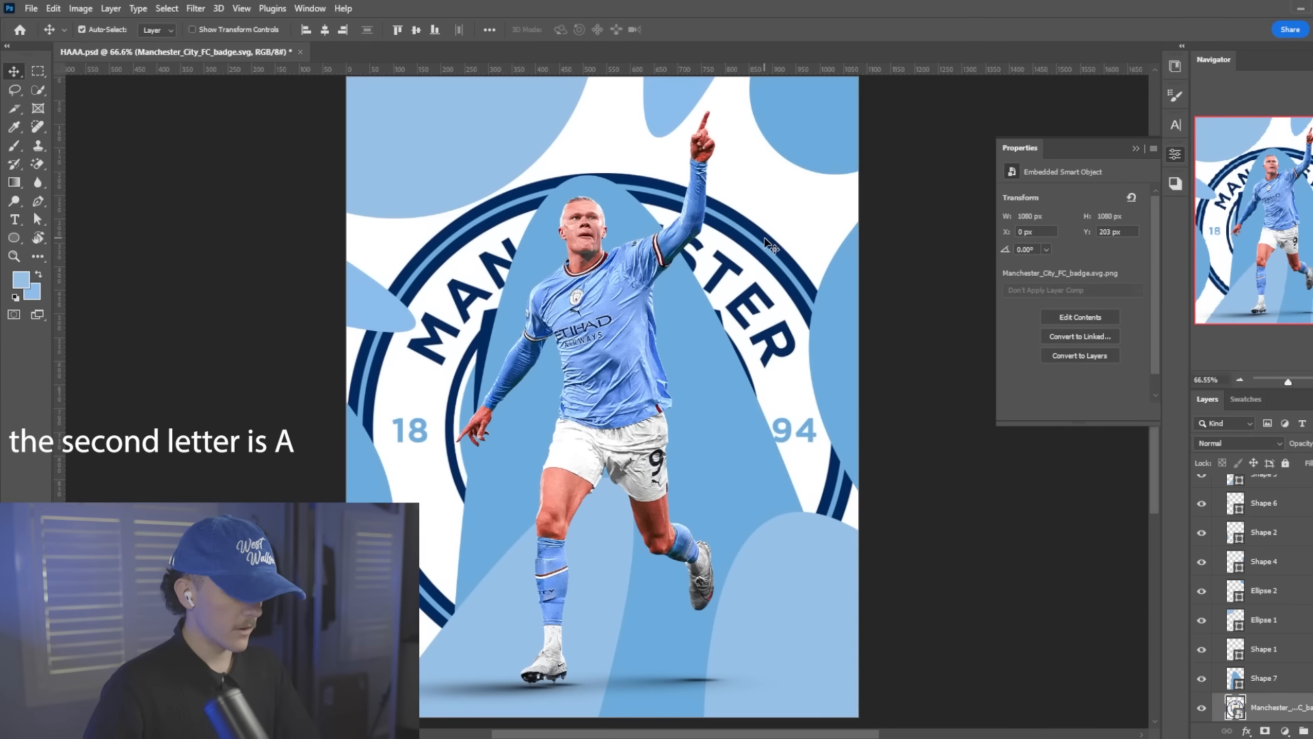
{"action": "key", "text": "i"}
{"action": "left_click", "coordinate": [1201, 708]}
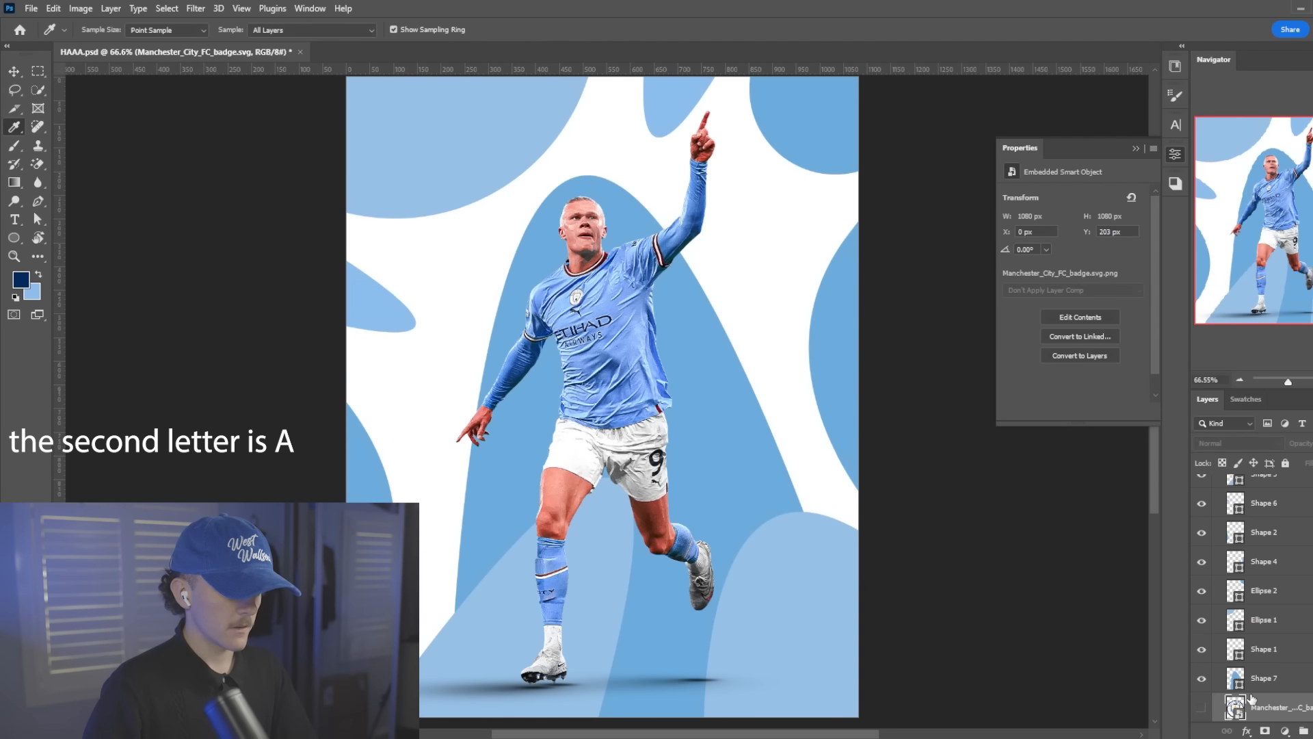
Add a new layer between the badge and the arch and fill it with the navy blue
{"action": "key", "text": "alt"}
{"action": "key", "text": "ctrl+shift+alt+n"}
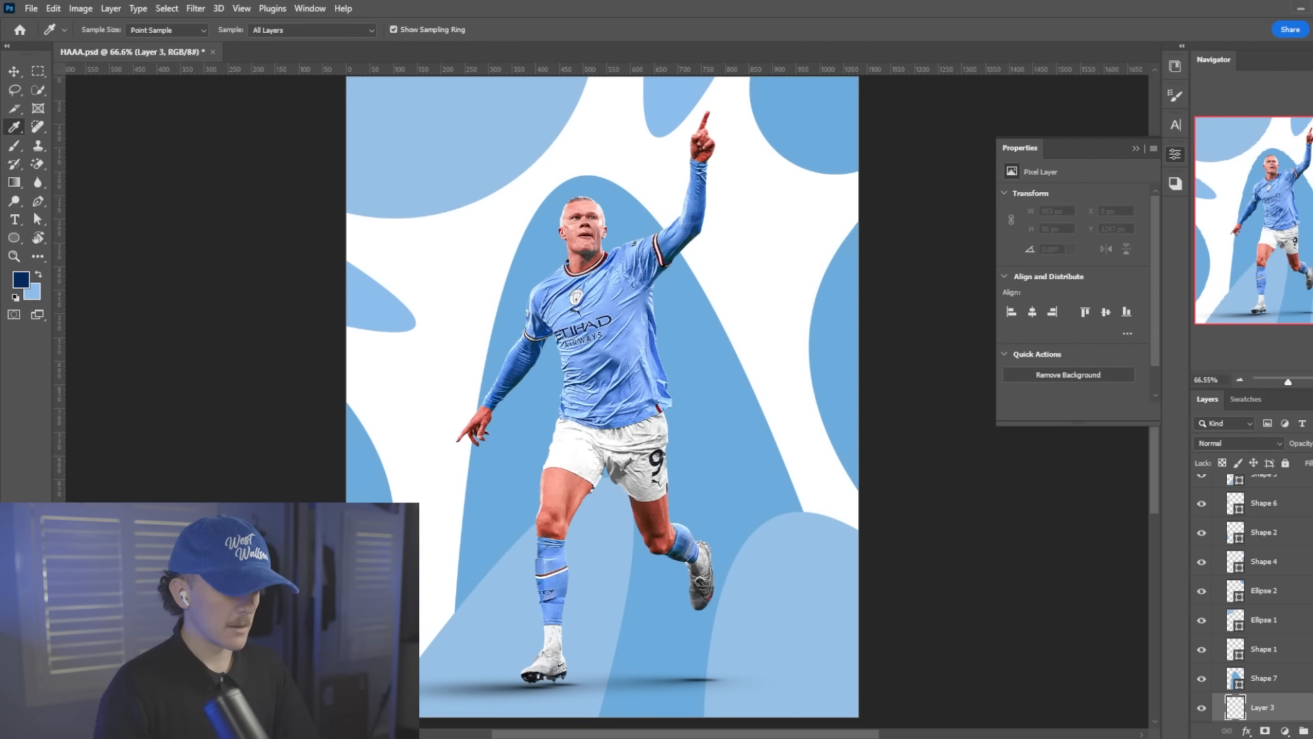
{"action": "key", "text": "alt+BackSpace"}
{"action": "scroll", "coordinate": [381, 330], "scroll_direction": "down", "scroll_amount": 7}
{"action": "scroll", "coordinate": [360, 322], "scroll_direction": "up", "scroll_amount": 5}
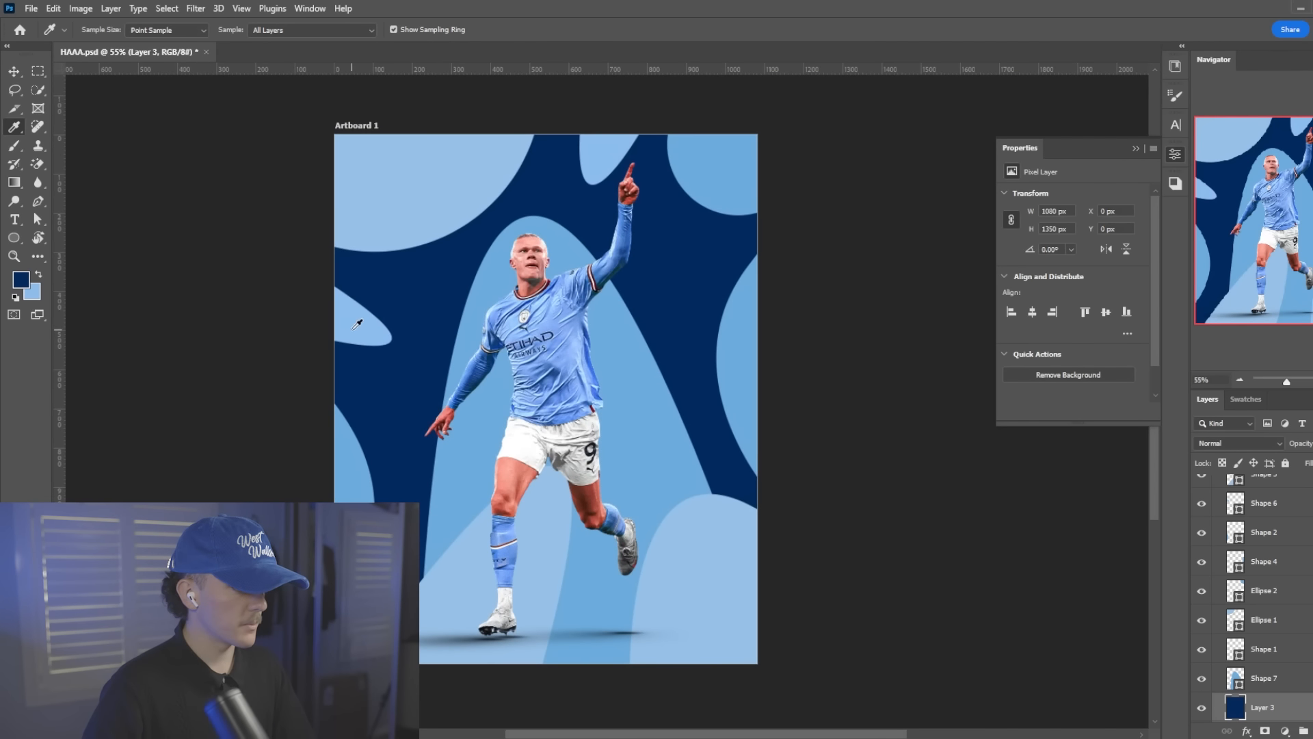
Recolour the small curved shape at the artboard's upper-left edge to white
{"action": "key", "text": "v"}
{"action": "left_click", "coordinate": [360, 322]}
{"action": "left_click", "coordinate": [1256, 404]}
{"action": "left_click", "coordinate": [1253, 445]}
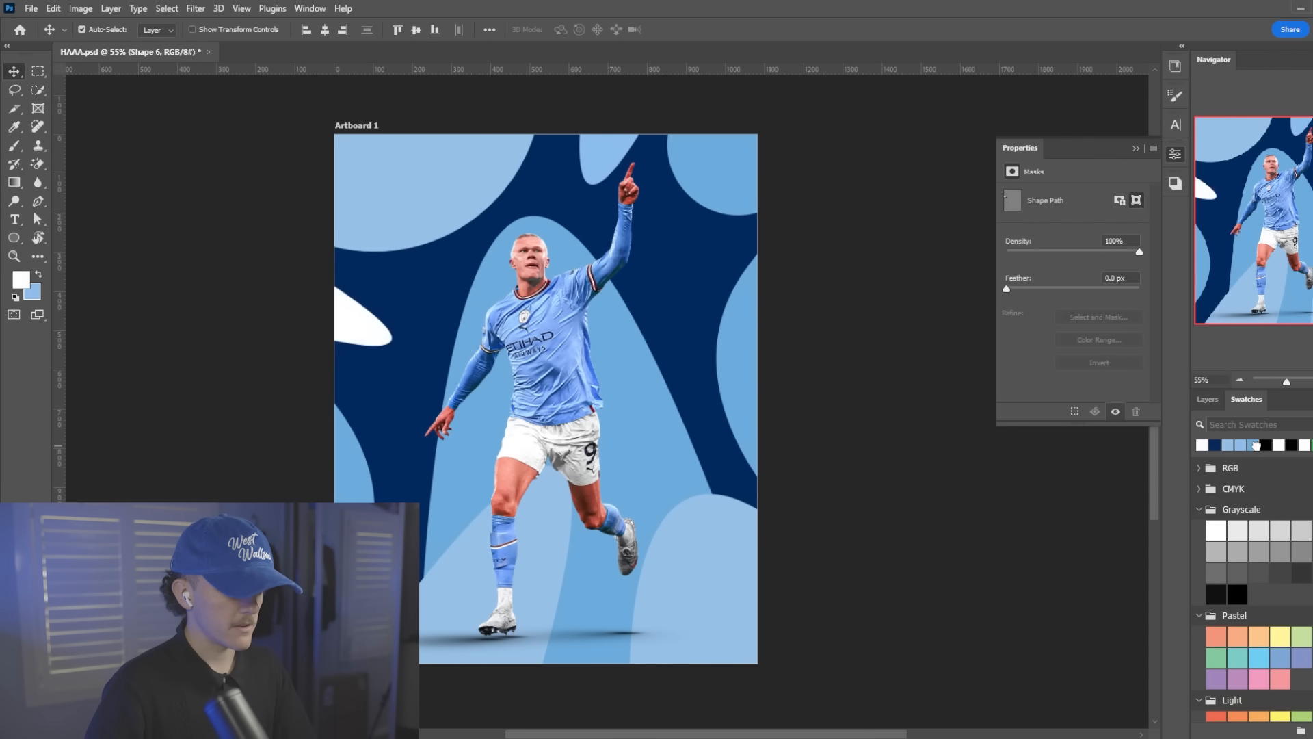
Recolour the leg shape and the upper-right corner circle to white
{"action": "scroll", "coordinate": [548, 454], "scroll_direction": "down", "scroll_amount": 2}
{"action": "left_click", "coordinate": [1207, 399]}
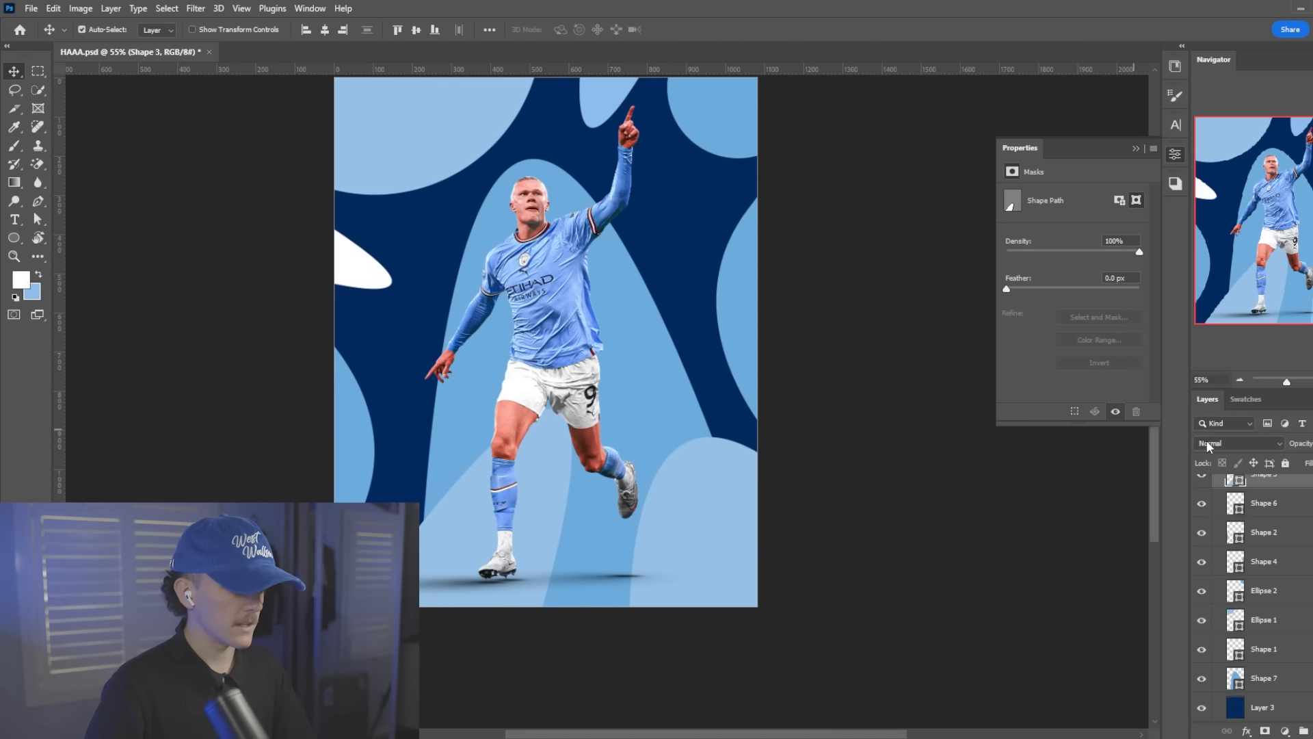
{"action": "left_click", "coordinate": [1246, 399]}
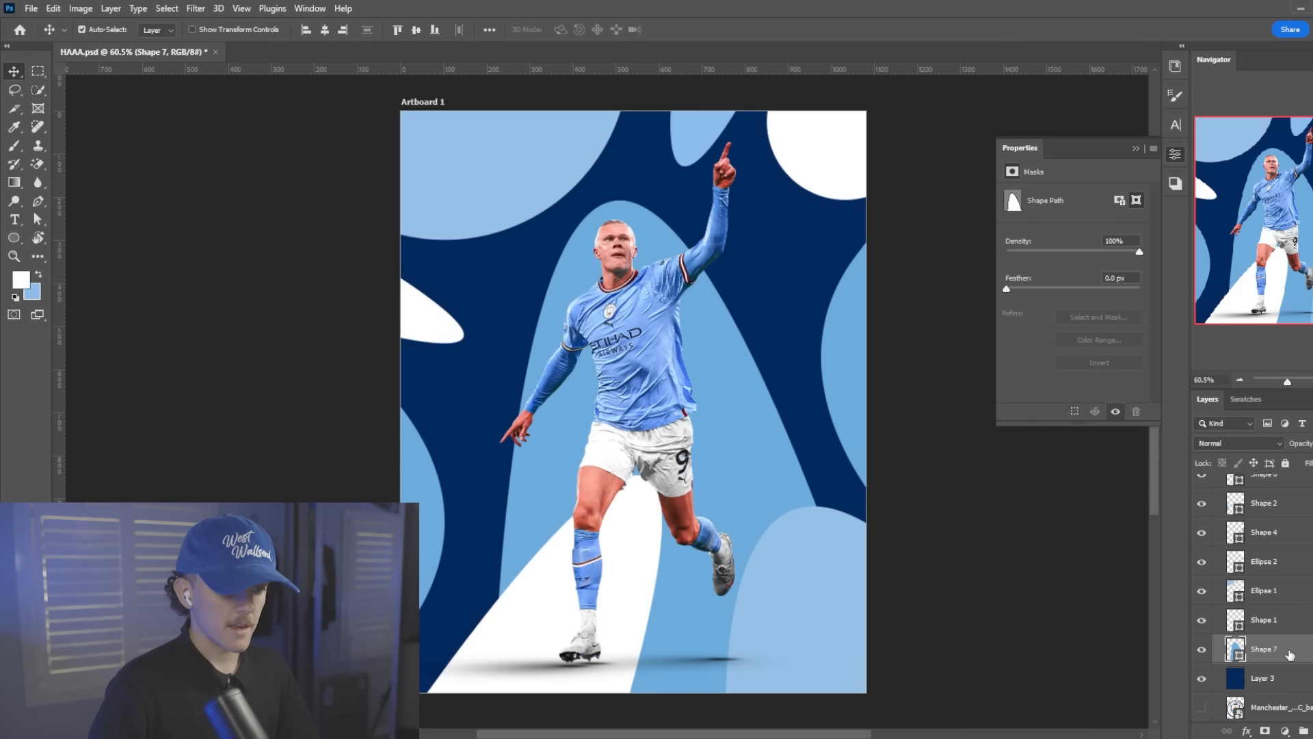
{"action": "scroll", "coordinate": [1290, 654], "scroll_direction": "up", "scroll_amount": 5}
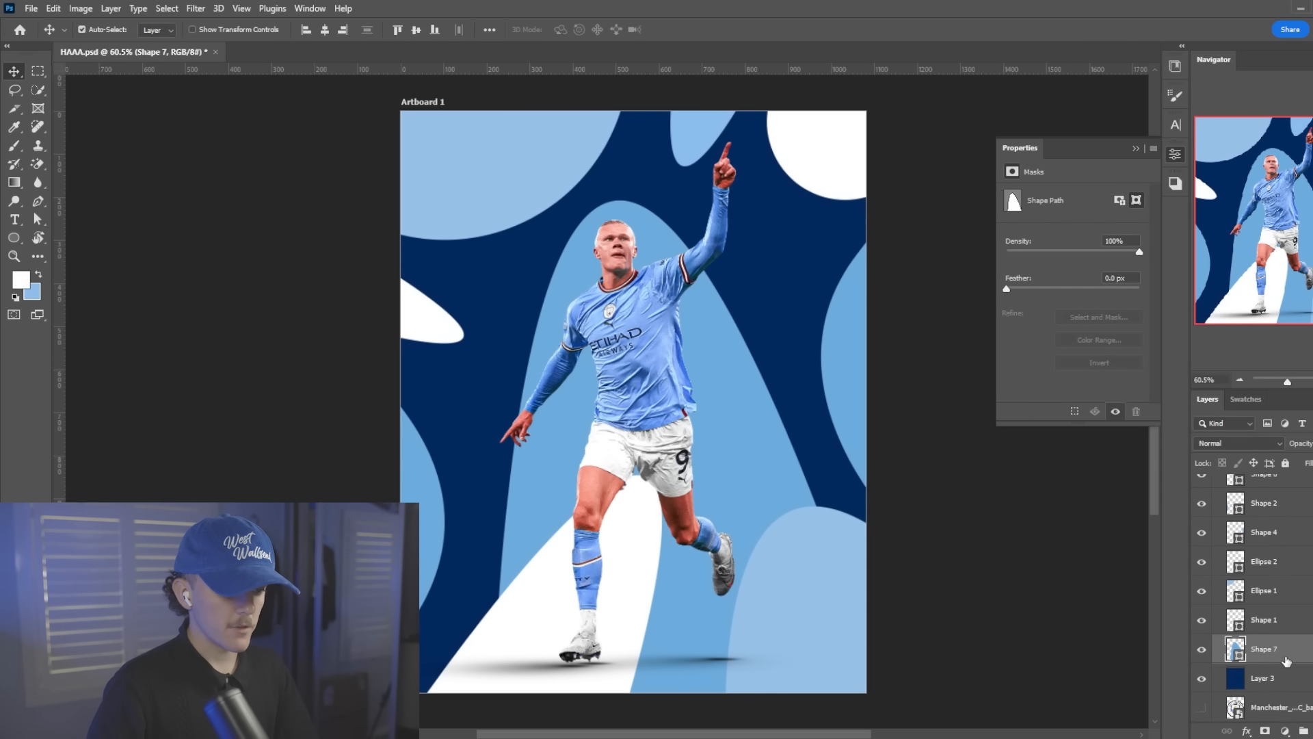
Place the stadium photo general-view-inside-stadium-prior-803042266 above the shapes and scale it to 11.25% to cover the artboard
{"action": "left_click", "coordinate": [1277, 602]}
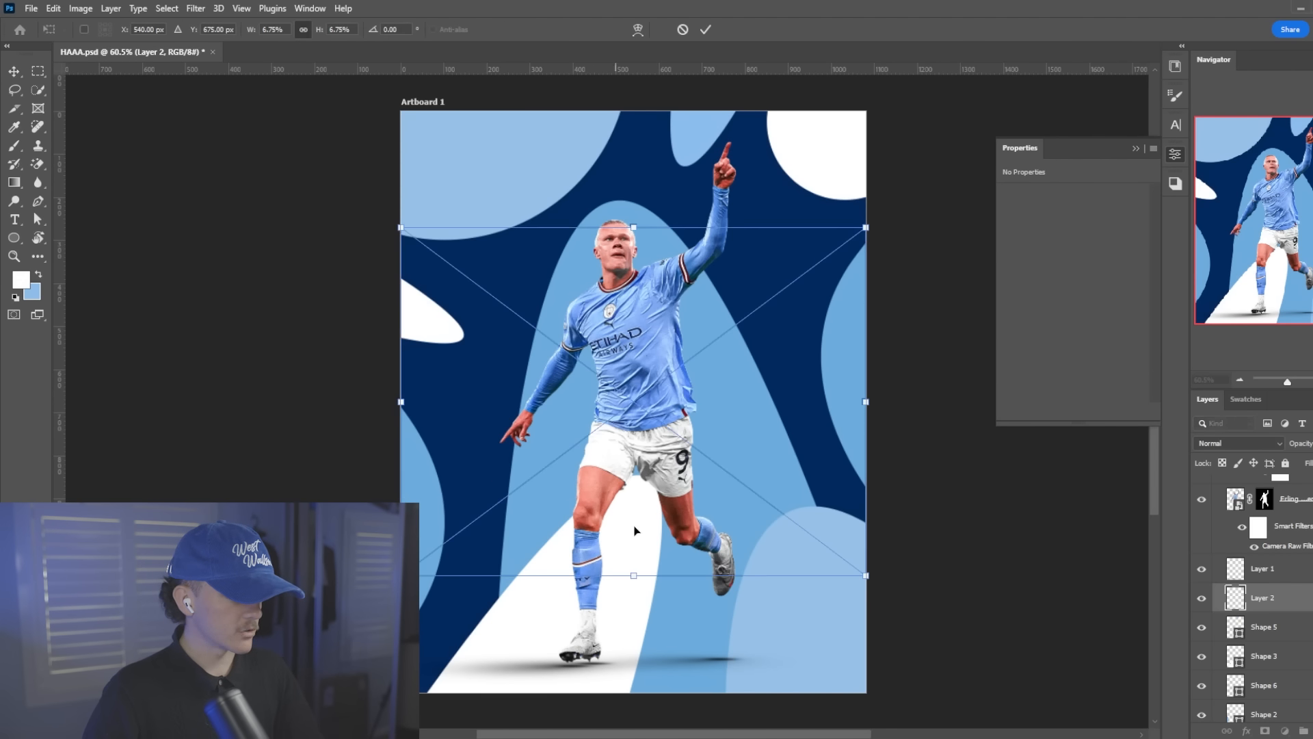
{"action": "left_click_drag", "start_coordinate": [630, 579], "coordinate": [634, 692]}
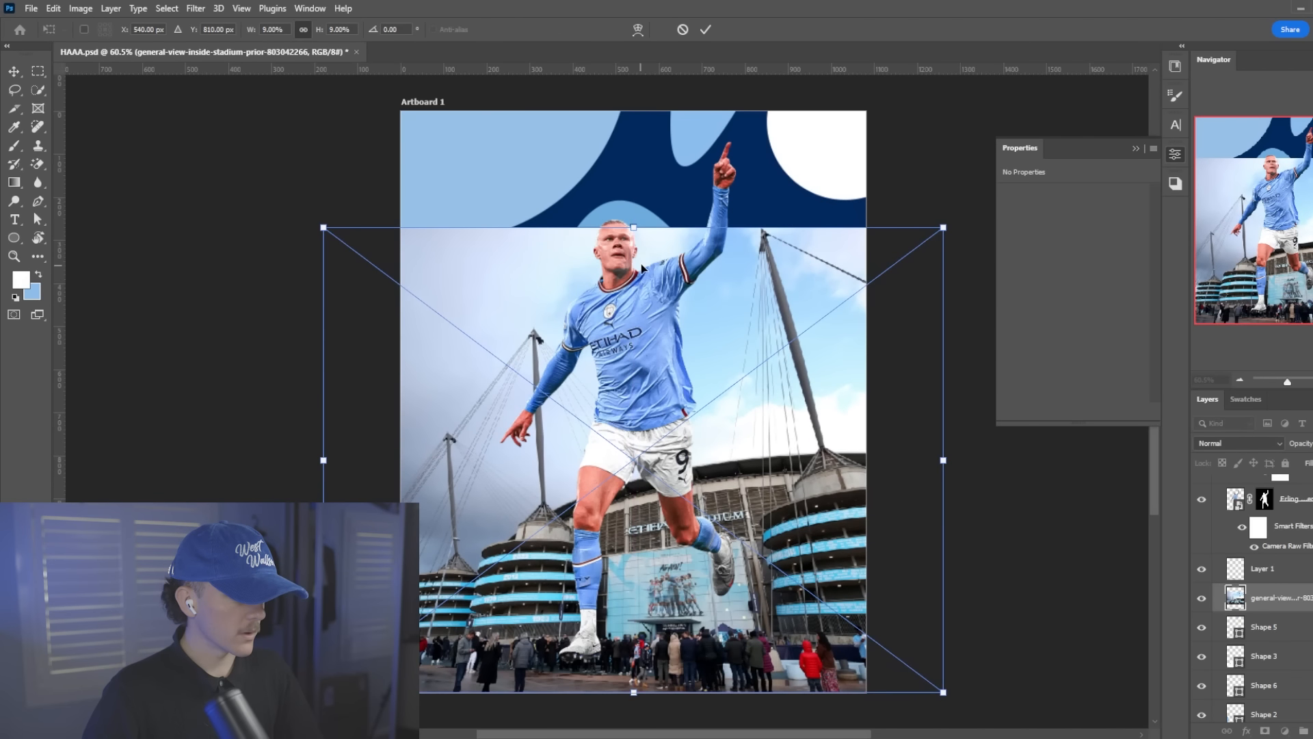
{"action": "left_click_drag", "start_coordinate": [634, 232], "coordinate": [646, 117]}
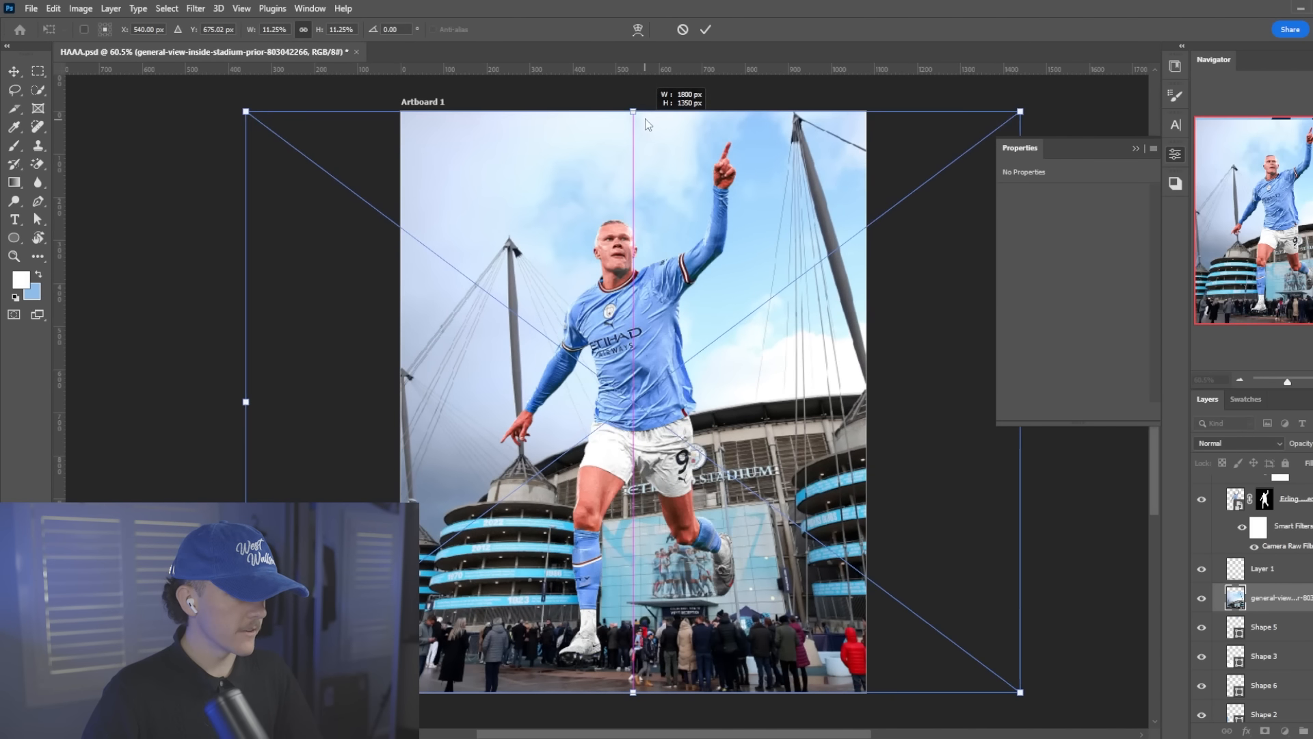
{"action": "left_click", "coordinate": [705, 30]}
Set the stadium photo's blend mode to Overlay and lower its opacity
{"action": "left_click", "coordinate": [1229, 443]}
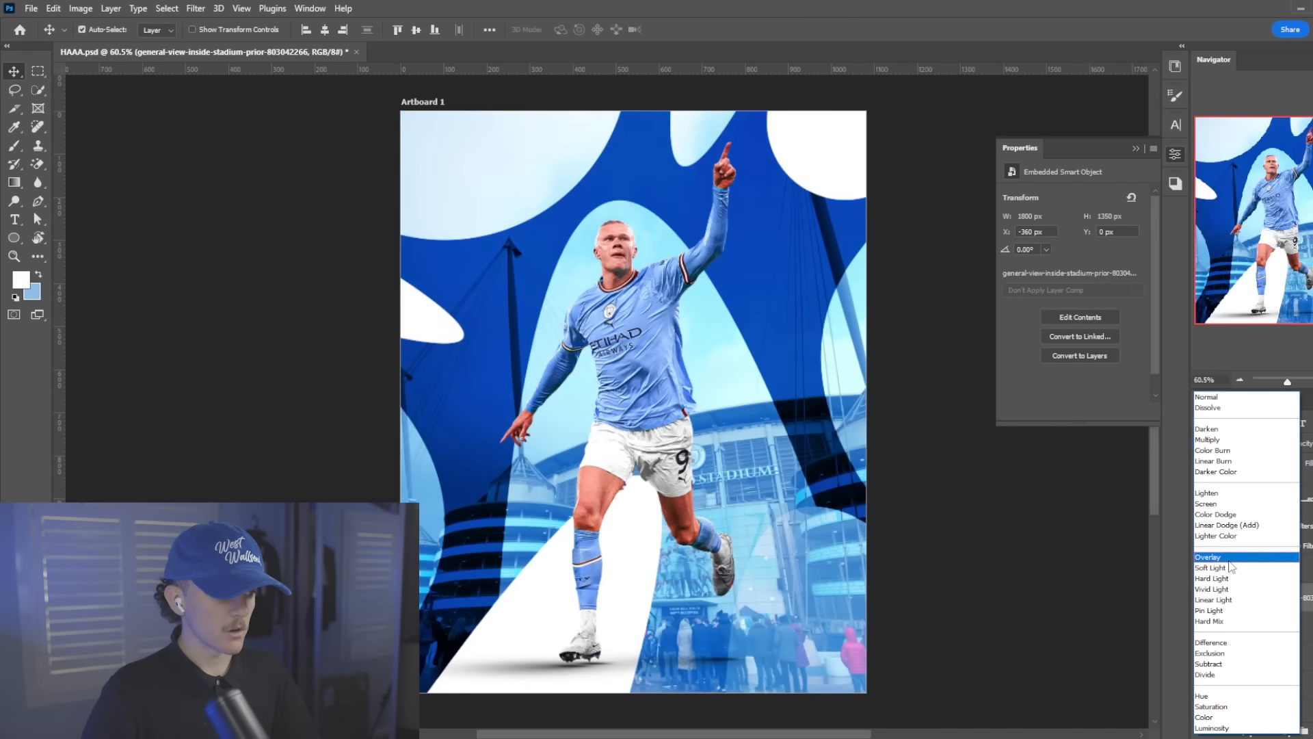
{"action": "left_click", "coordinate": [1230, 558]}
{"action": "left_click_drag", "start_coordinate": [1308, 444], "coordinate": [1252, 427]}
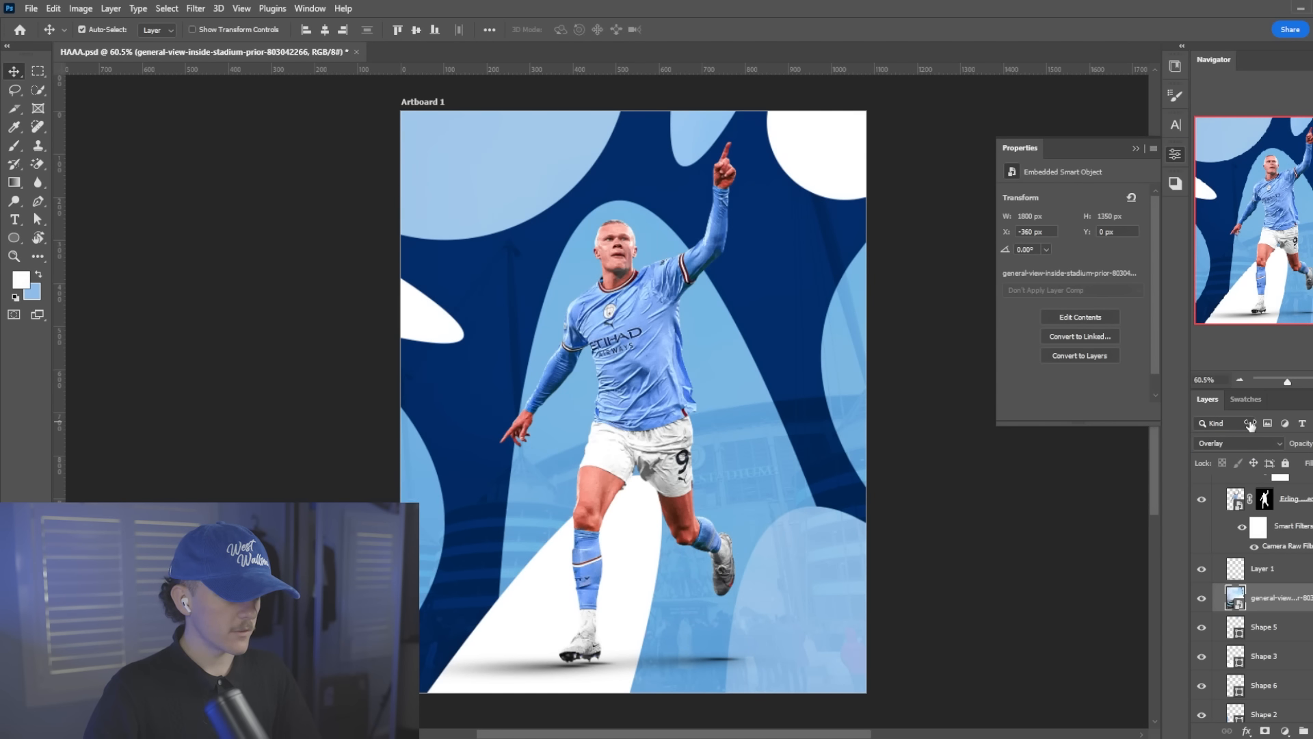
Add a Black & White adjustment above the stadium photo and clip it to that photo
{"action": "left_click", "coordinate": [1285, 731]}
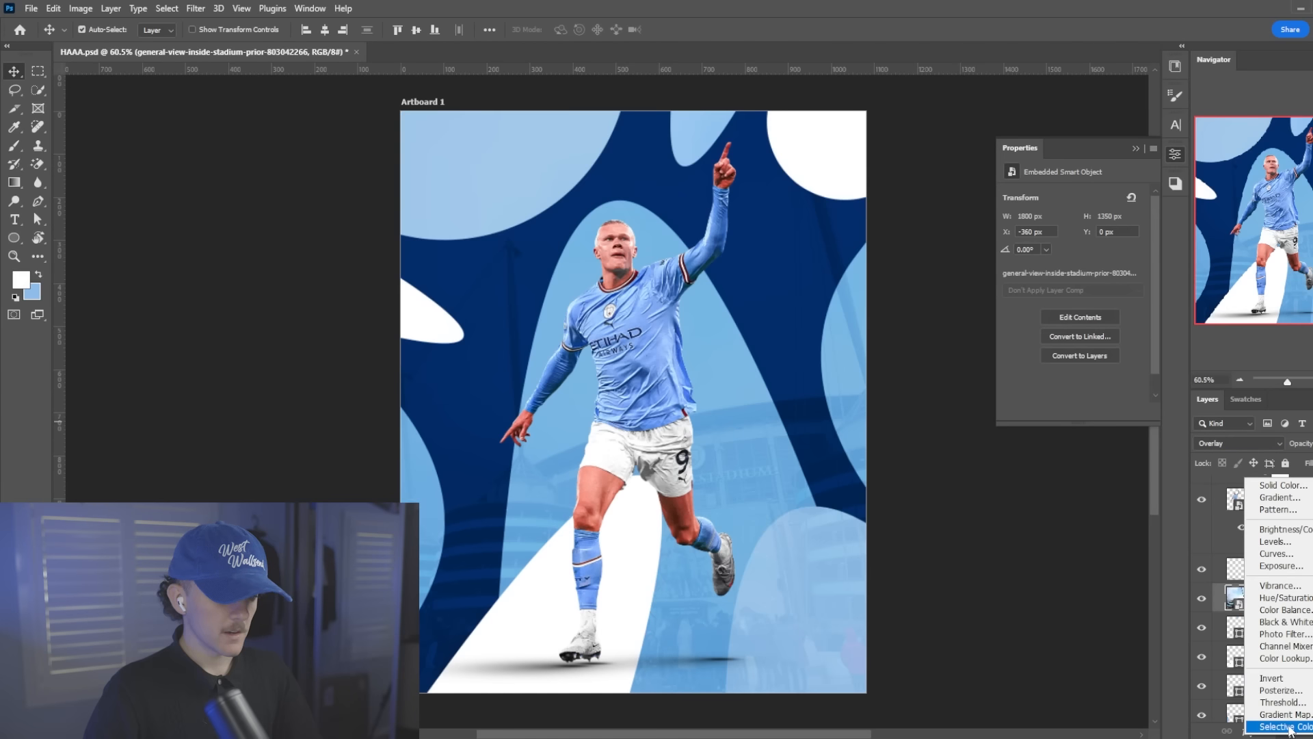
{"action": "left_click", "coordinate": [1285, 621]}
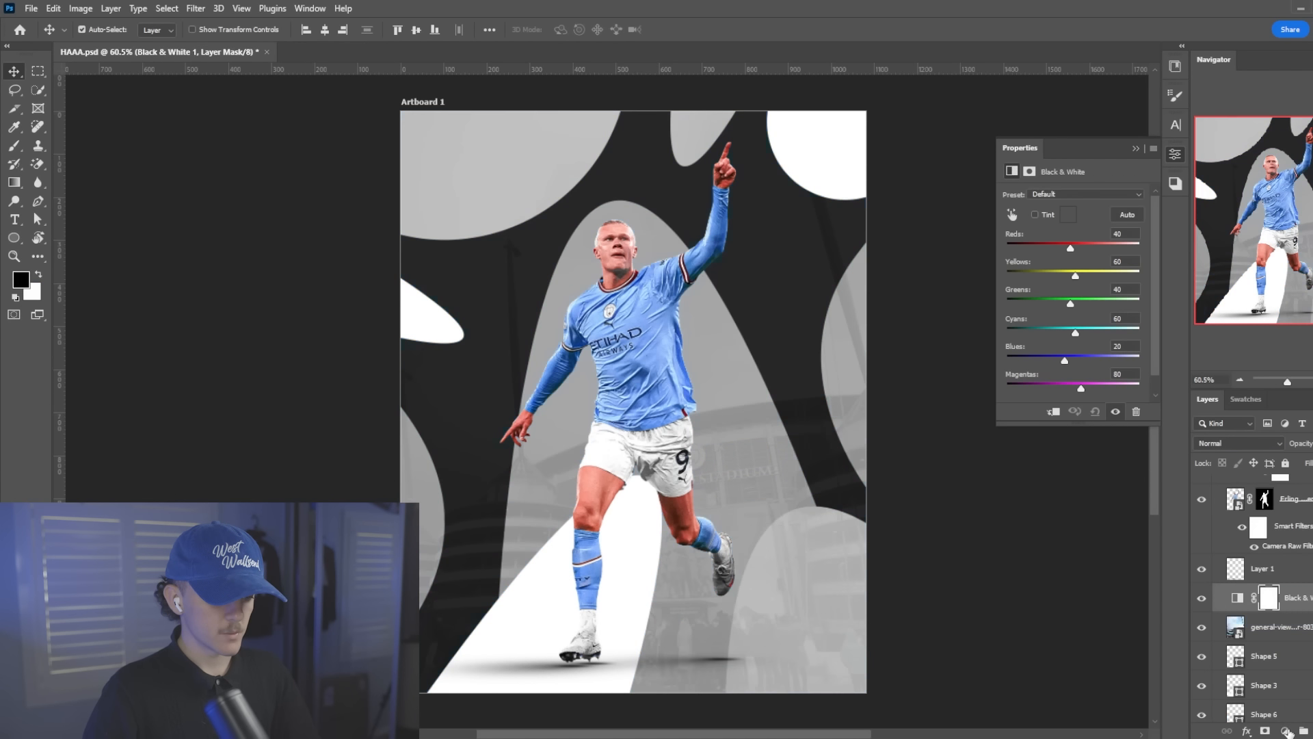
{"action": "right_click", "coordinate": [1296, 595]}
{"action": "left_click", "coordinate": [1223, 413]}
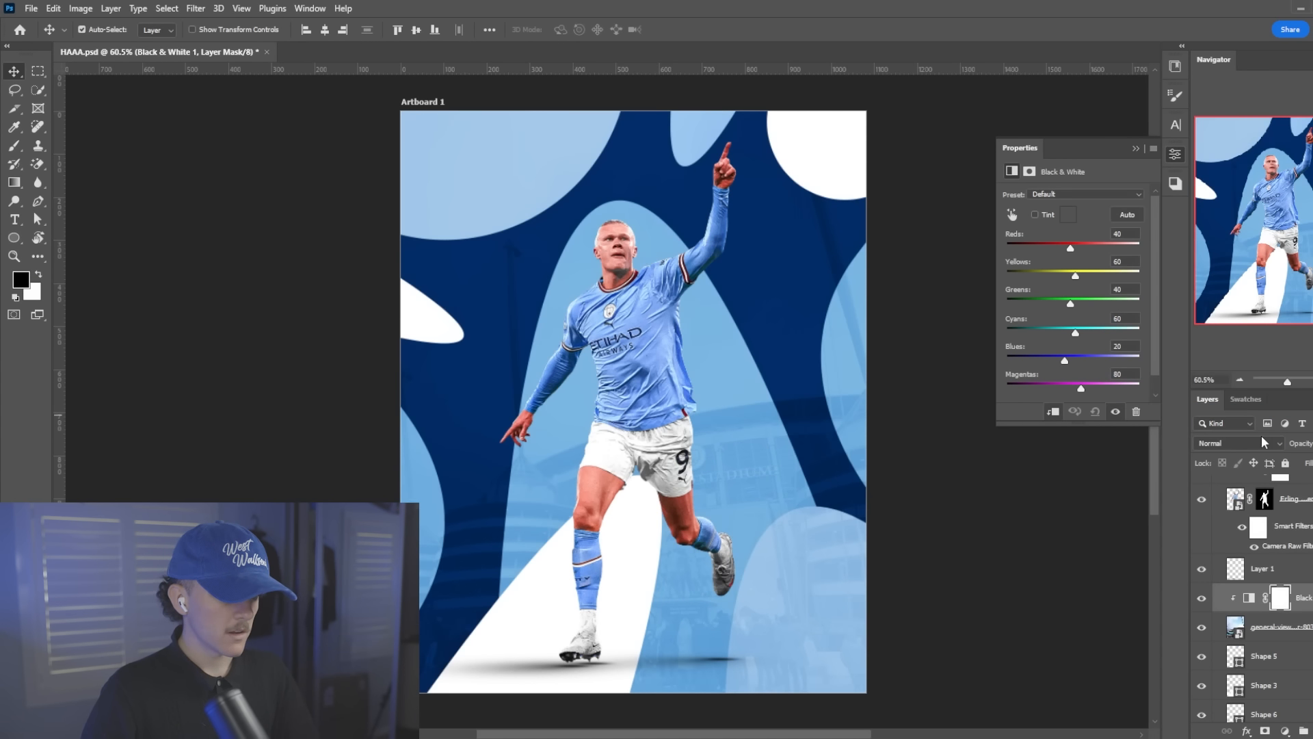
Add a layer mask to the stadium photo and fade its lower part with a soft black 1000 px brush at 20% flow
{"action": "left_click", "coordinate": [1284, 627]}
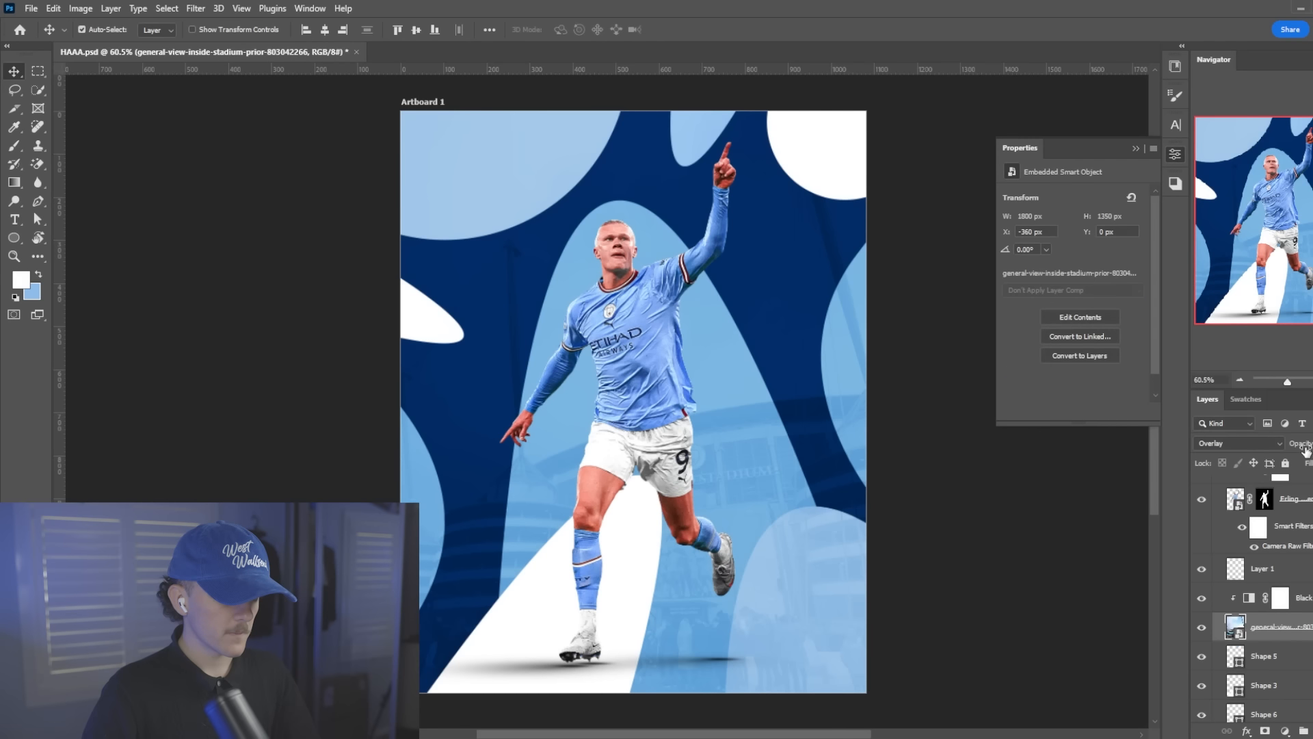
{"action": "left_click", "coordinate": [1265, 731]}
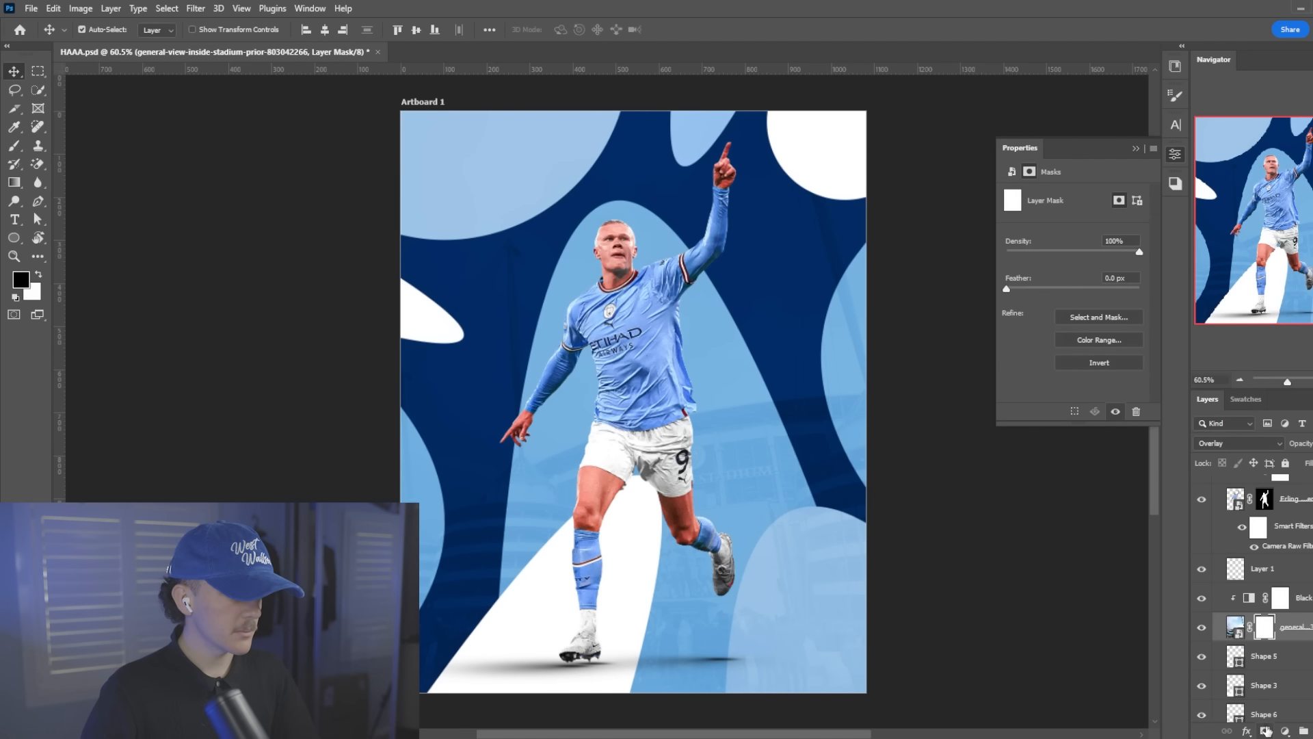
{"action": "scroll", "coordinate": [692, 450], "scroll_direction": "down", "scroll_amount": 1}
{"action": "key", "text": "b"}
{"action": "right_click", "coordinate": [692, 450]}
{"action": "left_click", "coordinate": [786, 569]}
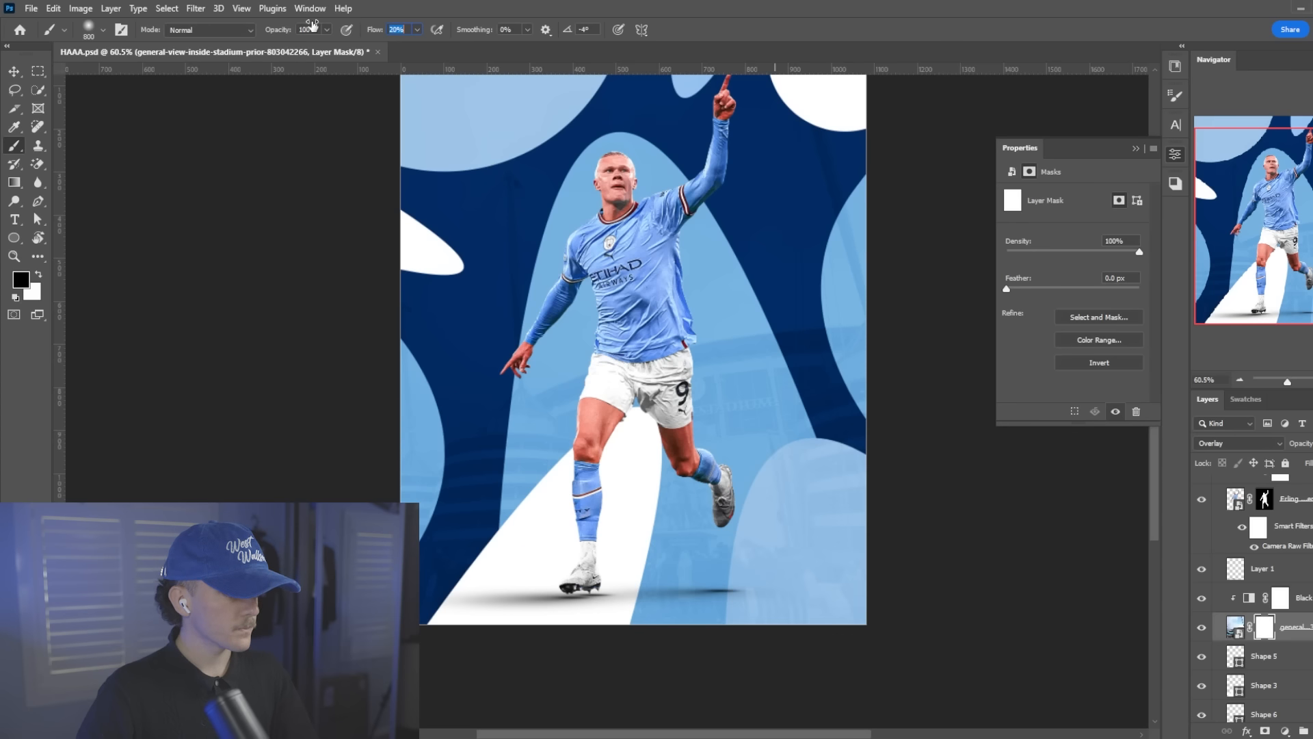
{"action": "key", "text": "Return"}
{"action": "key", "text": "bracketleft"}
{"action": "key", "text": "bracketright"}
{"action": "key", "text": "bracketright"}
{"action": "key", "text": "bracketright"}
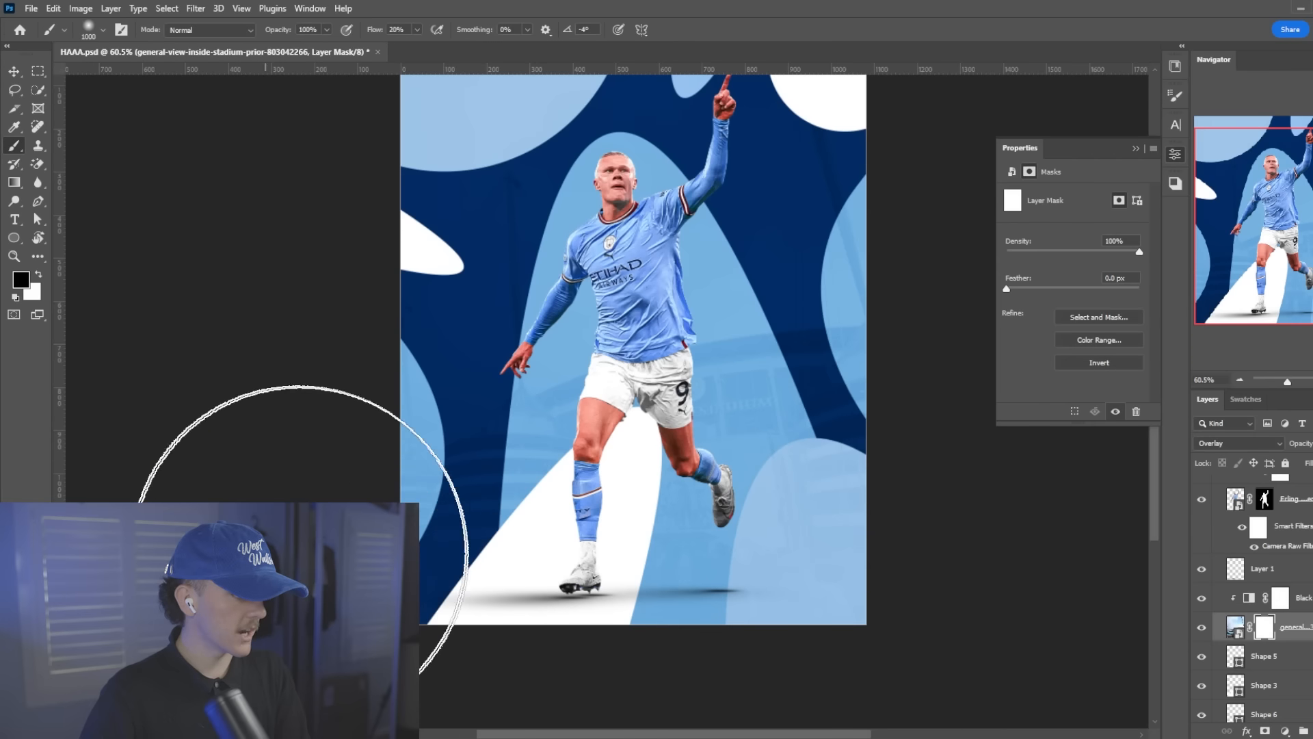
{"action": "mouse_move", "coordinate": [301, 568]}
{"action": "left_mouse_down"}
{"action": "mouse_move", "coordinate": [597, 629]}
{"action": "mouse_move", "coordinate": [947, 556]}
{"action": "mouse_move", "coordinate": [1008, 530]}
{"action": "left_mouse_up"}
Examine how the masked stadium photo fades towards the artboard's bottom edge
{"action": "scroll", "coordinate": [742, 372], "scroll_direction": "up", "scroll_amount": 3}
{"action": "scroll", "coordinate": [676, 391], "scroll_direction": "up", "scroll_amount": 1}
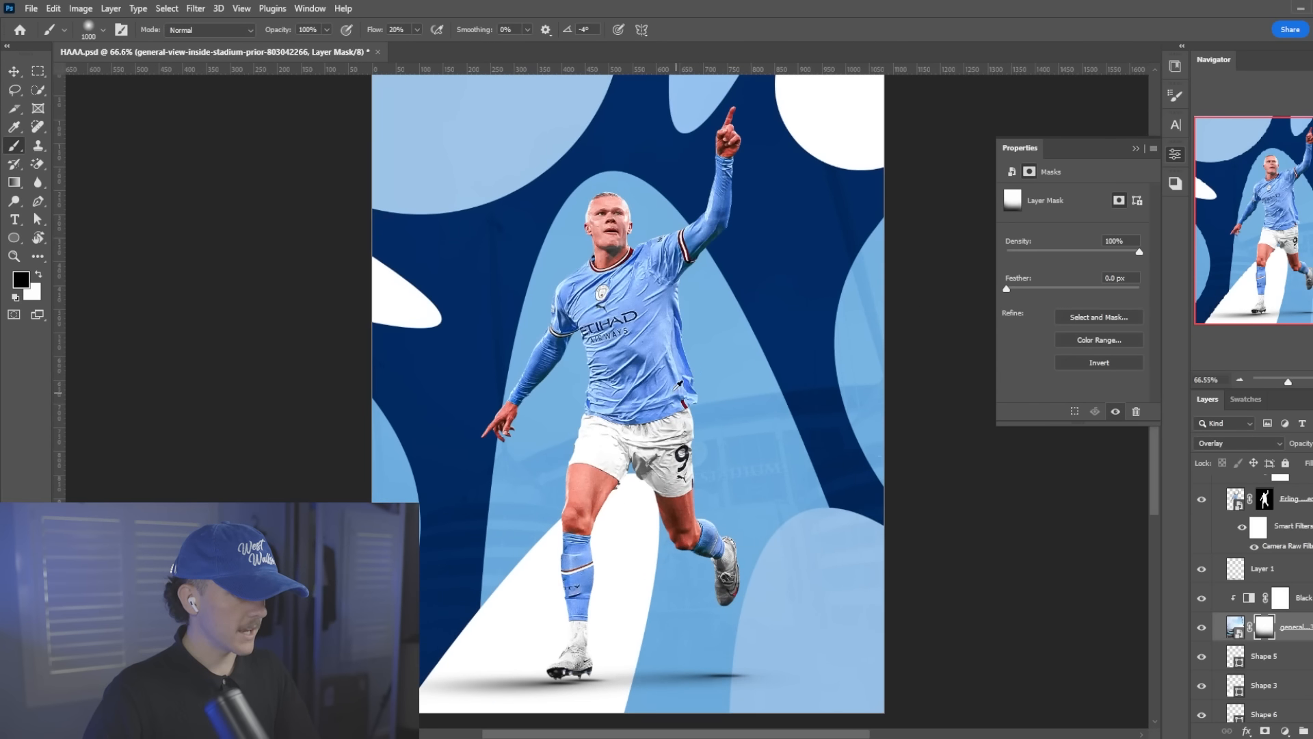
{"action": "scroll", "coordinate": [679, 384], "scroll_direction": "down", "scroll_amount": 1}
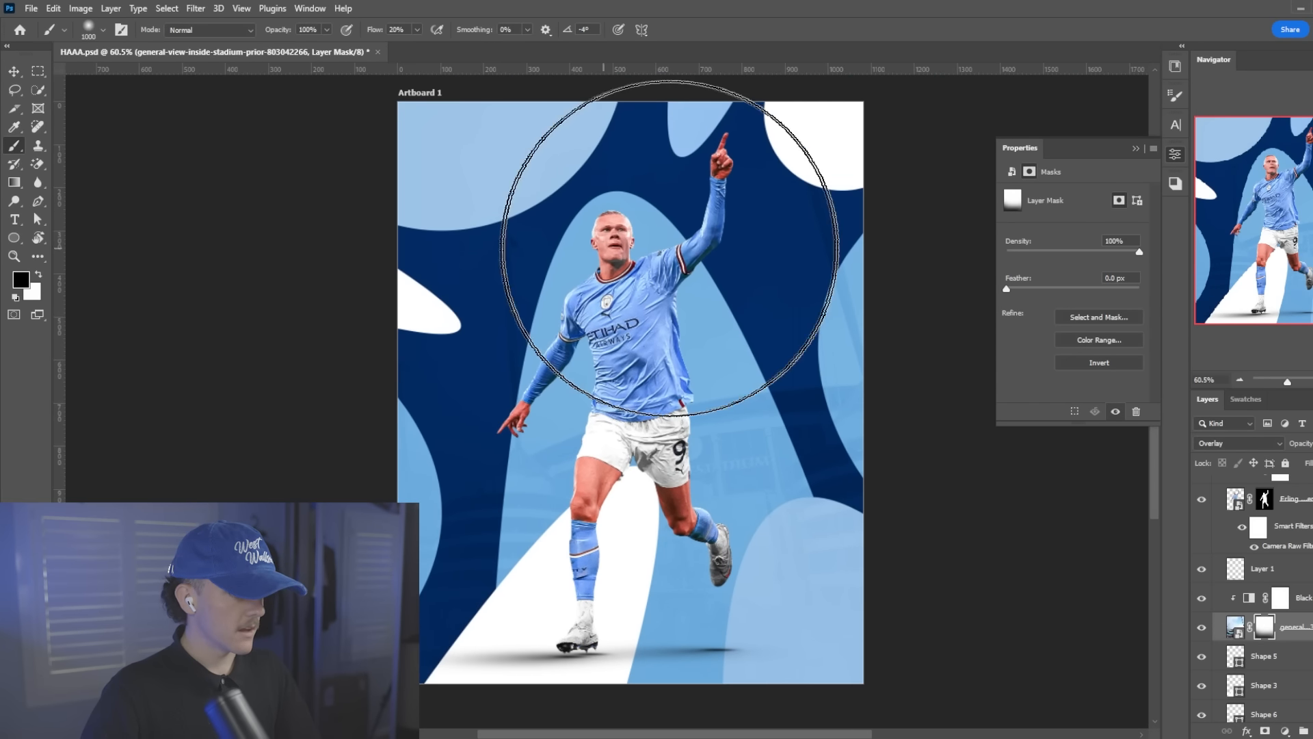
{"action": "scroll", "coordinate": [752, 383], "scroll_direction": "down", "scroll_amount": 2}
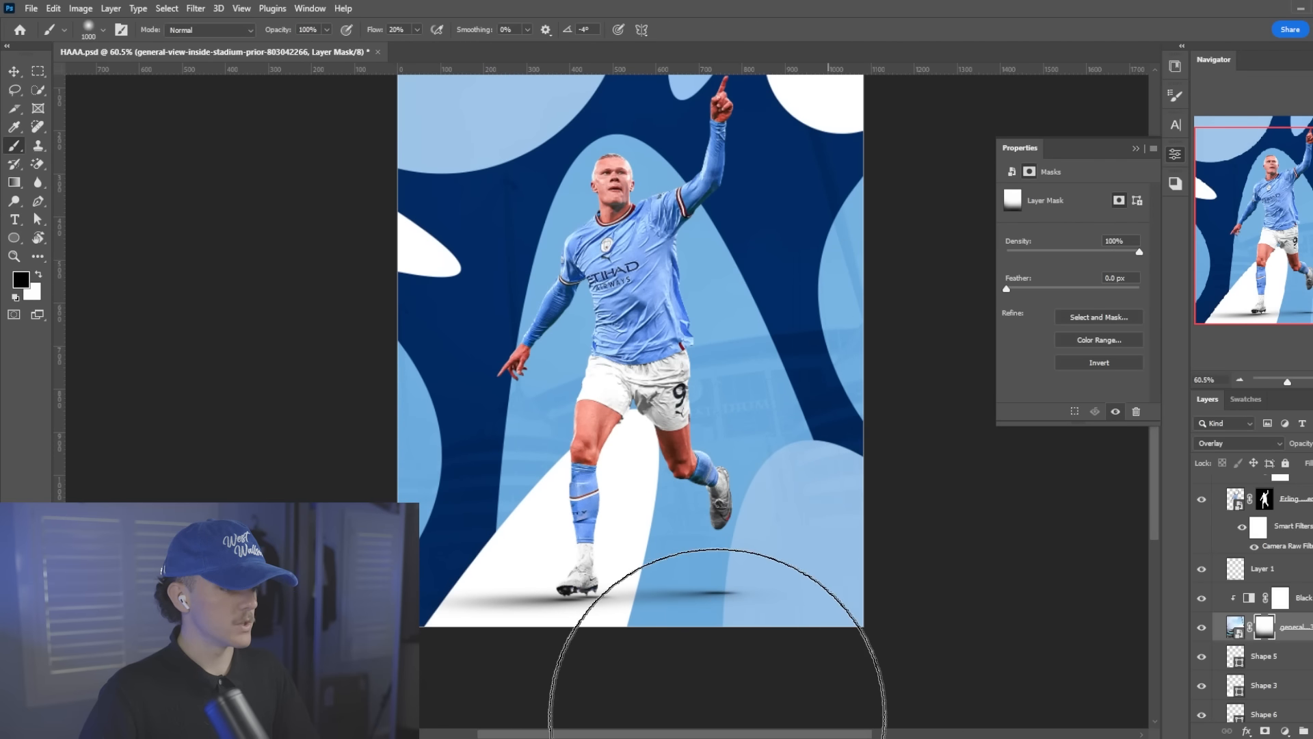
{"action": "scroll", "coordinate": [542, 557], "scroll_direction": "up", "scroll_amount": 2}
{"action": "scroll", "coordinate": [540, 499], "scroll_direction": "up", "scroll_amount": 1}
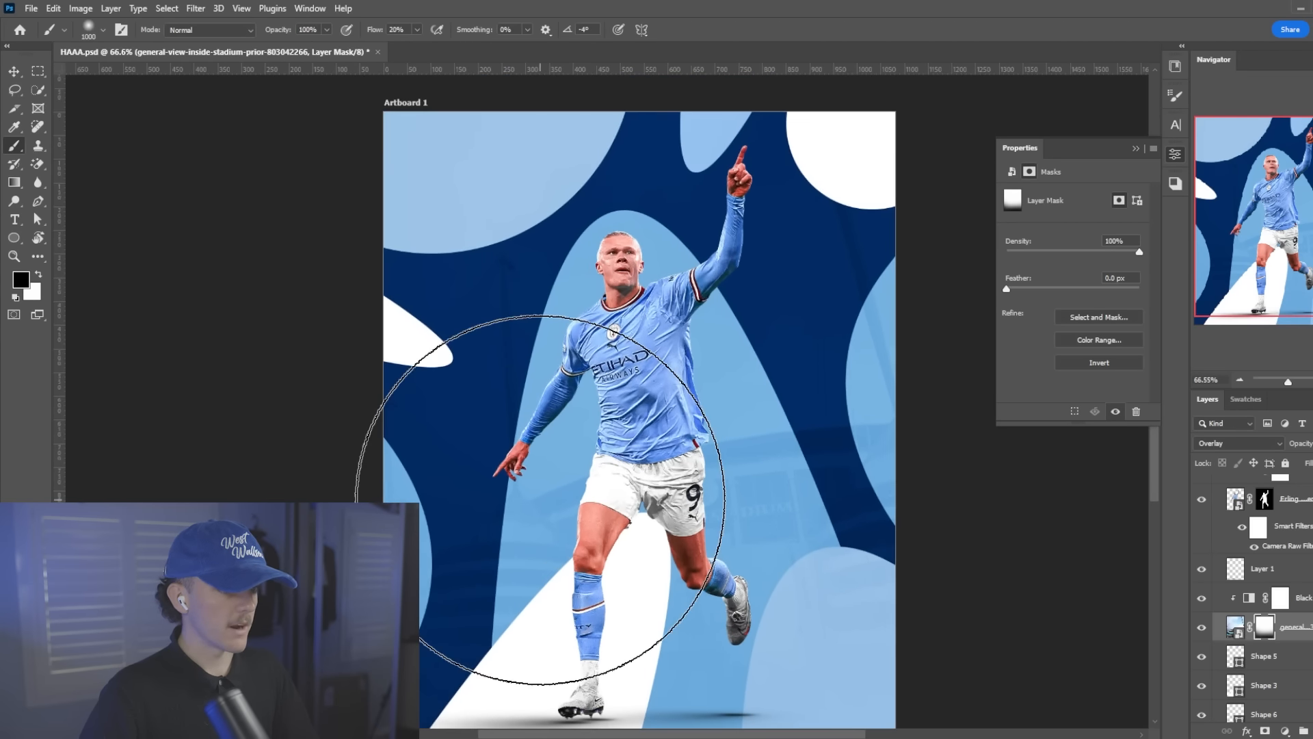
{"action": "scroll", "coordinate": [540, 499], "scroll_direction": "down", "scroll_amount": 1}
{"action": "scroll", "coordinate": [534, 499], "scroll_direction": "up", "scroll_amount": 1}
{"action": "scroll", "coordinate": [532, 499], "scroll_direction": "down", "scroll_amount": 1}
Paint a soft white glow behind the player's torso on a new layer above the Black & White adjustment, using a 400 px brush at 100% flow
{"action": "left_click", "coordinate": [1308, 603]}
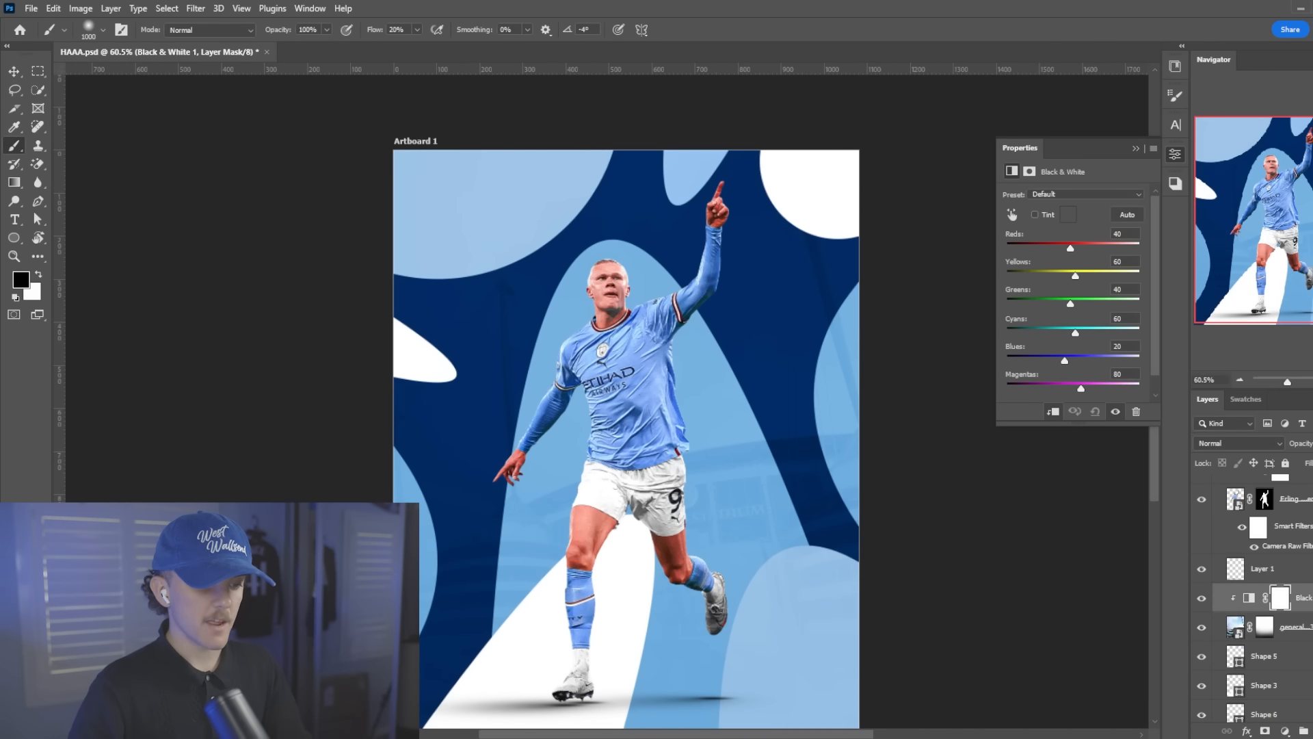
{"action": "key", "text": "ctrl+shift+alt+n"}
{"action": "scroll", "coordinate": [616, 381], "scroll_direction": "down", "scroll_amount": 1}
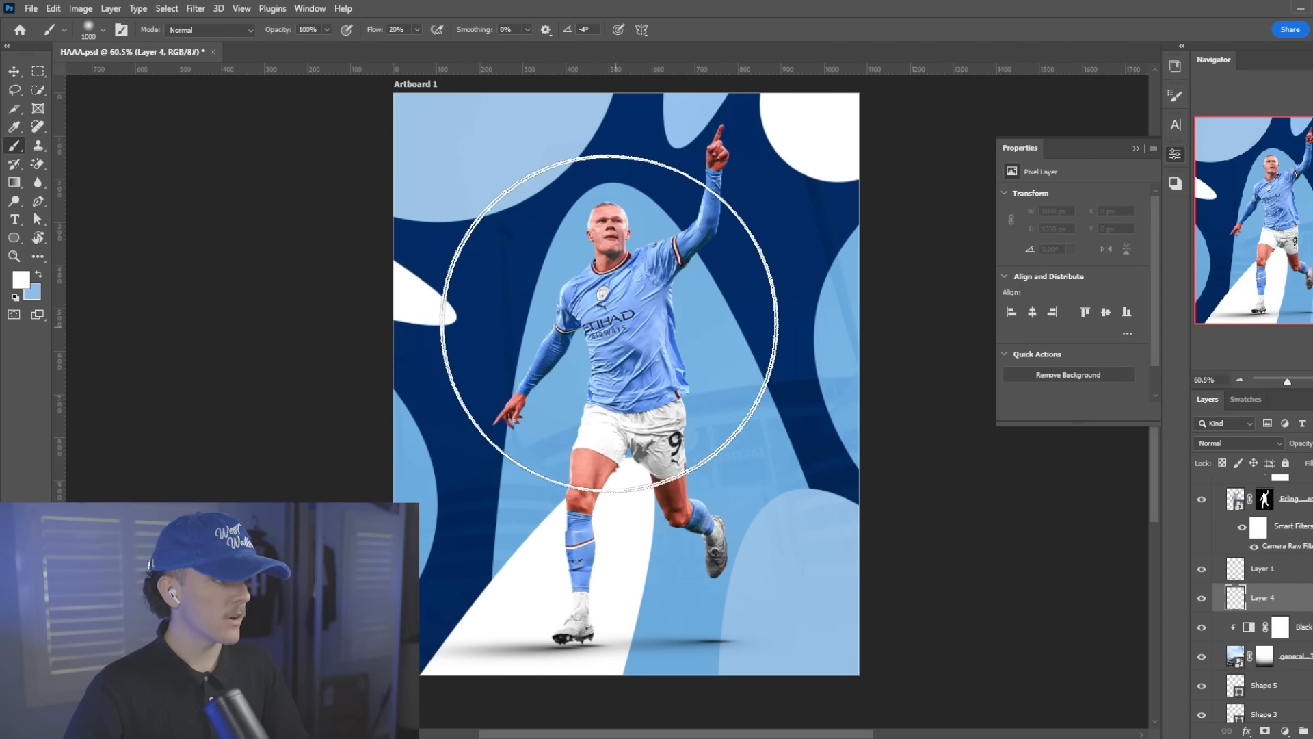
{"action": "key", "text": "bracketleft"}
{"action": "key", "text": "bracketleft"}
{"action": "key", "text": "bracketleft"}
{"action": "key", "text": "bracketleft"}
{"action": "key", "text": "bracketleft"}
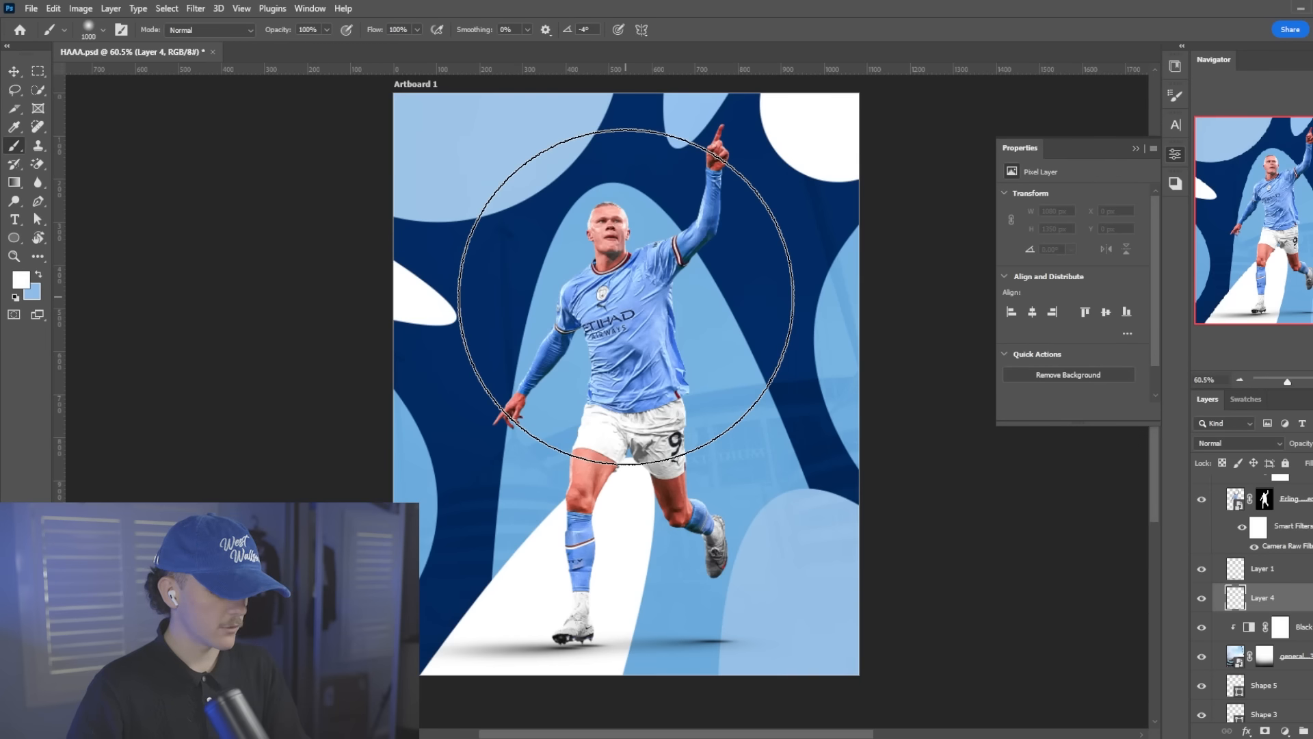
{"action": "key", "text": "bracketleft"}
{"action": "key", "text": "bracketleft"}
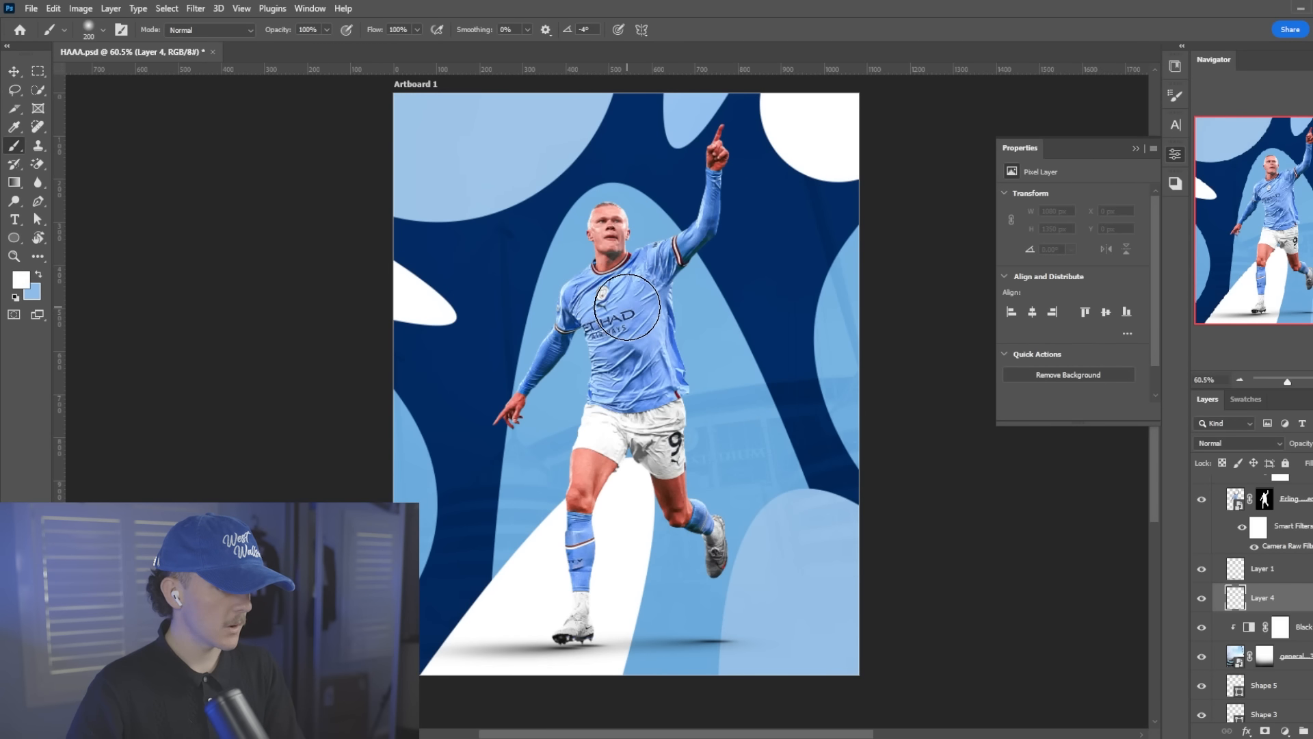
{"action": "key", "text": "bracketright"}
{"action": "key", "text": "bracketright"}
{"action": "left_click", "coordinate": [633, 305]}
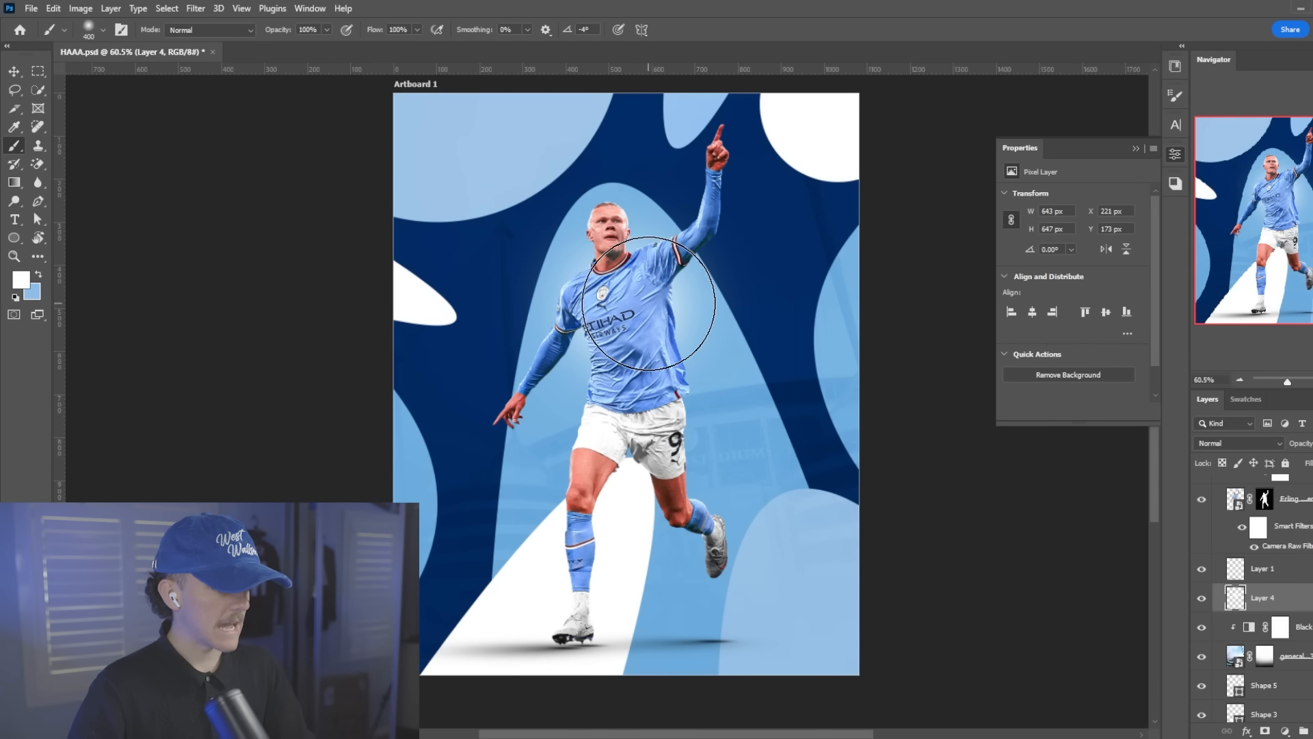
{"action": "left_click", "coordinate": [634, 374]}
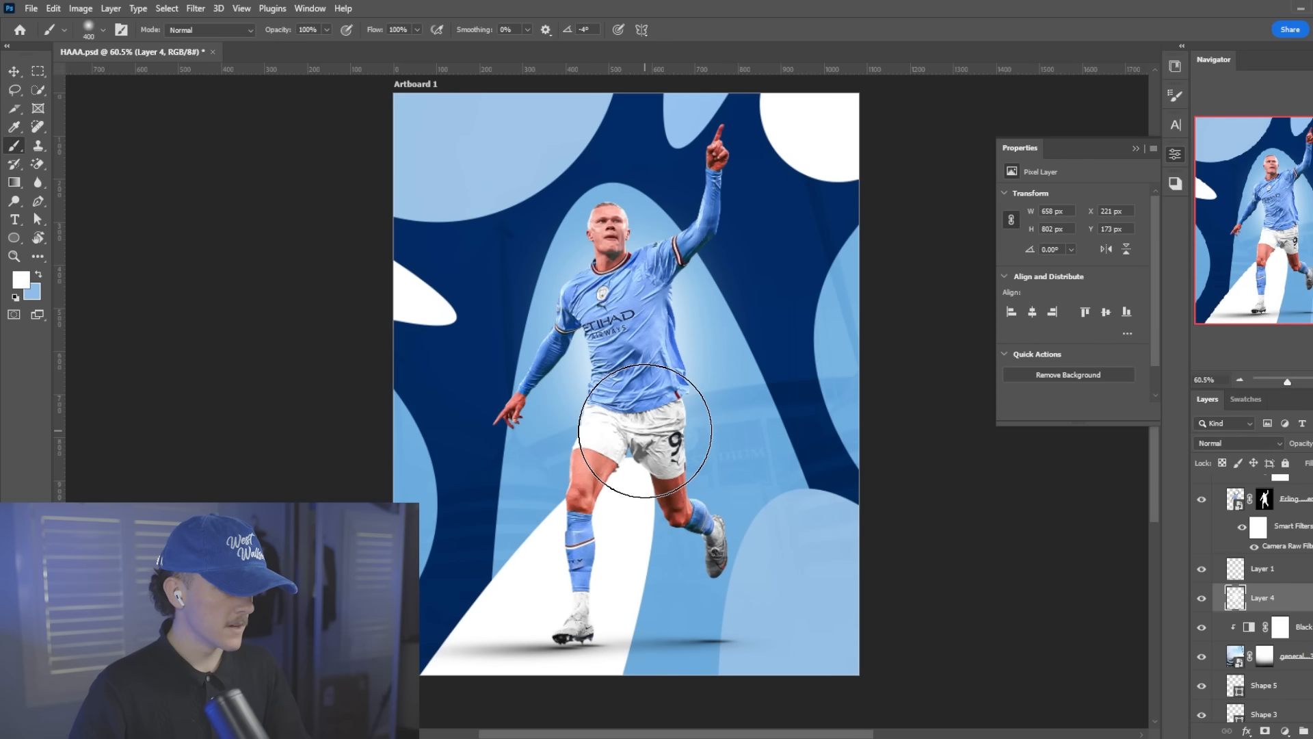
Extend the white glow behind the player's head and raised arm with smaller soft brushes of 125 to 150 px
{"action": "key", "text": "bracketleft"}
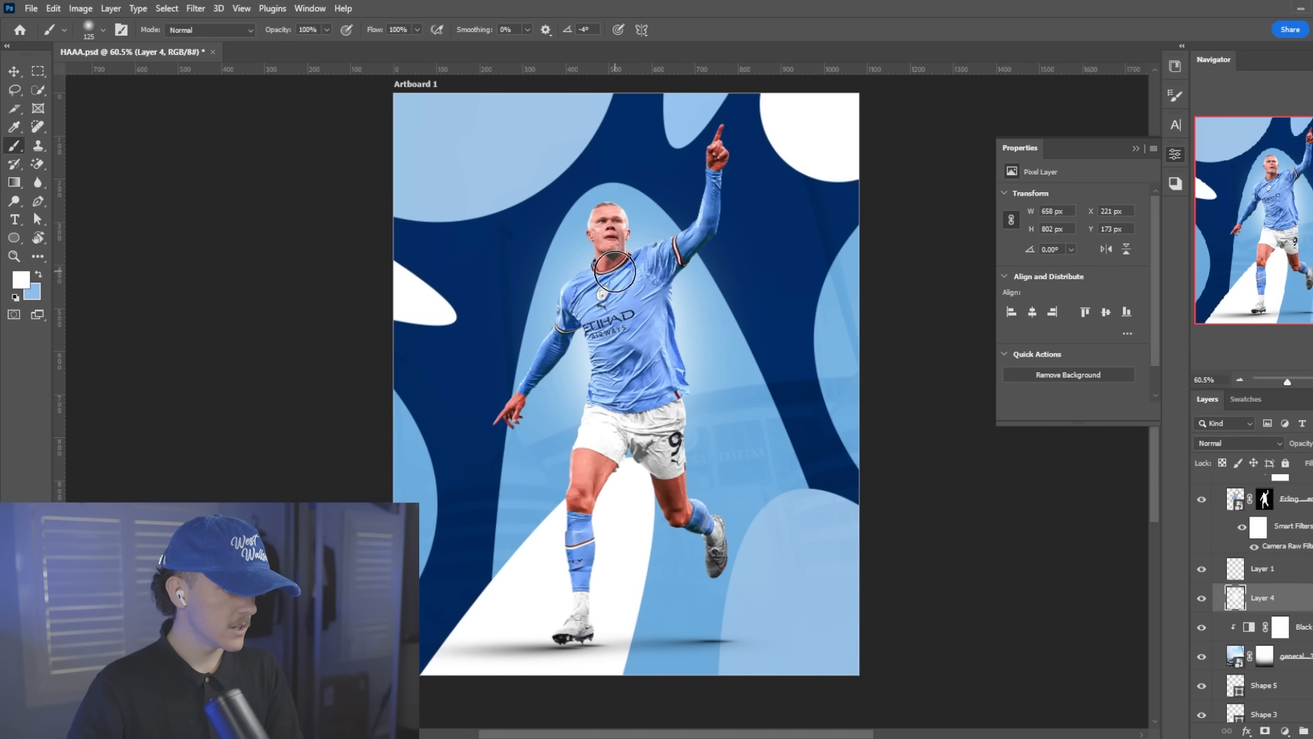
{"action": "left_click", "coordinate": [612, 232]}
{"action": "key", "text": "bracketright"}
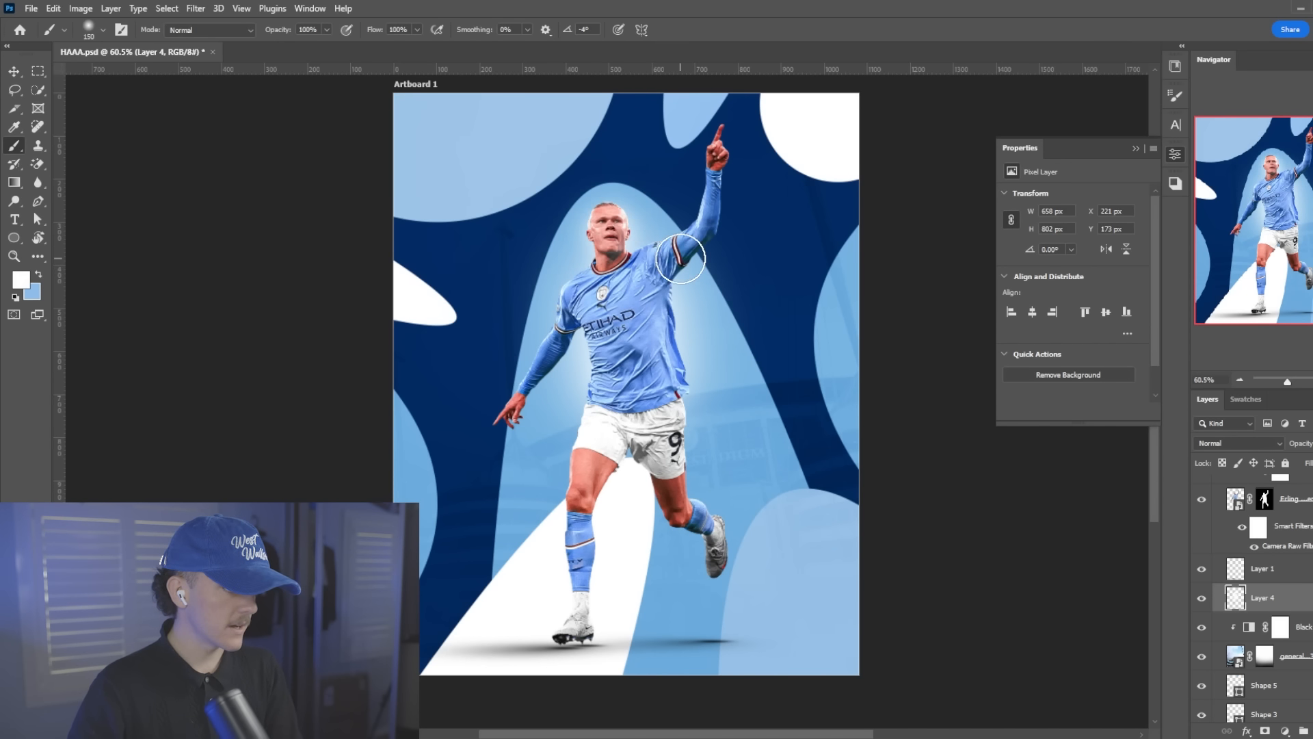
{"action": "left_click_drag", "start_coordinate": [673, 257], "coordinate": [694, 238]}
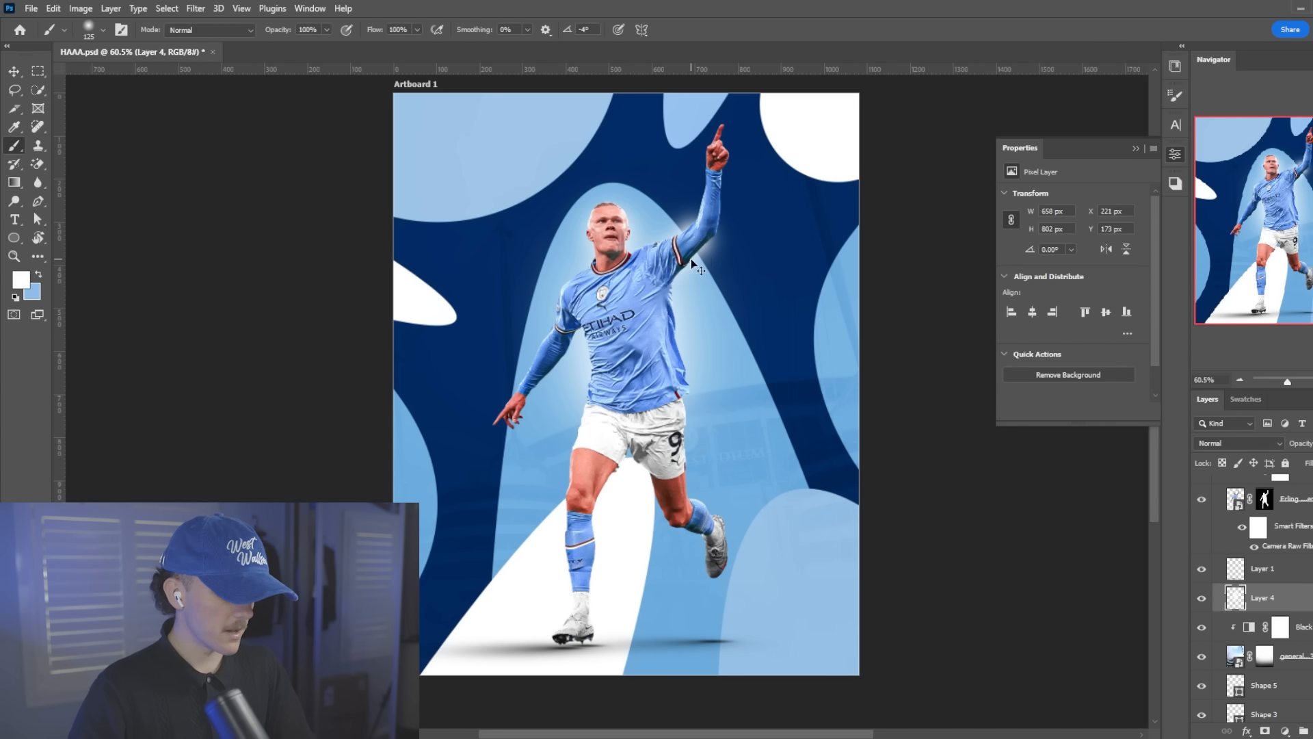
{"action": "key", "text": "ctrl+z"}
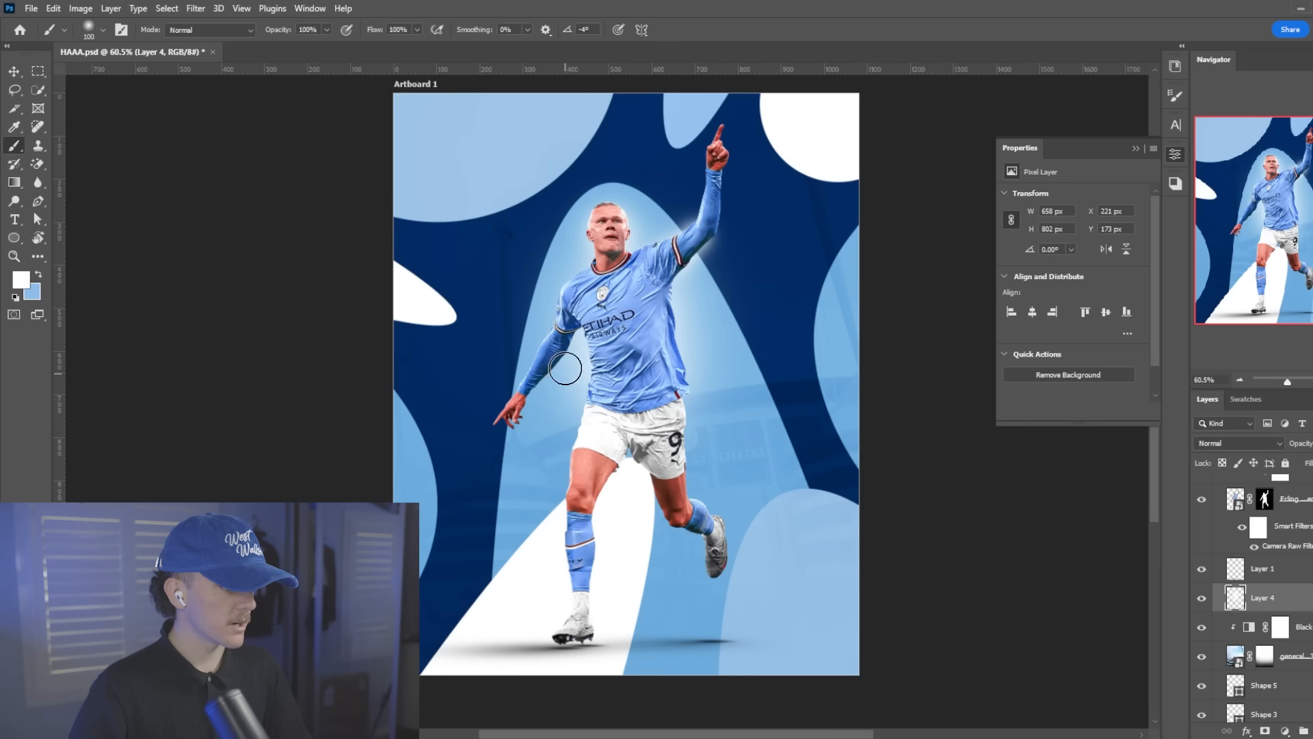
{"action": "key", "text": "ctrl+plus"}
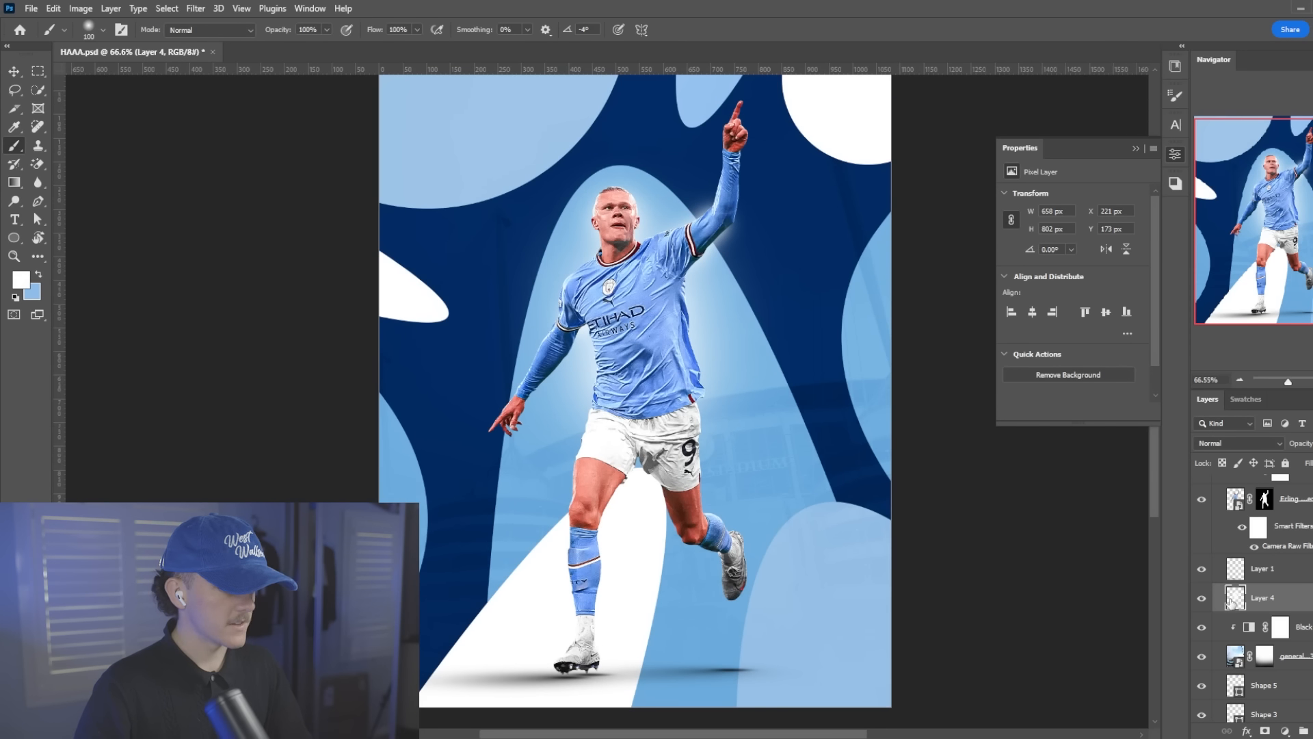
{"action": "left_click", "coordinate": [1200, 600]}
{"action": "left_click", "coordinate": [1201, 600]}
{"action": "scroll", "coordinate": [766, 342], "scroll_direction": "down", "scroll_amount": 2}
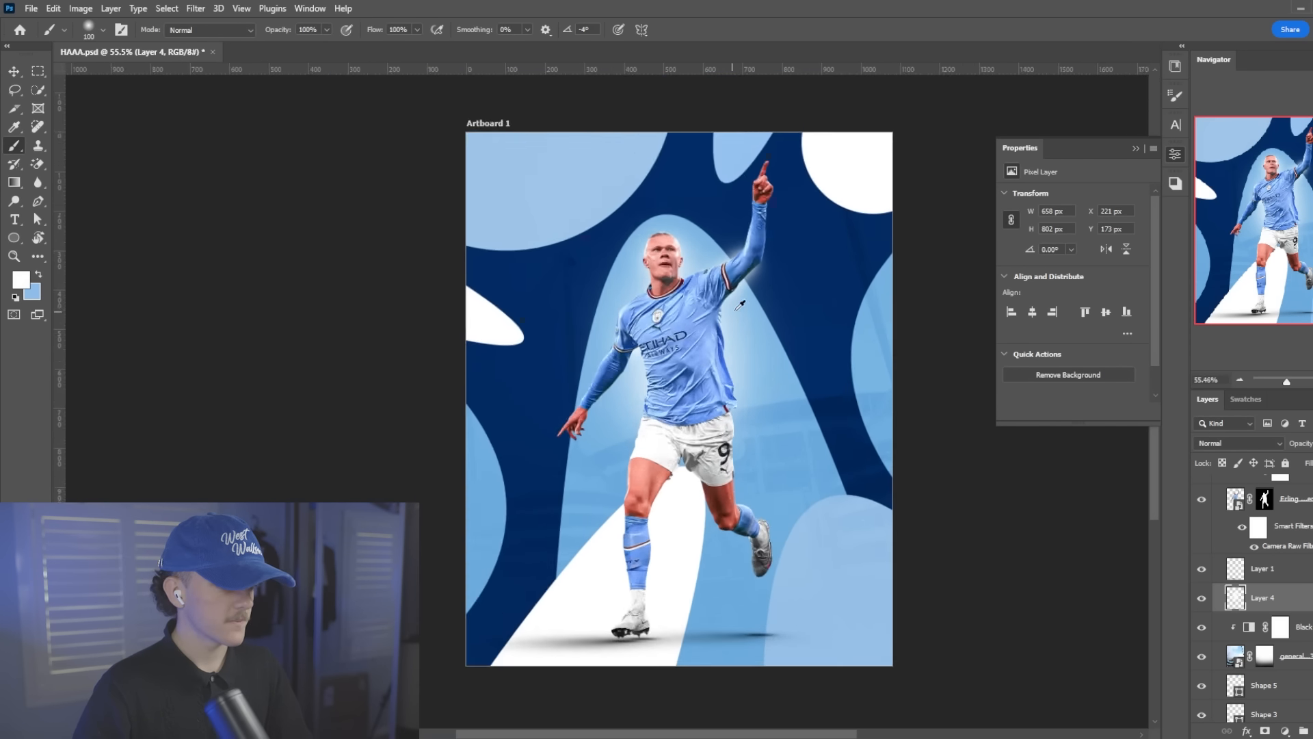
{"action": "scroll", "coordinate": [738, 304], "scroll_direction": "up", "scroll_amount": 3}
Select the player cutout layer and load its layer mask as a selection
{"action": "key", "text": "v"}
{"action": "left_click", "coordinate": [670, 311]}
{"action": "scroll", "coordinate": [1306, 610], "scroll_direction": "up", "scroll_amount": 1}
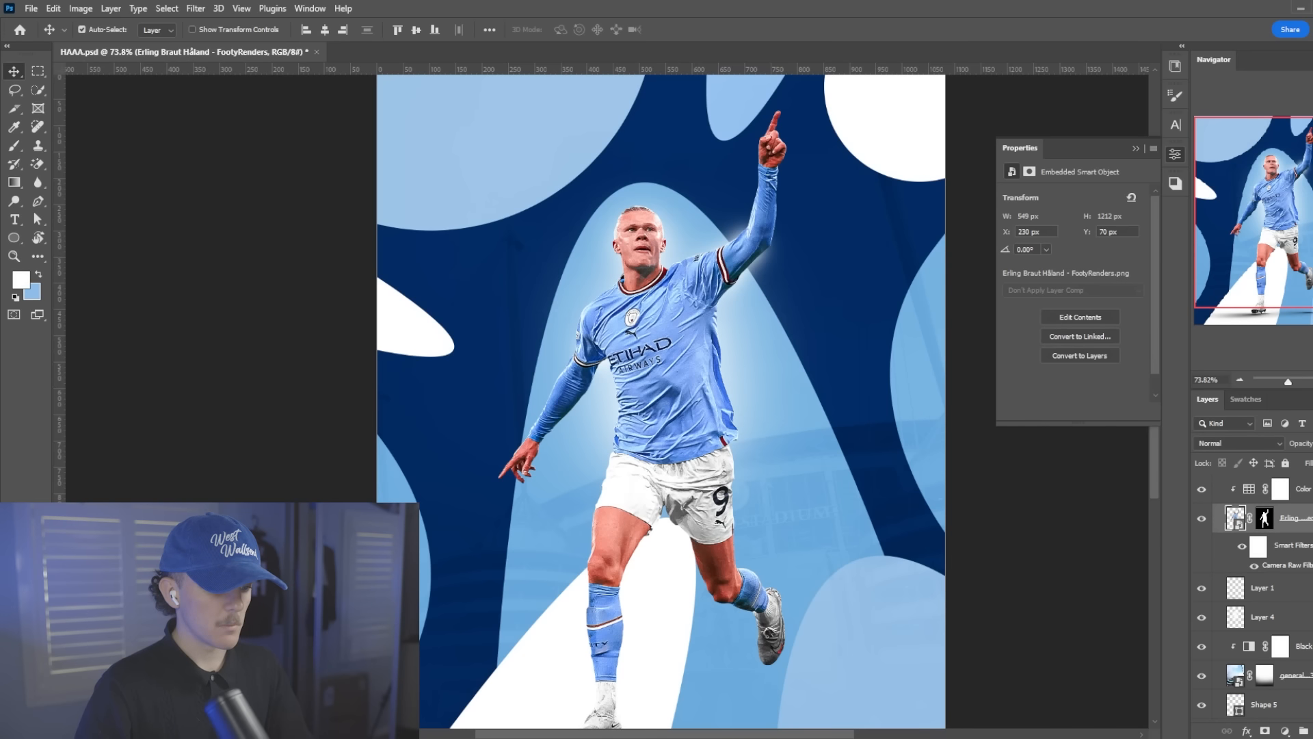
{"action": "left_click", "coordinate": [1264, 523], "text": "ctrl"}
{"action": "scroll", "coordinate": [816, 466], "scroll_direction": "down", "scroll_amount": 1}
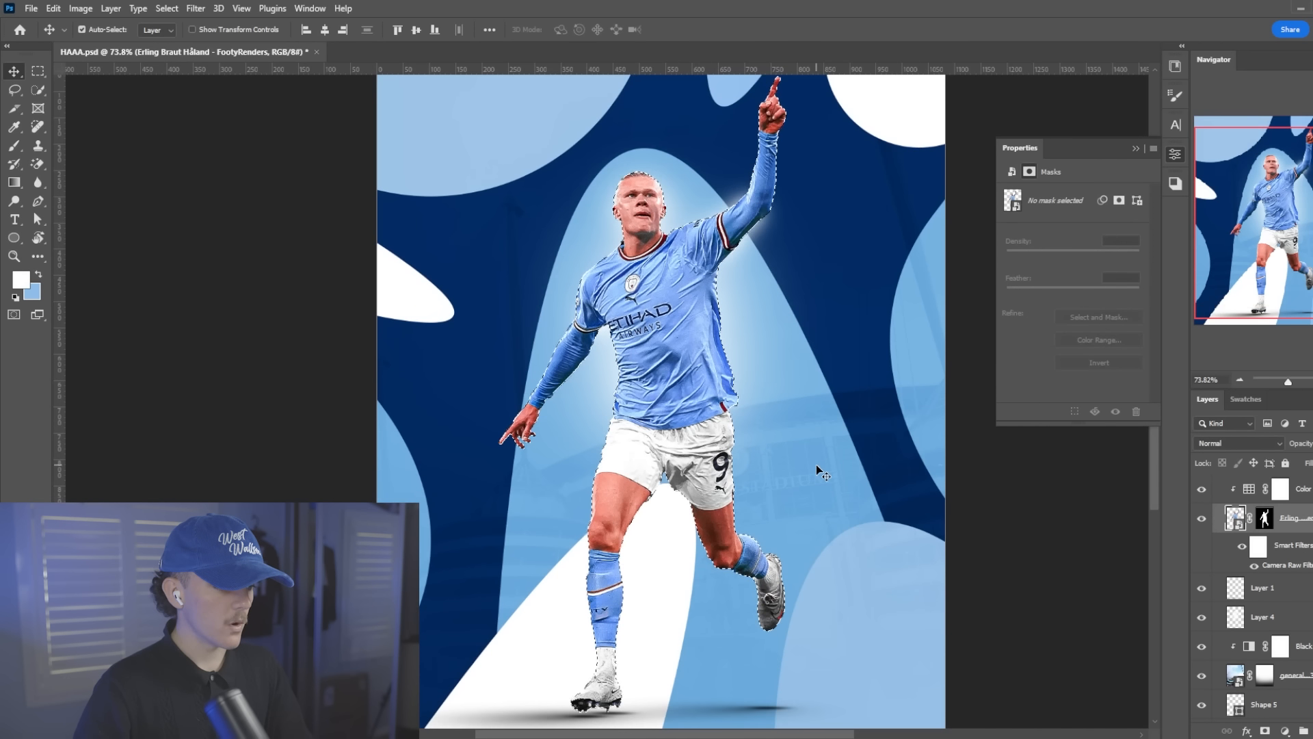
{"action": "scroll", "coordinate": [815, 465], "scroll_direction": "down", "scroll_amount": 1}
{"action": "scroll", "coordinate": [1251, 601], "scroll_direction": "up", "scroll_amount": 1}
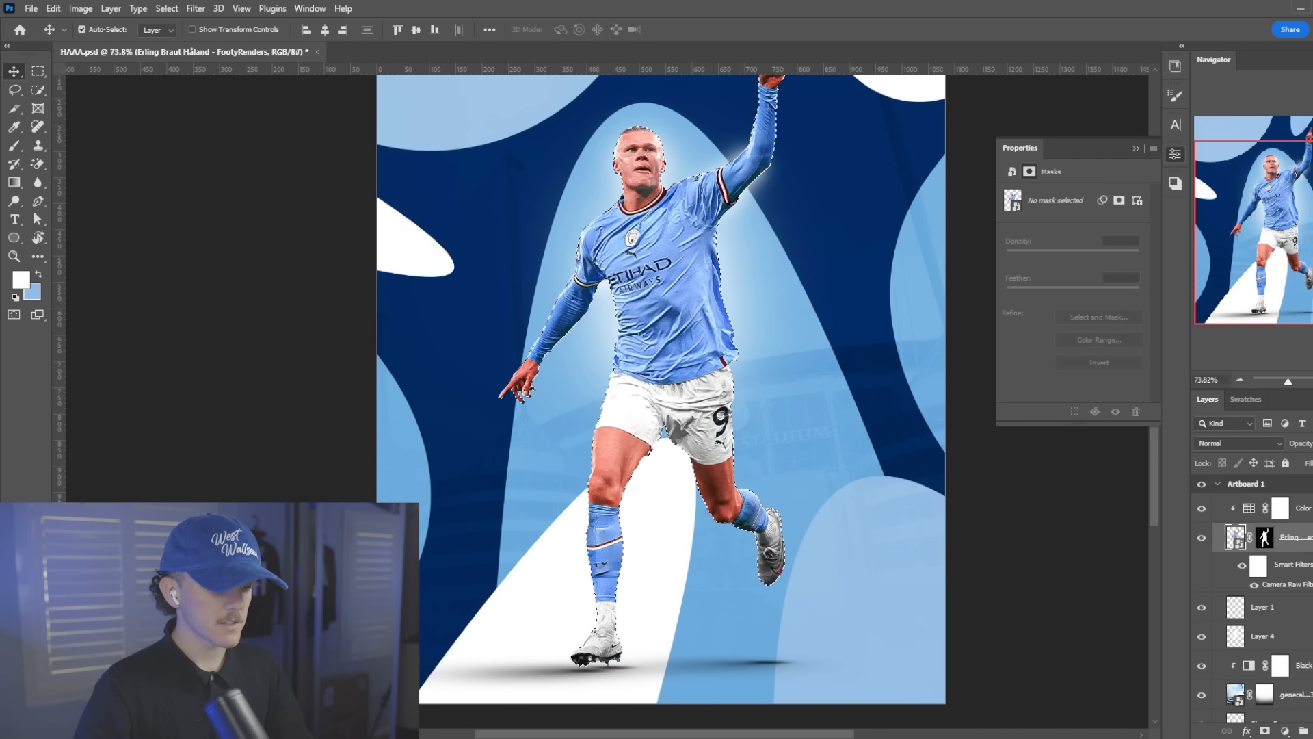
Create a new layer clipped to the player, fill the inverted selection with white, and deselect
{"action": "key", "text": "ctrl+shift+alt+n"}
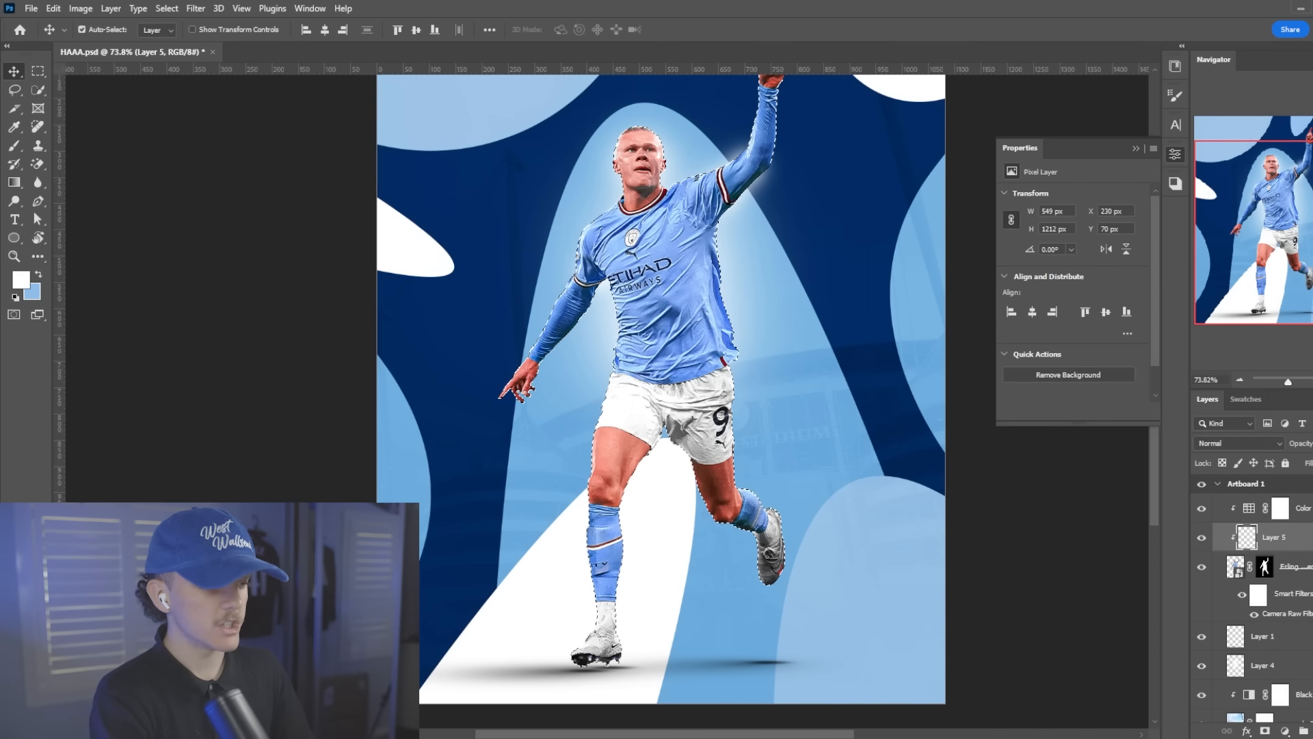
{"action": "key", "text": "ctrl+shift+i"}
{"action": "key", "text": "alt+BackSpace"}
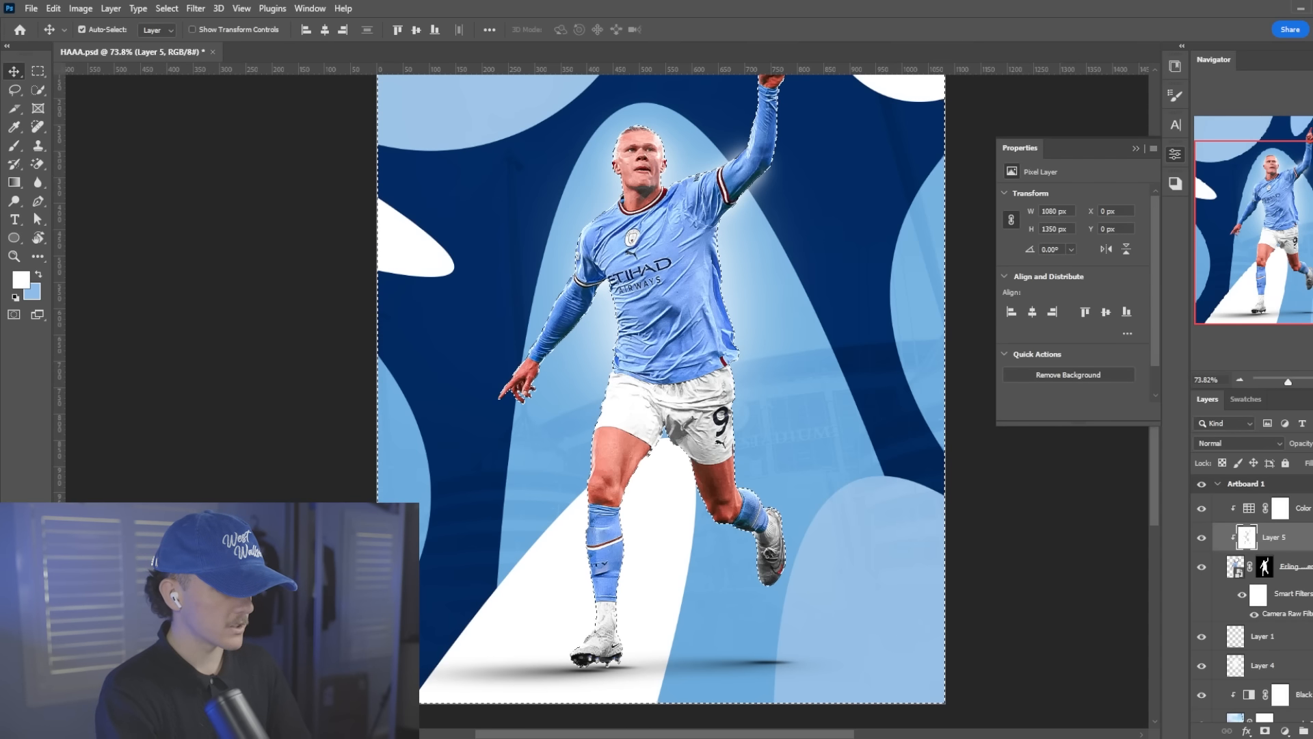
{"action": "key", "text": "ctrl+d"}
Set the white fill layer's blend mode to Linear Dodge (Add) and shift it right to X 1 px
{"action": "left_click", "coordinate": [1237, 443]}
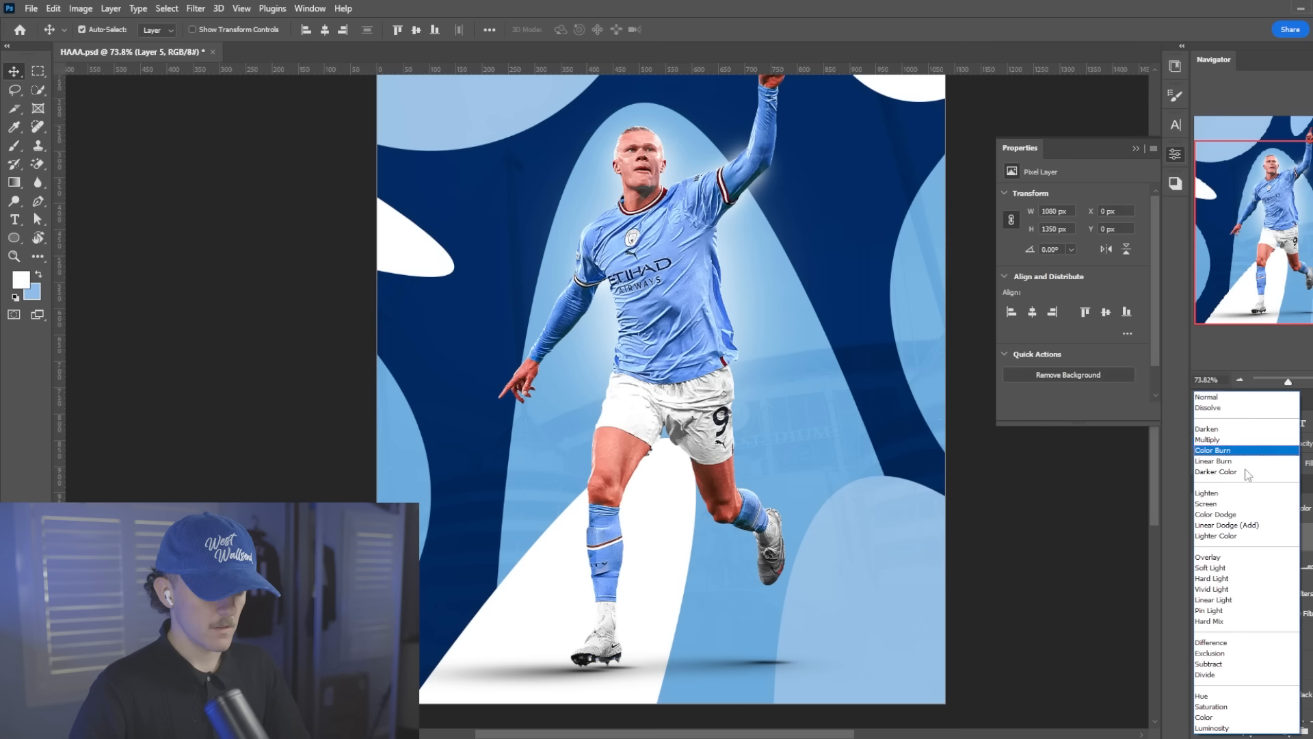
{"action": "left_click", "coordinate": [1252, 532]}
{"action": "key", "text": "ctrl+t"}
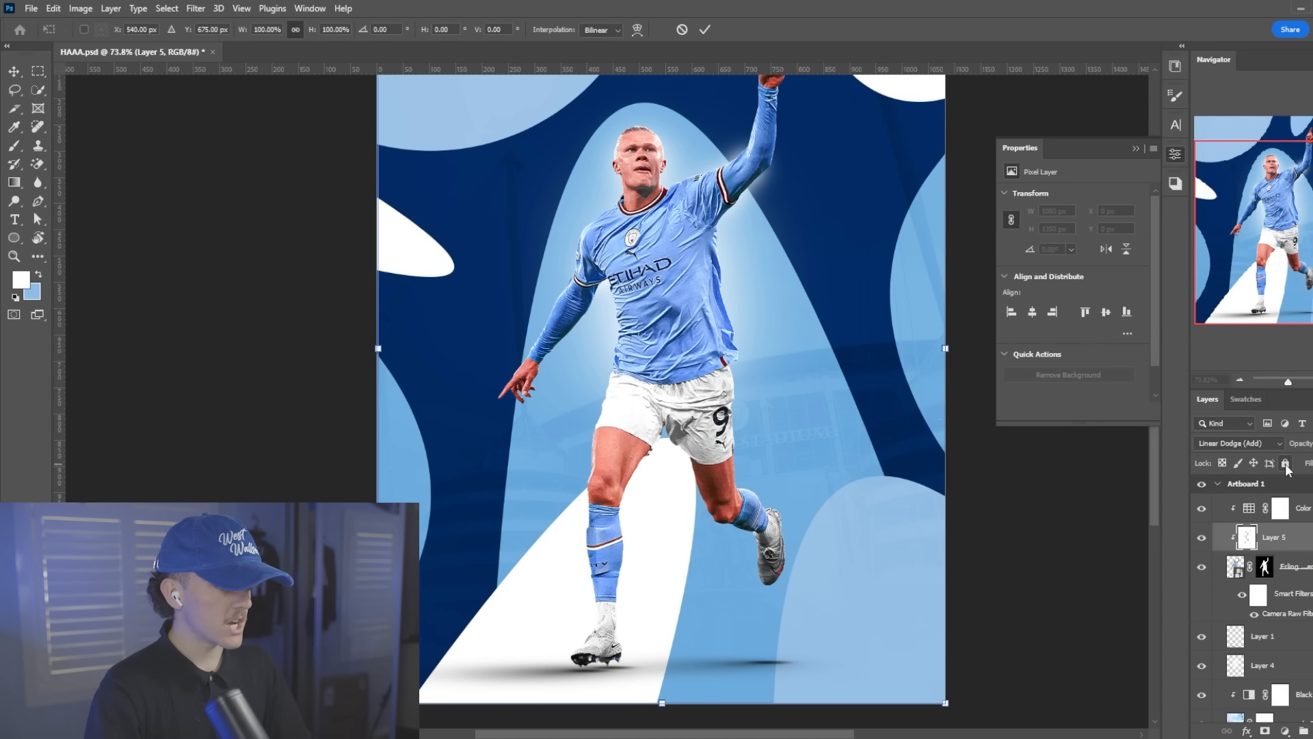
{"action": "key", "text": "Return"}
Duplicate the white fill layer, clip the copy to the player, and shift it left to X -3 px
{"action": "key", "text": "ctrl+j"}
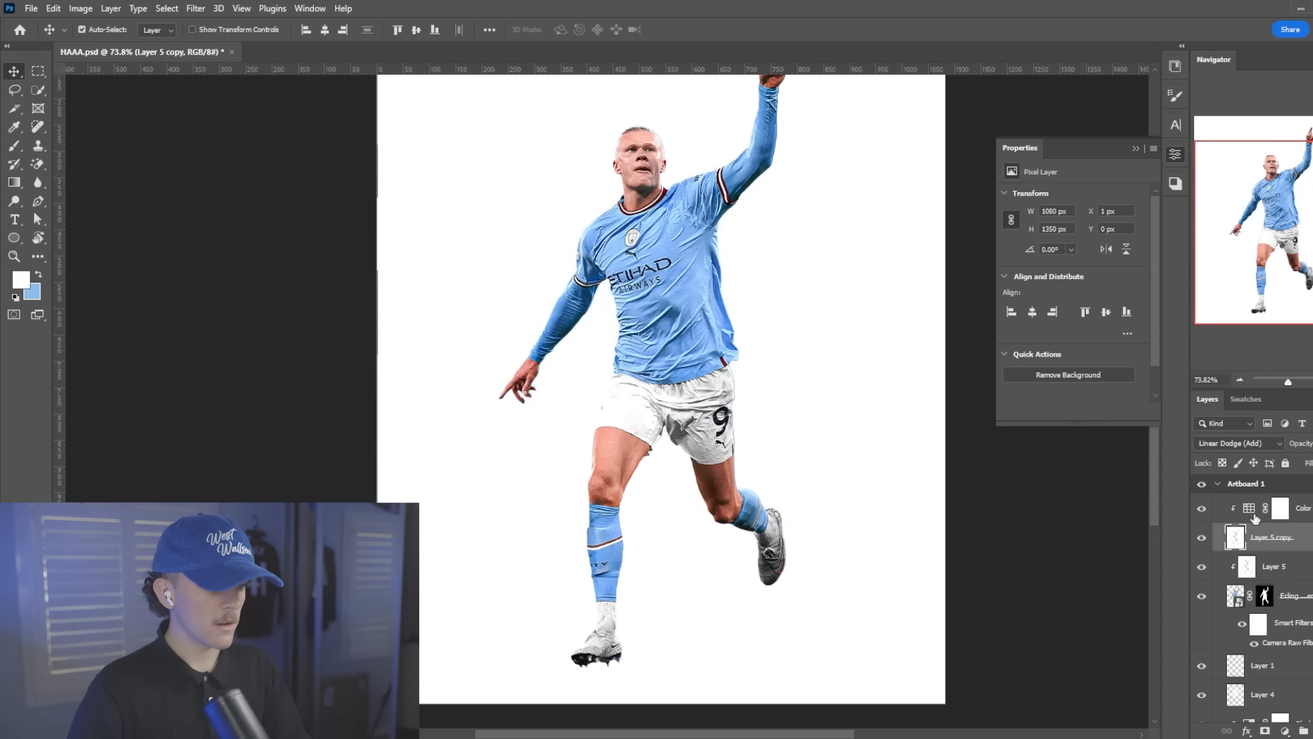
{"action": "right_click", "coordinate": [1249, 504]}
{"action": "left_click", "coordinate": [1191, 415]}
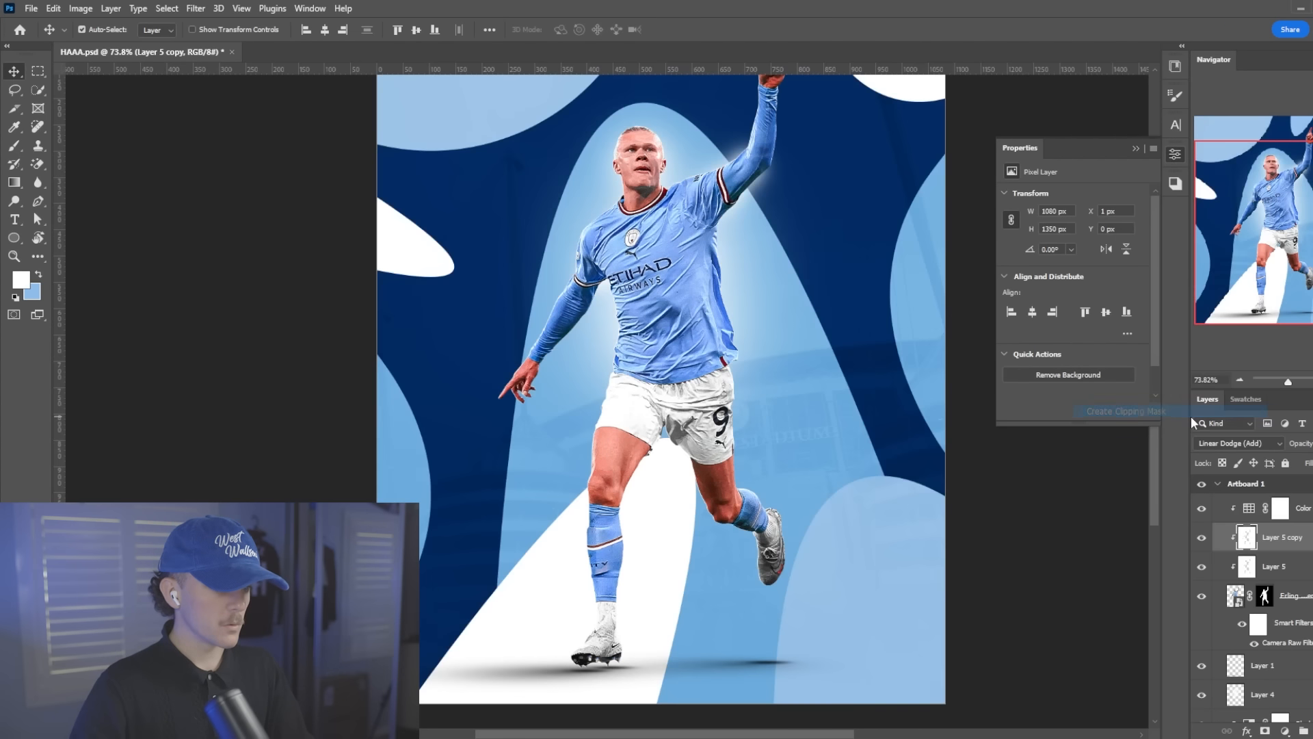
{"action": "key", "text": "ctrl+t"}
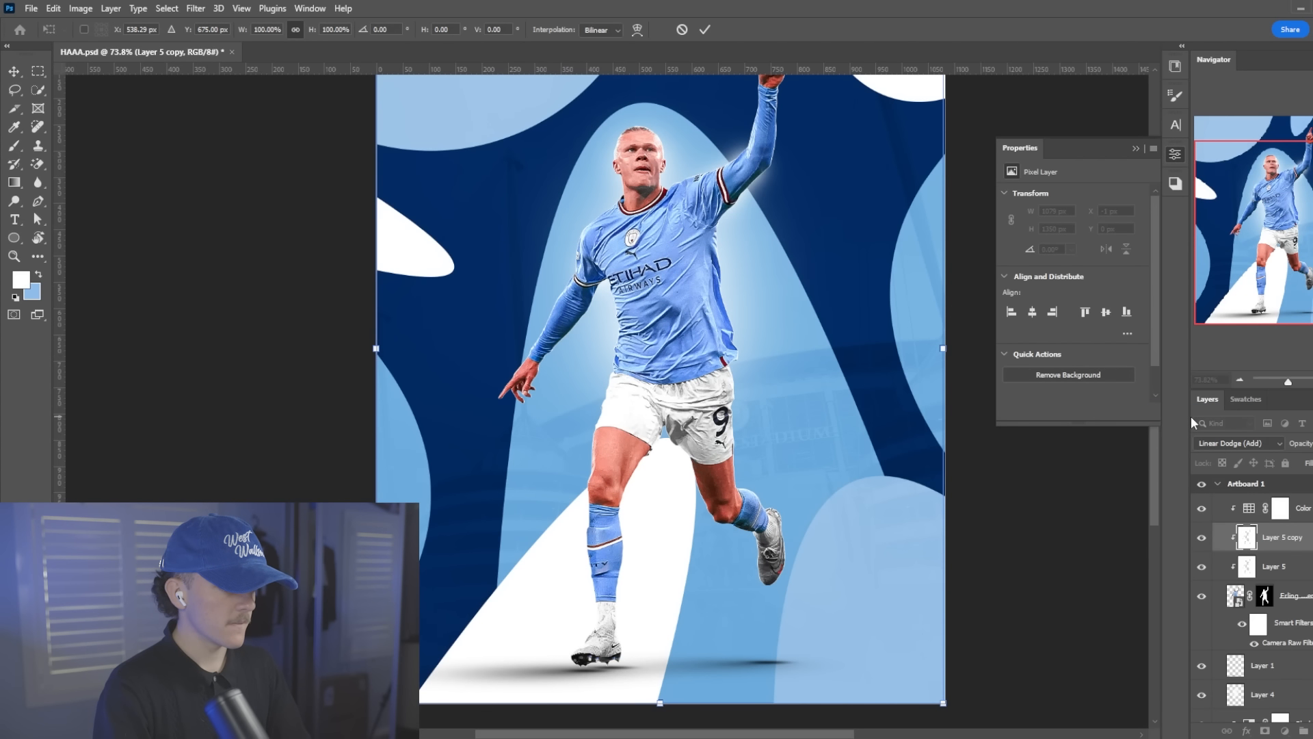
{"action": "key", "text": "Return"}
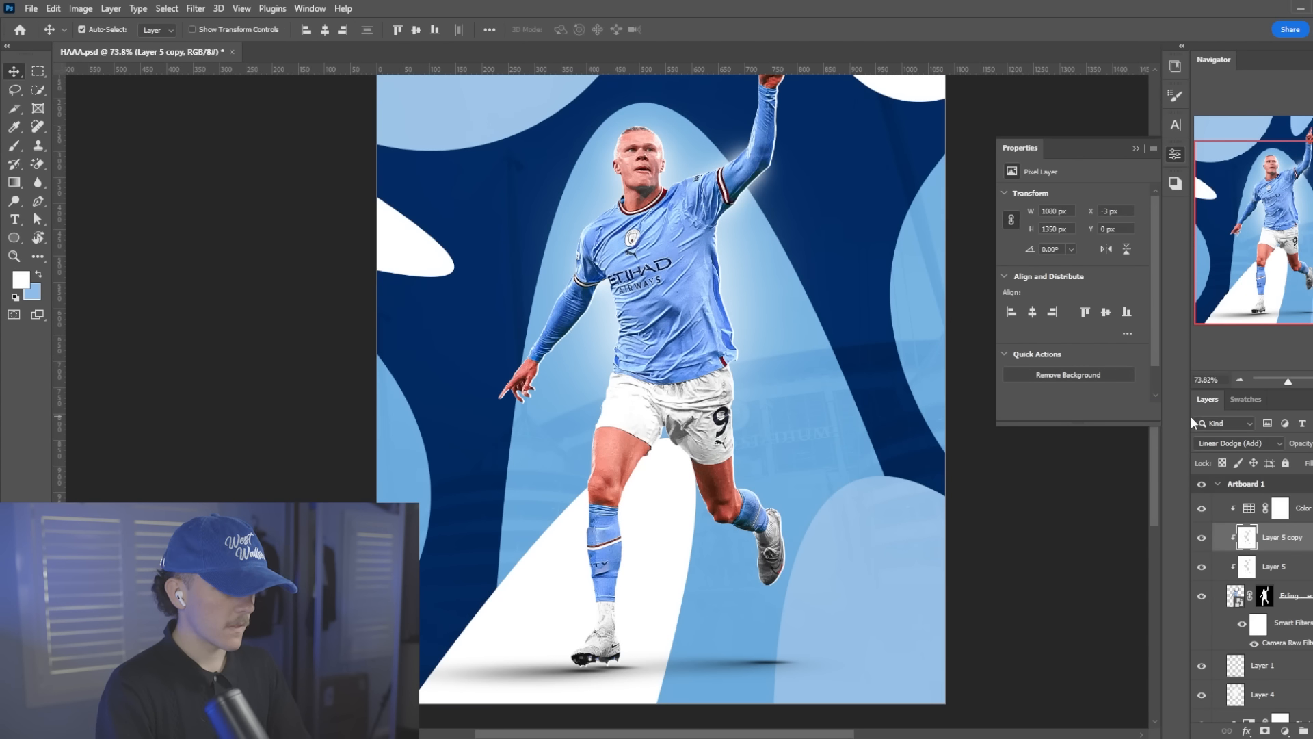
Shift the original white fill layer above the player to X 2 px
{"action": "left_click", "coordinate": [1262, 572]}
{"action": "key", "text": "ctrl+t"}
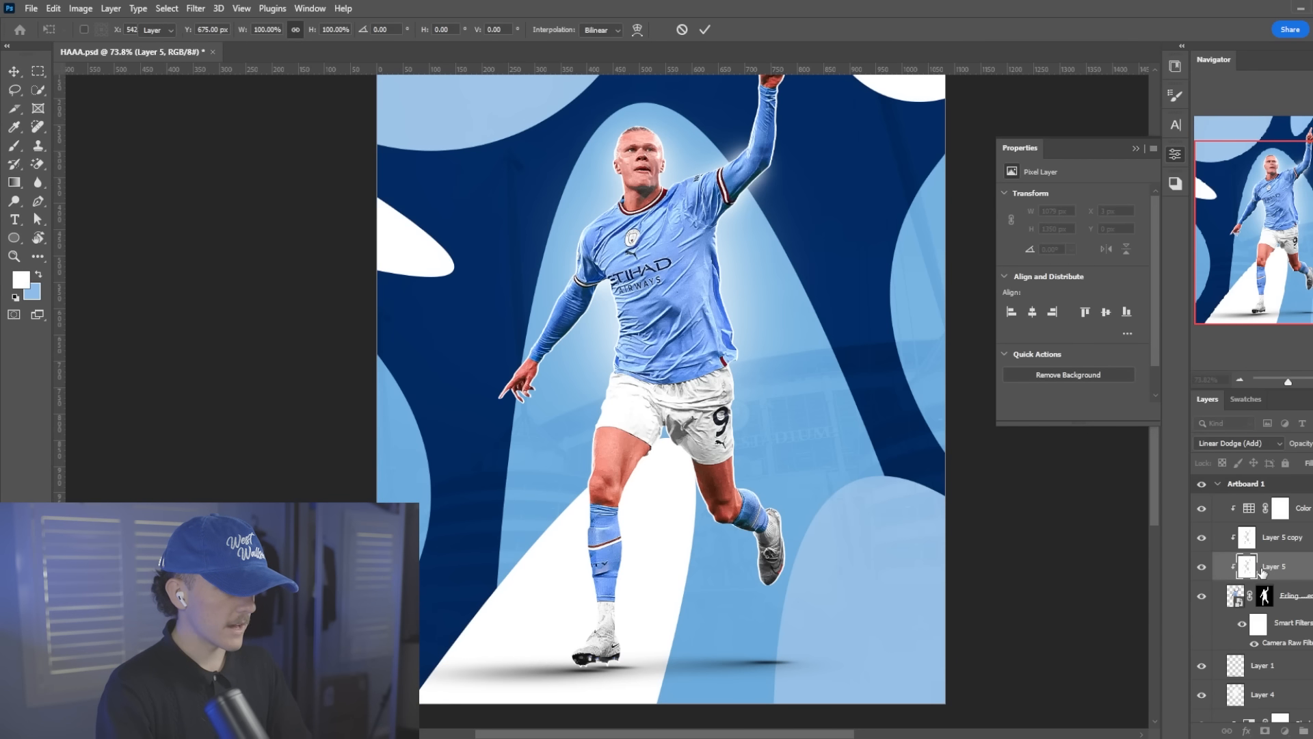
{"action": "key", "text": "Return"}
{"action": "scroll", "coordinate": [593, 319], "scroll_direction": "down", "scroll_amount": 3}
{"action": "scroll", "coordinate": [593, 319], "scroll_direction": "up", "scroll_amount": 2}
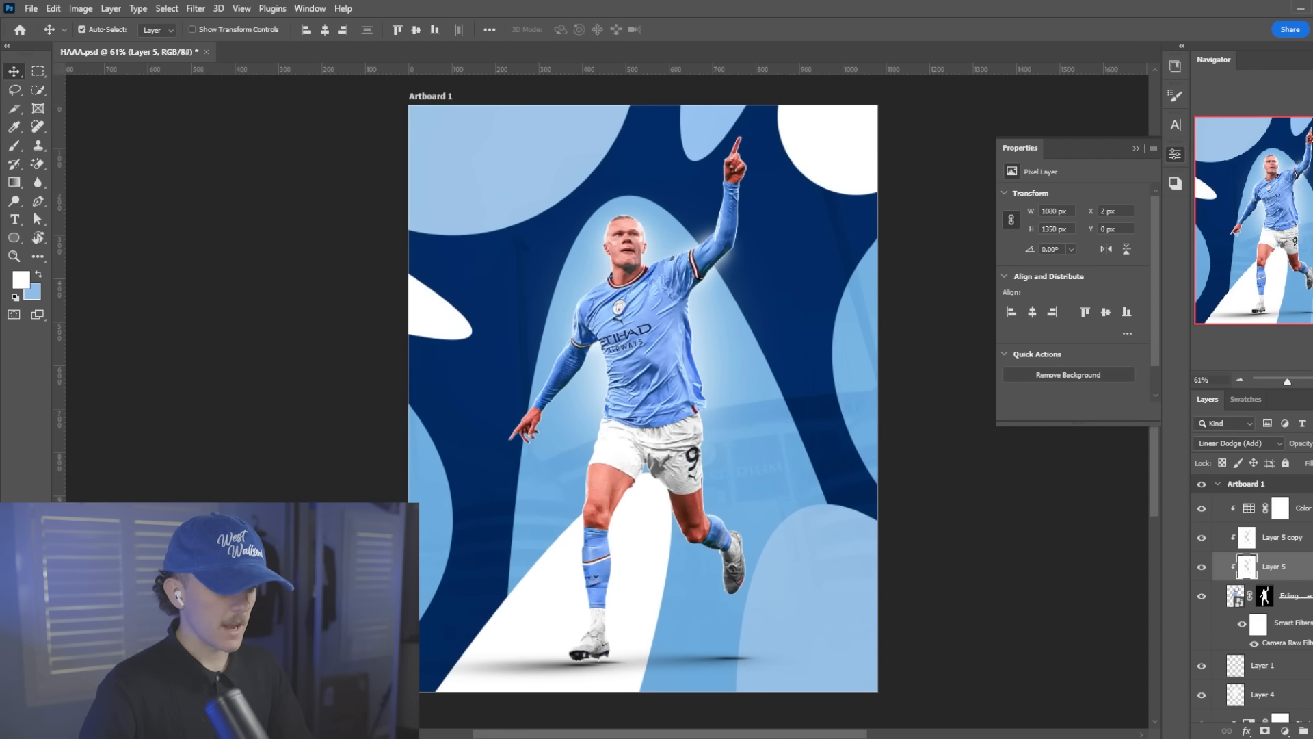
Add a new layer clipped directly above the player cutout and set the Brush flow to 16%
{"action": "left_click", "coordinate": [1299, 602]}
{"action": "left_click", "coordinate": [1312, 730]}
{"action": "scroll", "coordinate": [625, 302], "scroll_direction": "up", "scroll_amount": 6}
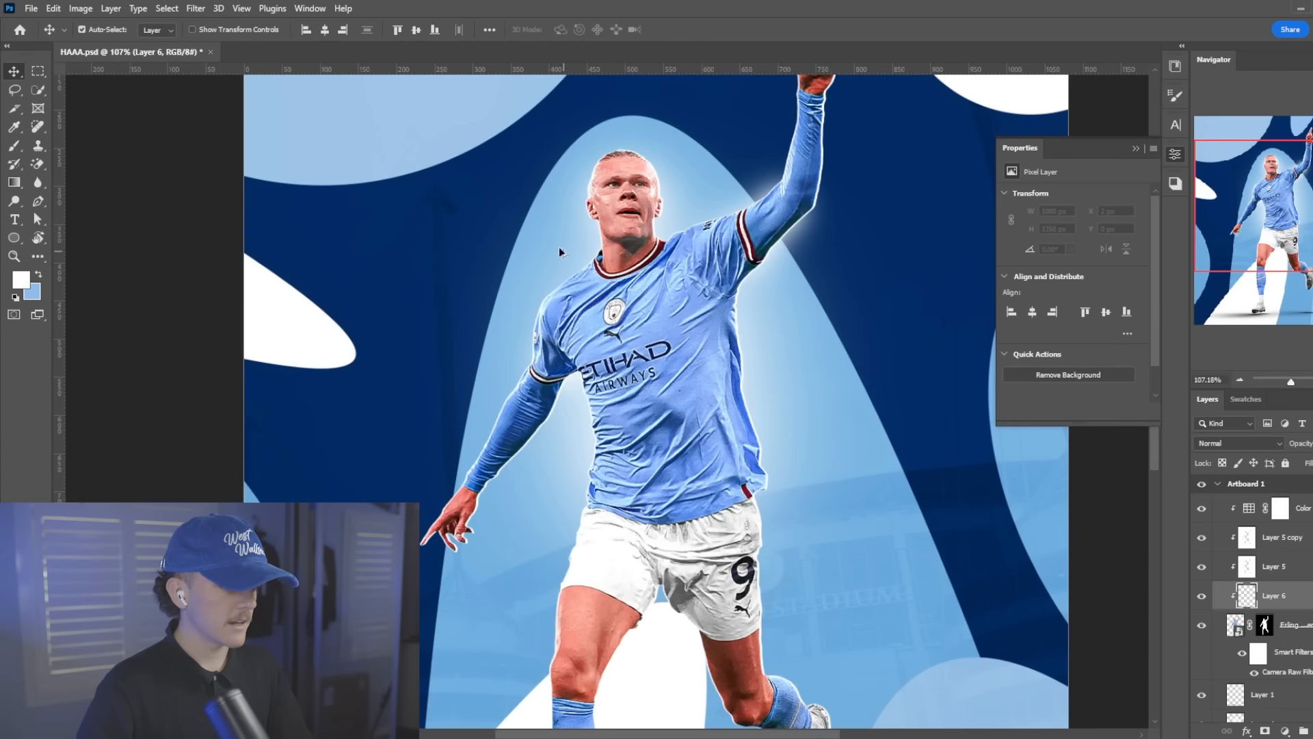
{"action": "key", "text": "b"}
{"action": "scroll", "coordinate": [643, 262], "scroll_direction": "up", "scroll_amount": 6}
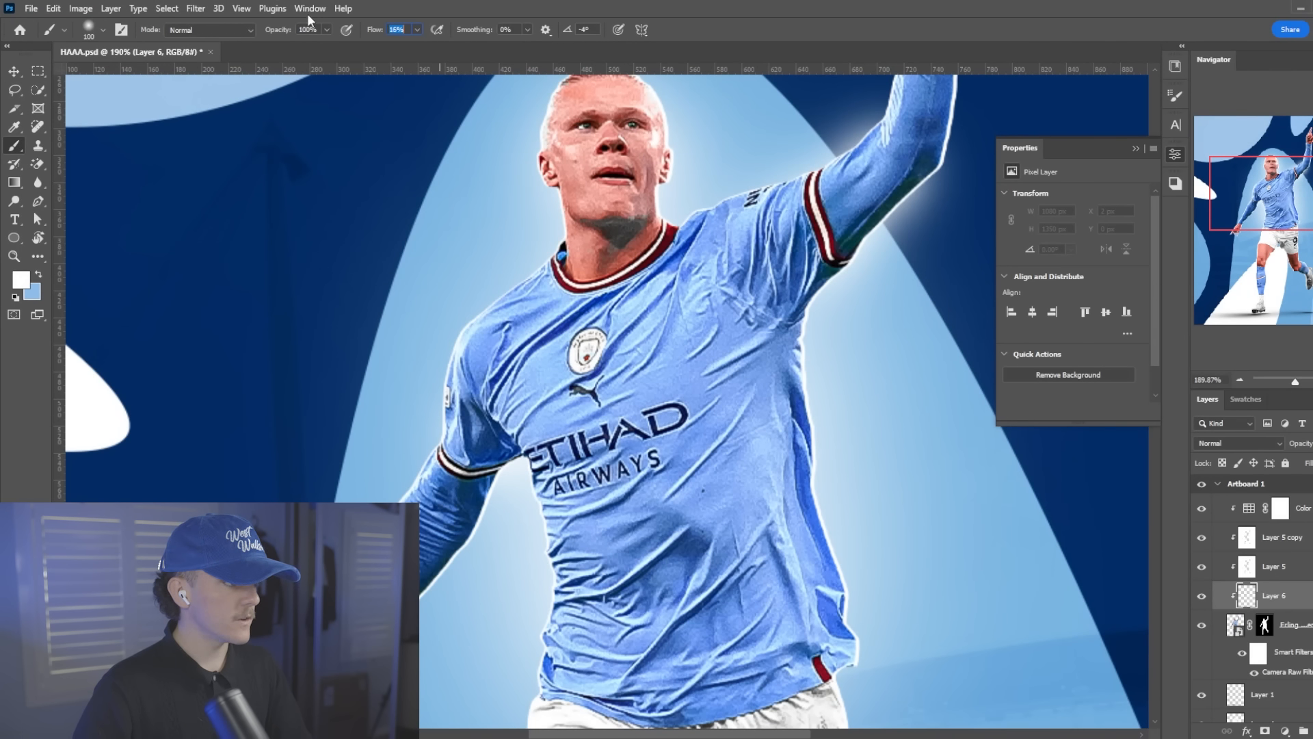
Reduce the brush size to 60 and paint soft white light along the top of the raised-arm shoulder
{"action": "scroll", "coordinate": [709, 182], "scroll_direction": "up", "scroll_amount": 5}
{"action": "scroll", "coordinate": [762, 229], "scroll_direction": "up", "scroll_amount": 4}
{"action": "left_click", "coordinate": [681, 364]}
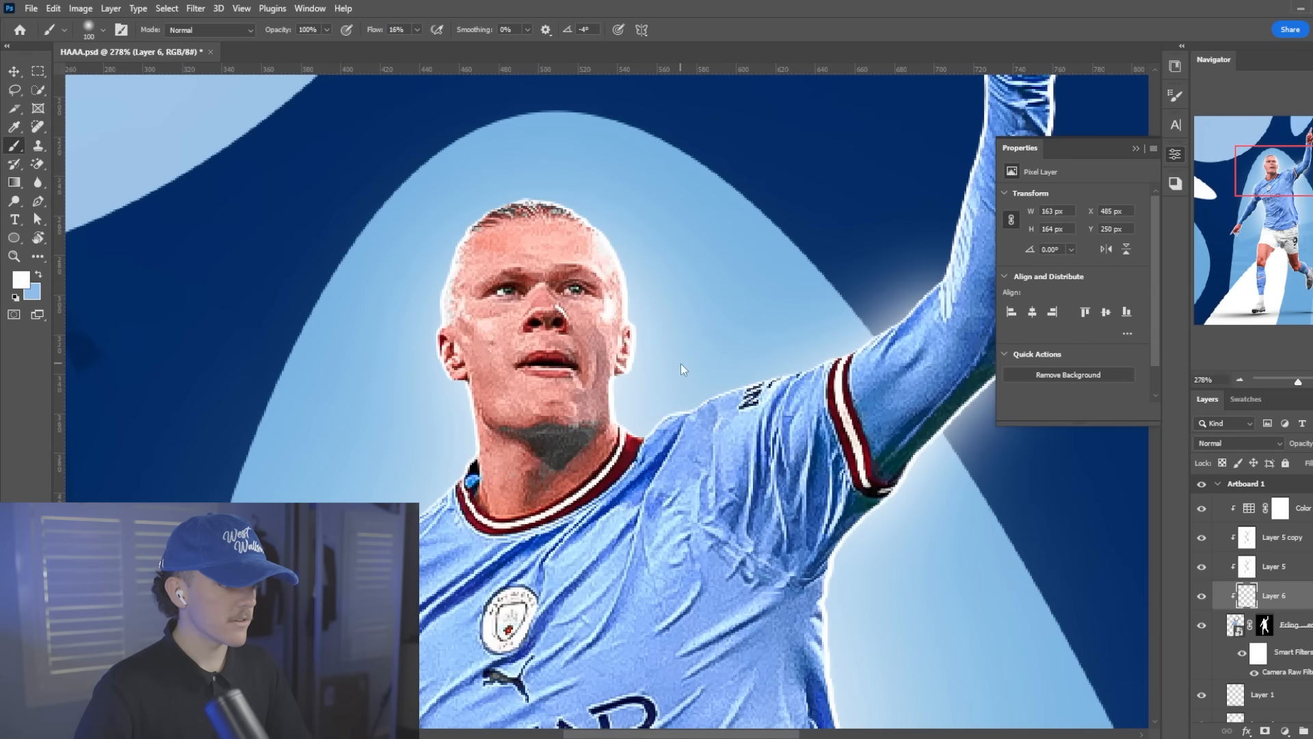
{"action": "key", "text": "ctrl+z"}
{"action": "scroll", "coordinate": [689, 364], "scroll_direction": "down", "scroll_amount": 2}
{"action": "key", "text": "bracketleft"}
{"action": "key", "text": "bracketleft"}
{"action": "key", "text": "bracketleft"}
{"action": "key", "text": "bracketleft"}
{"action": "left_click", "coordinate": [639, 373]}
{"action": "left_click", "coordinate": [763, 321]}
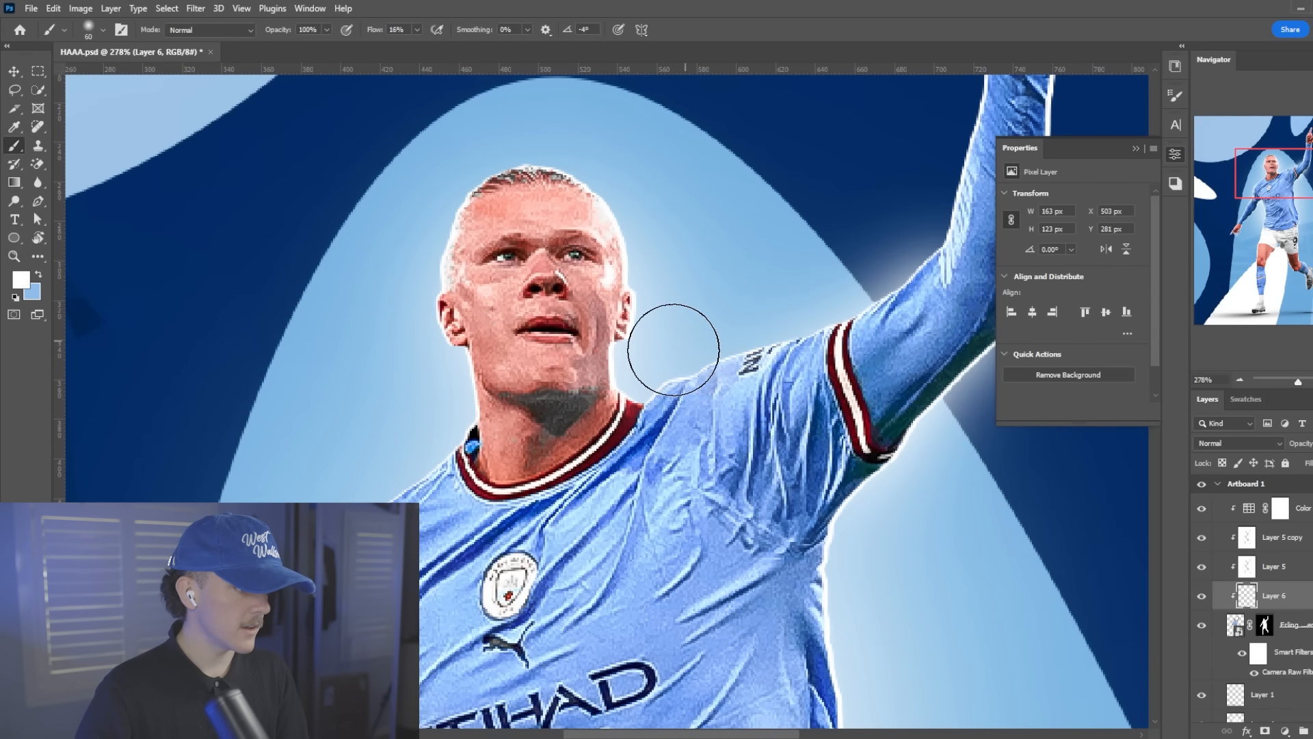
{"action": "mouse_move", "coordinate": [673, 350]}
{"action": "left_mouse_down"}
{"action": "mouse_move", "coordinate": [834, 276]}
{"action": "mouse_move", "coordinate": [819, 308]}
{"action": "mouse_move", "coordinate": [908, 250]}
{"action": "mouse_move", "coordinate": [750, 334]}
{"action": "mouse_move", "coordinate": [723, 332]}
{"action": "mouse_move", "coordinate": [915, 245]}
{"action": "mouse_move", "coordinate": [852, 292]}
{"action": "left_mouse_up"}
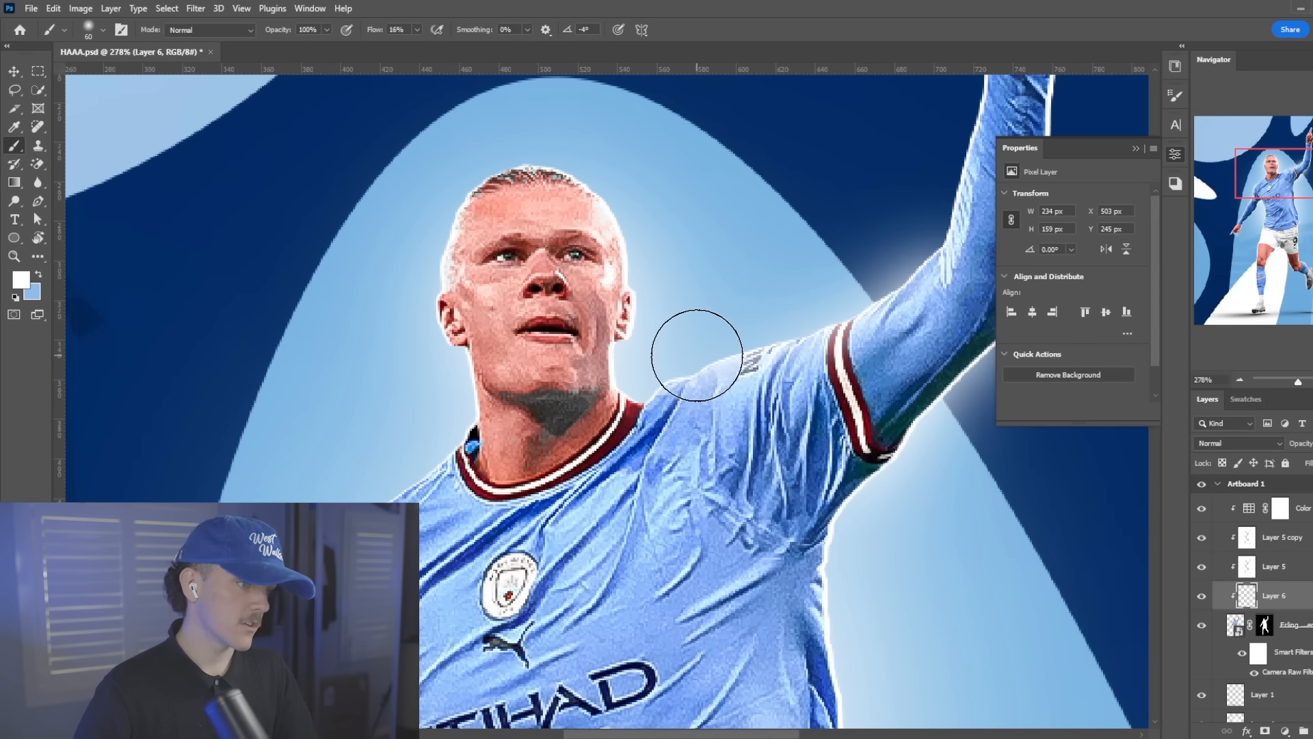
Paint soft white light along the inner edge of the raised arm and over the lowered-arm shoulder
{"action": "scroll", "coordinate": [700, 355], "scroll_direction": "down", "scroll_amount": 7}
{"action": "scroll", "coordinate": [848, 239], "scroll_direction": "up", "scroll_amount": 6}
{"action": "left_click_drag", "start_coordinate": [756, 252], "coordinate": [774, 219]}
{"action": "scroll", "coordinate": [553, 395], "scroll_direction": "down", "scroll_amount": 2}
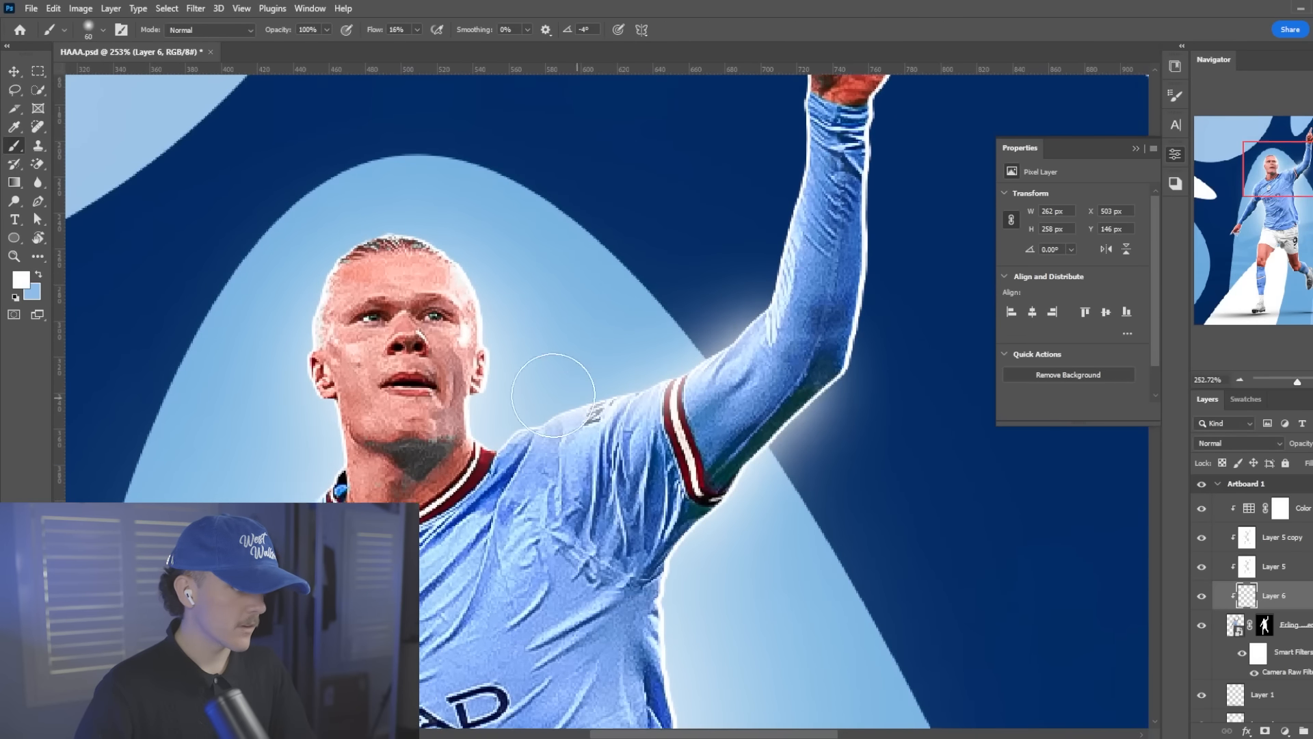
{"action": "scroll", "coordinate": [553, 395], "scroll_direction": "down", "scroll_amount": 1}
{"action": "left_click_drag", "start_coordinate": [525, 310], "coordinate": [501, 257]}
{"action": "mouse_move", "coordinate": [307, 267]}
{"action": "left_mouse_down"}
{"action": "mouse_move", "coordinate": [290, 325]}
{"action": "mouse_move", "coordinate": [310, 392]}
{"action": "mouse_move", "coordinate": [222, 468]}
{"action": "left_mouse_up"}
{"action": "scroll", "coordinate": [312, 374], "scroll_direction": "down", "scroll_amount": 3}
{"action": "scroll", "coordinate": [266, 447], "scroll_direction": "down", "scroll_amount": 7}
{"action": "scroll", "coordinate": [202, 470], "scroll_direction": "up", "scroll_amount": 2}
{"action": "scroll", "coordinate": [206, 479], "scroll_direction": "down", "scroll_amount": 2}
{"action": "scroll", "coordinate": [225, 547], "scroll_direction": "up", "scroll_amount": 5}
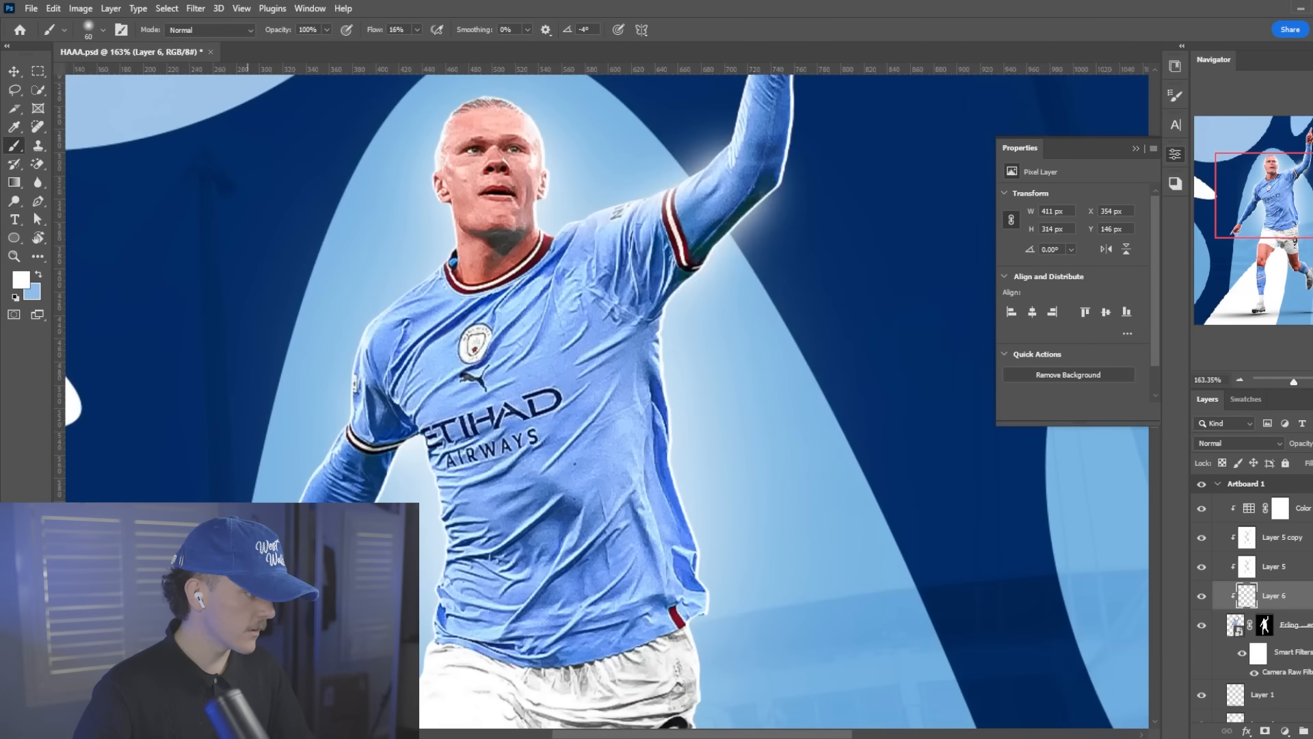
Reduce the brush to size 35 and paint white light along the outer edge of the lowered arm up to the sleeve
{"action": "scroll", "coordinate": [338, 465], "scroll_direction": "up", "scroll_amount": 2}
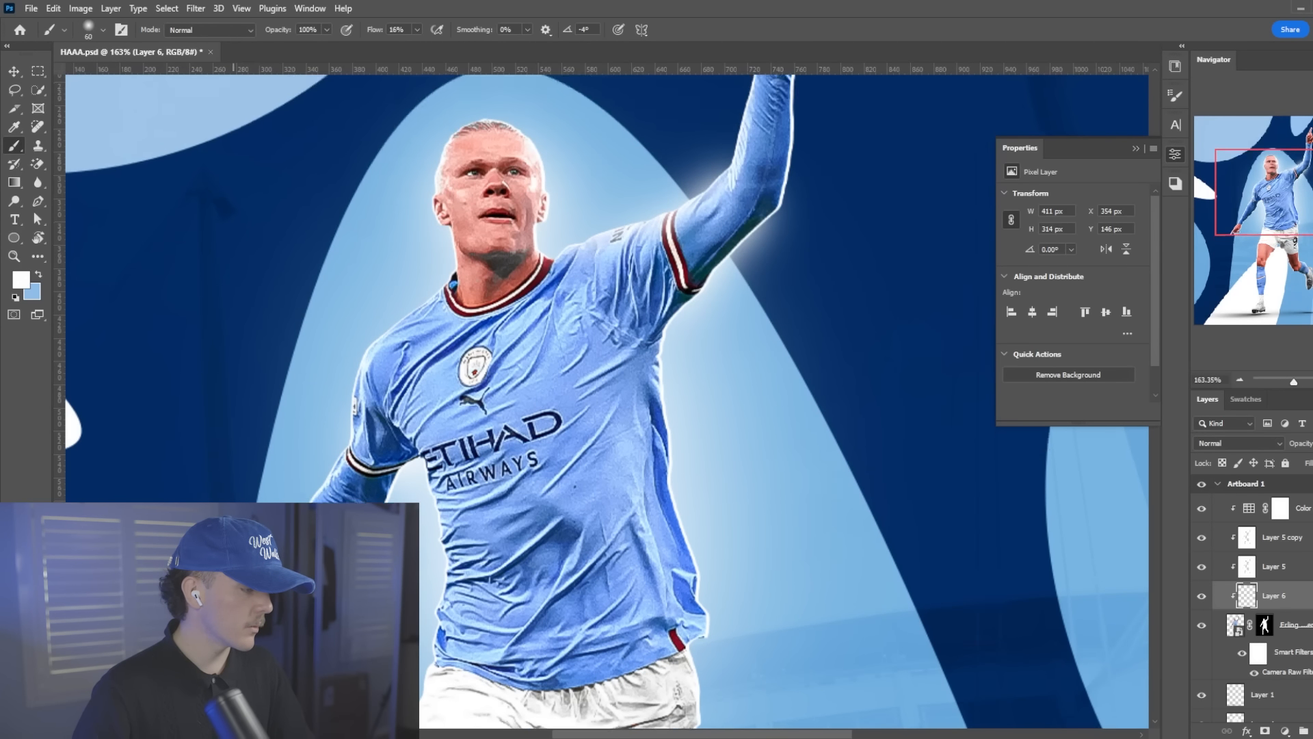
{"action": "scroll", "coordinate": [250, 513], "scroll_direction": "up", "scroll_amount": 5}
{"action": "scroll", "coordinate": [277, 507], "scroll_direction": "down", "scroll_amount": 2}
{"action": "key", "text": "bracketleft"}
{"action": "key", "text": "bracketleft"}
{"action": "key", "text": "bracketleft"}
{"action": "key", "text": "bracketleft"}
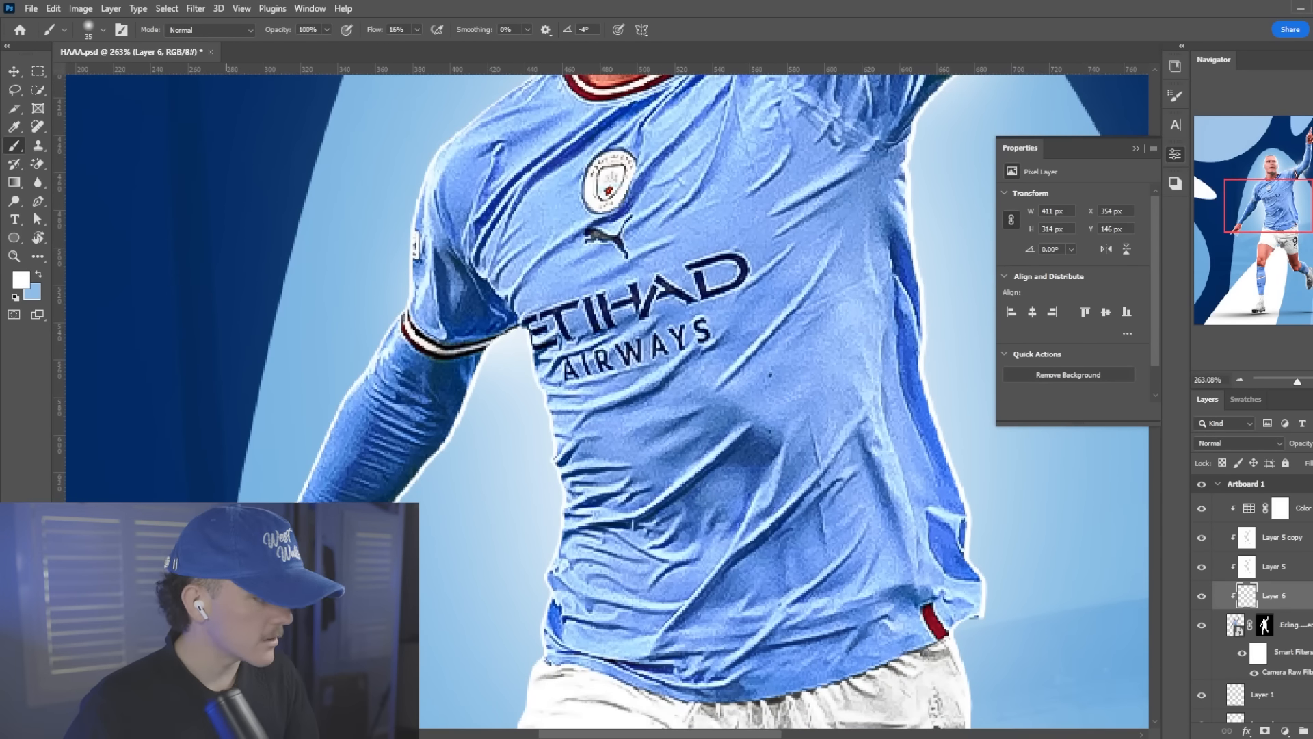
{"action": "key", "text": "bracketright"}
{"action": "left_click_drag", "start_coordinate": [225, 601], "coordinate": [435, 283]}
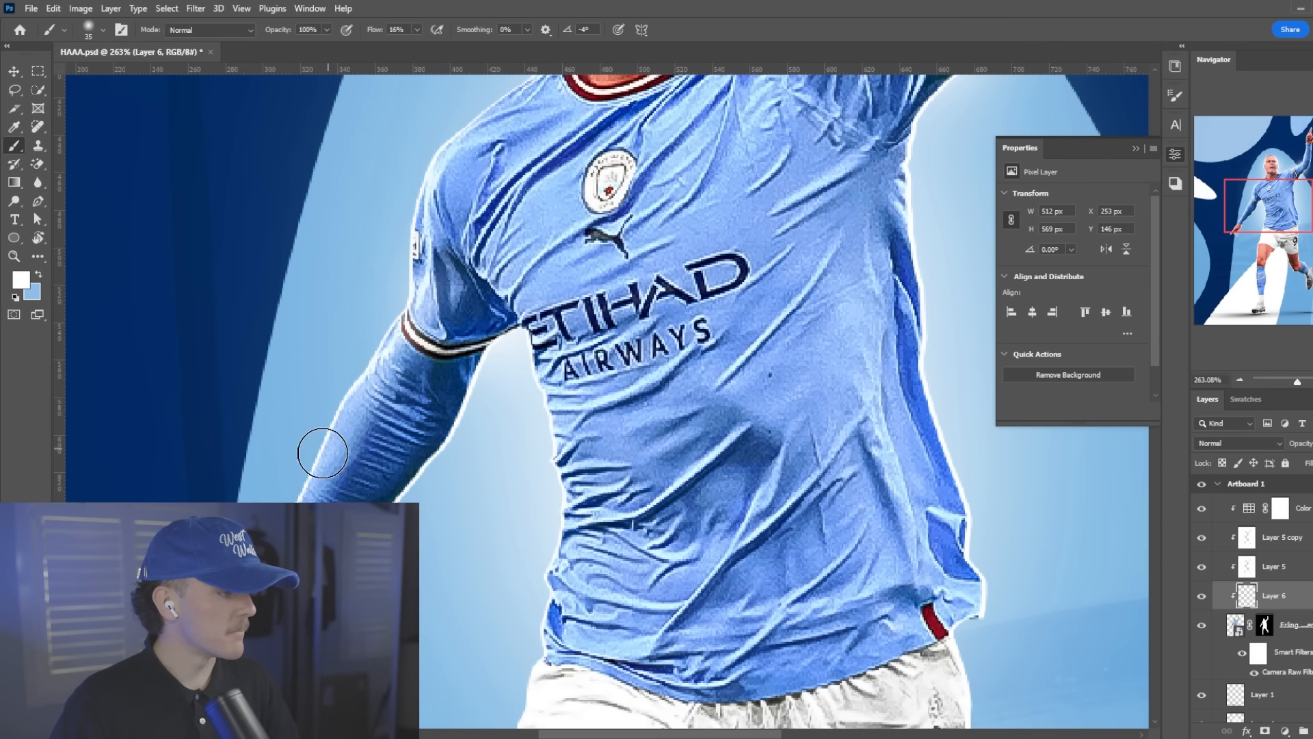
Enlarge the brush to size 45 and paint white light on the lowered arm's inner edge and the adjacent side of the shirt
{"action": "scroll", "coordinate": [381, 344], "scroll_direction": "up", "scroll_amount": 2}
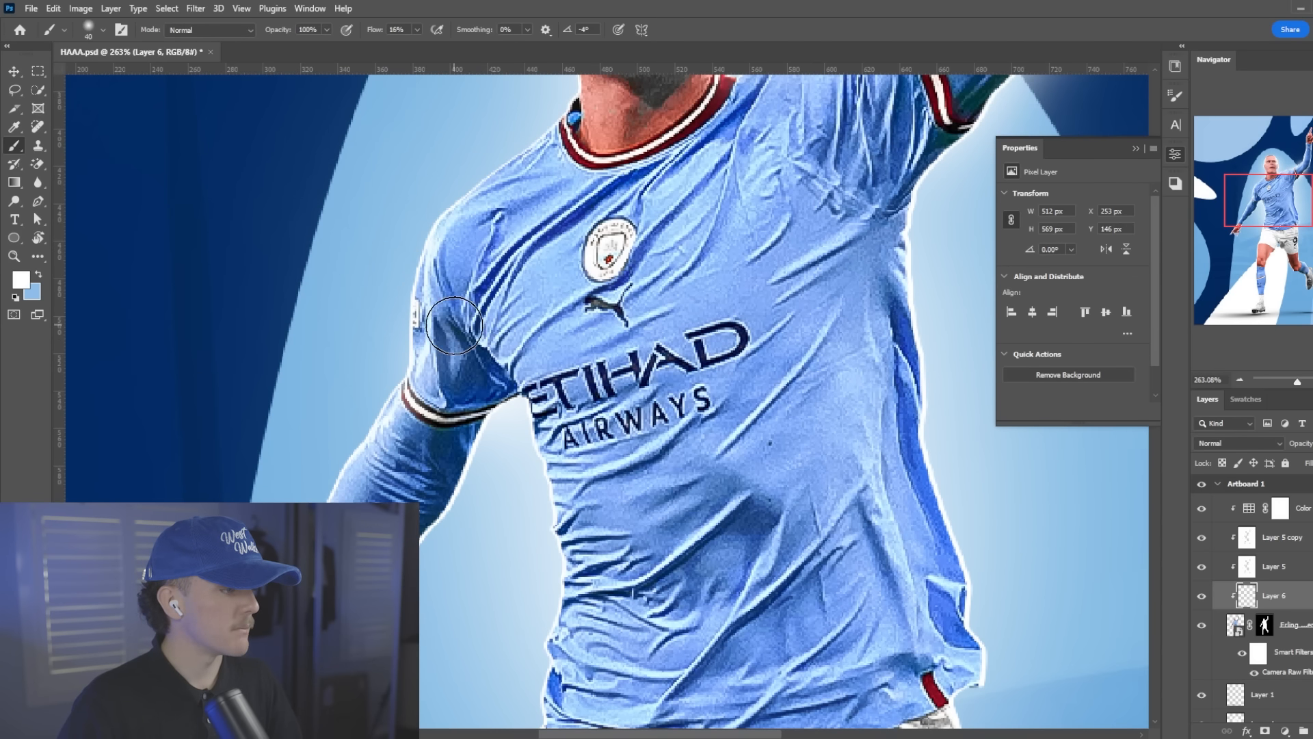
{"action": "scroll", "coordinate": [454, 326], "scroll_direction": "down", "scroll_amount": 2}
{"action": "key", "text": "bracketright"}
{"action": "left_click_drag", "start_coordinate": [484, 356], "coordinate": [410, 530]}
{"action": "left_click_drag", "start_coordinate": [527, 349], "coordinate": [524, 532]}
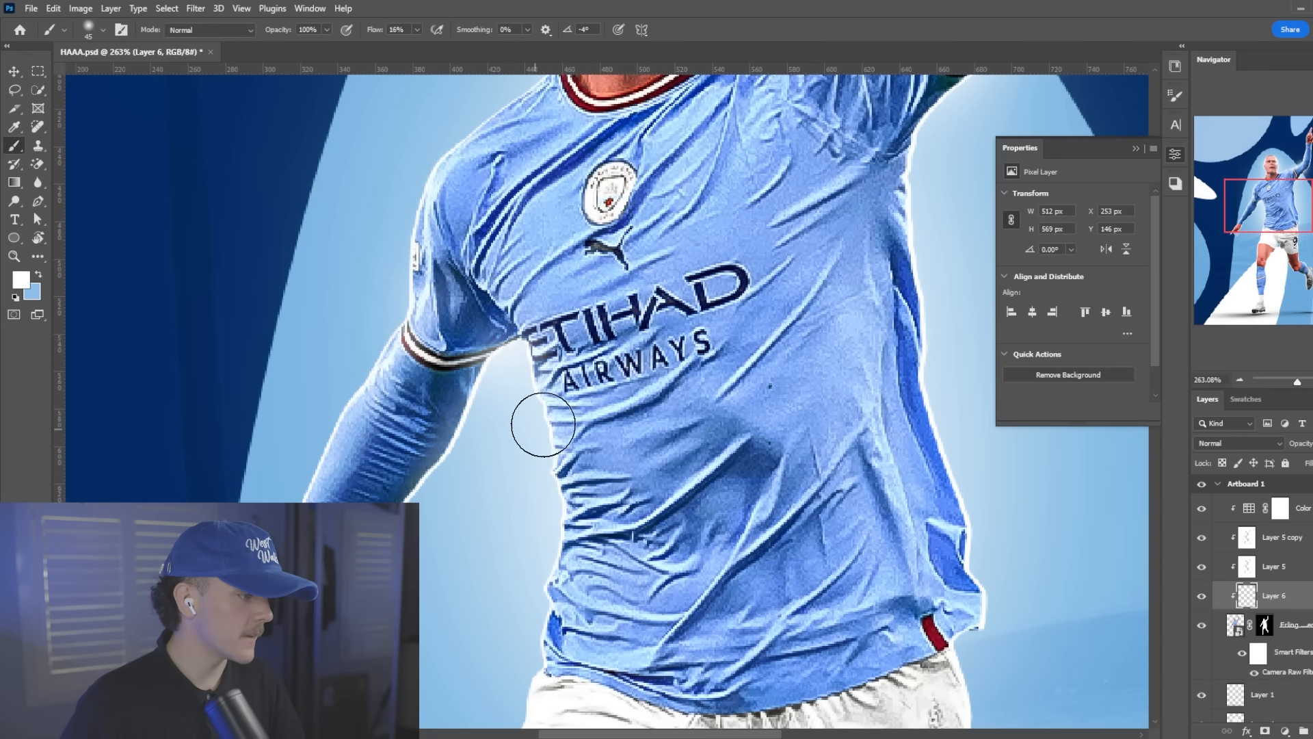
{"action": "scroll", "coordinate": [545, 383], "scroll_direction": "down", "scroll_amount": 3}
{"action": "left_click_drag", "start_coordinate": [547, 350], "coordinate": [551, 564]}
Paint white light along the shirt's edge below the raised arm, from the hem up to the armpit
{"action": "scroll", "coordinate": [678, 405], "scroll_direction": "down", "scroll_amount": 4}
{"action": "scroll", "coordinate": [879, 373], "scroll_direction": "up", "scroll_amount": 5}
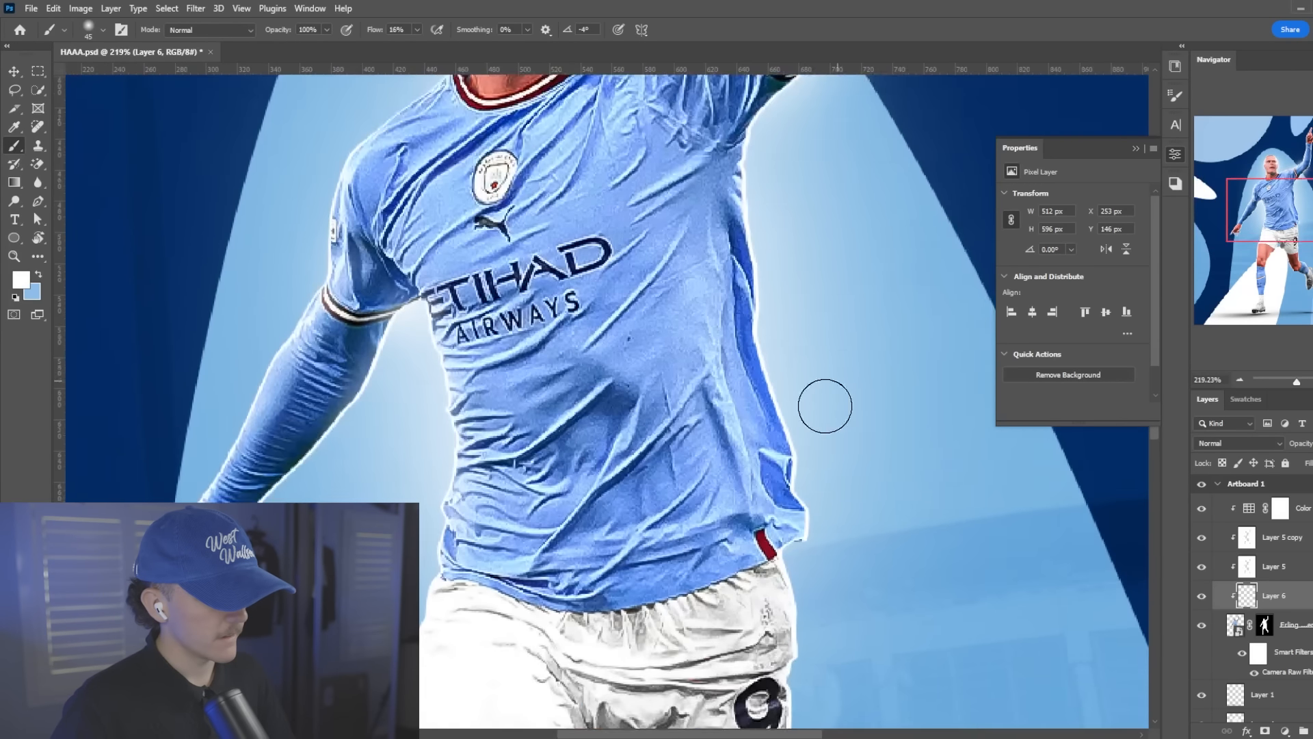
{"action": "scroll", "coordinate": [823, 409], "scroll_direction": "up", "scroll_amount": 3}
{"action": "mouse_move", "coordinate": [823, 630]}
{"action": "left_mouse_down"}
{"action": "mouse_move", "coordinate": [797, 569]}
{"action": "mouse_move", "coordinate": [740, 240]}
{"action": "mouse_move", "coordinate": [757, 183]}
{"action": "left_mouse_up"}
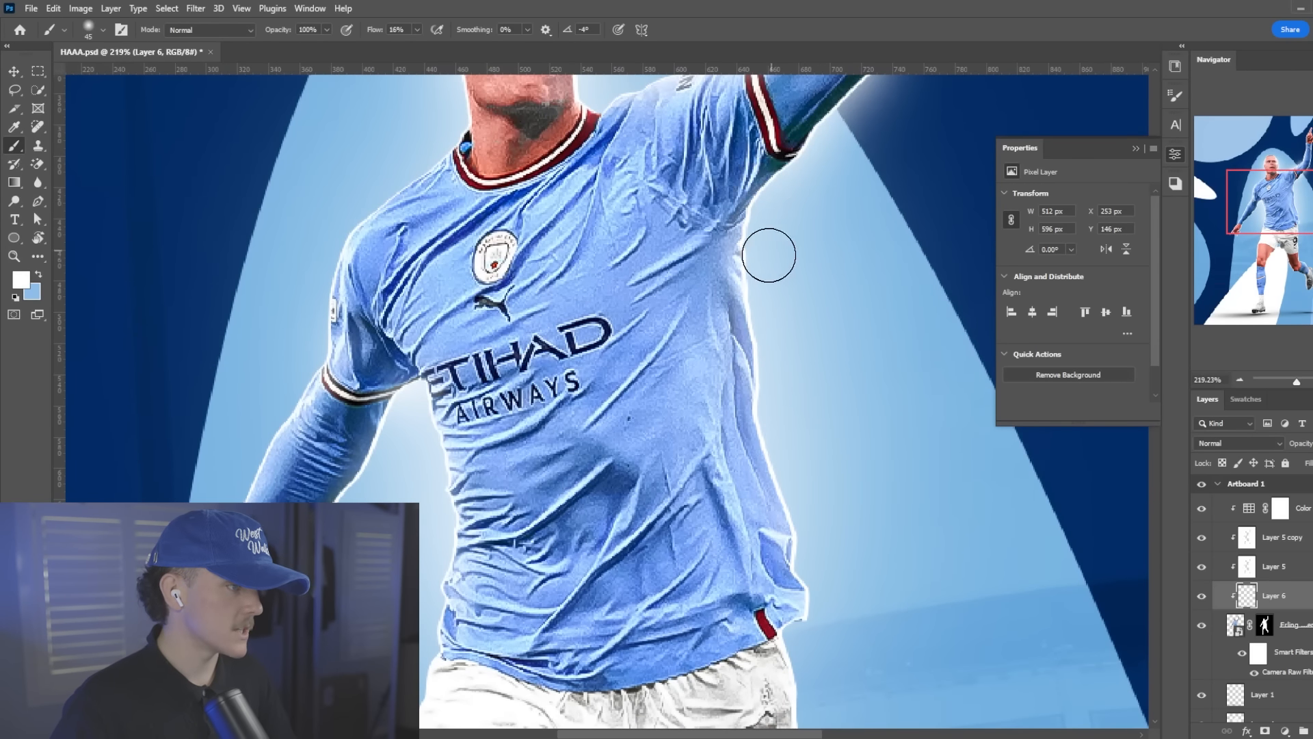
Paint white light along the underside of the raised arm, from the sleeve past the elbow to the fist
{"action": "scroll", "coordinate": [771, 255], "scroll_direction": "down", "scroll_amount": 6}
{"action": "scroll", "coordinate": [891, 137], "scroll_direction": "up", "scroll_amount": 6}
{"action": "scroll", "coordinate": [753, 328], "scroll_direction": "up", "scroll_amount": 5}
{"action": "left_click_drag", "start_coordinate": [681, 417], "coordinate": [719, 365]}
{"action": "left_click_drag", "start_coordinate": [838, 269], "coordinate": [842, 291]}
{"action": "scroll", "coordinate": [842, 290], "scroll_direction": "up", "scroll_amount": 3}
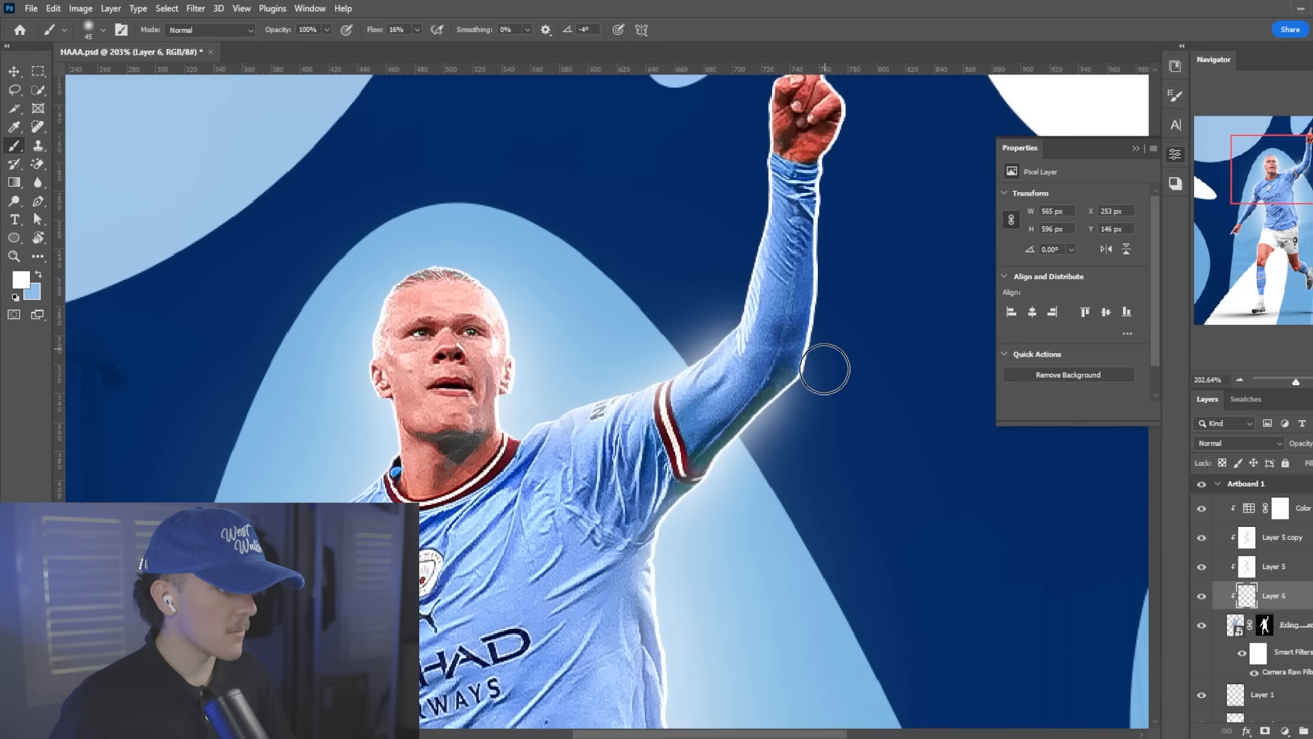
{"action": "left_click_drag", "start_coordinate": [827, 369], "coordinate": [835, 153]}
{"action": "scroll", "coordinate": [748, 438], "scroll_direction": "down", "scroll_amount": 7}
{"action": "scroll", "coordinate": [748, 437], "scroll_direction": "up", "scroll_amount": 2}
Add two new layers clipped above the player cutout and set both to the Overlay blend mode
{"action": "scroll", "coordinate": [753, 432], "scroll_direction": "up", "scroll_amount": 3}
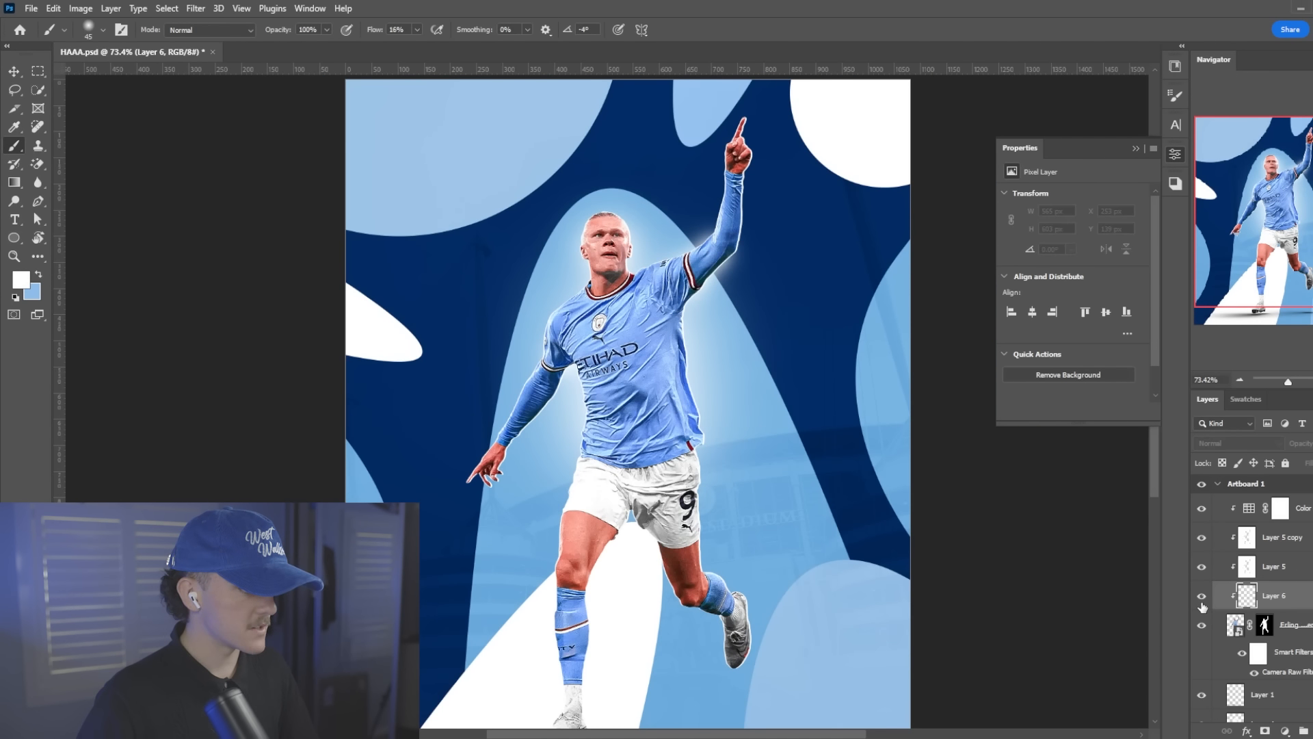
{"action": "scroll", "coordinate": [696, 349], "scroll_direction": "down", "scroll_amount": 2}
{"action": "scroll", "coordinate": [696, 350], "scroll_direction": "down", "scroll_amount": 1}
{"action": "scroll", "coordinate": [571, 308], "scroll_direction": "up", "scroll_amount": 3}
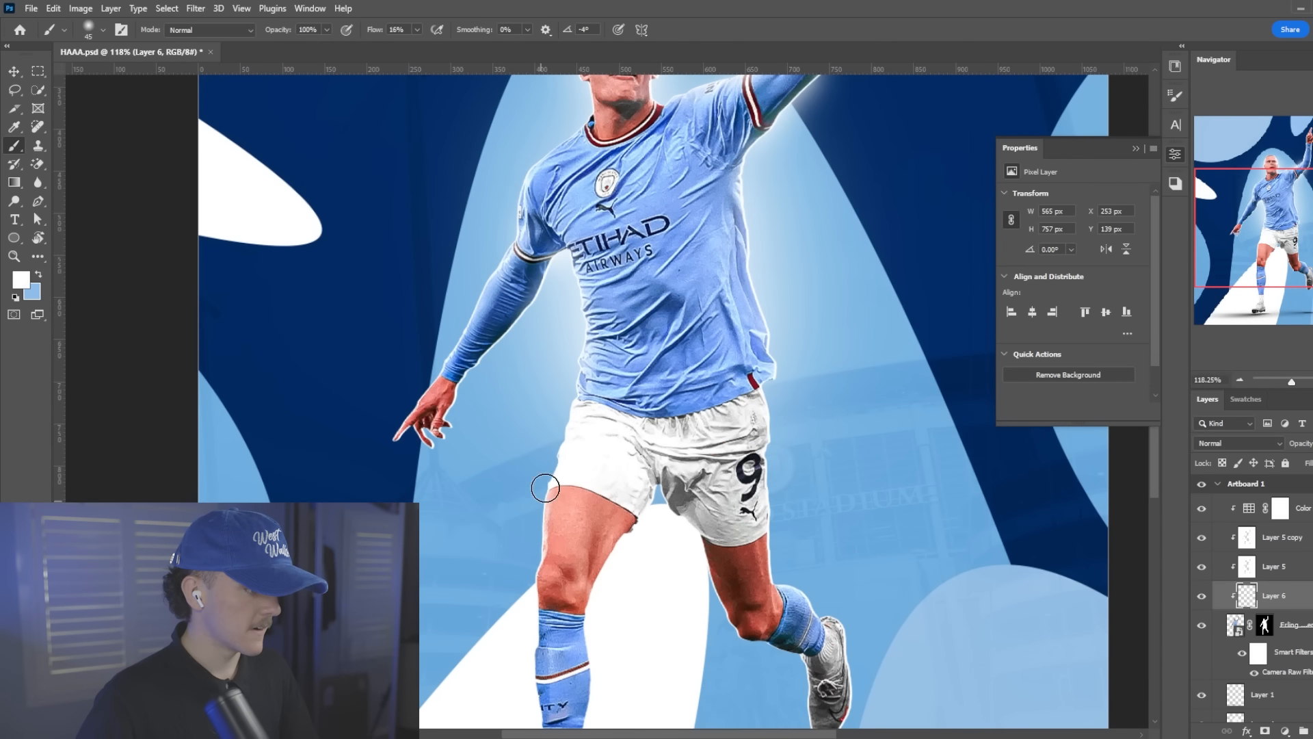
{"action": "key", "text": "ctrl+0"}
{"action": "left_click", "coordinate": [1304, 626]}
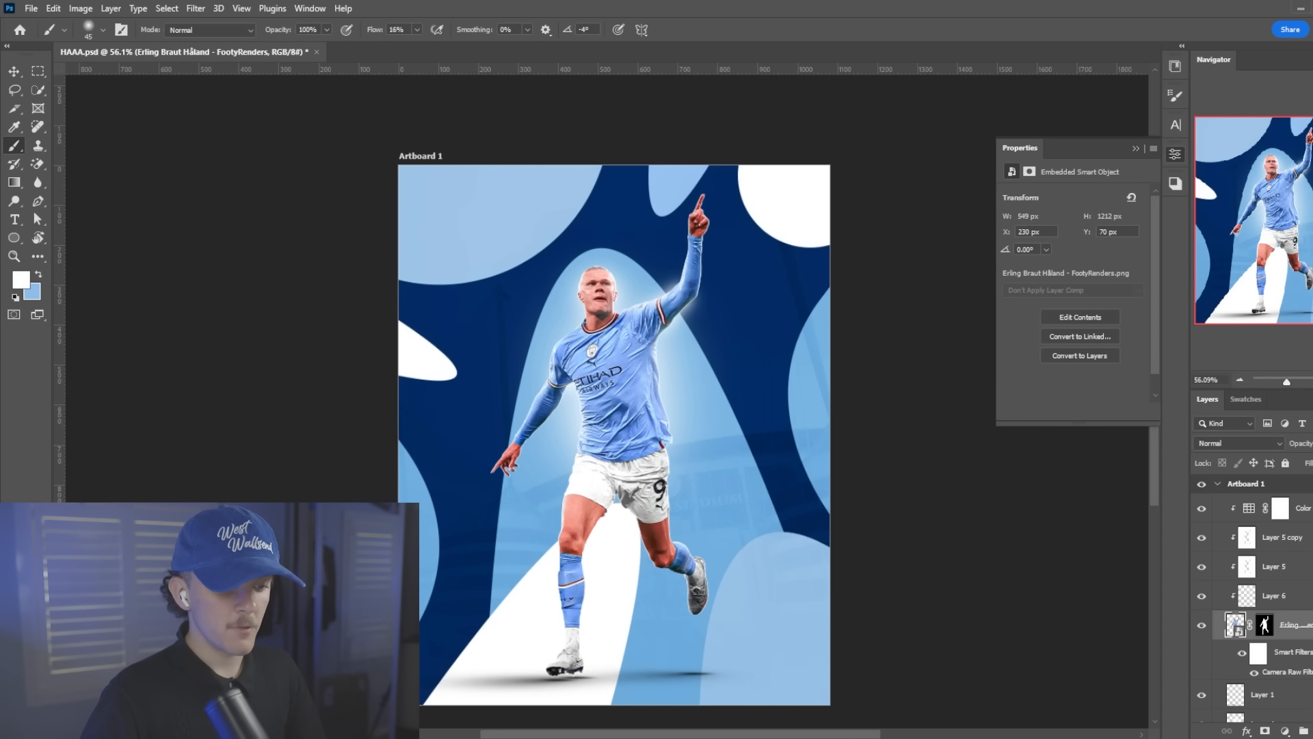
{"action": "key", "text": "ctrl+alt+shift+n"}
{"action": "key", "text": "ctrl+alt+shift+n"}
{"action": "left_click", "coordinate": [1292, 656], "text": "shift"}
{"action": "left_click", "coordinate": [1224, 443]}
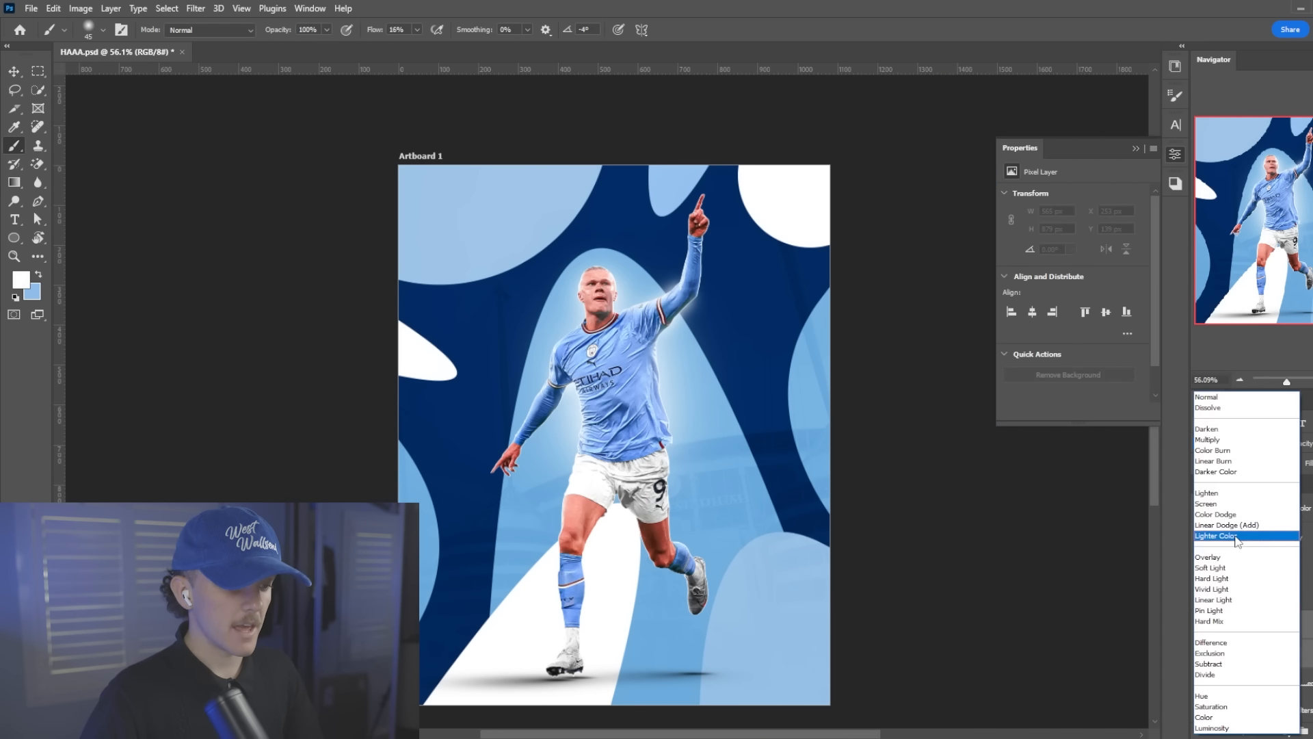
{"action": "left_click", "coordinate": [1237, 565]}
Rename the upper Overlay layer "w" and the lower one "b"
{"action": "double_click", "coordinate": [1276, 627]}
{"action": "type", "text": "w"}
{"action": "double_click", "coordinate": [1276, 653]}
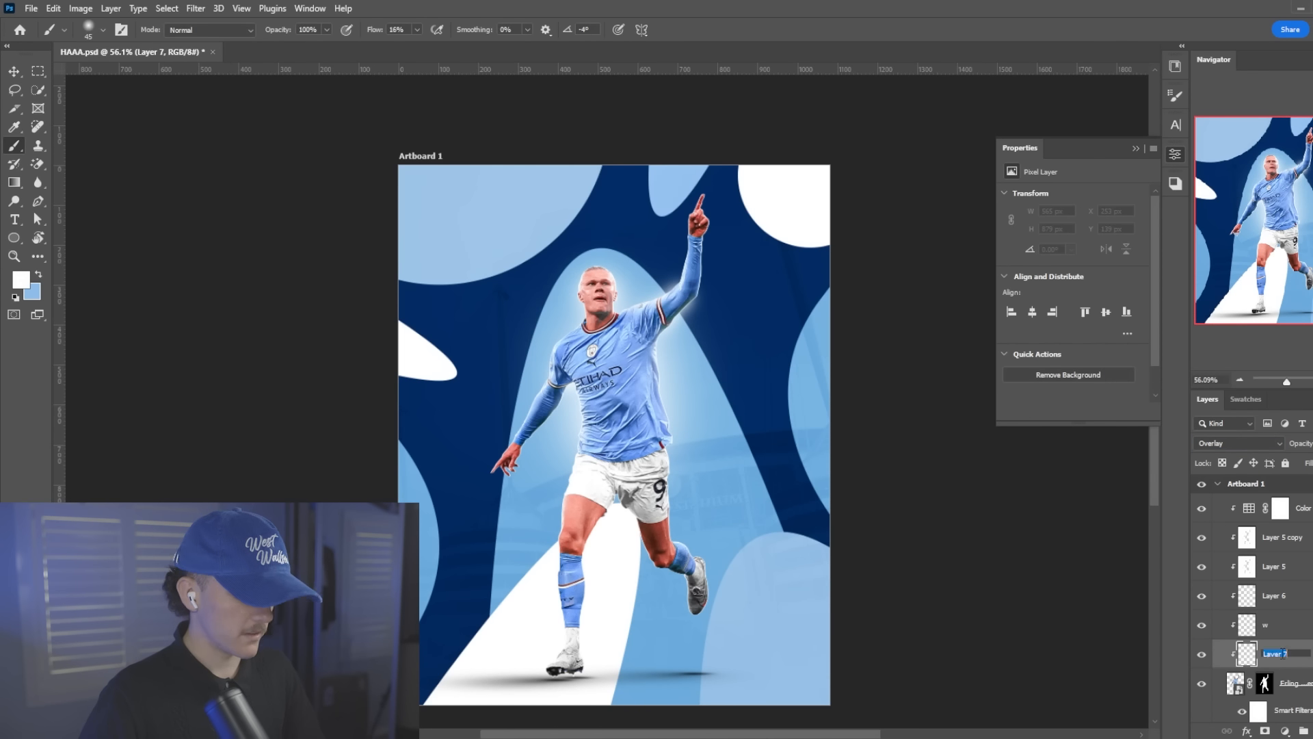
{"action": "type", "text": "b"}
On the "w" layer, paint a white highlight on the player's cheek with a small brush at 20% opacity and 100% flow
{"action": "left_click", "coordinate": [1307, 630]}
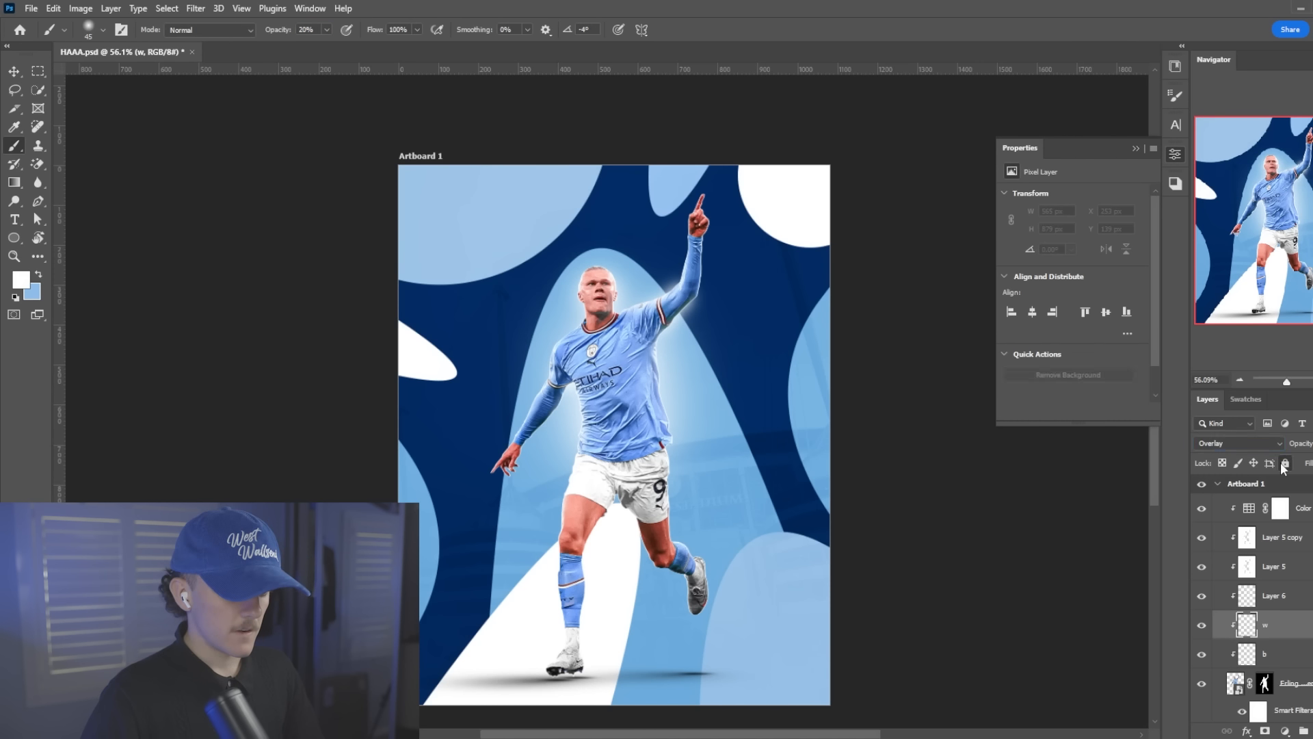
{"action": "scroll", "coordinate": [676, 348], "scroll_direction": "up", "scroll_amount": 8}
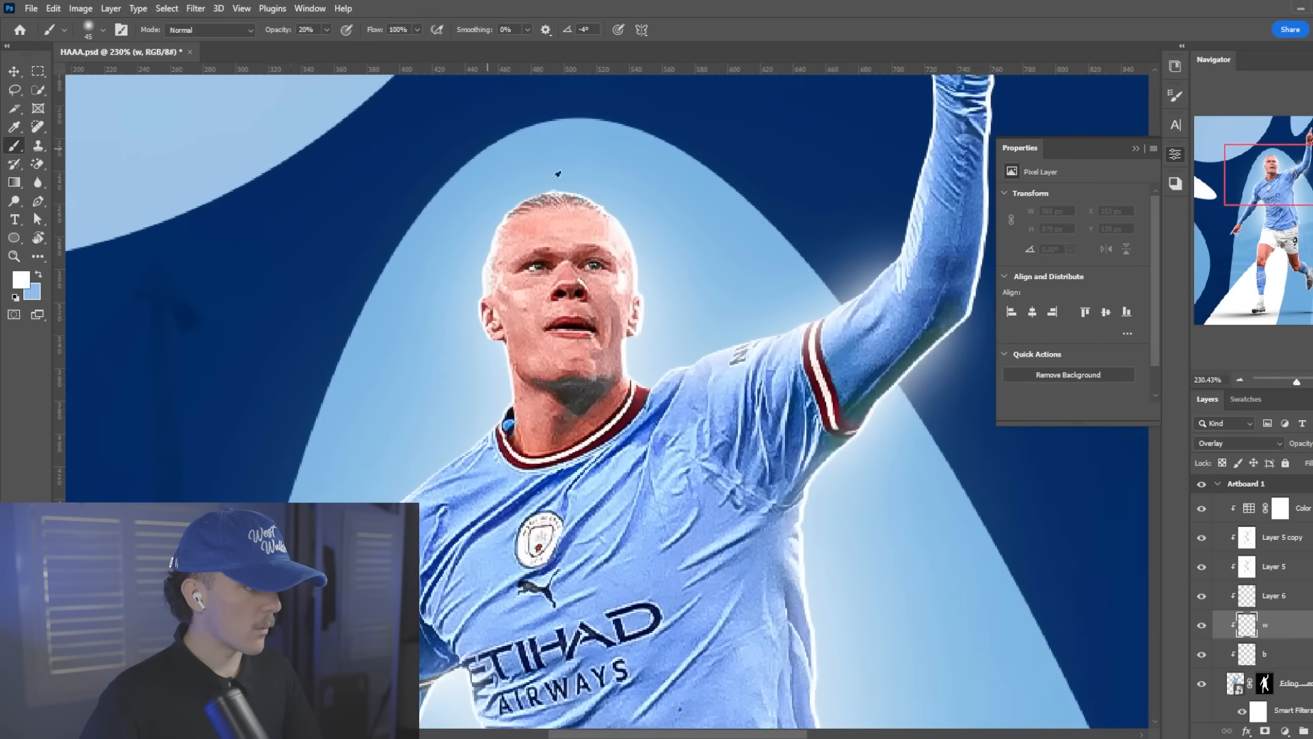
{"action": "key", "text": "bracketleft"}
{"action": "key", "text": "bracketleft"}
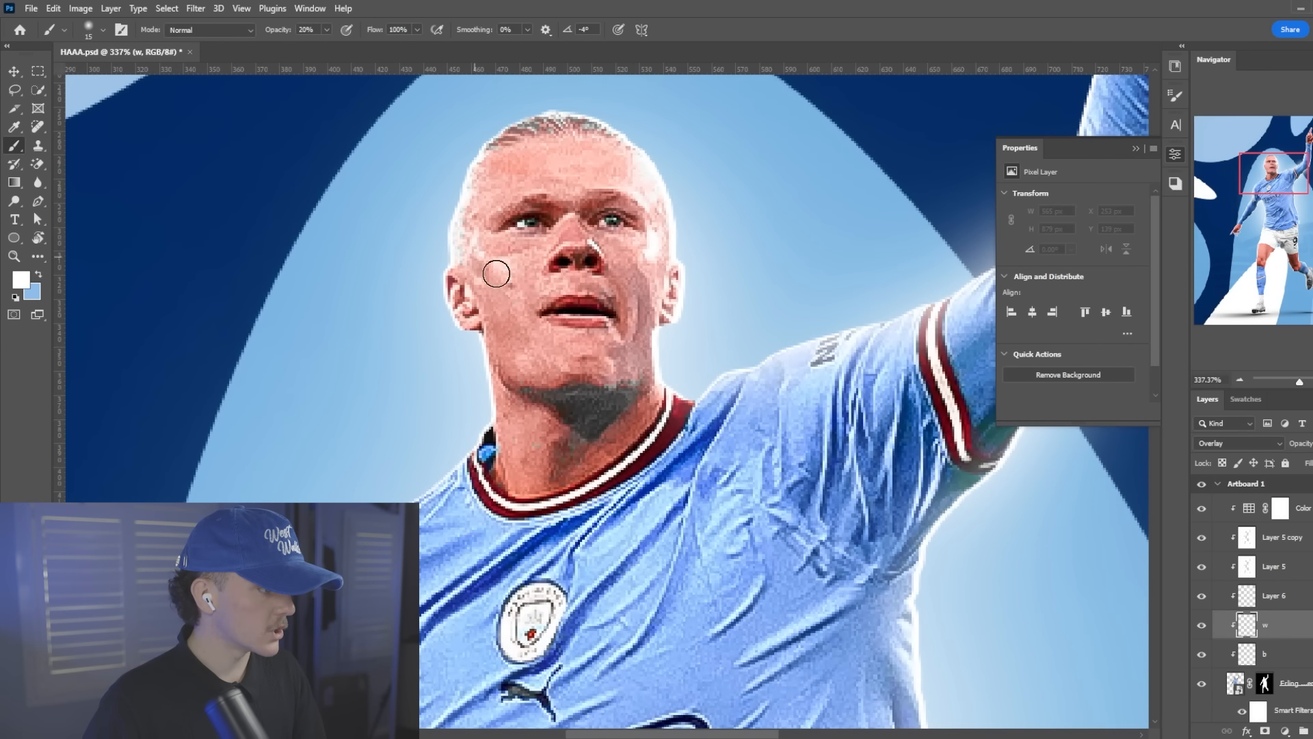
{"action": "key", "text": "bracketright"}
{"action": "mouse_move", "coordinate": [492, 274]}
{"action": "left_mouse_down"}
{"action": "mouse_move", "coordinate": [510, 279]}
{"action": "mouse_move", "coordinate": [524, 317]}
{"action": "left_mouse_up"}
Paint white highlights on the other side of the face, the forehead and the neck, adjusting the brush size to each area
{"action": "key", "text": "bracketleft"}
{"action": "key", "text": "bracketleft"}
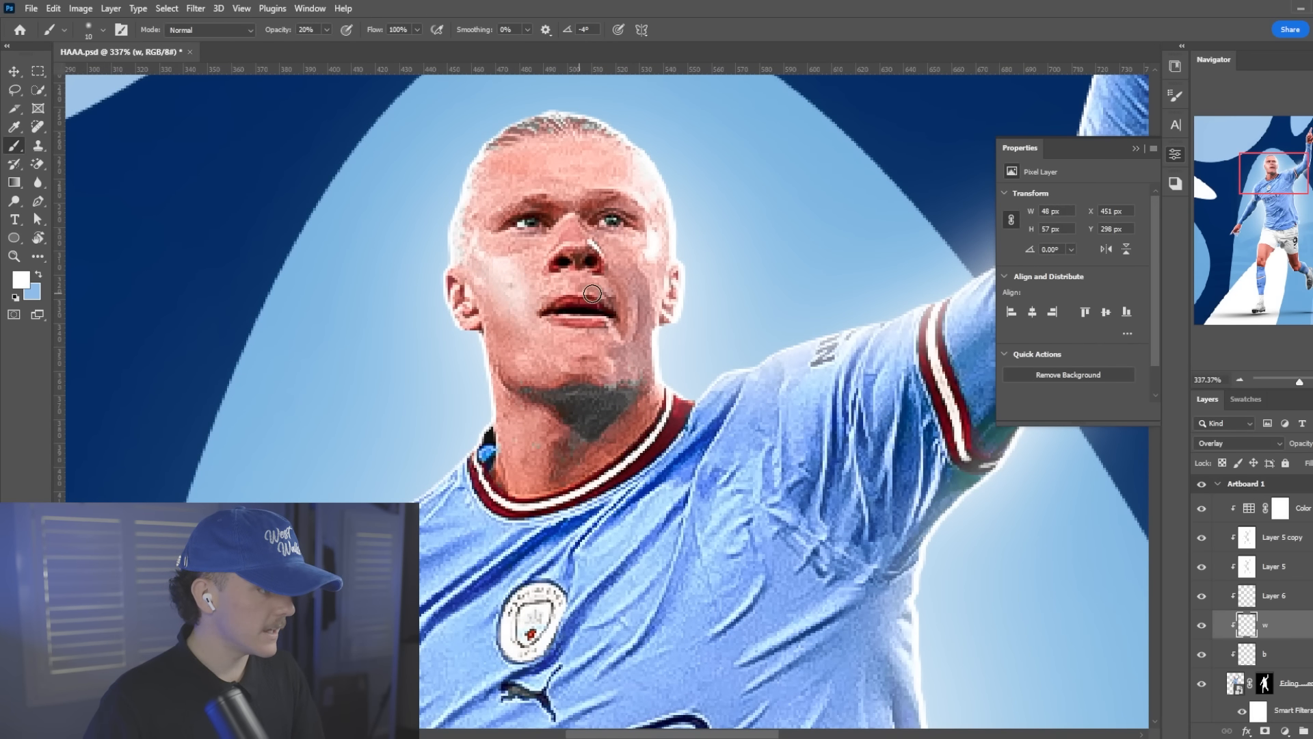
{"action": "left_click_drag", "start_coordinate": [650, 267], "coordinate": [652, 287]}
{"action": "mouse_move", "coordinate": [610, 161]}
{"action": "left_mouse_down"}
{"action": "mouse_move", "coordinate": [526, 146]}
{"action": "mouse_move", "coordinate": [494, 172]}
{"action": "left_mouse_up"}
{"action": "scroll", "coordinate": [519, 268], "scroll_direction": "down", "scroll_amount": 2}
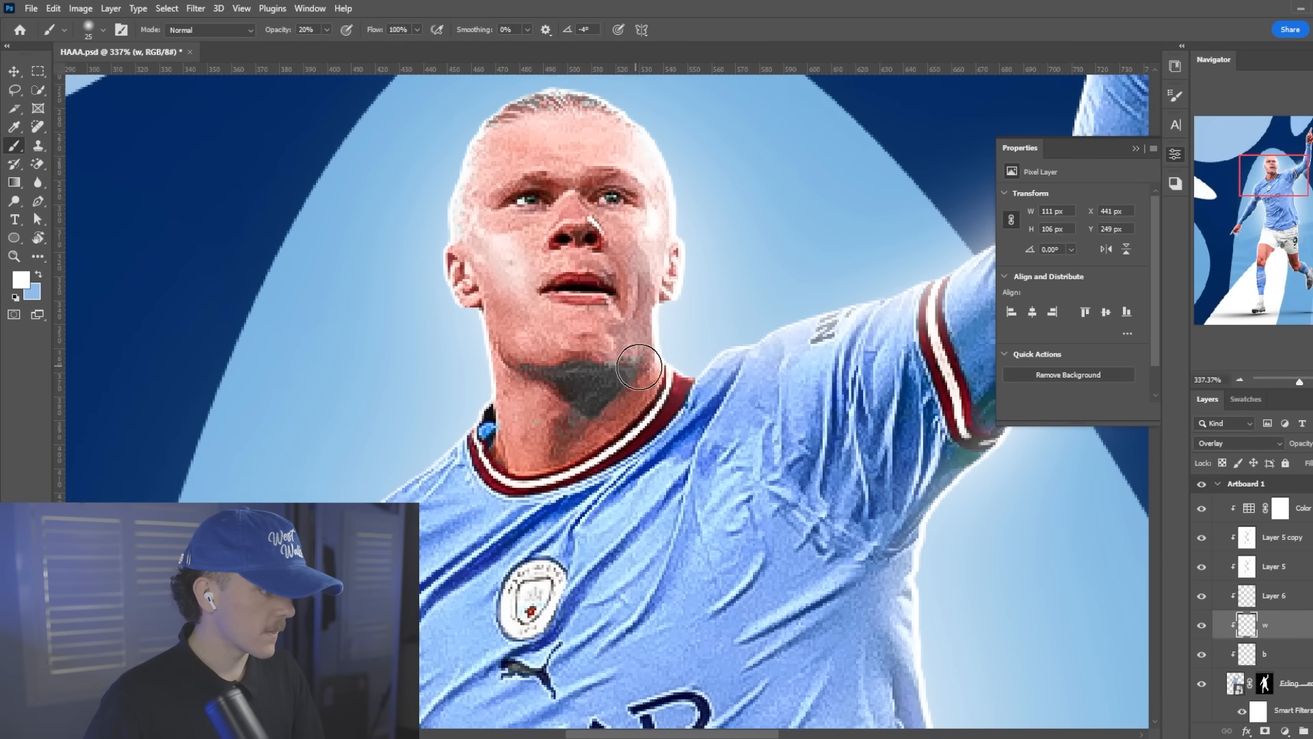
{"action": "key", "text": "bracketright"}
{"action": "mouse_move", "coordinate": [634, 297]}
{"action": "left_mouse_down"}
{"action": "mouse_move", "coordinate": [554, 363]}
{"action": "mouse_move", "coordinate": [557, 438]}
{"action": "left_mouse_up"}
Paint a white highlight down the thigh to the knee of the player's standing leg
{"action": "scroll", "coordinate": [753, 356], "scroll_direction": "down", "scroll_amount": 6}
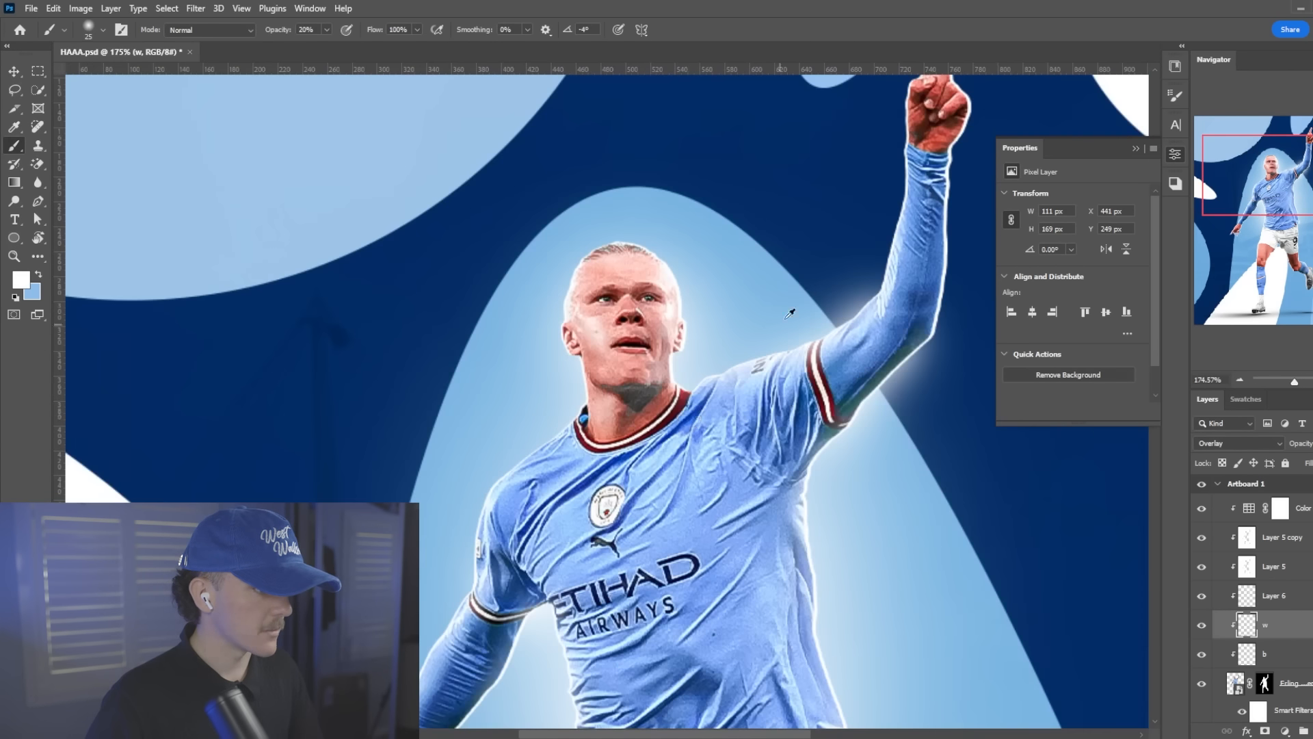
{"action": "scroll", "coordinate": [835, 247], "scroll_direction": "down", "scroll_amount": 5}
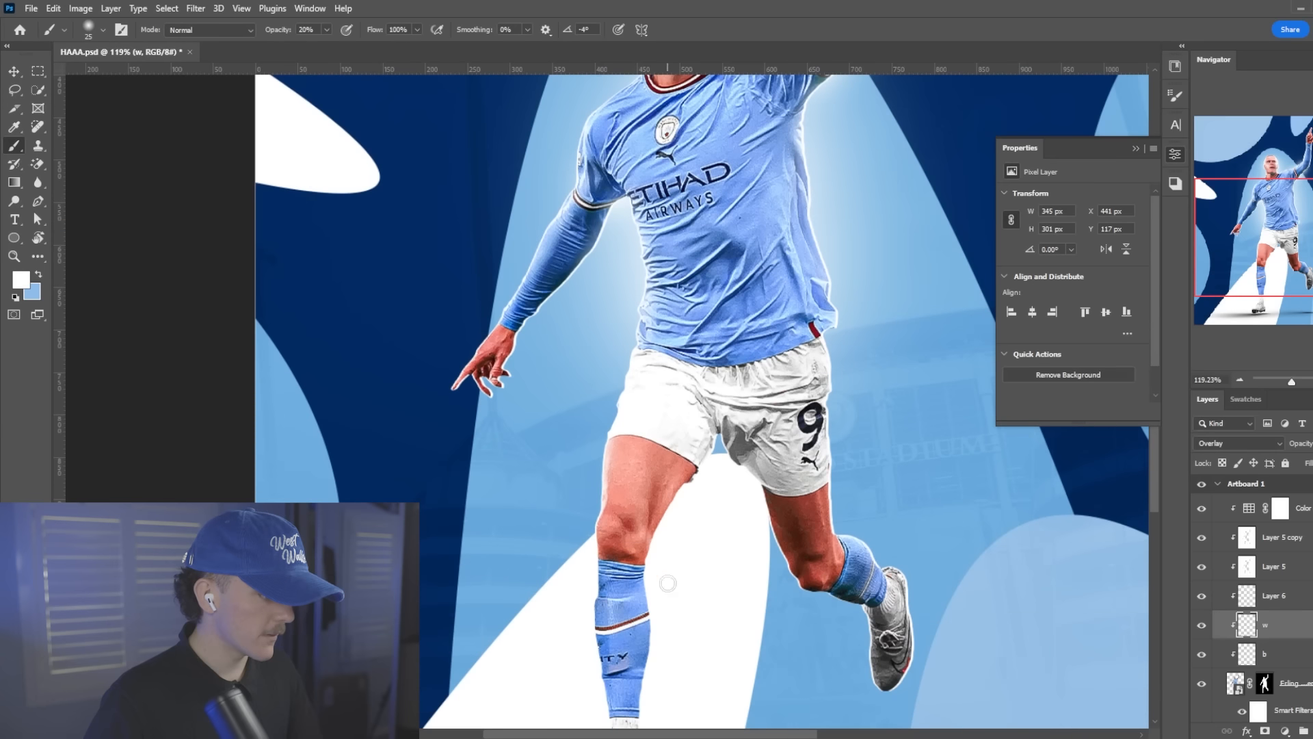
{"action": "left_click_drag", "start_coordinate": [632, 444], "coordinate": [648, 533]}
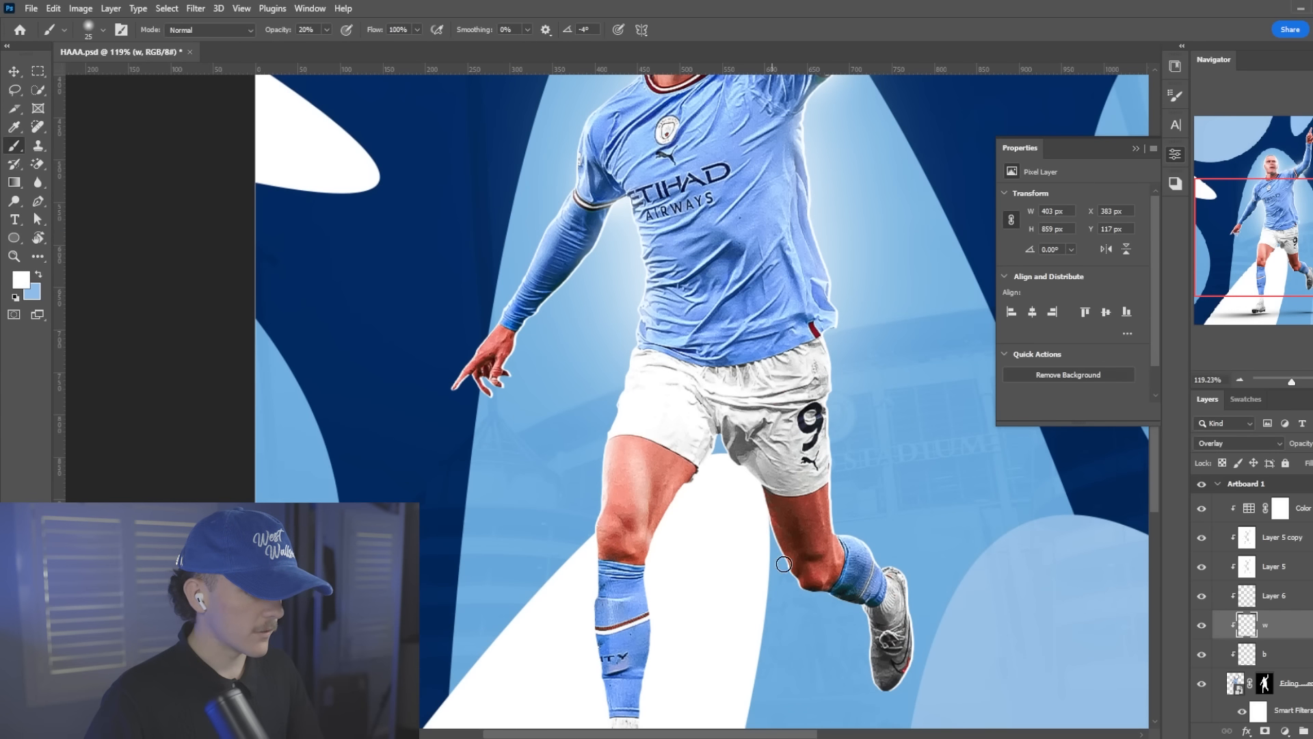
On the "b" layer, paint black shading around the nose with a size 15 brush at 20% opacity
{"action": "scroll", "coordinate": [548, 341], "scroll_direction": "up", "scroll_amount": 5}
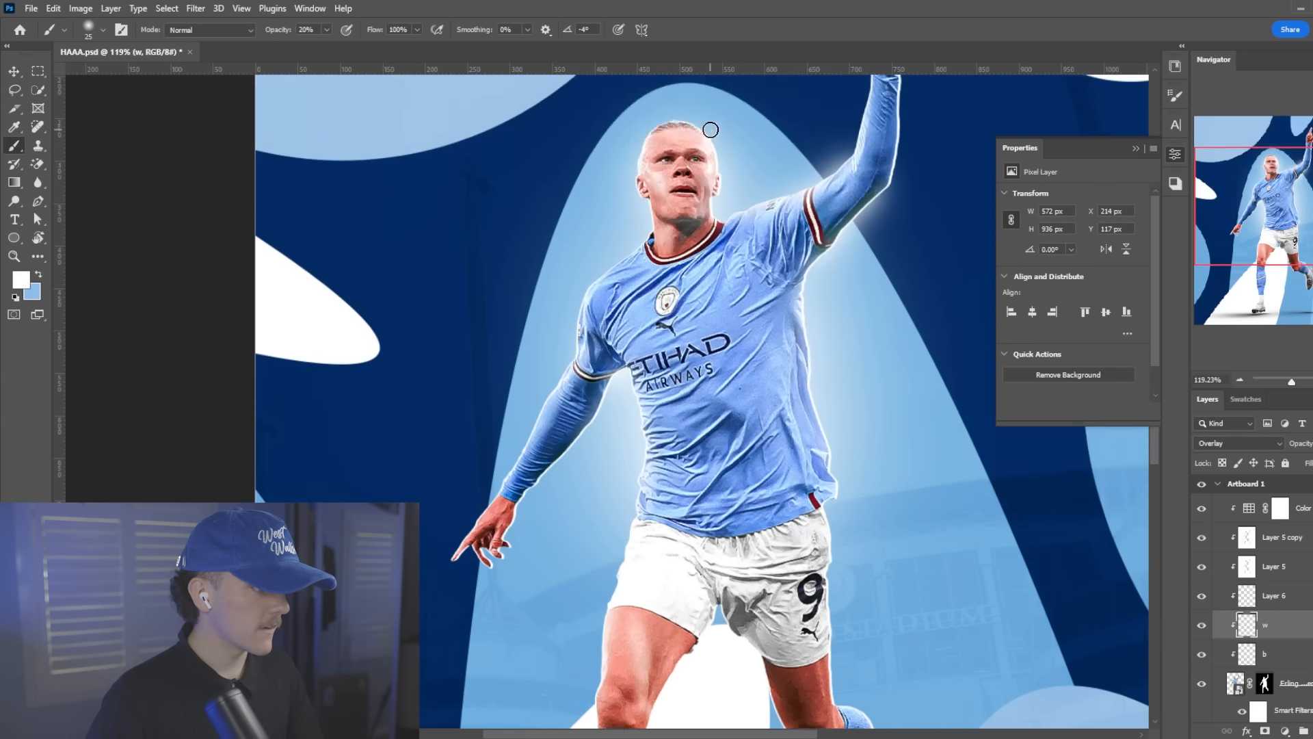
{"action": "scroll", "coordinate": [648, 332], "scroll_direction": "up", "scroll_amount": 5}
{"action": "key", "text": "bracketleft"}
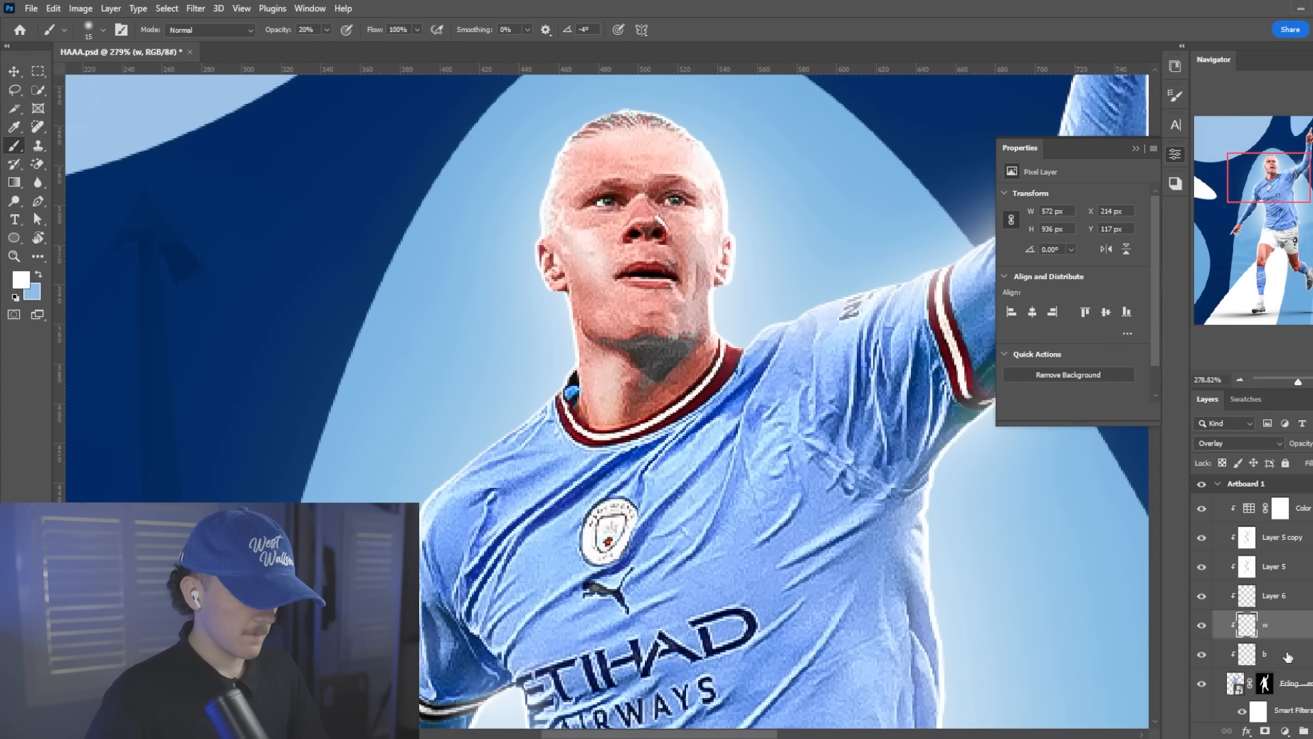
{"action": "left_click", "coordinate": [1288, 656]}
{"action": "key", "text": "x"}
{"action": "scroll", "coordinate": [512, 223], "scroll_direction": "up", "scroll_amount": 3}
{"action": "scroll", "coordinate": [732, 286], "scroll_direction": "up", "scroll_amount": 2}
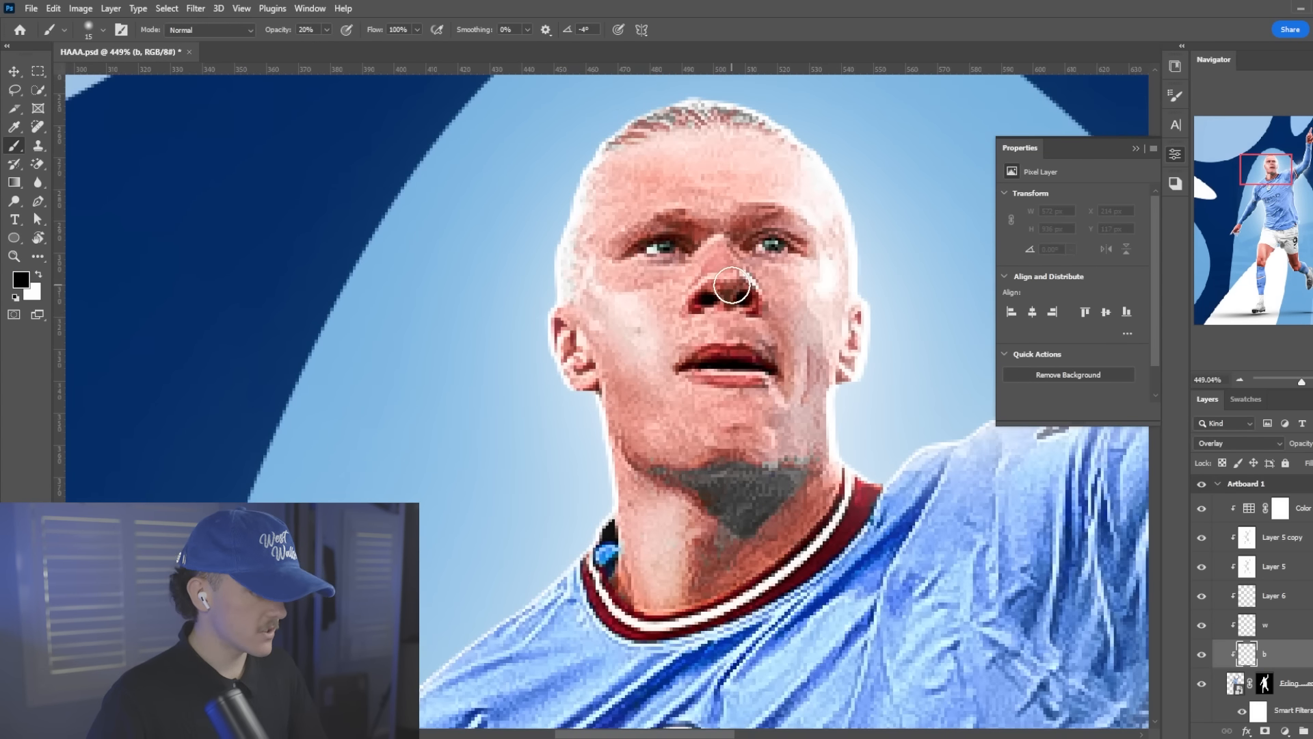
{"action": "mouse_move", "coordinate": [692, 227]}
{"action": "left_mouse_down"}
{"action": "mouse_move", "coordinate": [670, 259]}
{"action": "mouse_move", "coordinate": [718, 247]}
{"action": "mouse_move", "coordinate": [695, 326]}
{"action": "mouse_move", "coordinate": [767, 327]}
{"action": "left_mouse_up"}
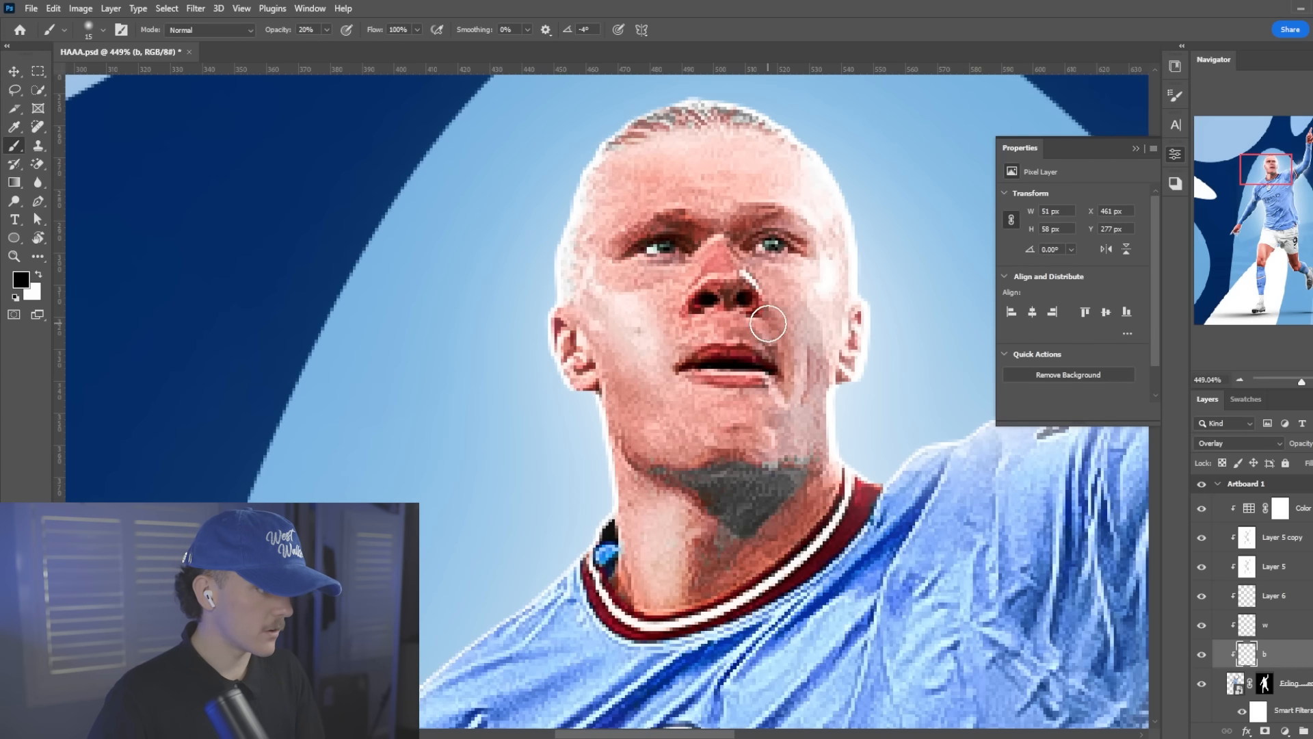
Paint black shading along the player's jawline and chin on the "b" layer with a slightly larger brush
{"action": "key", "text": "bracketright"}
{"action": "mouse_move", "coordinate": [746, 380]}
{"action": "left_mouse_down"}
{"action": "mouse_move", "coordinate": [615, 398]}
{"action": "mouse_move", "coordinate": [632, 448]}
{"action": "left_mouse_up"}
{"action": "left_click_drag", "start_coordinate": [804, 463], "coordinate": [670, 468]}
{"action": "scroll", "coordinate": [725, 478], "scroll_direction": "down", "scroll_amount": 3}
{"action": "key", "text": "bracketleft"}
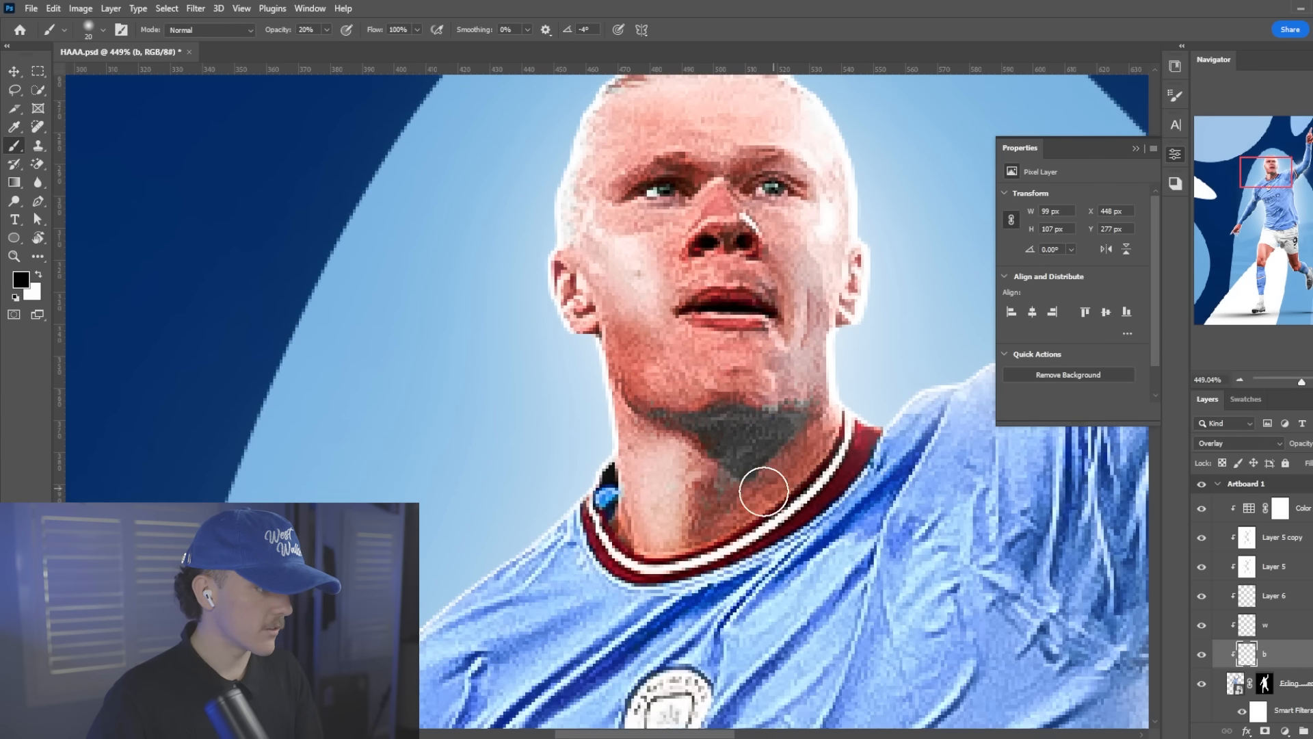
Paint black shading across the player's neck above the collar and along the side of the head
{"action": "left_click_drag", "start_coordinate": [763, 491], "coordinate": [707, 502]}
{"action": "left_click_drag", "start_coordinate": [831, 437], "coordinate": [633, 527]}
{"action": "scroll", "coordinate": [598, 383], "scroll_direction": "up", "scroll_amount": 4}
{"action": "mouse_move", "coordinate": [618, 179]}
{"action": "left_mouse_down"}
{"action": "mouse_move", "coordinate": [771, 161]}
{"action": "mouse_move", "coordinate": [595, 225]}
{"action": "mouse_move", "coordinate": [580, 318]}
{"action": "left_mouse_up"}
{"action": "scroll", "coordinate": [653, 437], "scroll_direction": "down", "scroll_amount": 4}
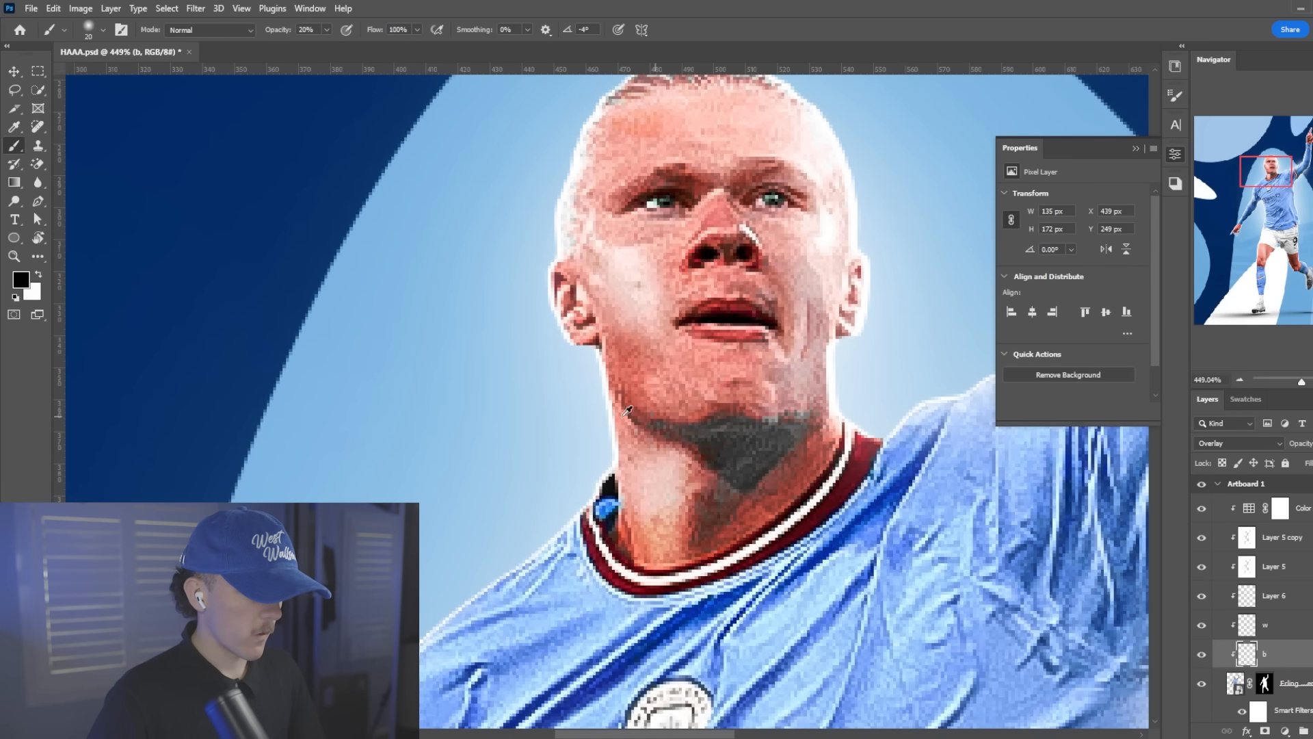
Paint black shading around the knee and along the inner thigh of the player's standing leg
{"action": "scroll", "coordinate": [696, 364], "scroll_direction": "down", "scroll_amount": 5}
{"action": "scroll", "coordinate": [683, 383], "scroll_direction": "down", "scroll_amount": 5}
{"action": "scroll", "coordinate": [599, 444], "scroll_direction": "up", "scroll_amount": 6}
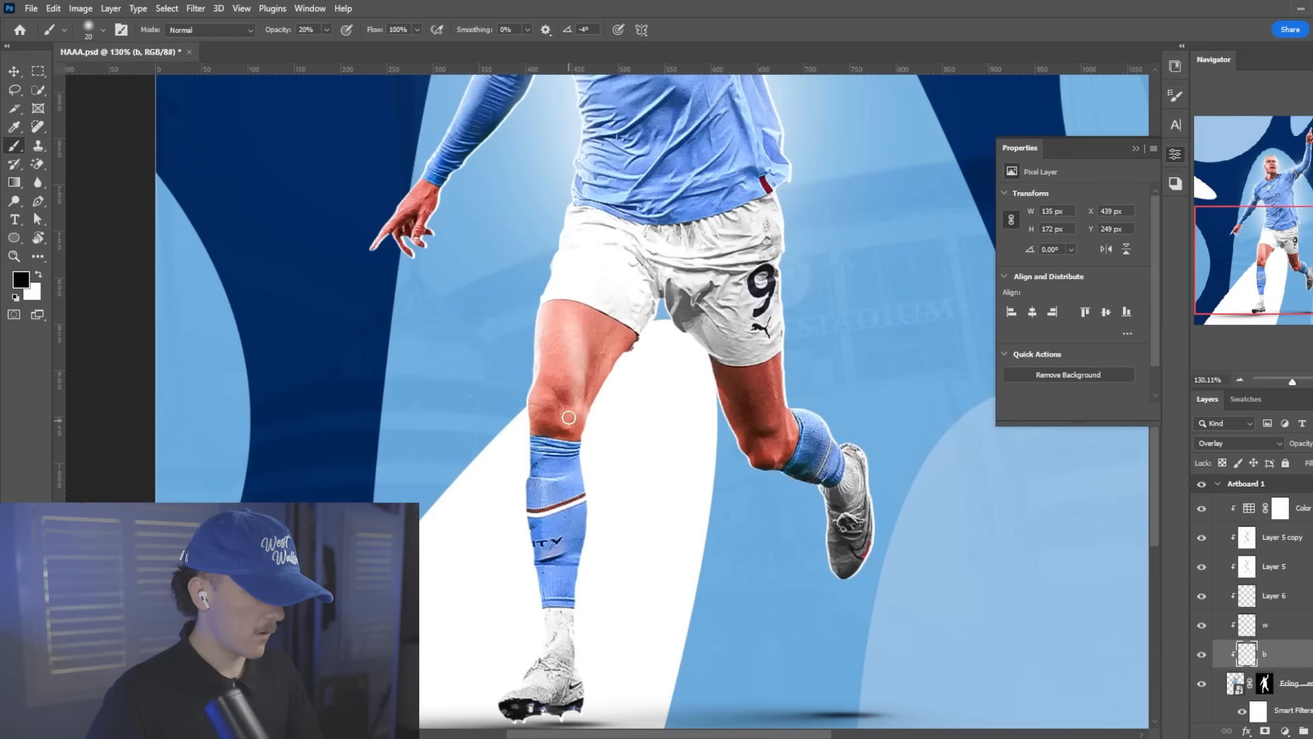
{"action": "mouse_move", "coordinate": [573, 430]}
{"action": "left_mouse_down"}
{"action": "mouse_move", "coordinate": [586, 337]}
{"action": "mouse_move", "coordinate": [581, 400]}
{"action": "left_mouse_up"}
{"action": "left_click_drag", "start_coordinate": [618, 325], "coordinate": [601, 396]}
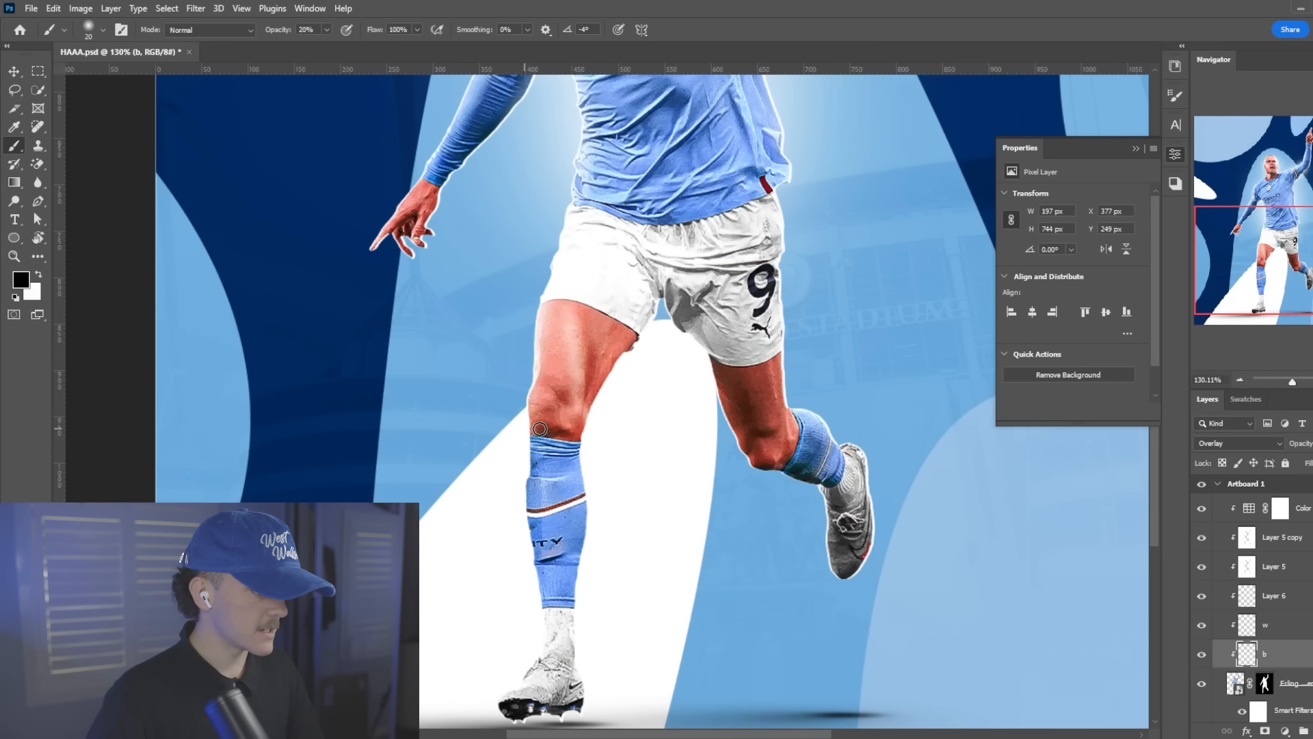
Switch to the "w" layer and paint a white highlight on the thigh of the standing leg
{"action": "key", "text": "alt+bracketright"}
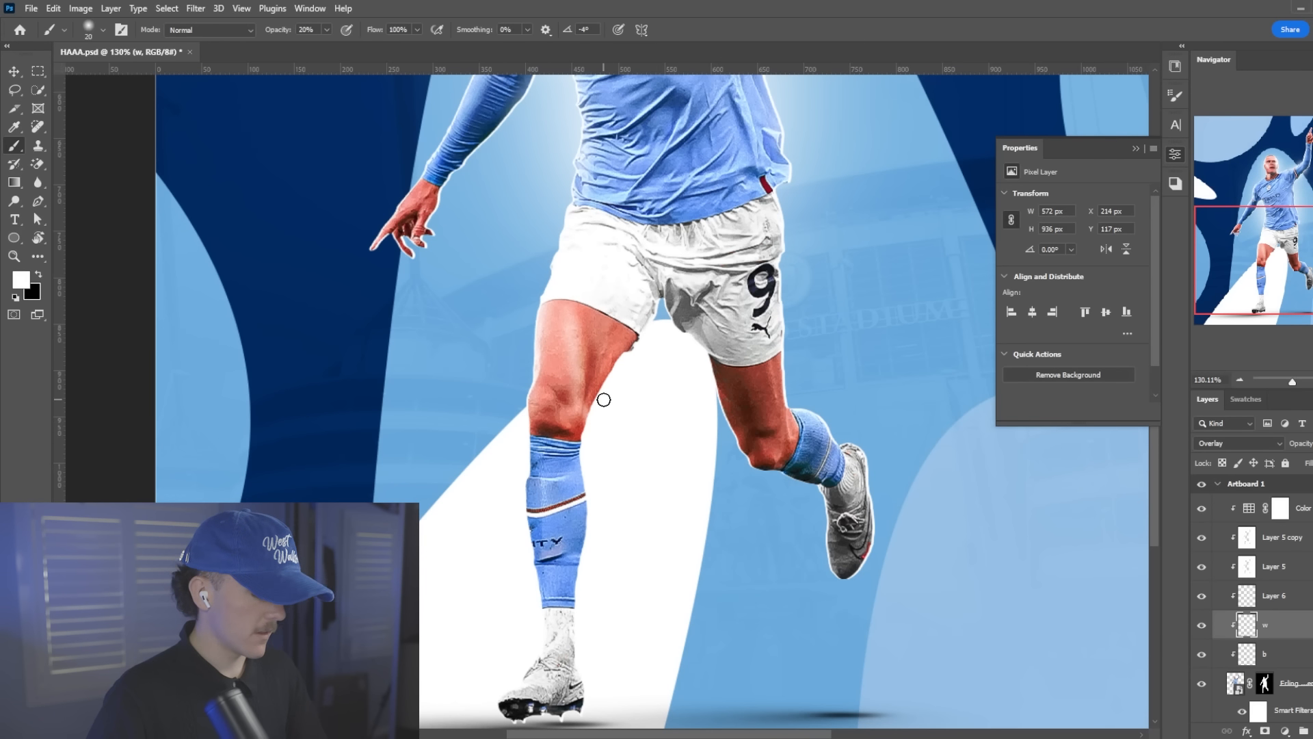
{"action": "mouse_move", "coordinate": [556, 333]}
{"action": "left_mouse_down"}
{"action": "mouse_move", "coordinate": [581, 410]}
{"action": "mouse_move", "coordinate": [590, 366]}
{"action": "left_mouse_up"}
{"action": "key", "text": "bracketleft"}
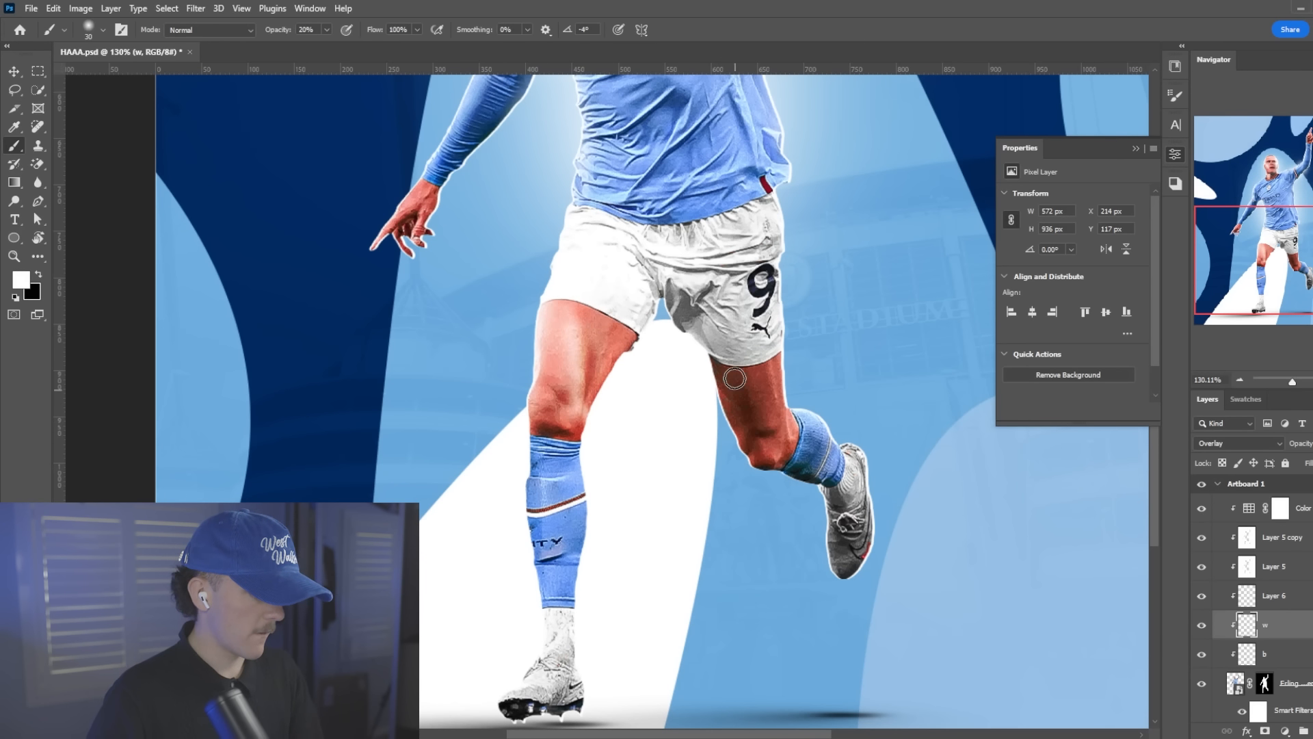
{"action": "scroll", "coordinate": [735, 444], "scroll_direction": "up", "scroll_amount": 3}
{"action": "scroll", "coordinate": [722, 354], "scroll_direction": "up", "scroll_amount": 7}
{"action": "key", "text": "bracketleft"}
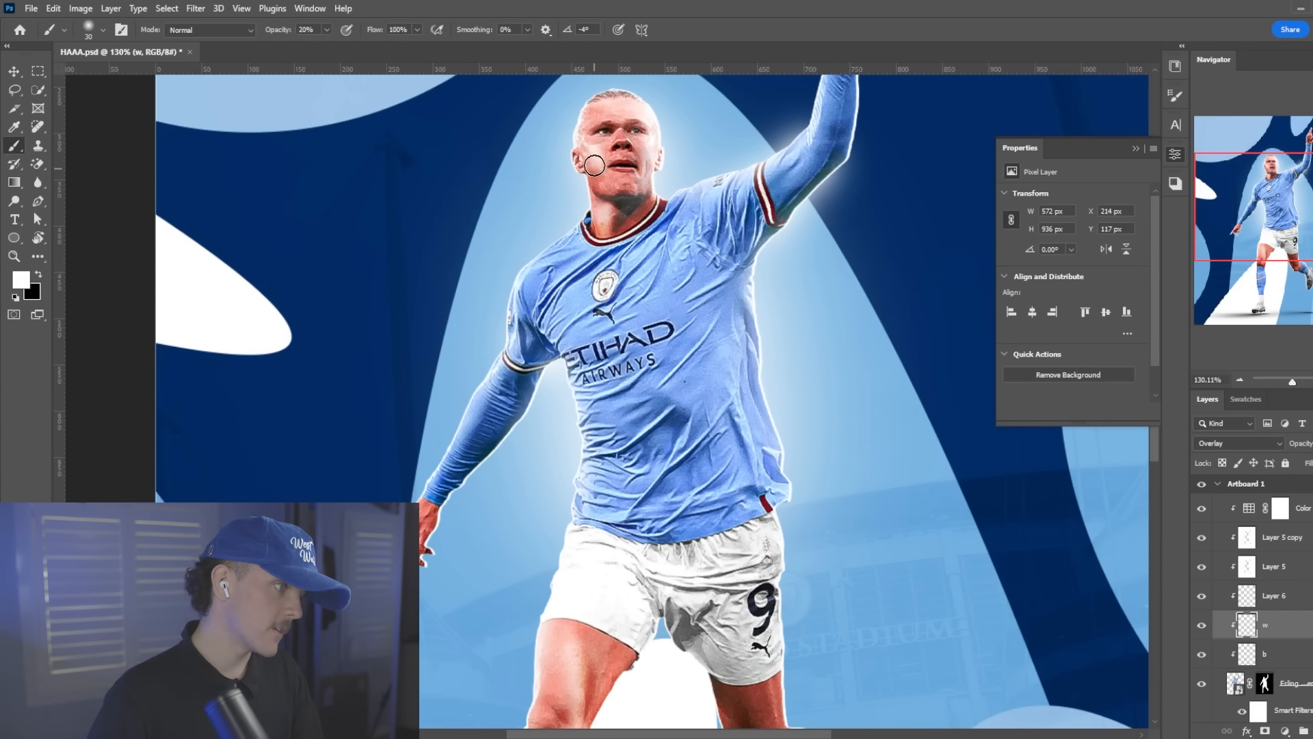
Toggle the visibility of the "b" and "w" layers to compare the player with and without the shading
{"action": "scroll", "coordinate": [691, 167], "scroll_direction": "up", "scroll_amount": 2}
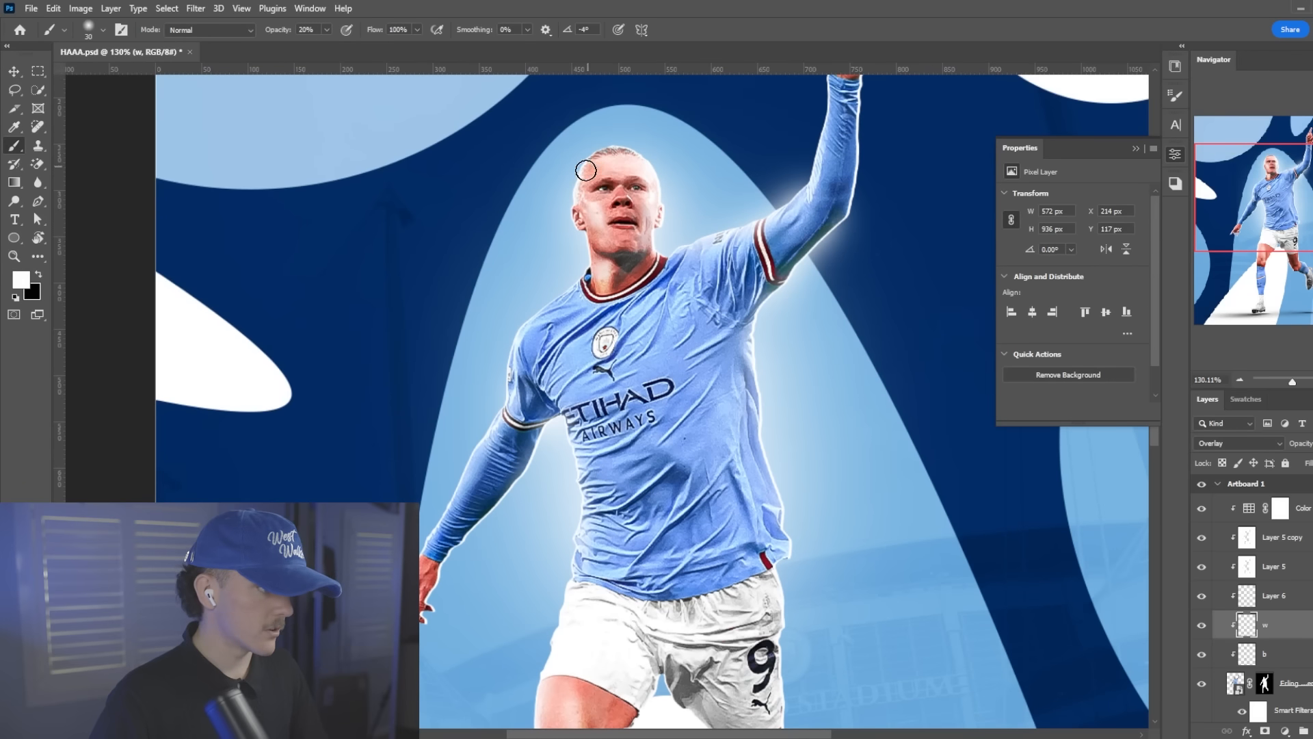
{"action": "scroll", "coordinate": [568, 307], "scroll_direction": "down", "scroll_amount": 6}
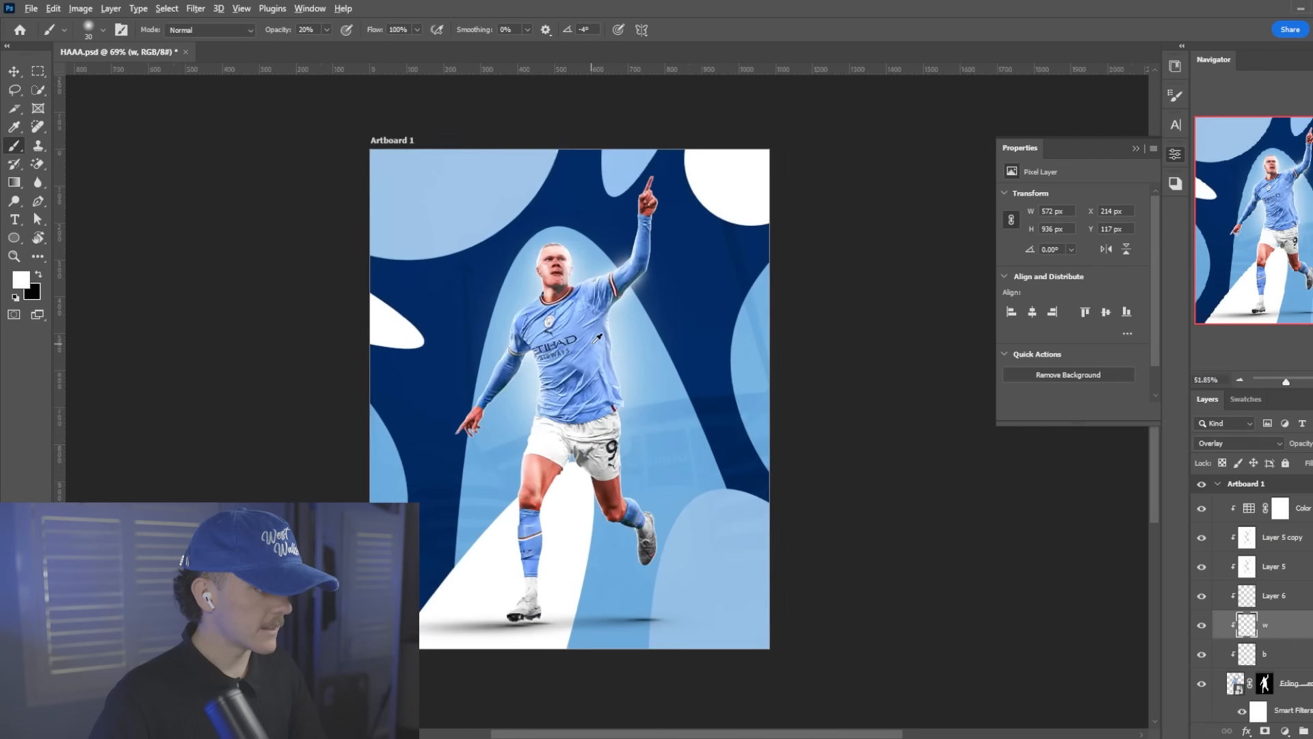
{"action": "scroll", "coordinate": [736, 376], "scroll_direction": "up", "scroll_amount": 1}
{"action": "left_click_drag", "start_coordinate": [1200, 659], "coordinate": [1201, 625]}
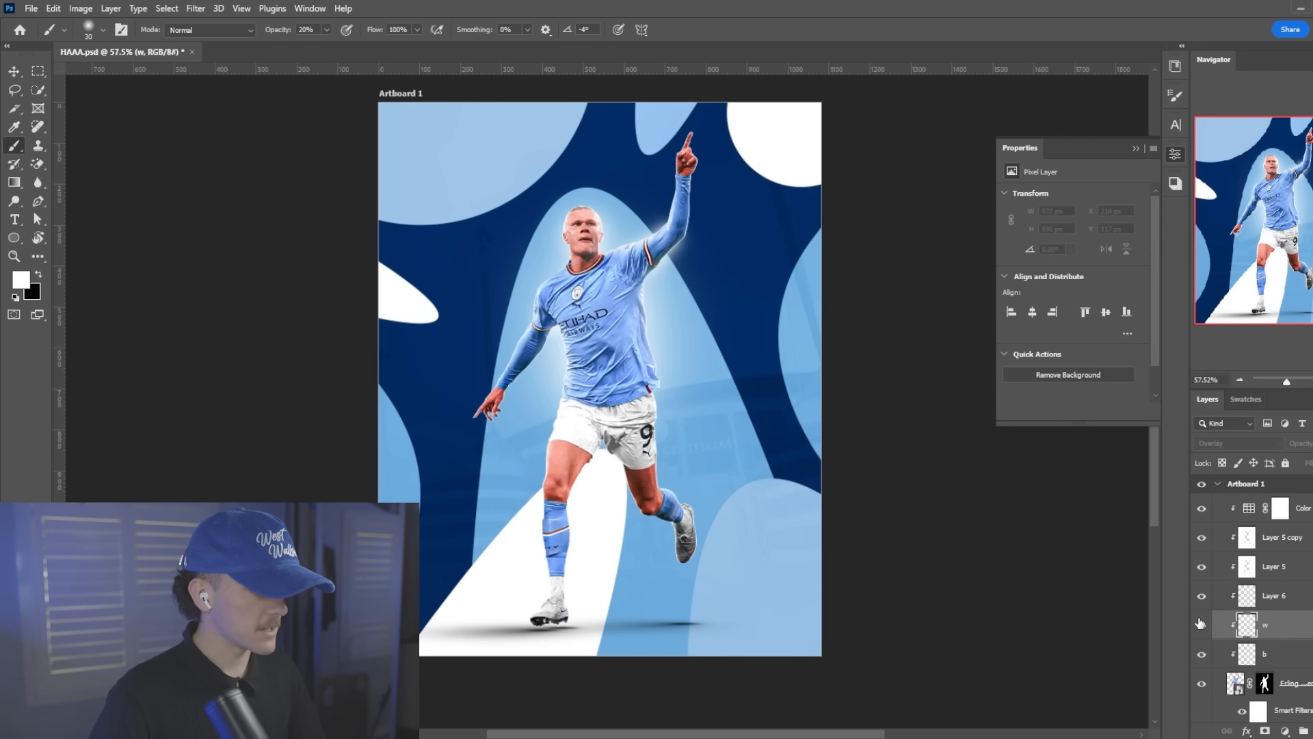
{"action": "scroll", "coordinate": [651, 422], "scroll_direction": "down", "scroll_amount": 2}
{"action": "scroll", "coordinate": [578, 282], "scroll_direction": "up", "scroll_amount": 4}
On the "b" layer, paint more black shading around the player's nose
{"action": "scroll", "coordinate": [645, 235], "scroll_direction": "up", "scroll_amount": 9}
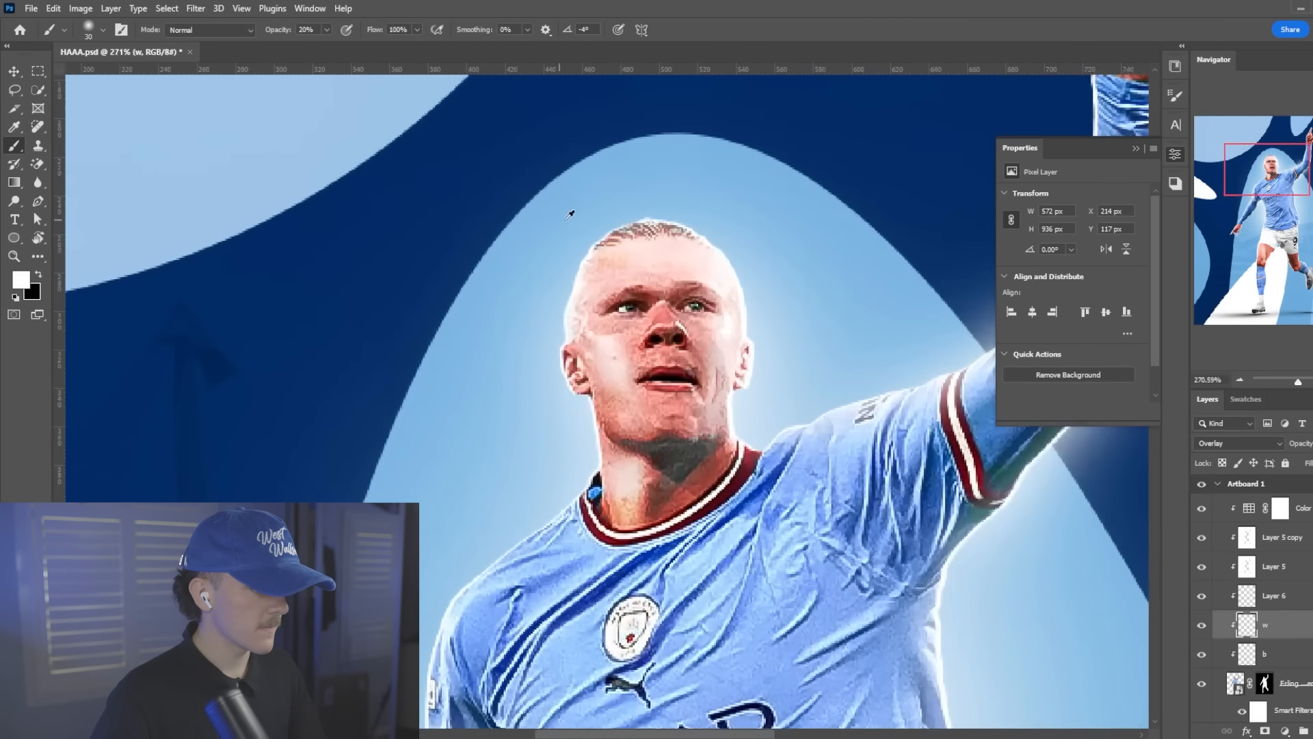
{"action": "left_click", "coordinate": [1282, 663]}
{"action": "key", "text": "x"}
{"action": "mouse_move", "coordinate": [640, 331]}
{"action": "left_mouse_down"}
{"action": "mouse_move", "coordinate": [664, 325]}
{"action": "mouse_move", "coordinate": [613, 316]}
{"action": "mouse_move", "coordinate": [677, 314]}
{"action": "left_mouse_up"}
On the "w" layer, raise the brush opacity to 39% and paint white highlights on the forehead, jaw and cheeks
{"action": "left_click", "coordinate": [1270, 625]}
{"action": "key", "text": "x"}
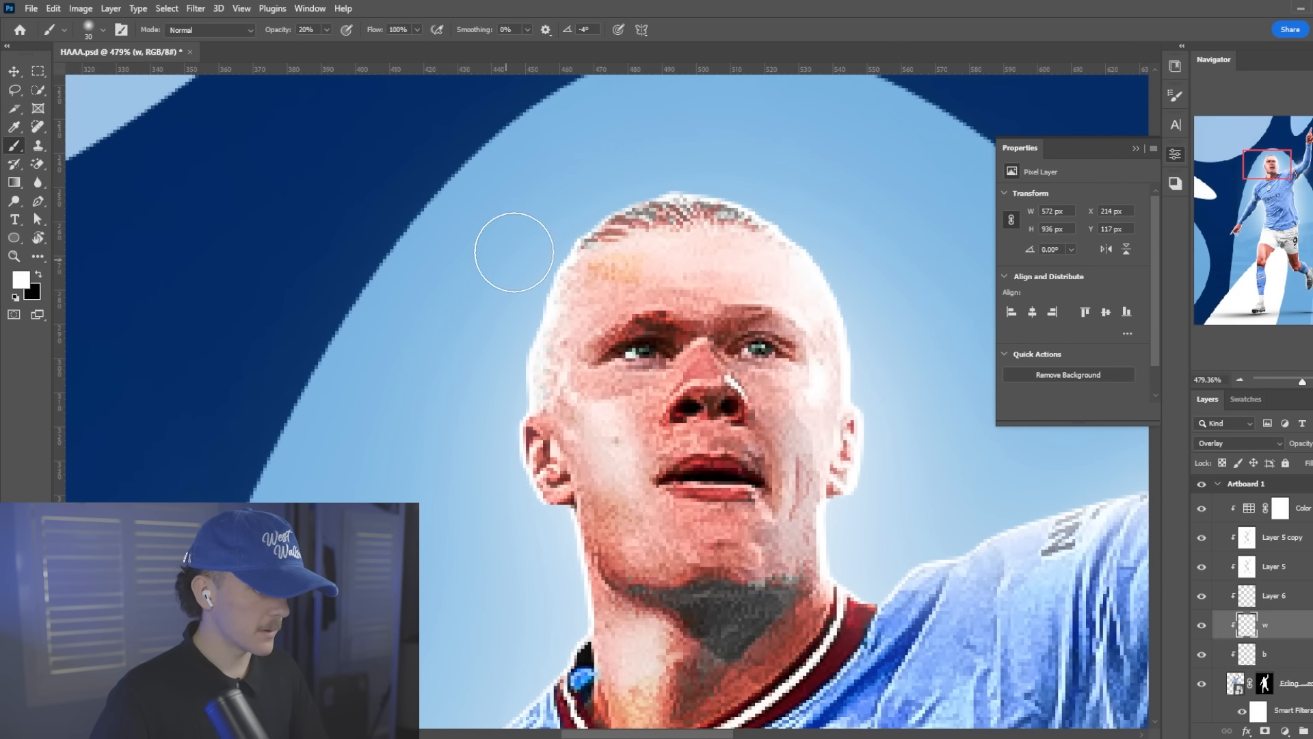
{"action": "scroll", "coordinate": [733, 284], "scroll_direction": "down", "scroll_amount": 2}
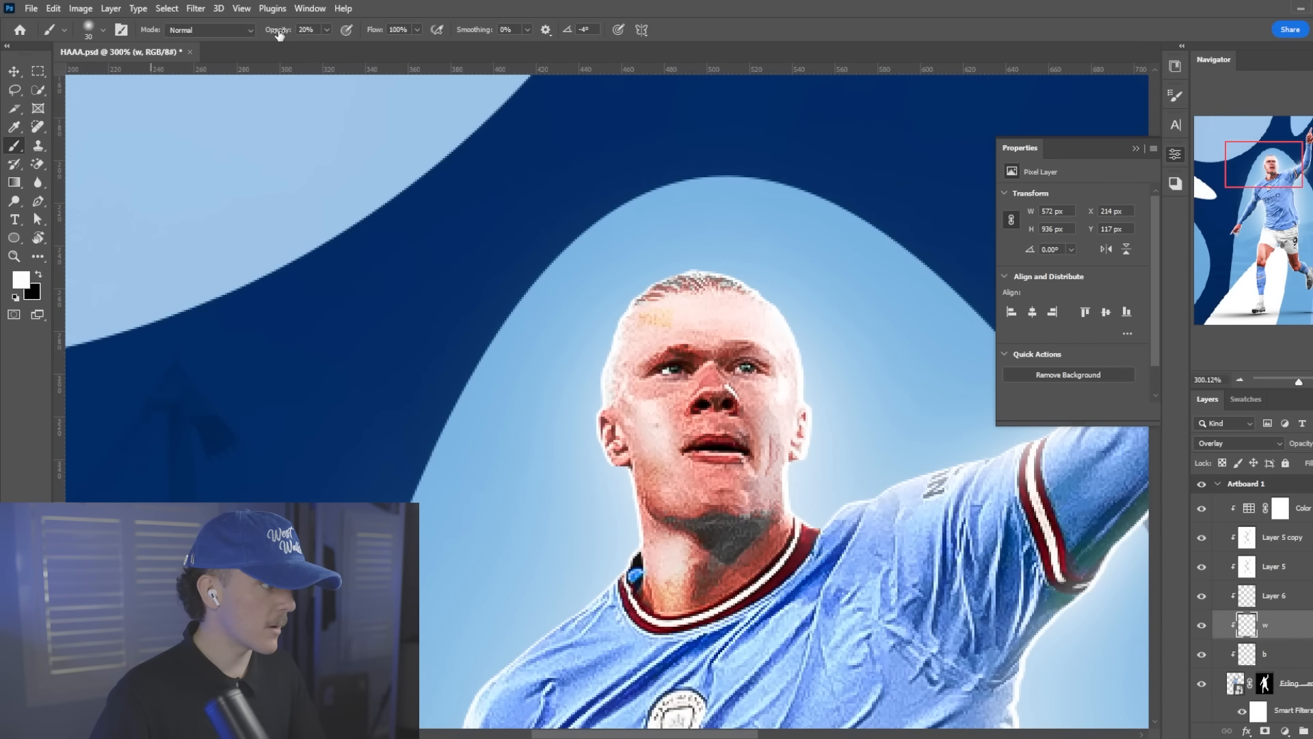
{"action": "left_click_drag", "start_coordinate": [278, 34], "coordinate": [291, 35]}
{"action": "scroll", "coordinate": [813, 306], "scroll_direction": "up", "scroll_amount": 2}
{"action": "key", "text": "["}
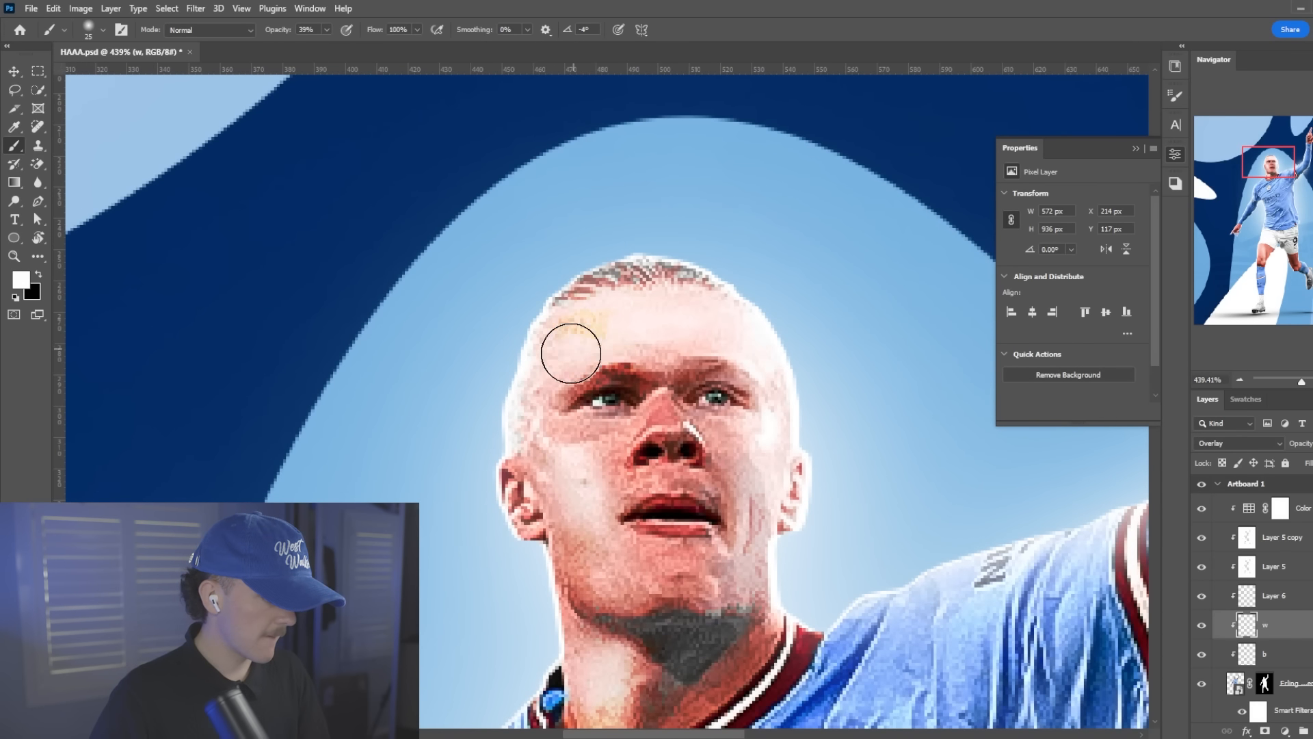
{"action": "key", "text": "]"}
{"action": "mouse_move", "coordinate": [571, 352]}
{"action": "left_mouse_down"}
{"action": "mouse_move", "coordinate": [547, 400]}
{"action": "mouse_move", "coordinate": [605, 547]}
{"action": "left_mouse_up"}
{"action": "mouse_move", "coordinate": [791, 478]}
{"action": "left_mouse_down"}
{"action": "mouse_move", "coordinate": [772, 460]}
{"action": "mouse_move", "coordinate": [734, 482]}
{"action": "left_mouse_up"}
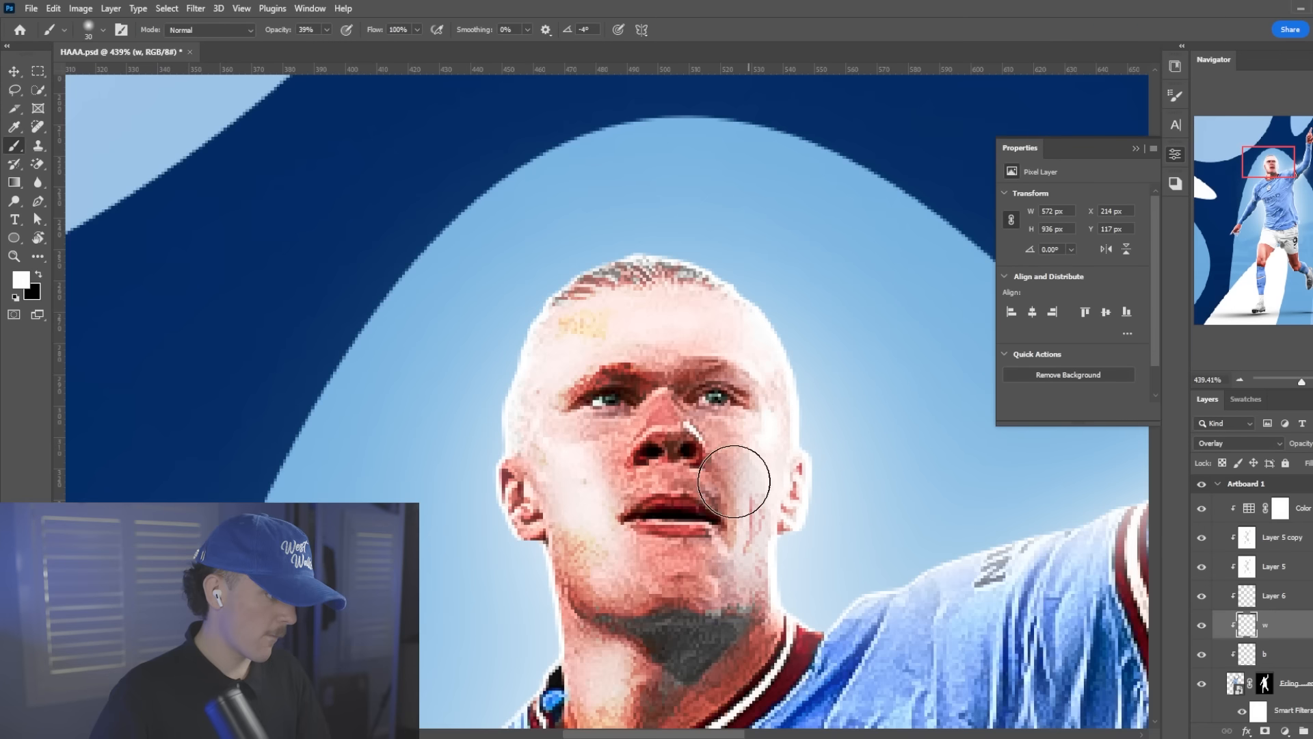
Create a new layer clipped to the player, directly above the player photo and below the "b" layer
{"action": "scroll", "coordinate": [597, 279], "scroll_direction": "down", "scroll_amount": 5}
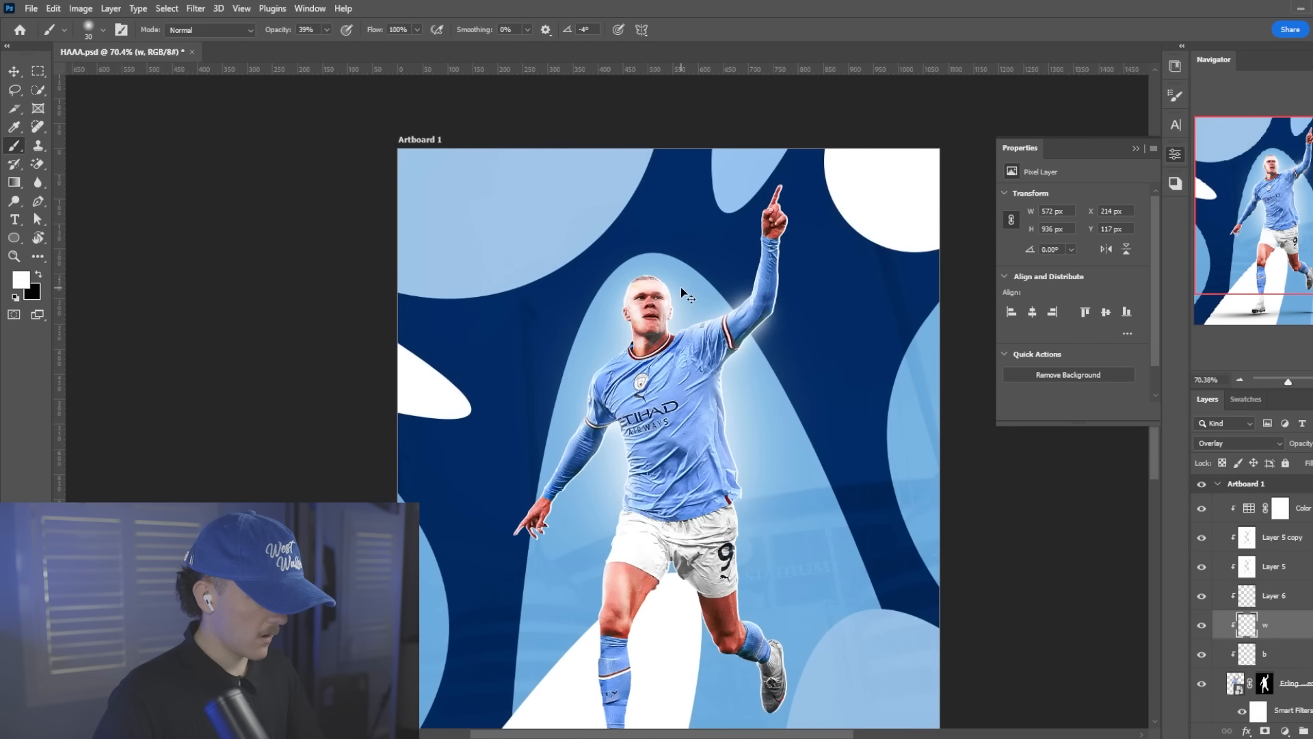
{"action": "scroll", "coordinate": [647, 320], "scroll_direction": "down", "scroll_amount": 2}
{"action": "scroll", "coordinate": [657, 356], "scroll_direction": "up", "scroll_amount": 3}
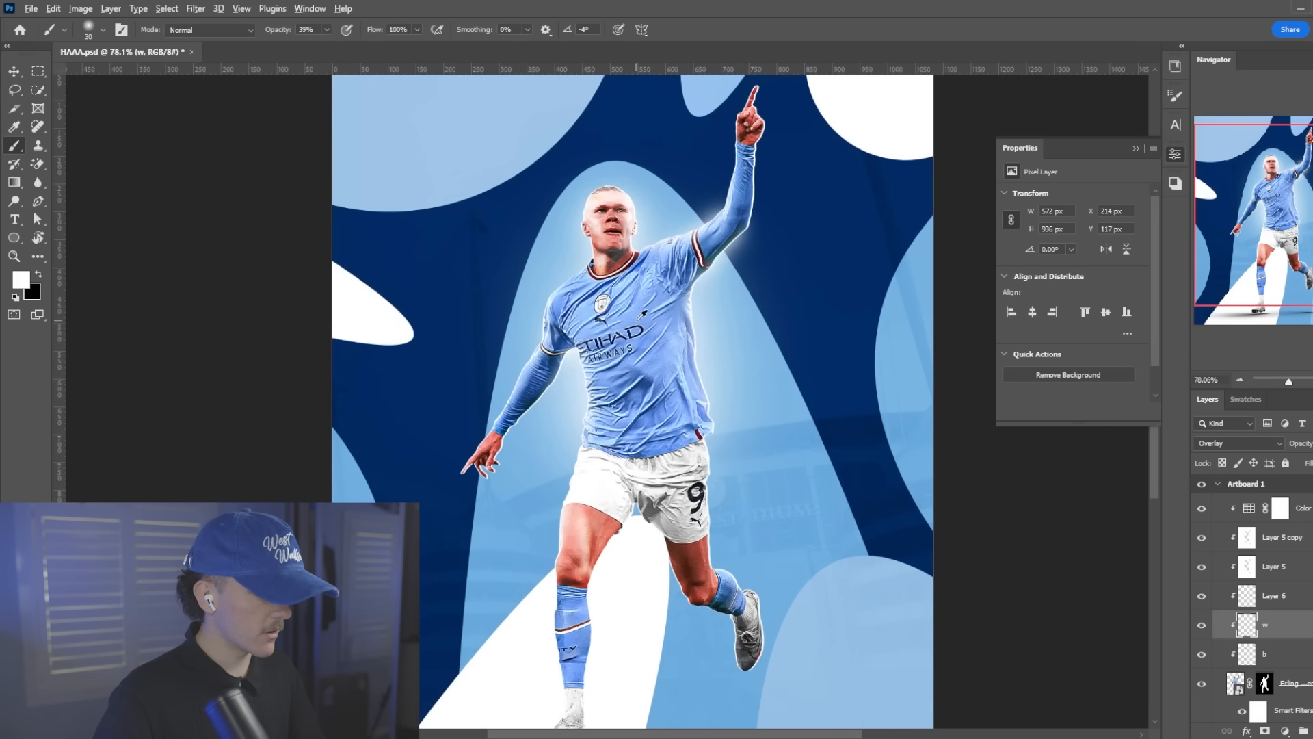
{"action": "scroll", "coordinate": [639, 376], "scroll_direction": "down", "scroll_amount": 2}
{"action": "left_click", "coordinate": [1284, 696]}
{"action": "key", "text": "ctrl+shift+alt+n"}
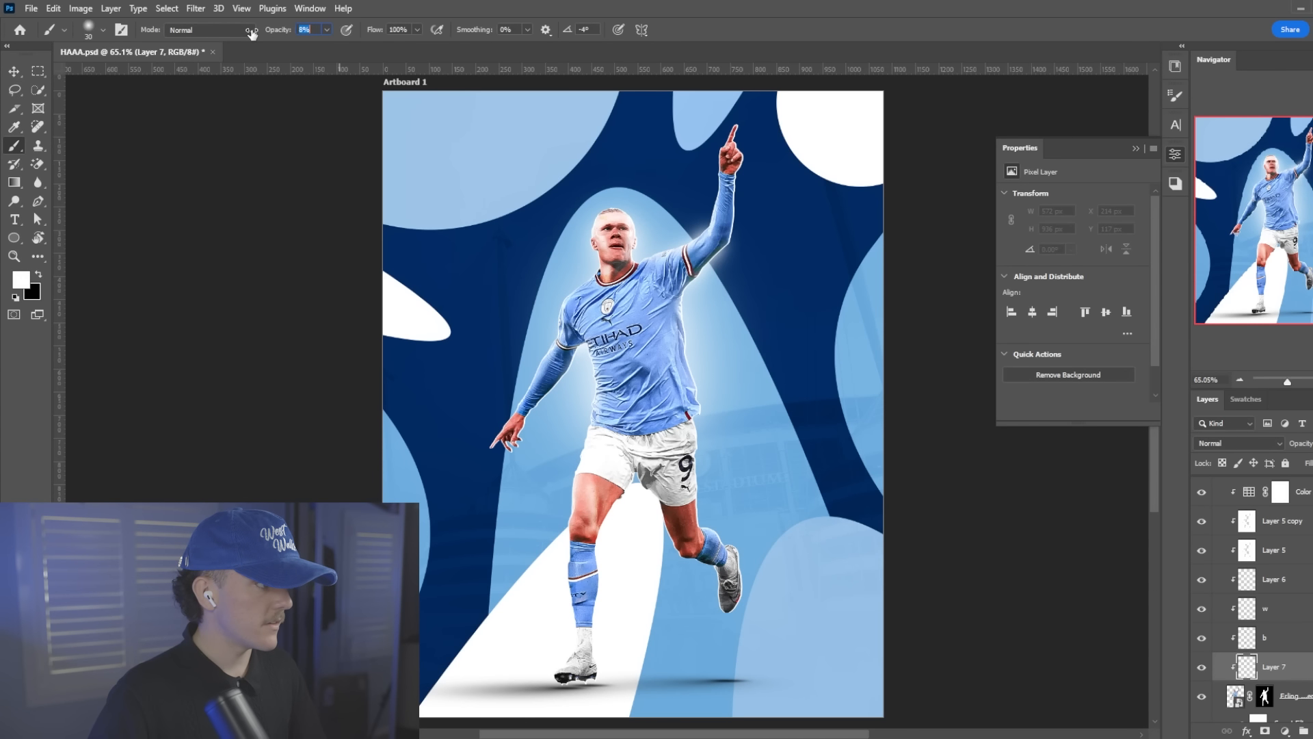
Paint black shading across the shirt's chest and shoulder at 10% brush opacity, enlarging the brush as needed
{"action": "key", "text": "x"}
{"action": "scroll", "coordinate": [647, 391], "scroll_direction": "up", "scroll_amount": 2}
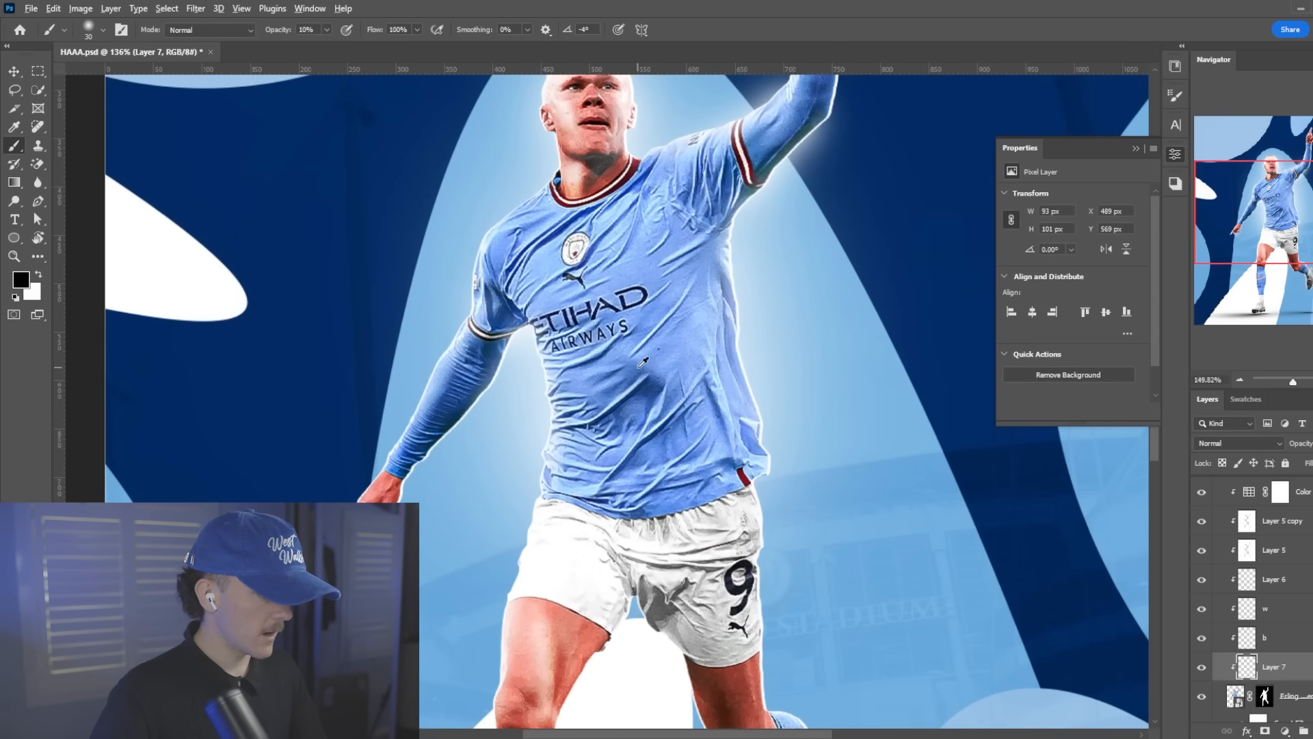
{"action": "scroll", "coordinate": [648, 391], "scroll_direction": "up", "scroll_amount": 1}
{"action": "scroll", "coordinate": [615, 356], "scroll_direction": "up", "scroll_amount": 2}
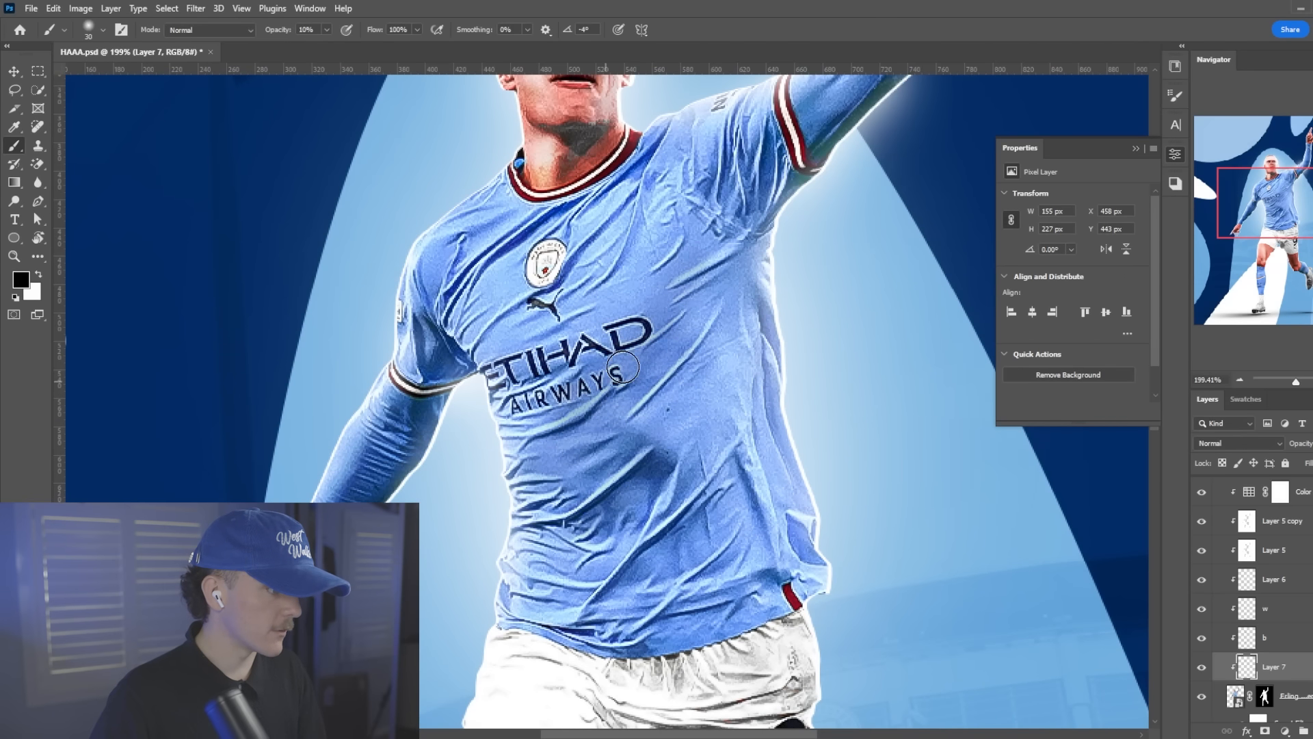
{"action": "left_click_drag", "start_coordinate": [597, 356], "coordinate": [734, 266]}
{"action": "left_click_drag", "start_coordinate": [578, 330], "coordinate": [678, 280]}
{"action": "left_click_drag", "start_coordinate": [650, 281], "coordinate": [508, 313]}
{"action": "key", "text": "]"}
{"action": "left_click_drag", "start_coordinate": [643, 200], "coordinate": [546, 348]}
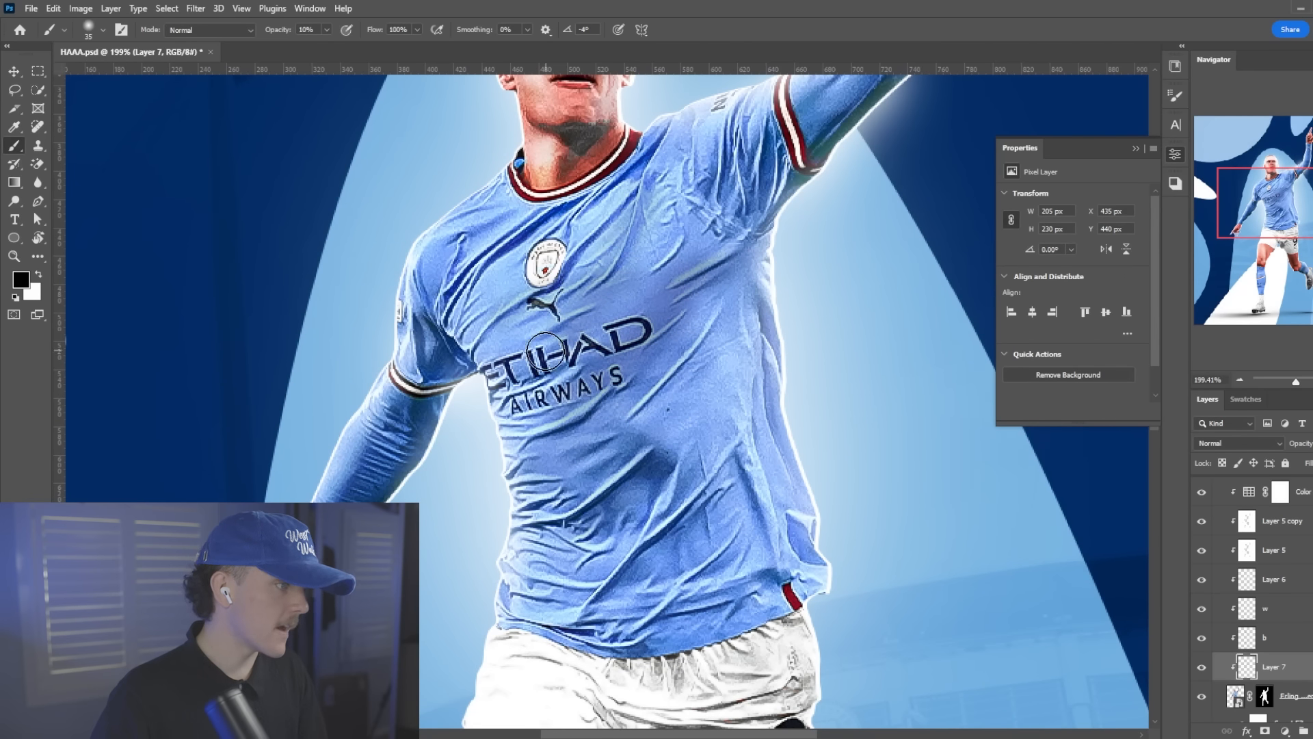
{"action": "mouse_move", "coordinate": [606, 224]}
{"action": "left_mouse_down"}
{"action": "mouse_move", "coordinate": [452, 289]}
{"action": "mouse_move", "coordinate": [434, 363]}
{"action": "left_mouse_up"}
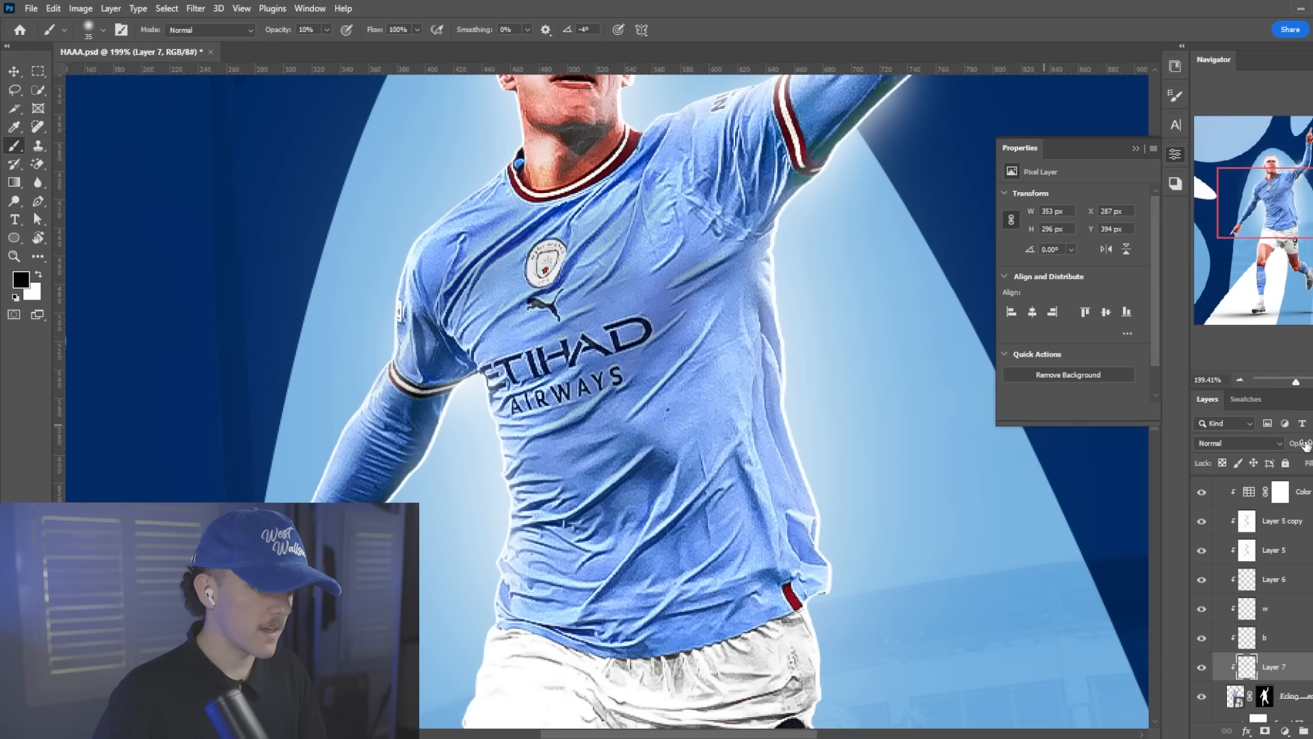
Lower the shading layer's opacity and paint black shading over the lower half and middle of the shirt with a larger brush
{"action": "left_click_drag", "start_coordinate": [1305, 445], "coordinate": [1283, 443]}
{"action": "mouse_move", "coordinate": [690, 434]}
{"action": "left_mouse_down"}
{"action": "mouse_move", "coordinate": [573, 540]}
{"action": "mouse_move", "coordinate": [641, 564]}
{"action": "left_mouse_up"}
{"action": "key", "text": "]"}
{"action": "key", "text": "]"}
{"action": "left_click_drag", "start_coordinate": [734, 515], "coordinate": [608, 581]}
{"action": "left_click_drag", "start_coordinate": [699, 558], "coordinate": [548, 650]}
{"action": "left_click_drag", "start_coordinate": [663, 609], "coordinate": [621, 612]}
{"action": "key", "text": "["}
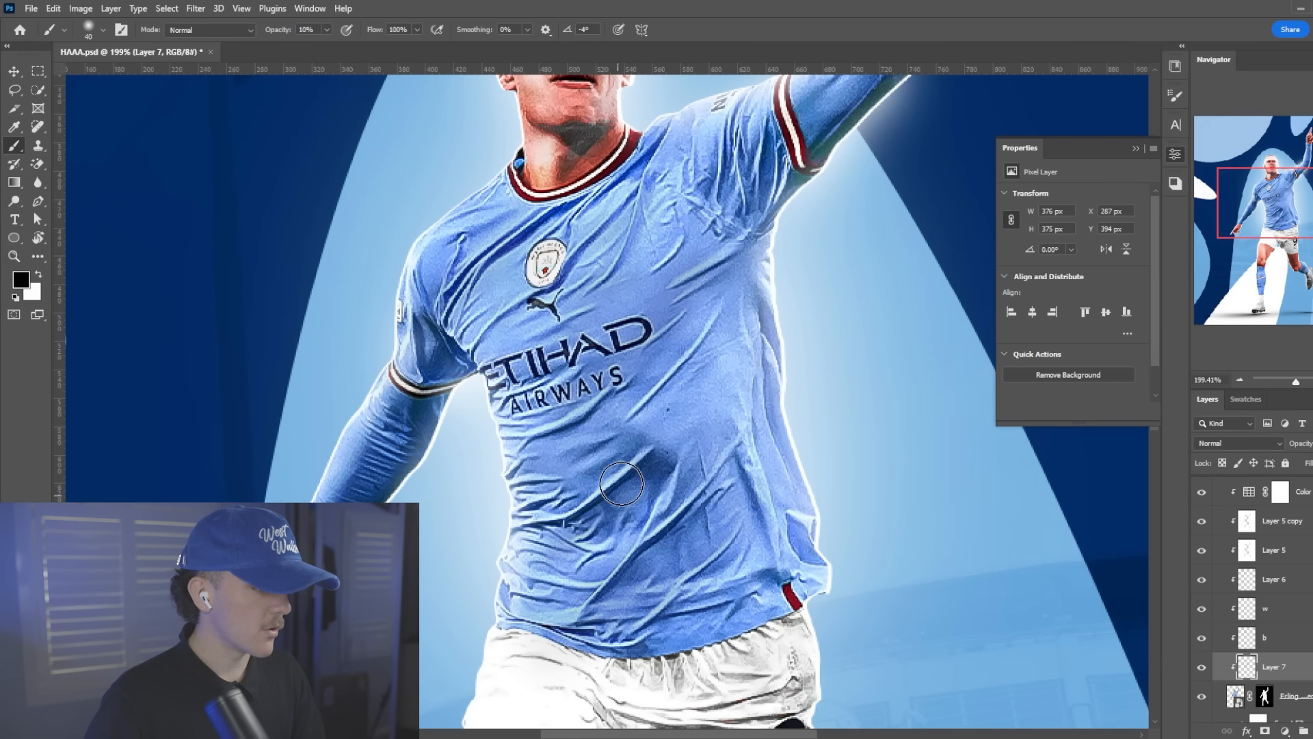
{"action": "mouse_move", "coordinate": [636, 444]}
{"action": "left_mouse_down"}
{"action": "mouse_move", "coordinate": [760, 176]}
{"action": "mouse_move", "coordinate": [584, 352]}
{"action": "left_mouse_up"}
Paint black shading over the shorts and down the standing leg at 10% brush opacity
{"action": "scroll", "coordinate": [694, 268], "scroll_direction": "up", "scroll_amount": 1}
{"action": "scroll", "coordinate": [658, 418], "scroll_direction": "down", "scroll_amount": 4}
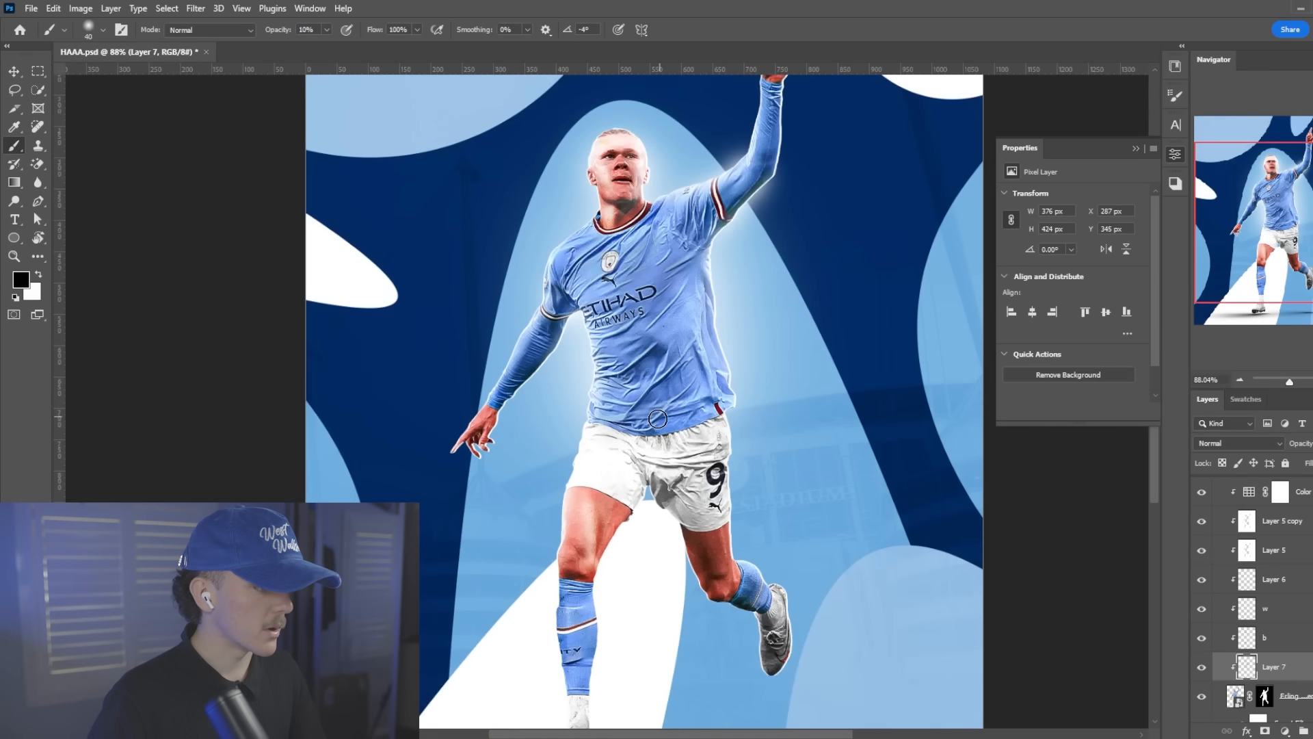
{"action": "mouse_move", "coordinate": [625, 488]}
{"action": "left_mouse_down"}
{"action": "mouse_move", "coordinate": [663, 441]}
{"action": "mouse_move", "coordinate": [683, 476]}
{"action": "left_mouse_up"}
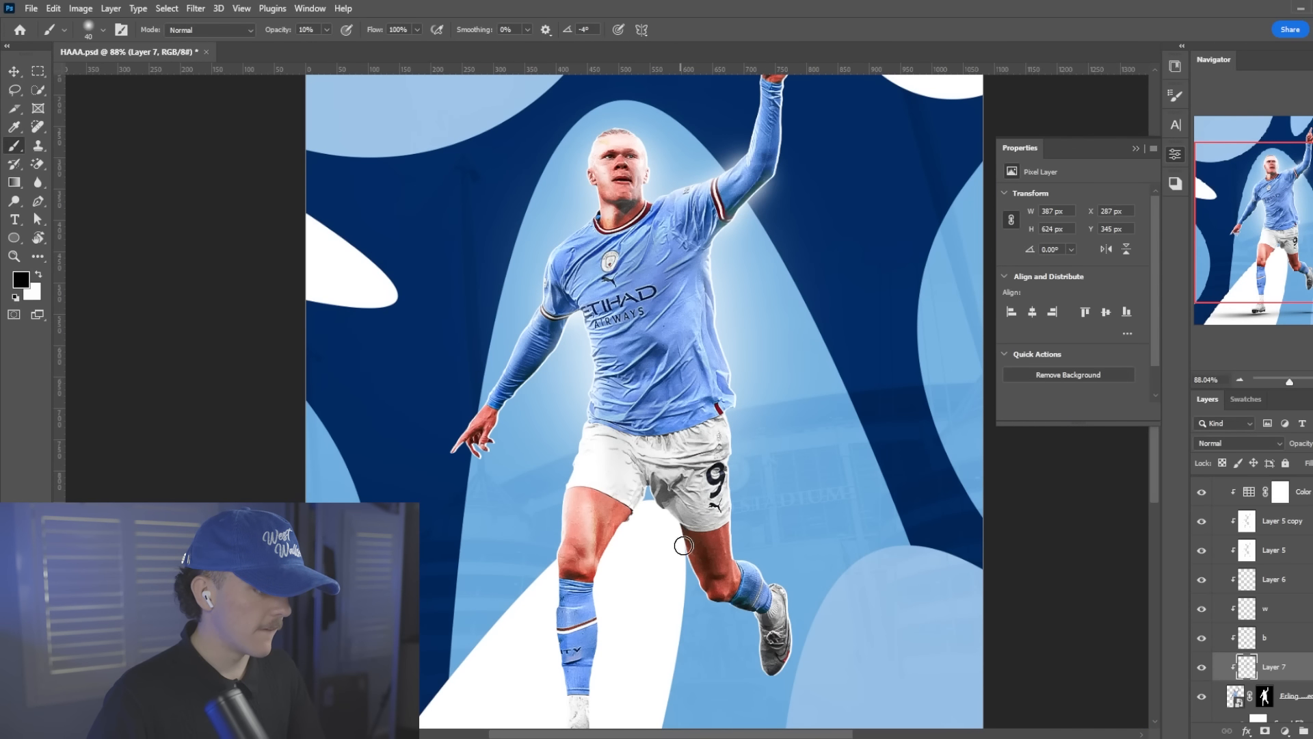
{"action": "scroll", "coordinate": [644, 490], "scroll_direction": "down", "scroll_amount": 2}
{"action": "left_click_drag", "start_coordinate": [601, 571], "coordinate": [583, 663]}
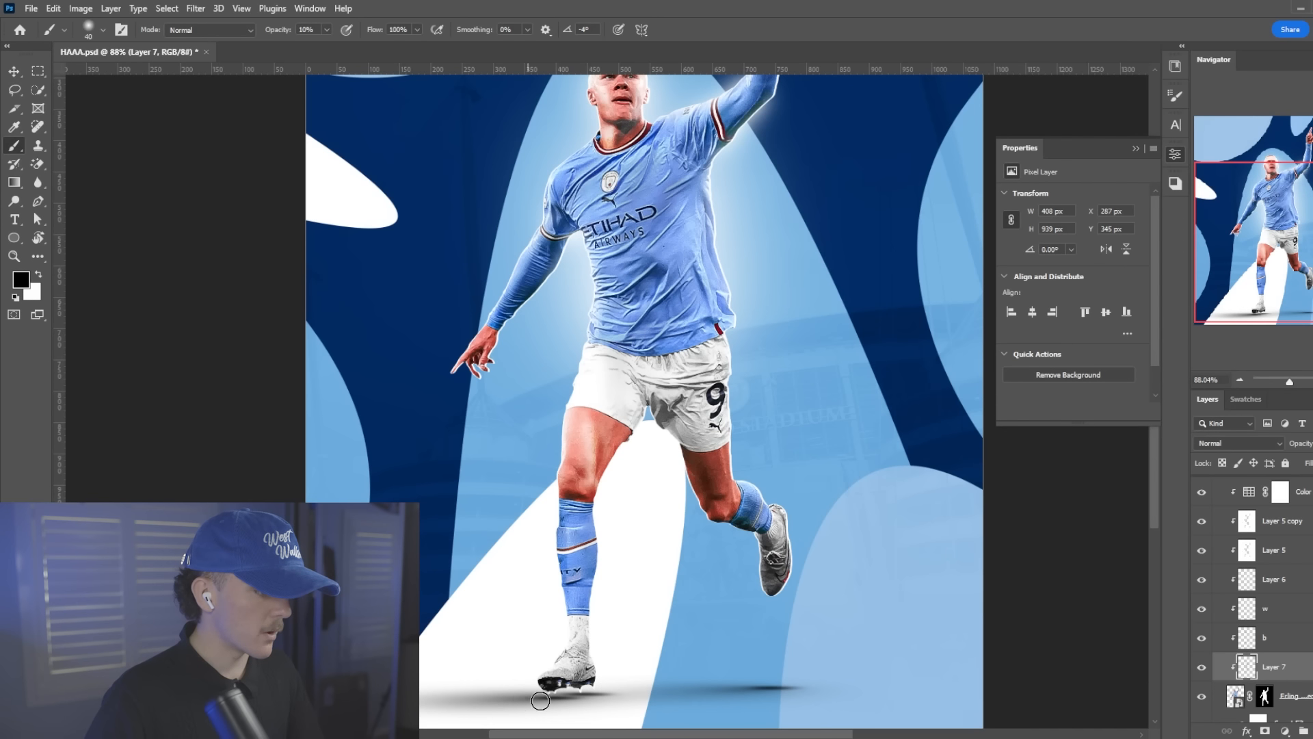
On another clipped layer, shade both boots in black with a size 100 brush at 54% flow, then reduce the layer's opacity
{"action": "scroll", "coordinate": [671, 659], "scroll_direction": "down", "scroll_amount": 2}
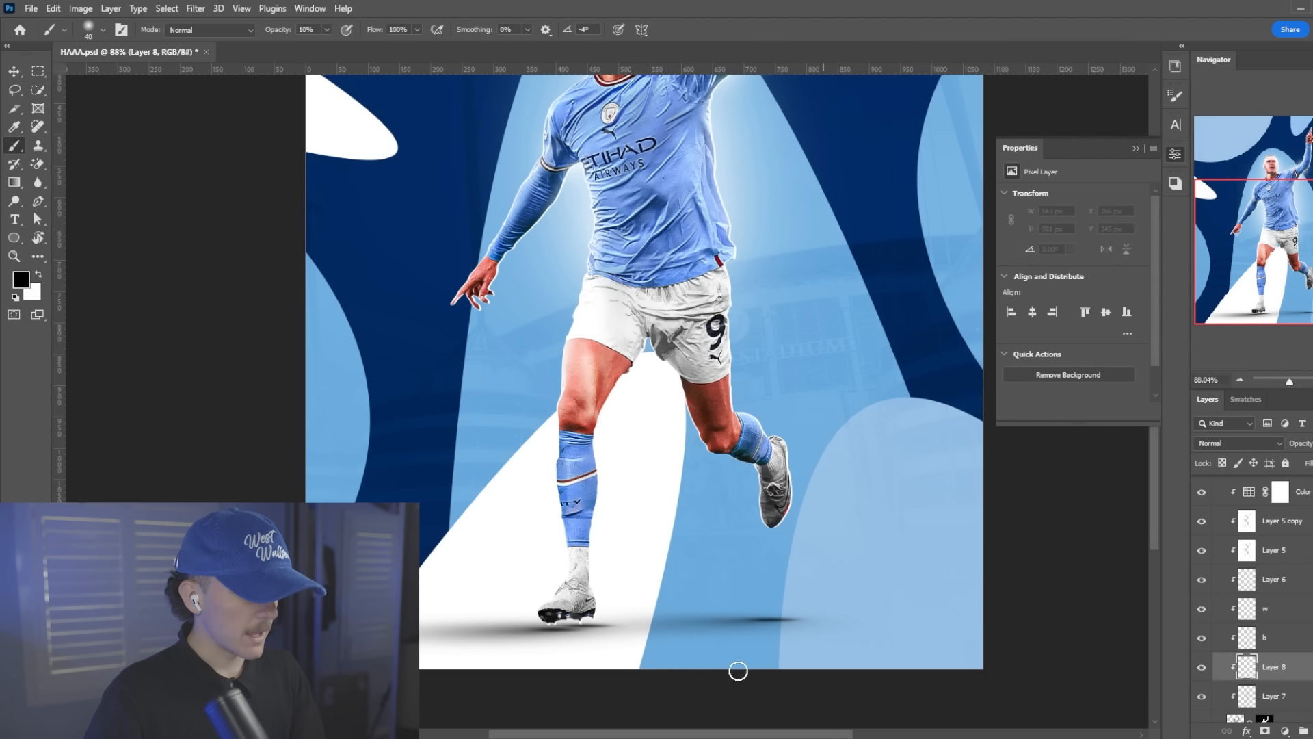
{"action": "left_click_drag", "start_coordinate": [525, 642], "coordinate": [727, 483]}
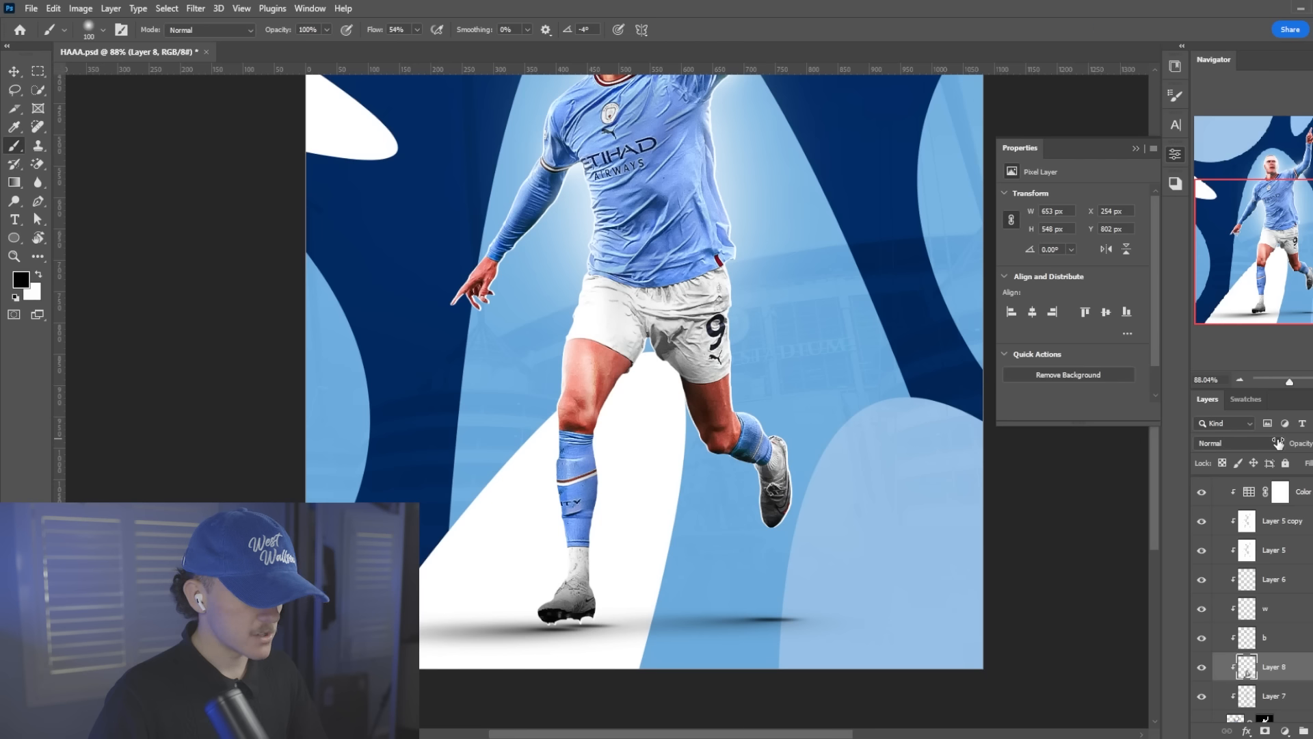
{"action": "left_click", "coordinate": [1198, 671]}
{"action": "scroll", "coordinate": [649, 342], "scroll_direction": "down", "scroll_amount": 10}
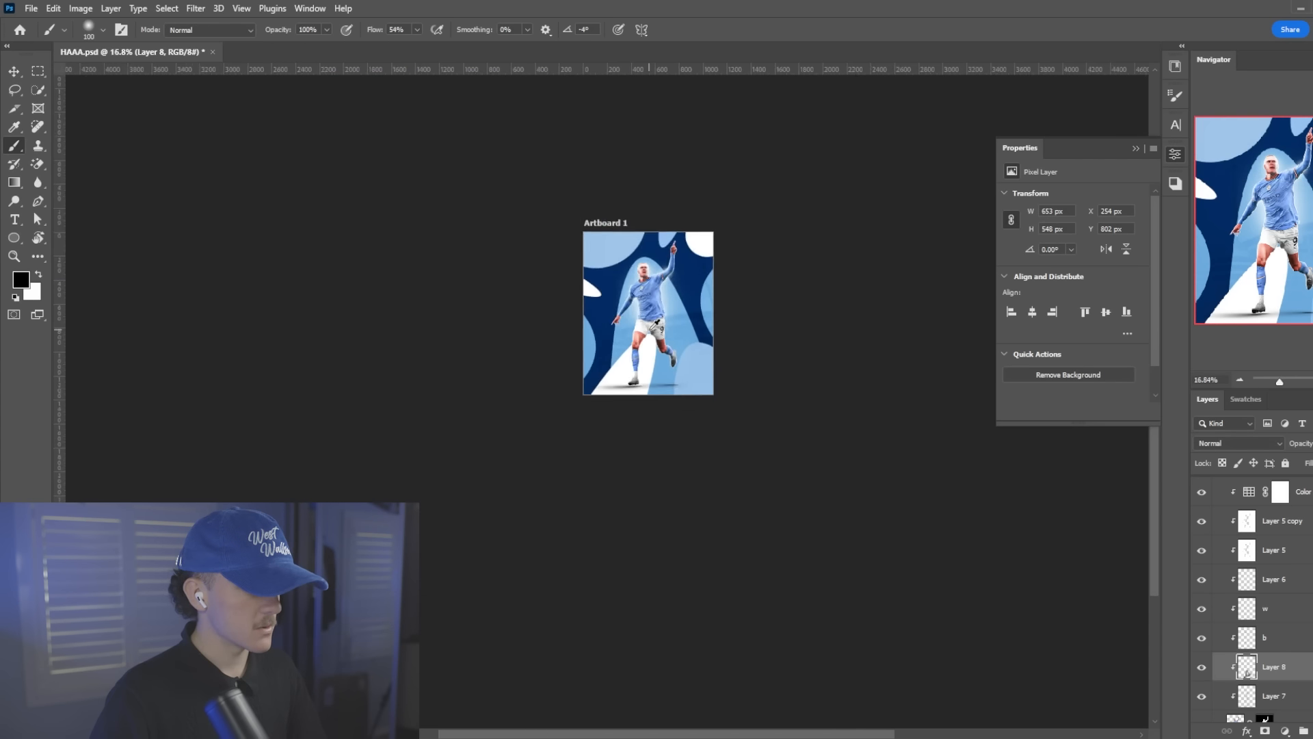
{"action": "scroll", "coordinate": [610, 300], "scroll_direction": "up", "scroll_amount": 8}
{"action": "scroll", "coordinate": [648, 384], "scroll_direction": "up", "scroll_amount": 1}
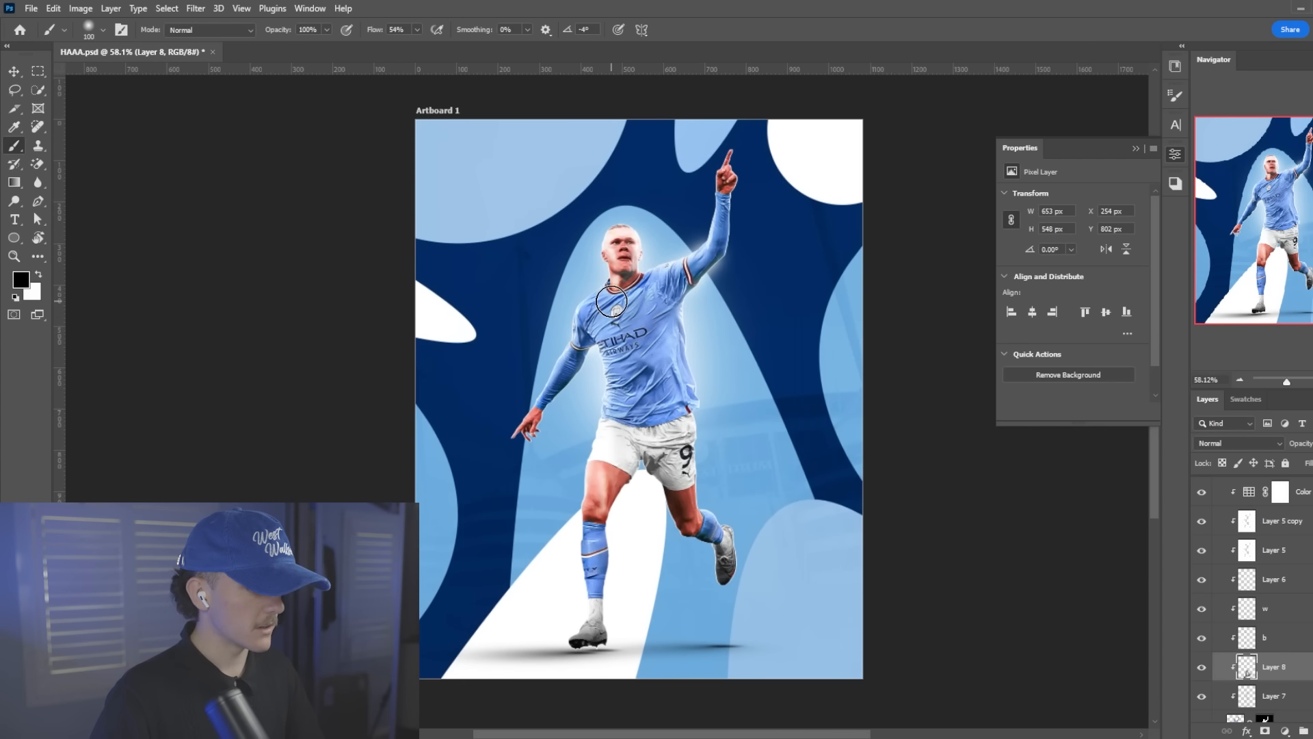
{"action": "scroll", "coordinate": [1303, 533], "scroll_direction": "up", "scroll_amount": 1}
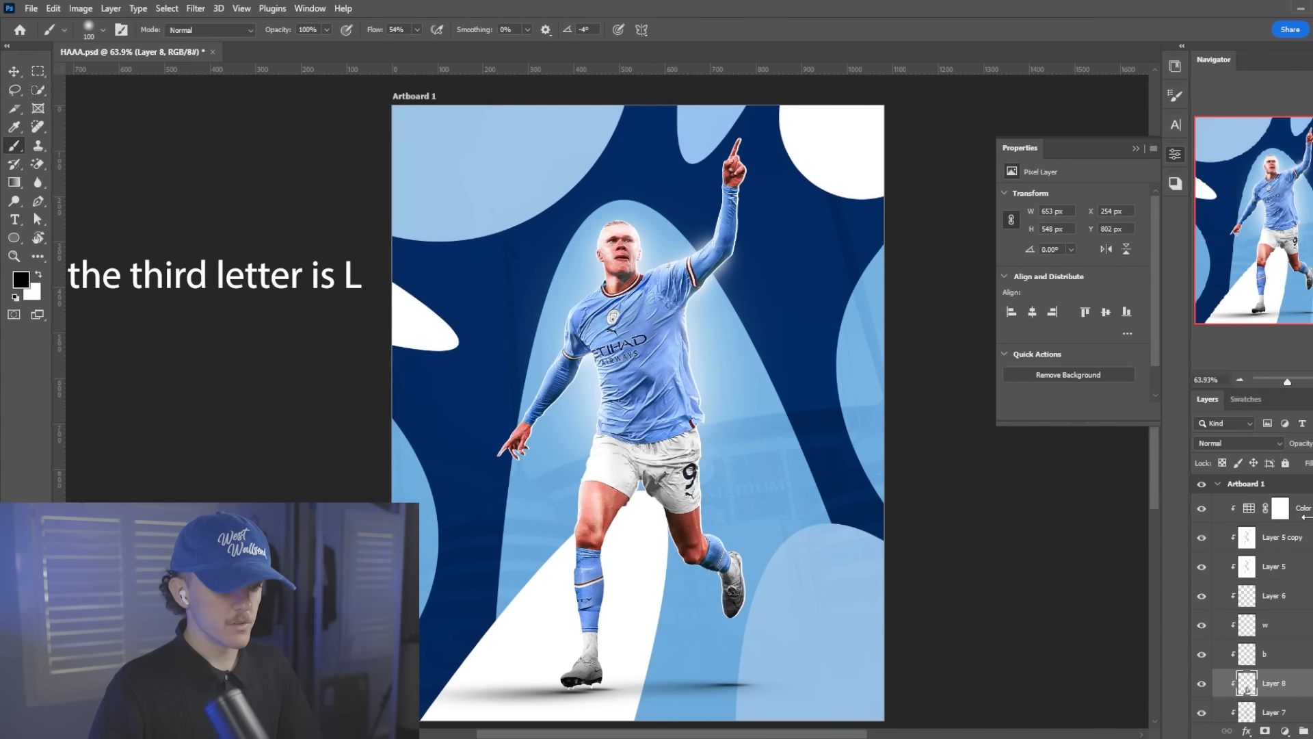
Add the Manchester City badge image as a layer above the Color Lookup adjustment at the top of the artboard
{"action": "left_click", "coordinate": [1303, 513]}
{"action": "scroll", "coordinate": [1304, 529], "scroll_direction": "down", "scroll_amount": 7}
{"action": "scroll", "coordinate": [1215, 661], "scroll_direction": "down", "scroll_amount": 5}
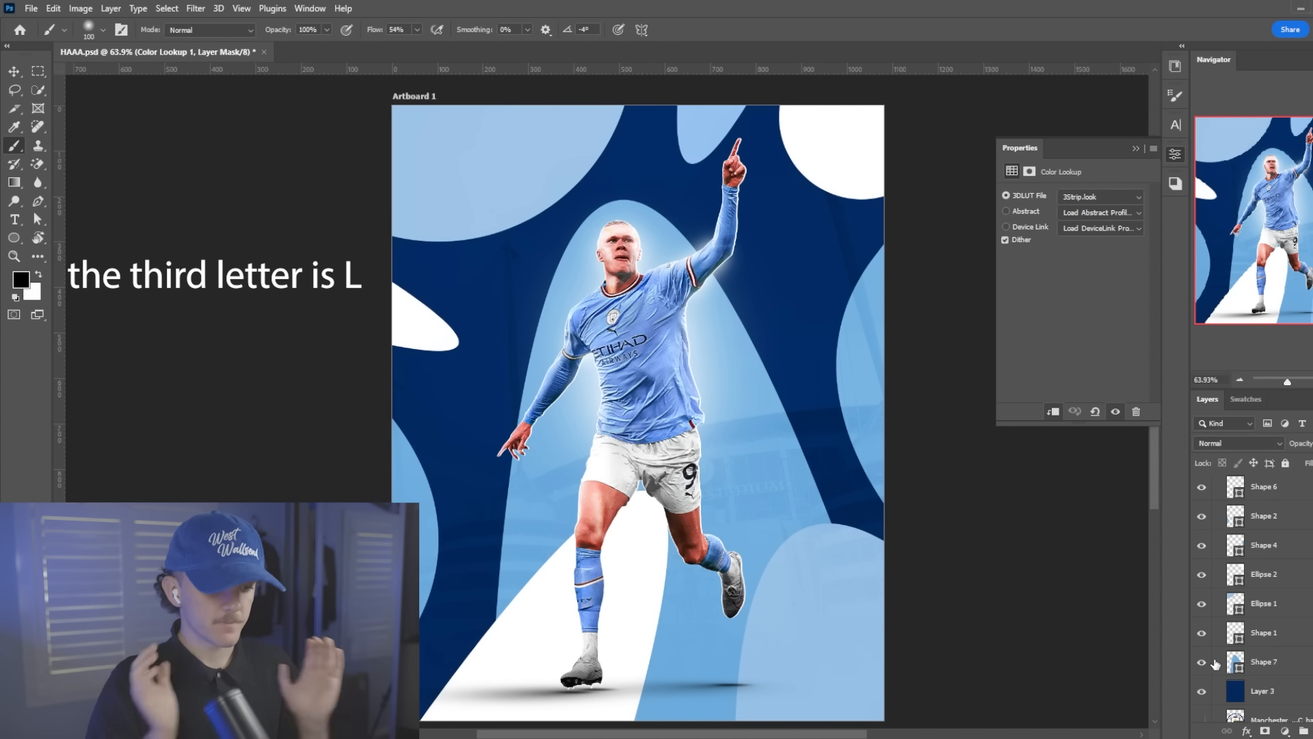
{"action": "scroll", "coordinate": [1223, 684], "scroll_direction": "down", "scroll_amount": 3}
{"action": "left_click_drag", "start_coordinate": [1257, 715], "coordinate": [889, 261]}
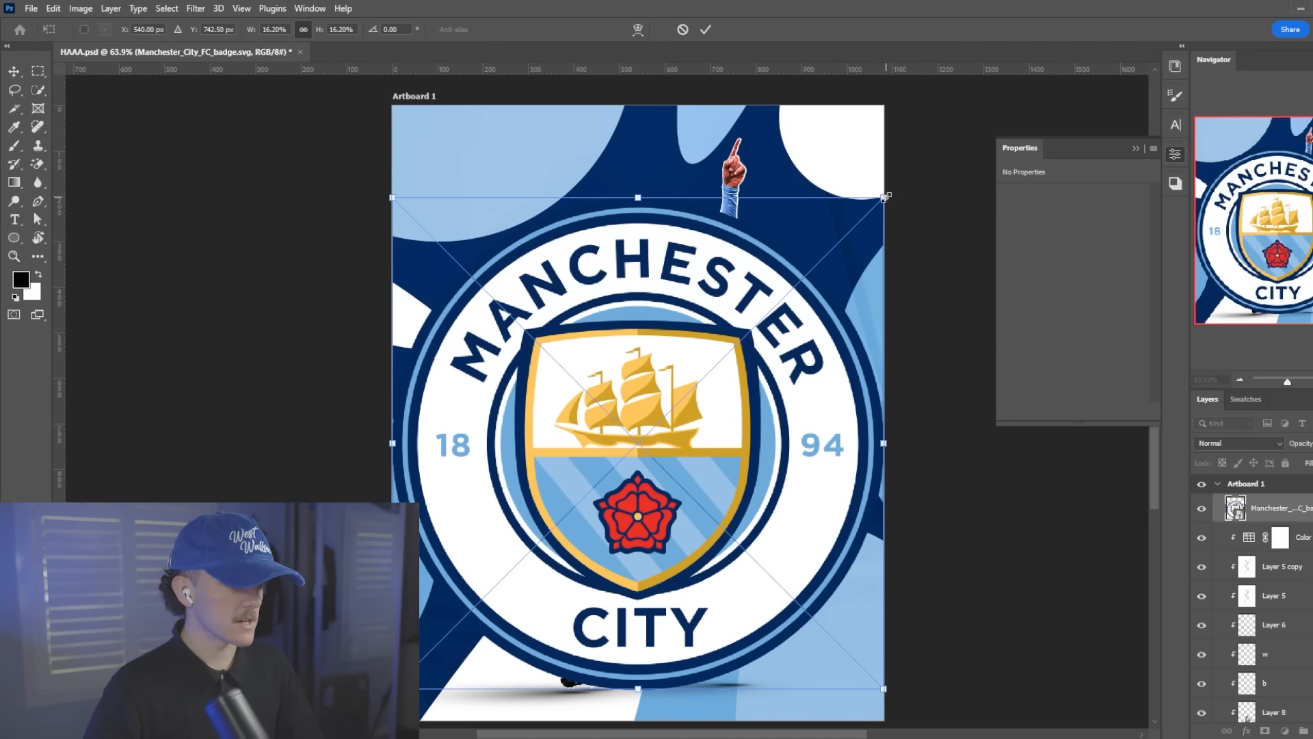
Scale the badge down to about 93 × 94 px and place it inside the white shape in the poster's upper right corner
{"action": "left_click_drag", "start_coordinate": [886, 196], "coordinate": [485, 599]}
{"action": "left_click_drag", "start_coordinate": [431, 637], "coordinate": [853, 145]}
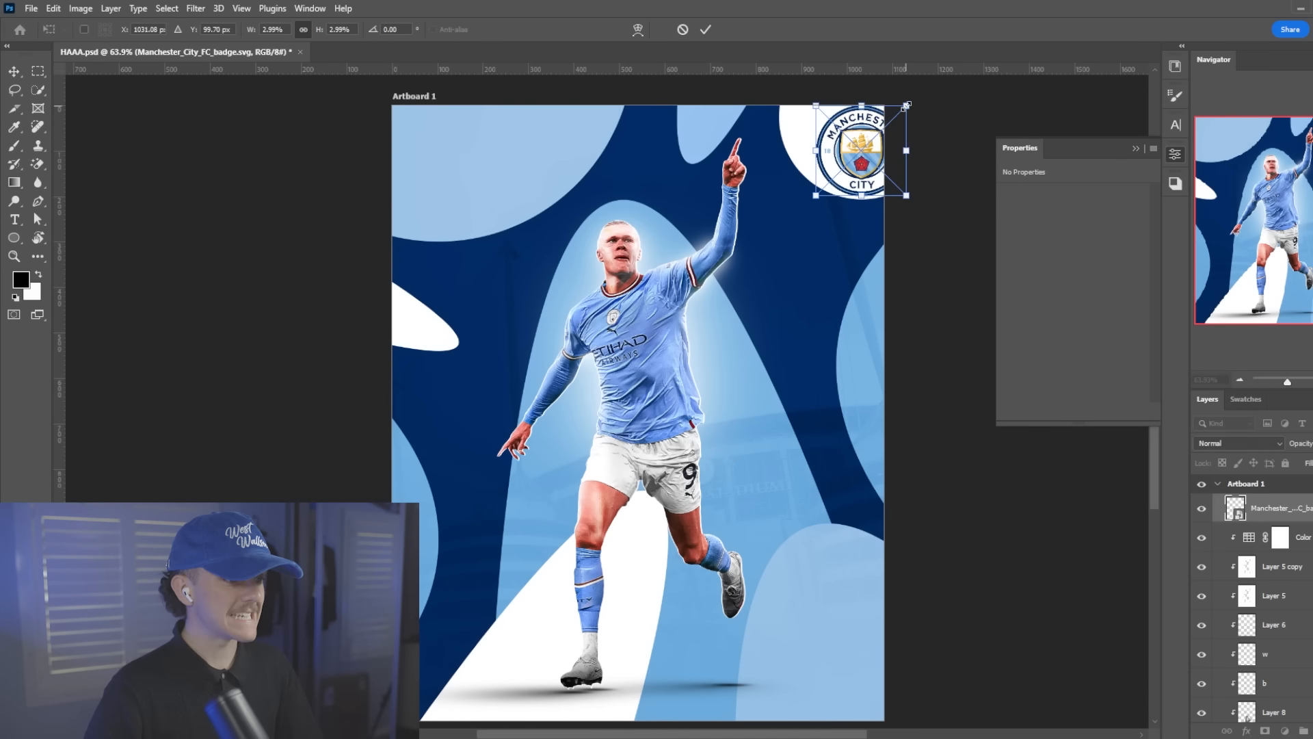
{"action": "left_click_drag", "start_coordinate": [906, 105], "coordinate": [864, 128]}
{"action": "key", "text": "Return"}
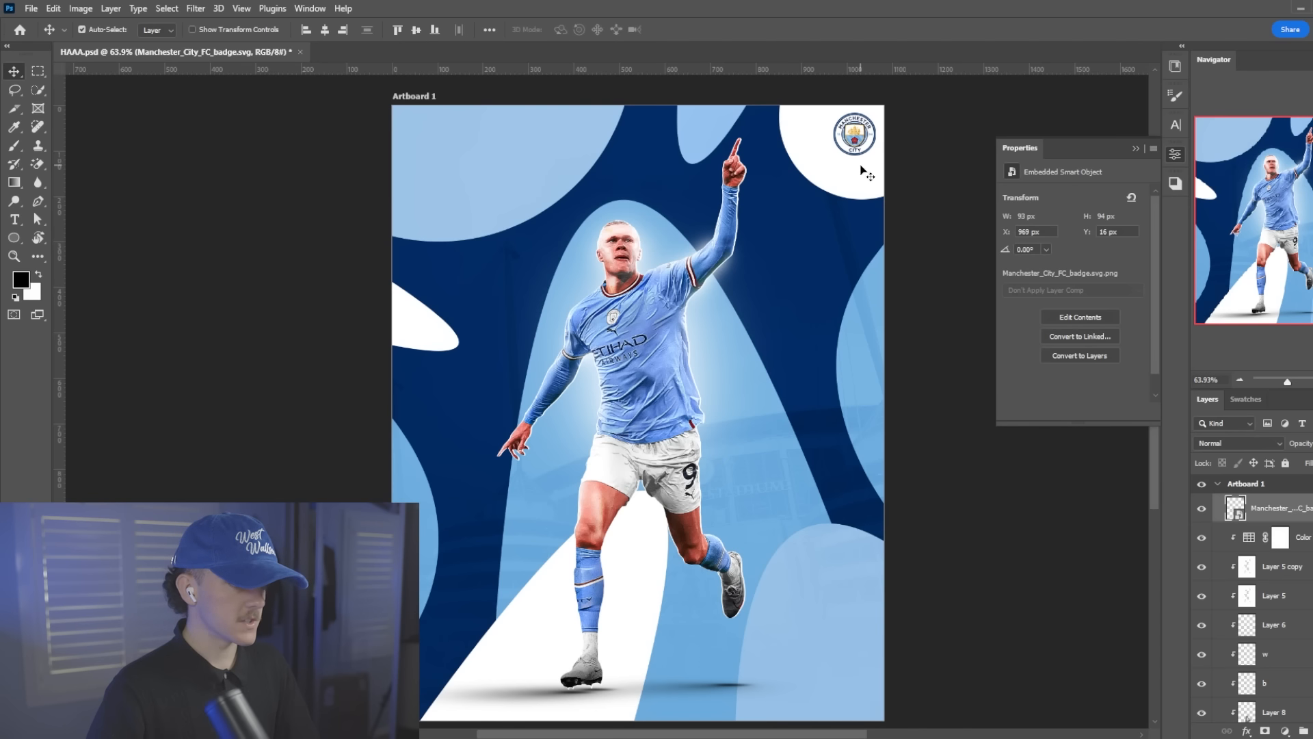
Lock the stadium photo layer and shift the white corner shape outward around the badge
{"action": "left_click", "coordinate": [862, 169]}
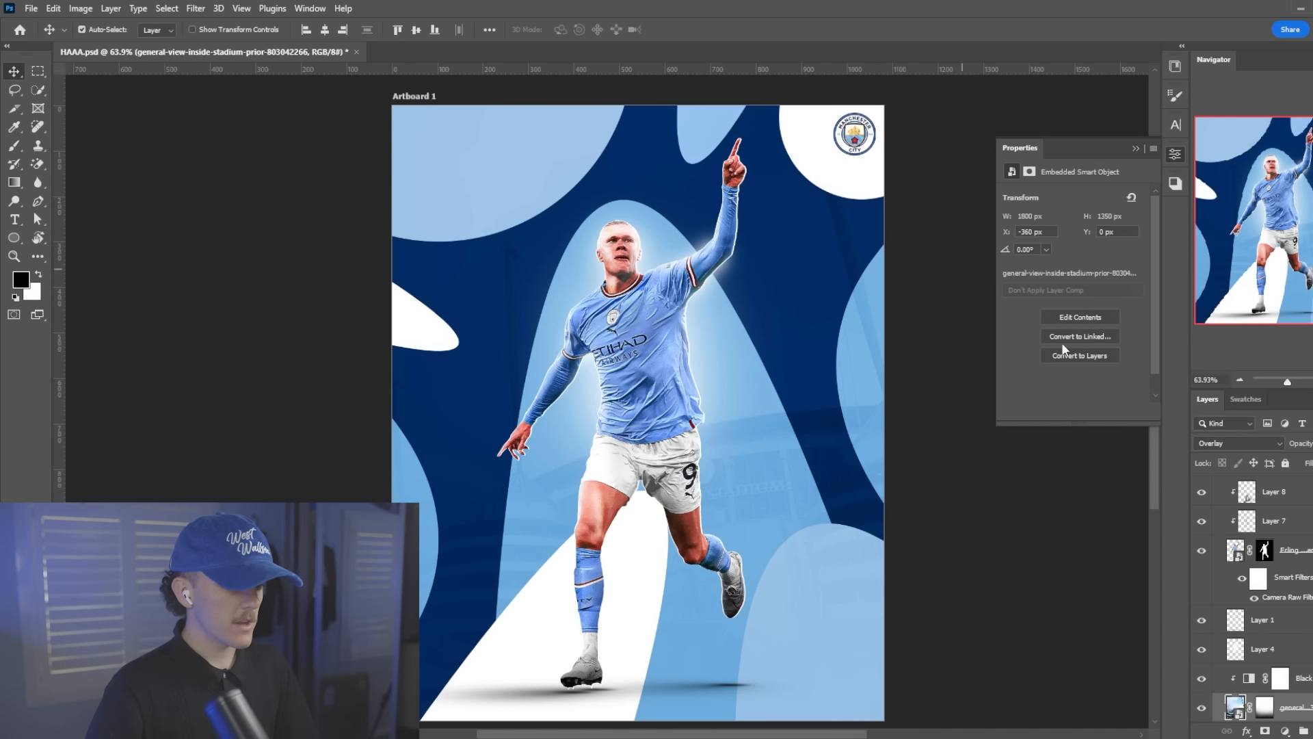
{"action": "left_click", "coordinate": [1286, 463]}
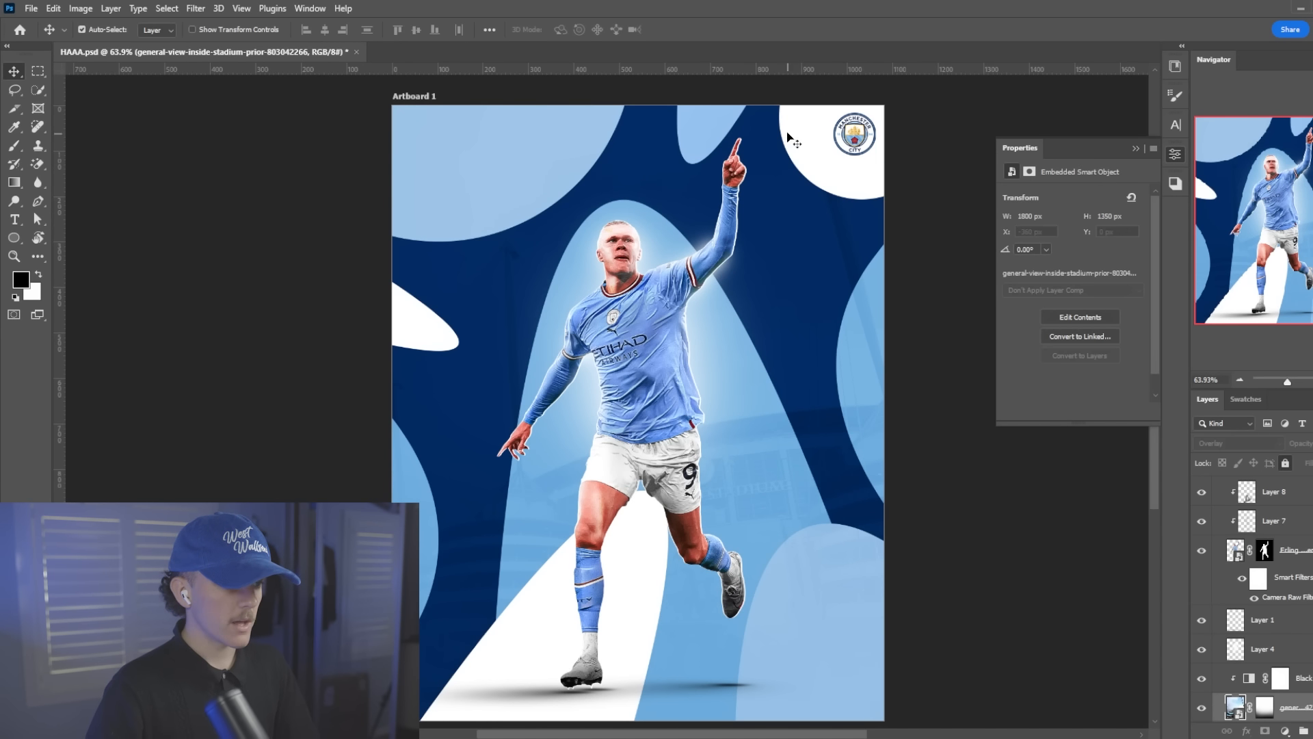
{"action": "left_click_drag", "start_coordinate": [789, 135], "coordinate": [860, 136]}
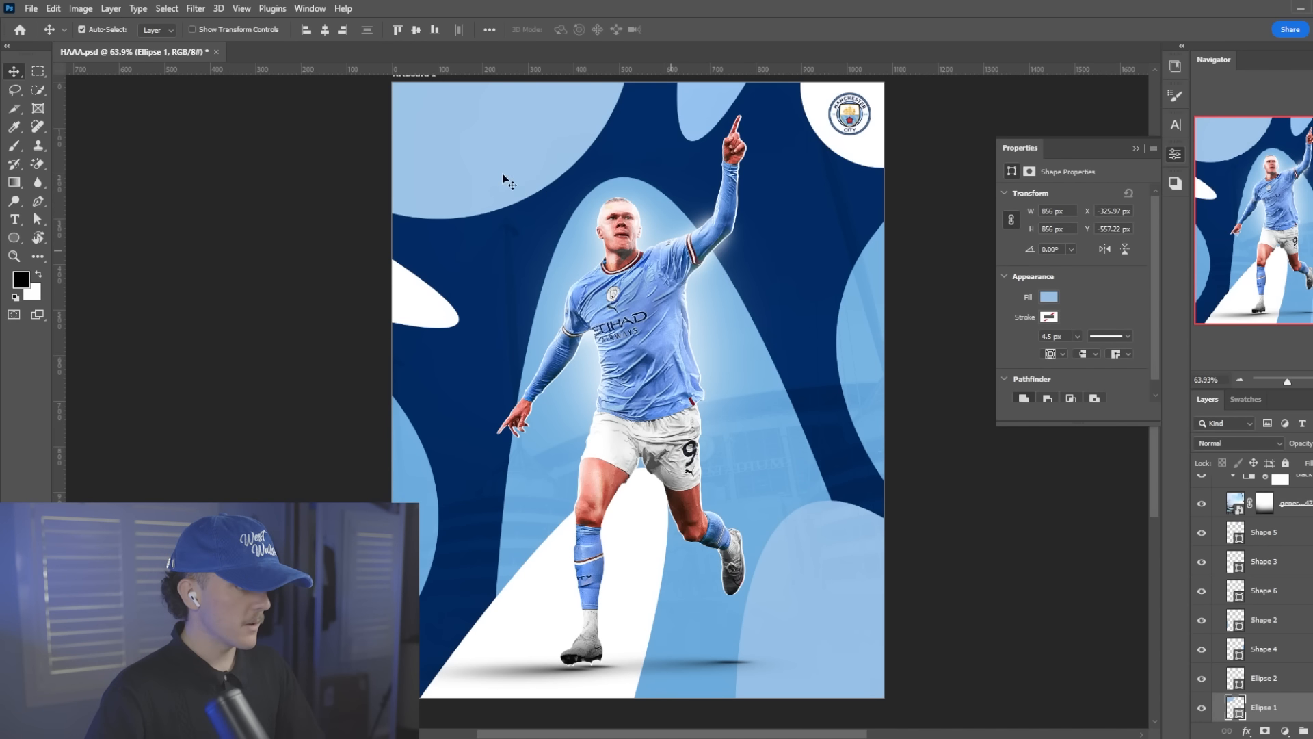
Add the text "Erling Haaland" in Dharma Gothic E ExBold Italic on a new layer above Ellipse 1, across the upper poster
{"action": "key", "text": "t"}
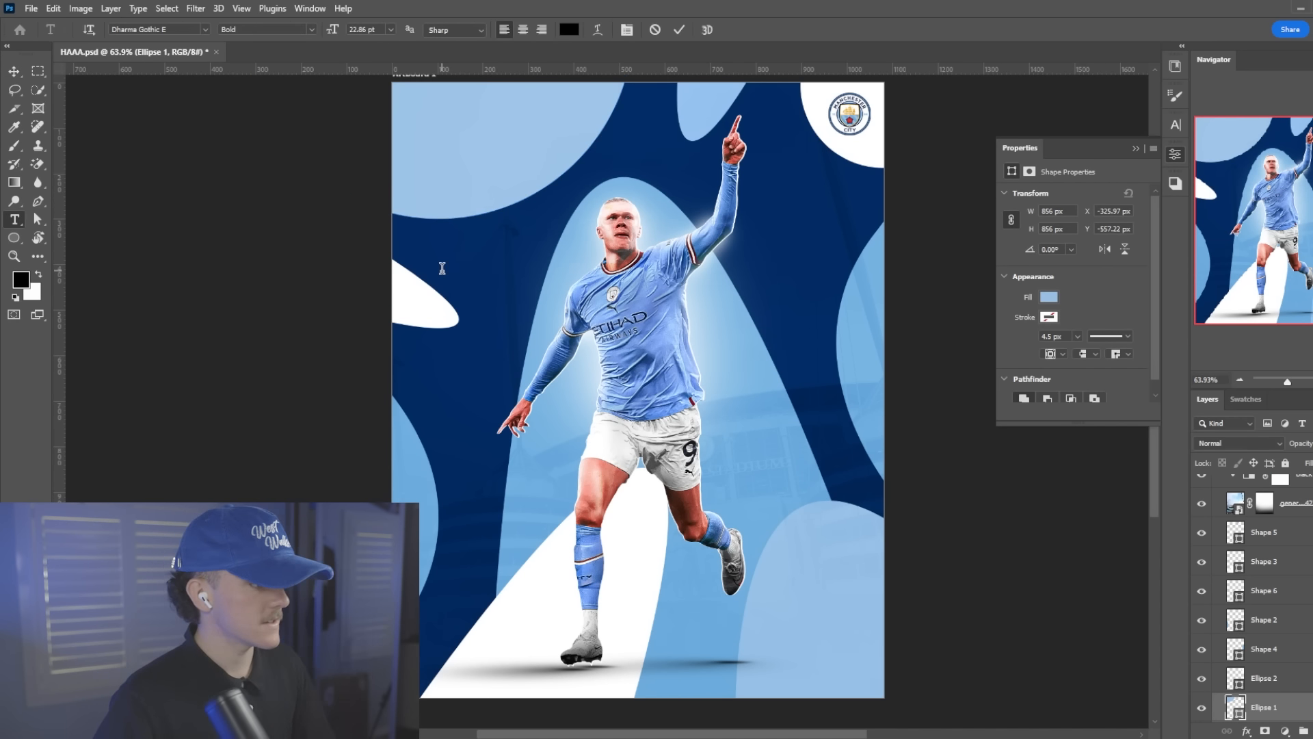
{"action": "left_click", "coordinate": [442, 269]}
{"action": "left_click", "coordinate": [311, 29]}
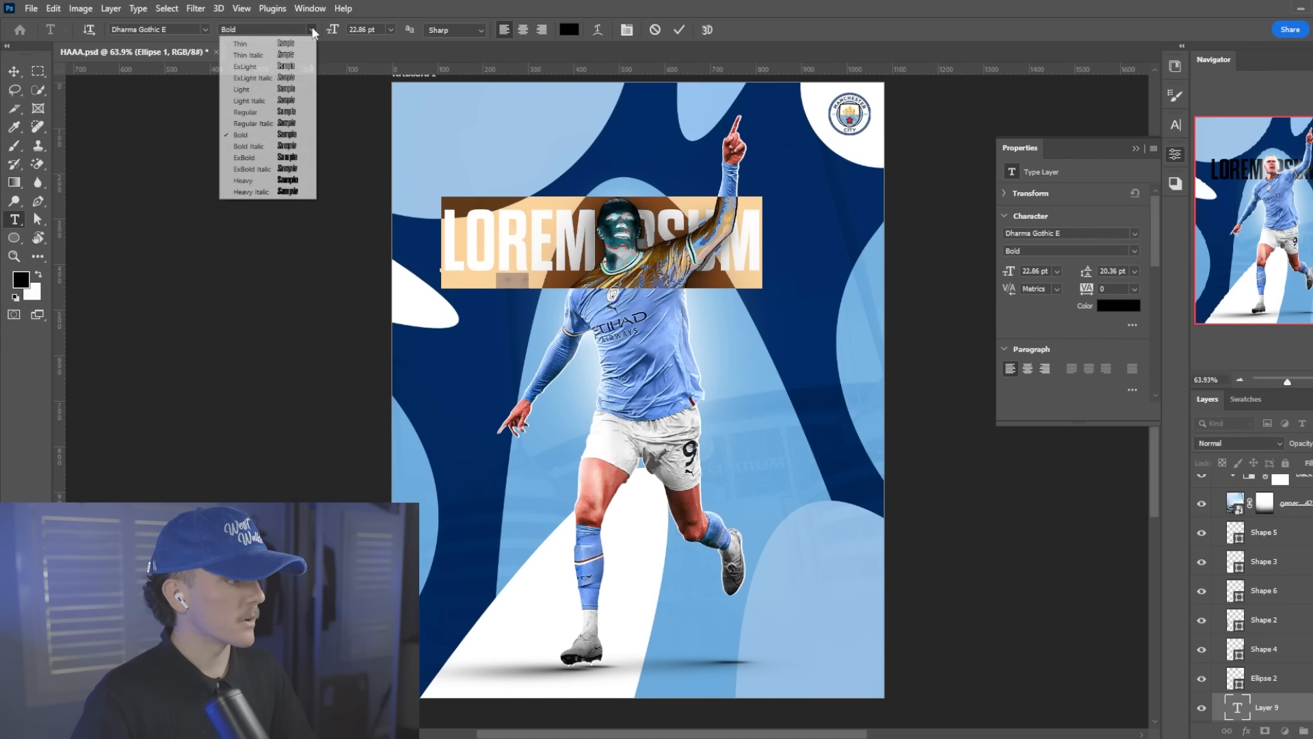
{"action": "left_click", "coordinate": [281, 169]}
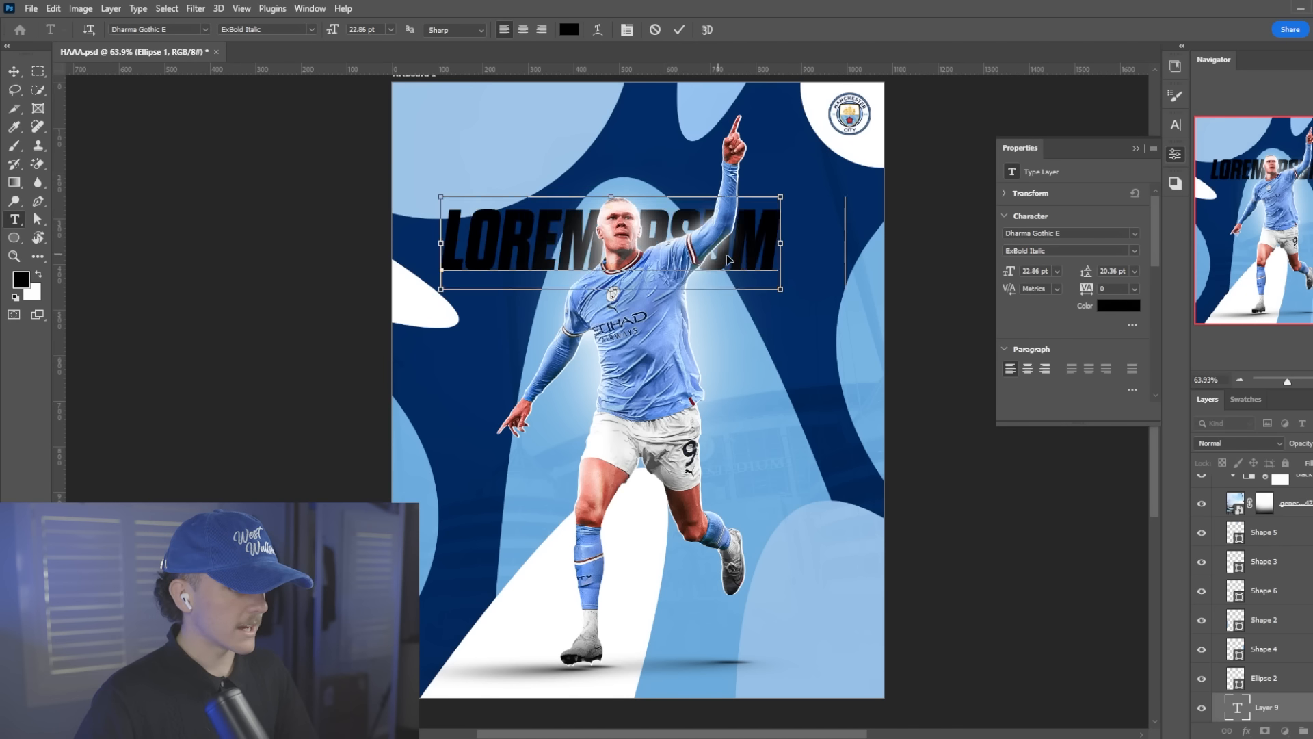
{"action": "type", "text": "ERLING HAALAND"}
{"action": "left_click", "coordinate": [679, 30]}
{"action": "key", "text": "ctrl+t"}
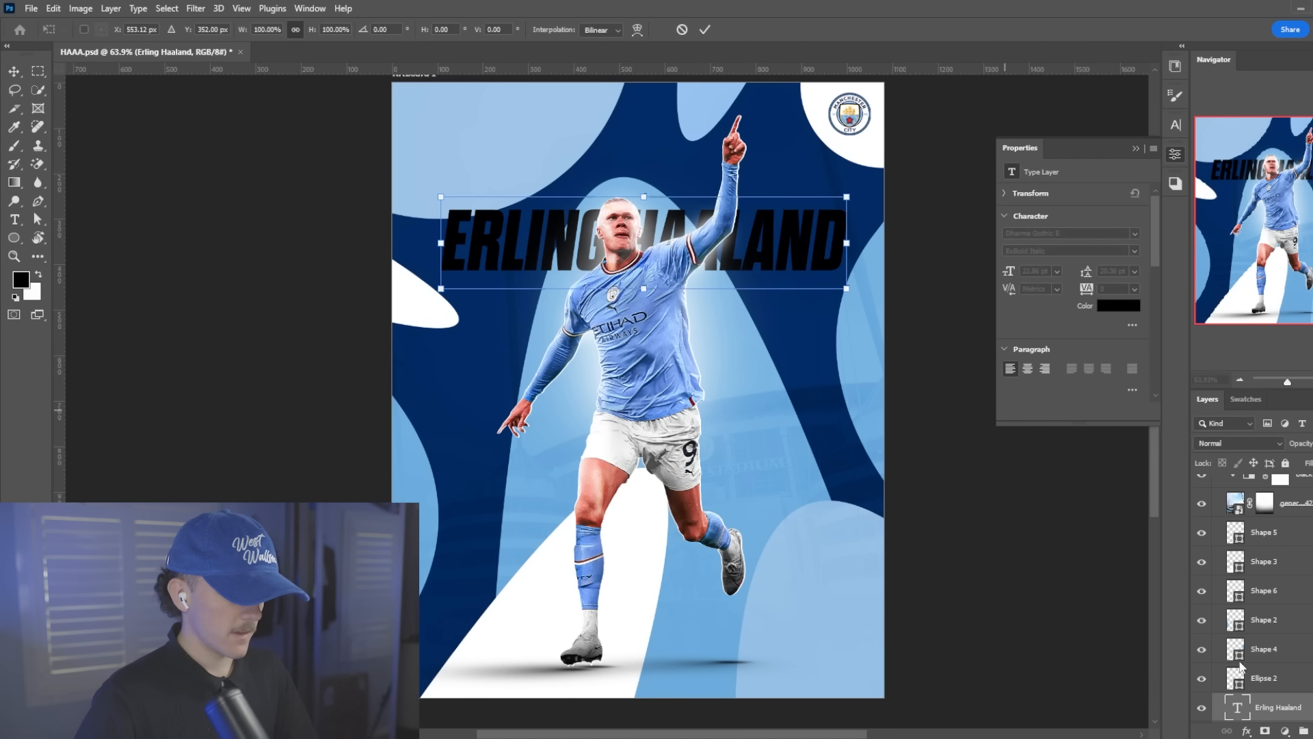
Extend the name text by repeating "Erling Haaland" along the same line past the artboard's edge
{"action": "double_click", "coordinate": [1237, 707]}
{"action": "key", "text": "ctrl+c"}
{"action": "left_click", "coordinate": [836, 247]}
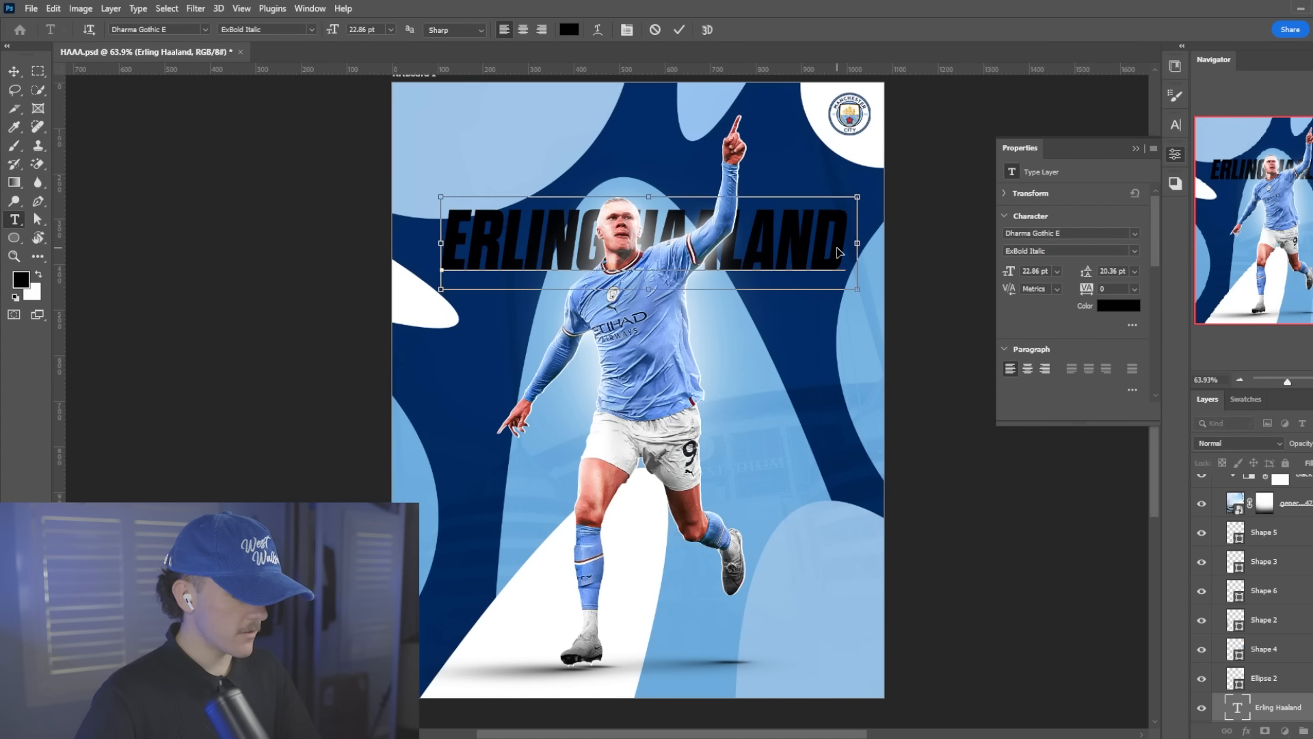
{"action": "key", "text": "ctrl+v"}
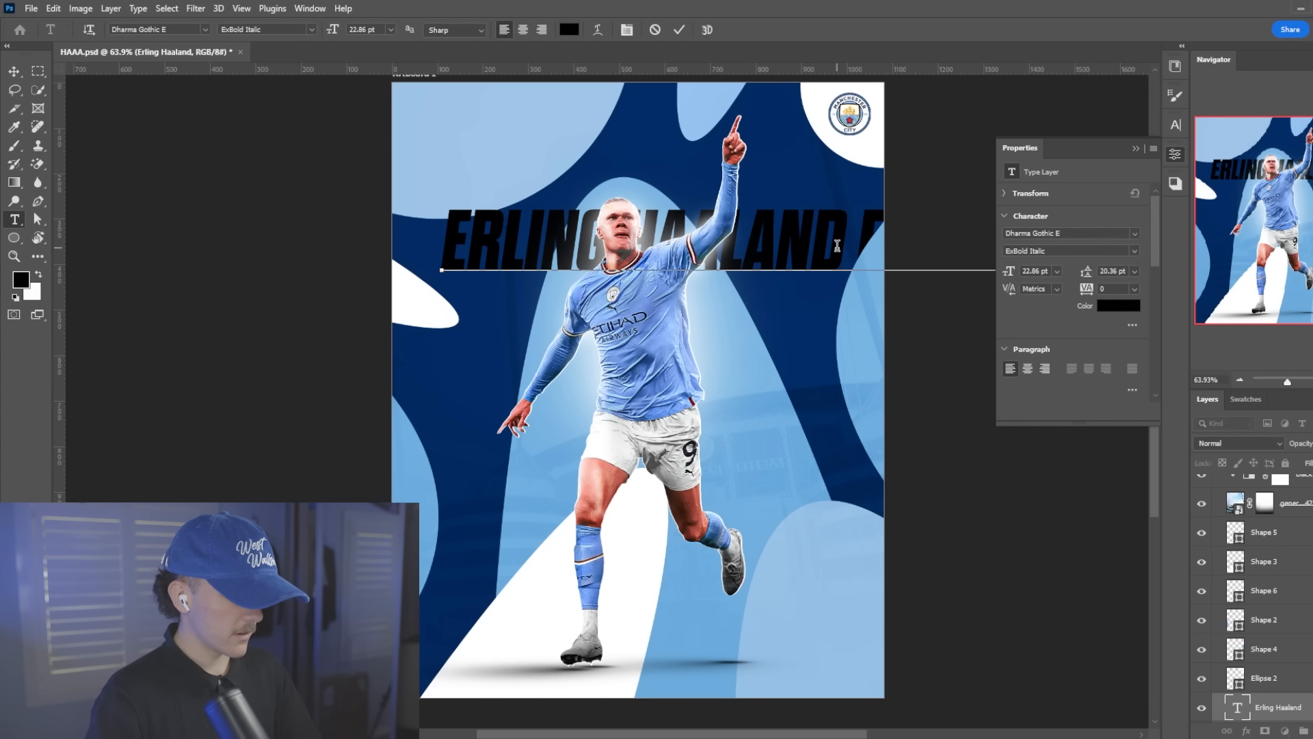
{"action": "triple_click", "coordinate": [837, 245]}
{"action": "scroll", "coordinate": [837, 245], "scroll_direction": "down", "scroll_amount": 2}
{"action": "left_click", "coordinate": [678, 30]}
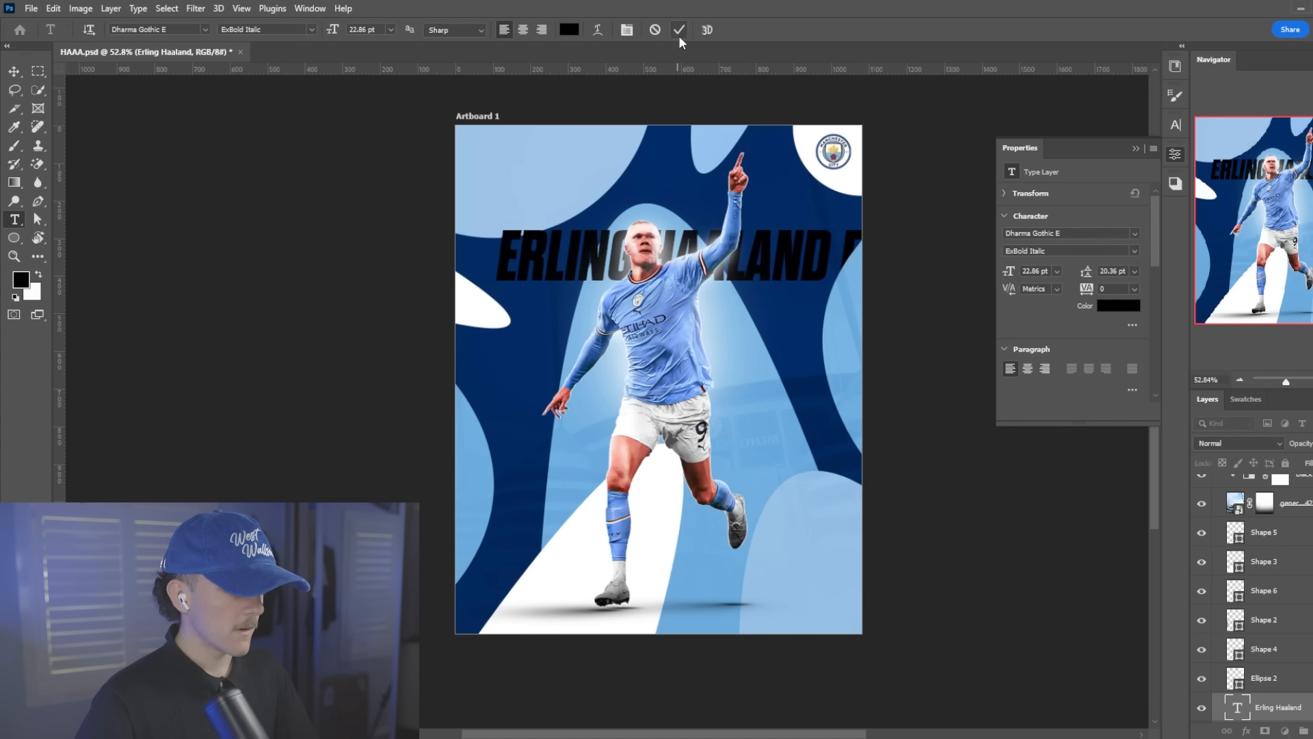
Replace the text line with "Erling Haaland" repeated many times, running far beyond the artboard's right edge
{"action": "scroll", "coordinate": [792, 340], "scroll_direction": "down", "scroll_amount": 3}
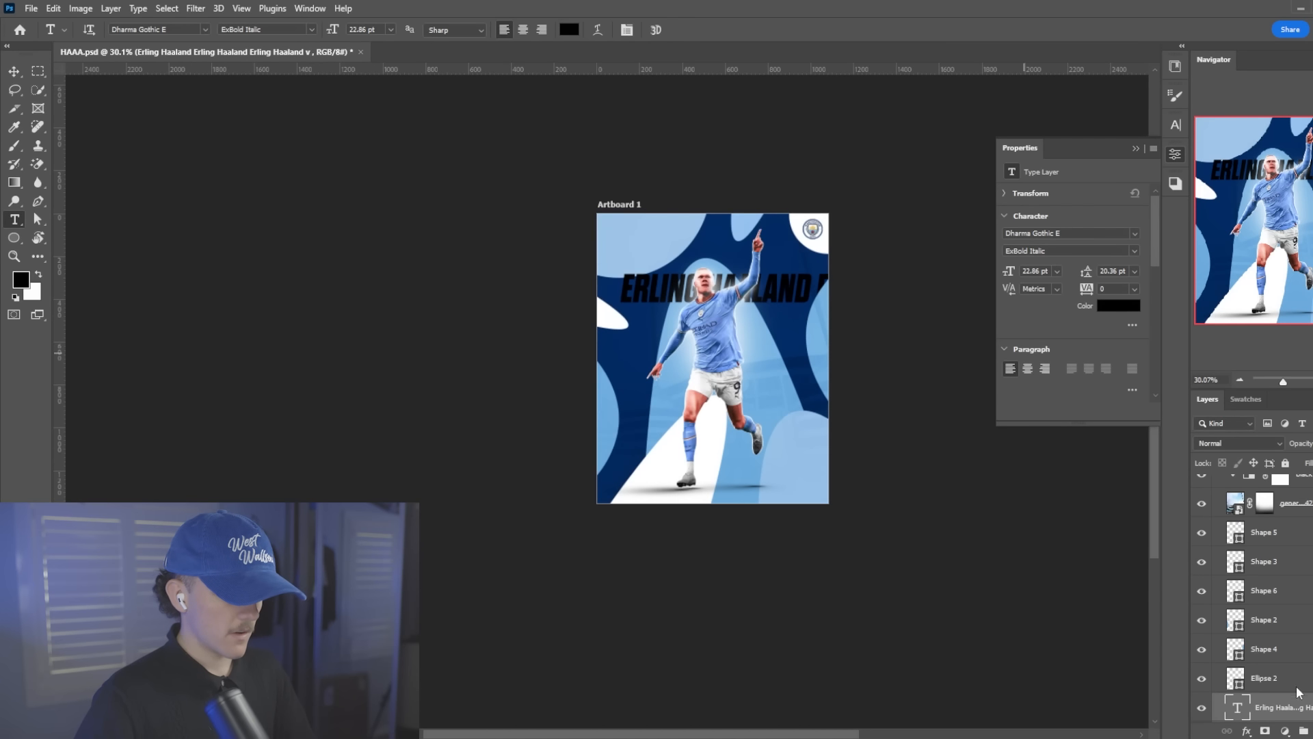
{"action": "double_click", "coordinate": [1237, 708]}
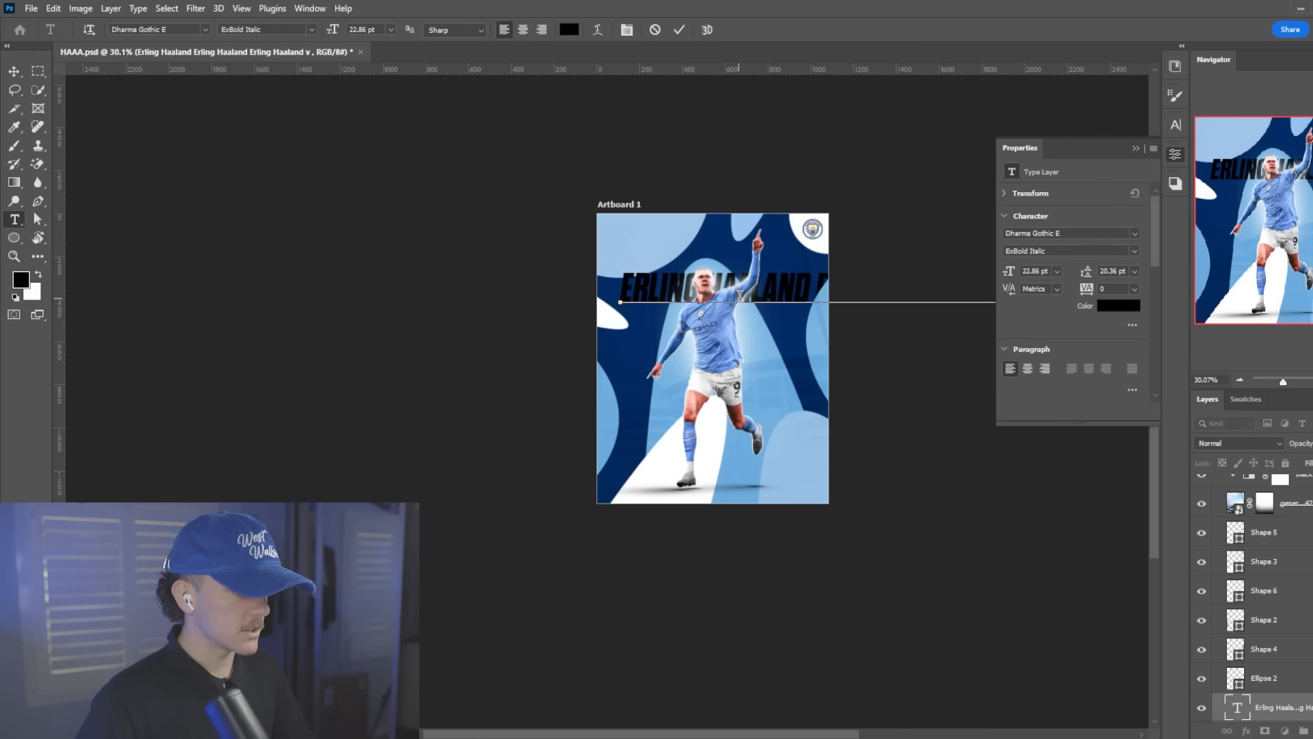
{"action": "triple_click", "coordinate": [762, 293]}
{"action": "type", "text": "Erling Haaland"}
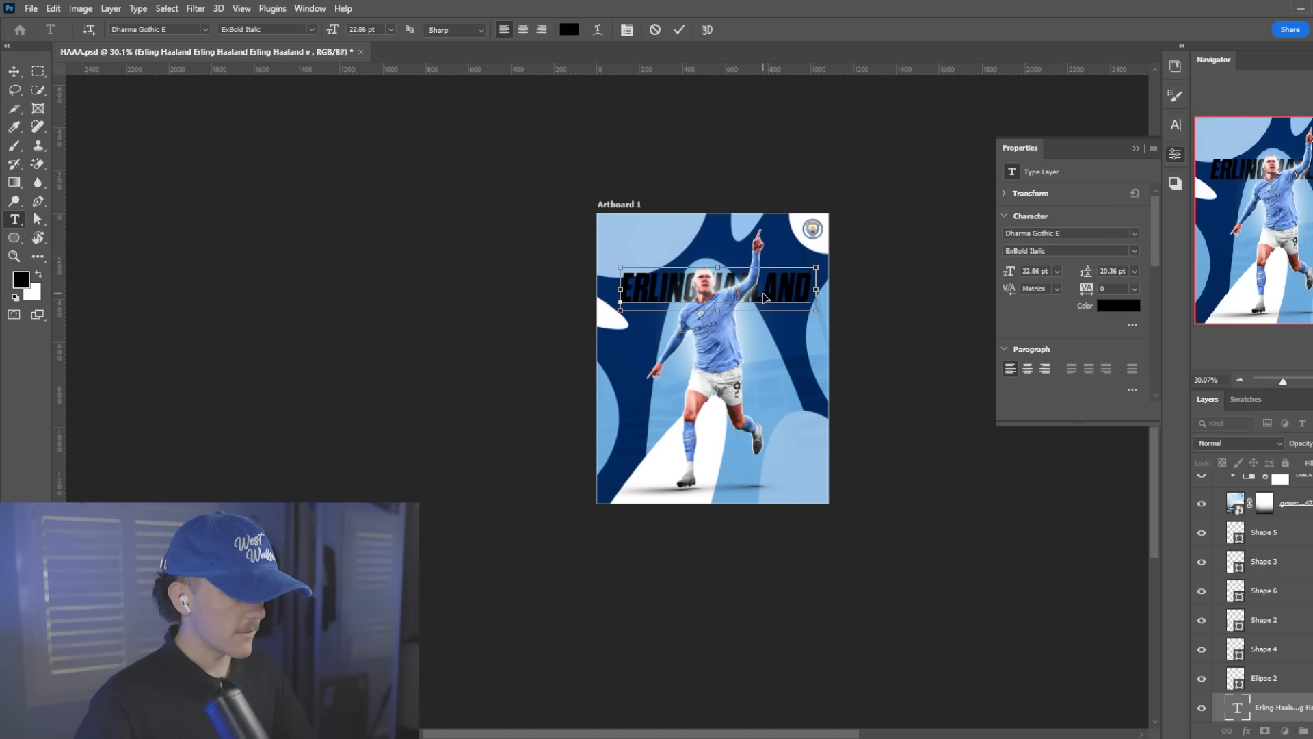
{"action": "key", "text": "ctrl+v"}
{"action": "key", "text": "ctrl+v"}
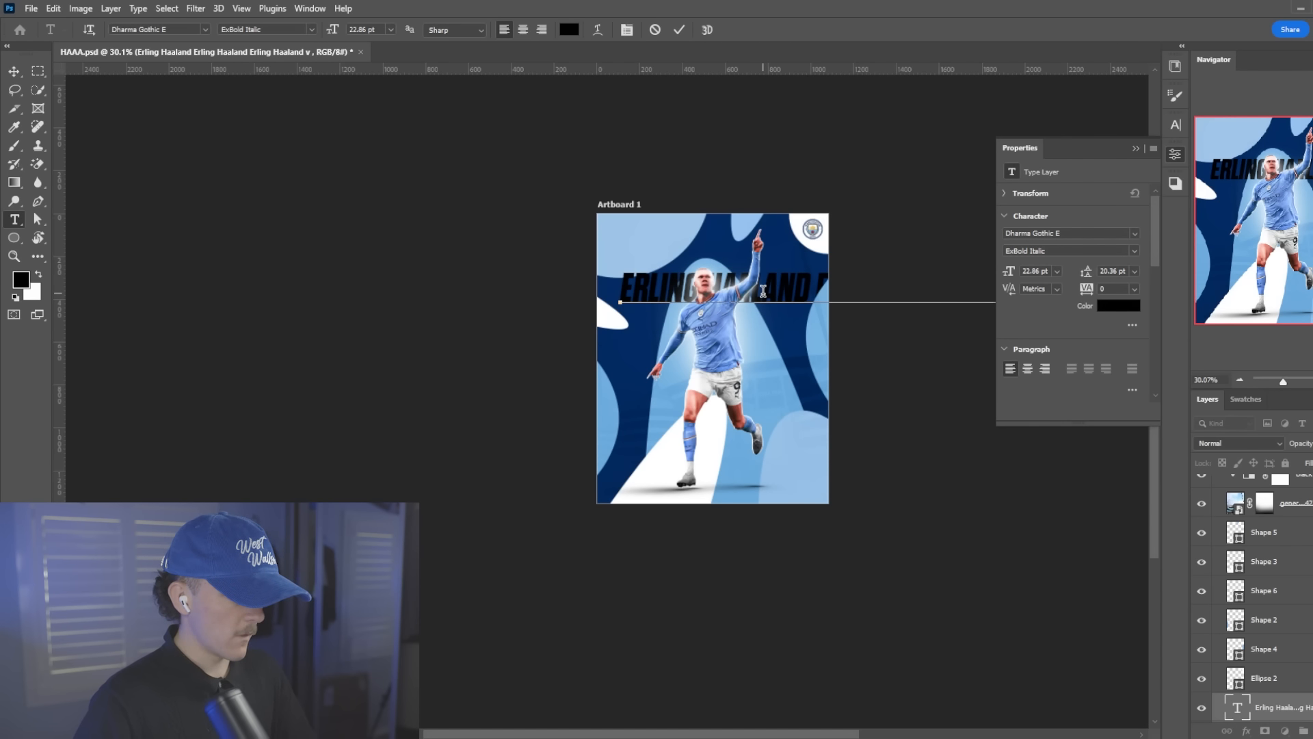
{"action": "scroll", "coordinate": [764, 297], "scroll_direction": "down", "scroll_amount": 10}
{"action": "triple_click", "coordinate": [794, 298]}
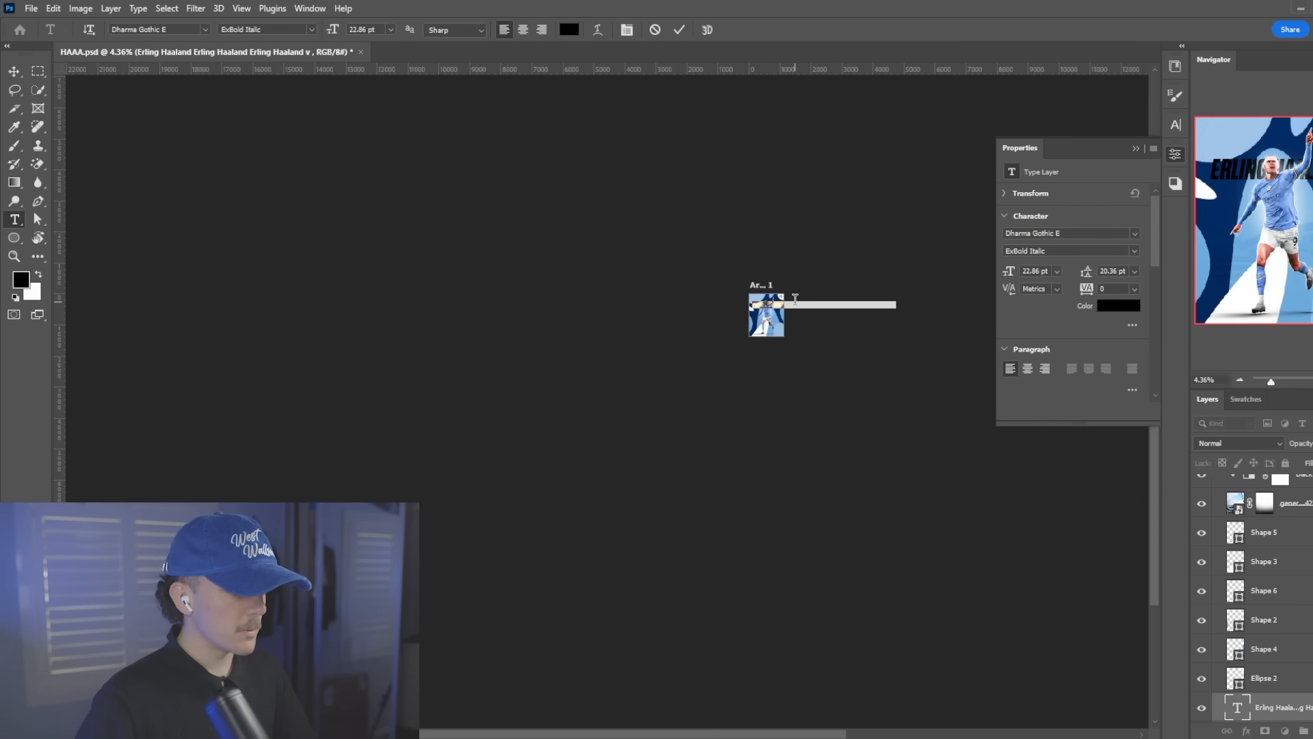
{"action": "left_click", "coordinate": [896, 305]}
{"action": "scroll", "coordinate": [899, 312], "scroll_direction": "up", "scroll_amount": 10}
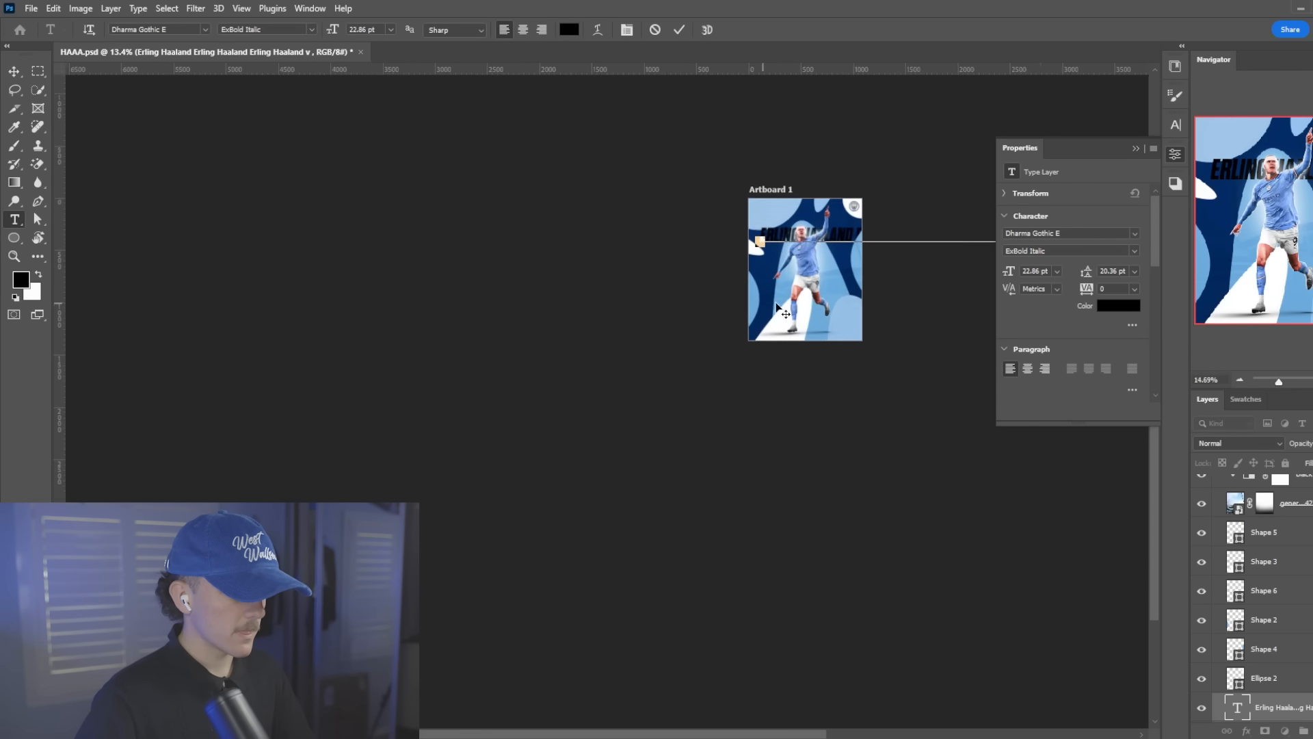
{"action": "key", "text": "alt+space"}
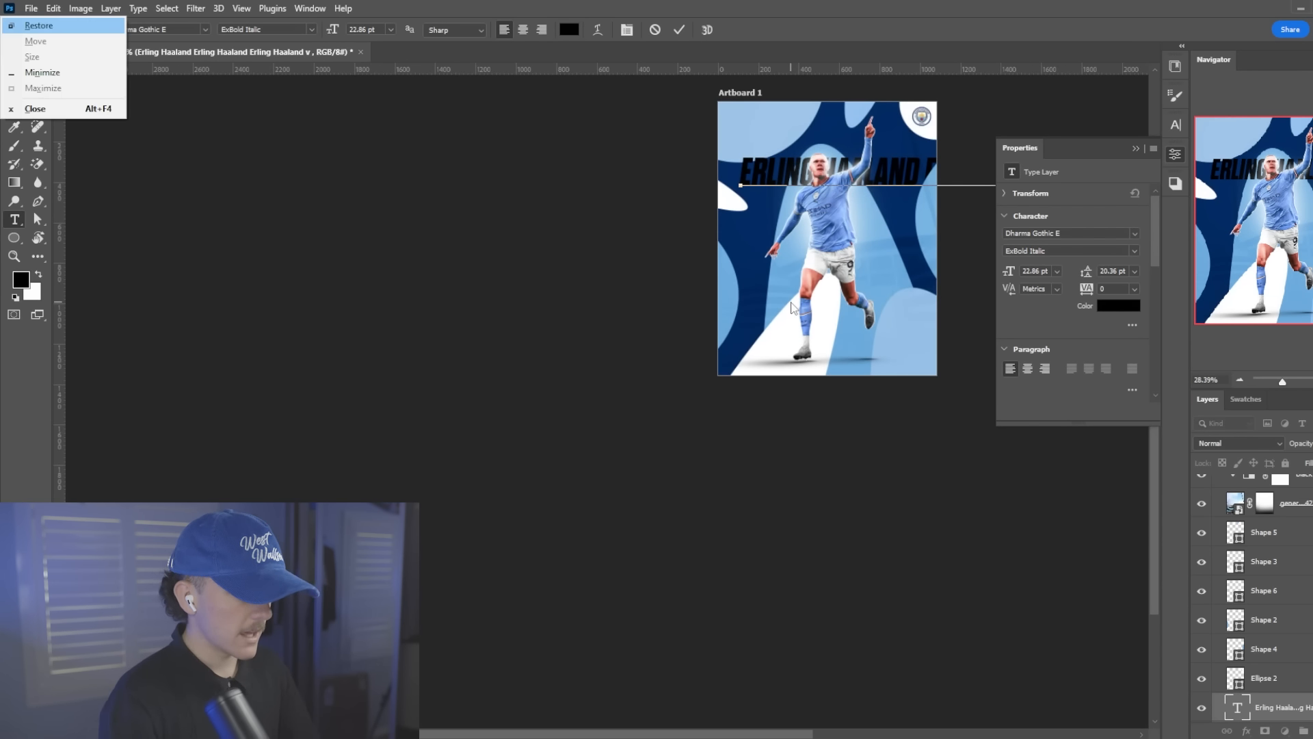
{"action": "left_click", "coordinate": [679, 33]}
{"action": "scroll", "coordinate": [670, 273], "scroll_direction": "down", "scroll_amount": 5}
{"action": "scroll", "coordinate": [888, 301], "scroll_direction": "up", "scroll_amount": 5}
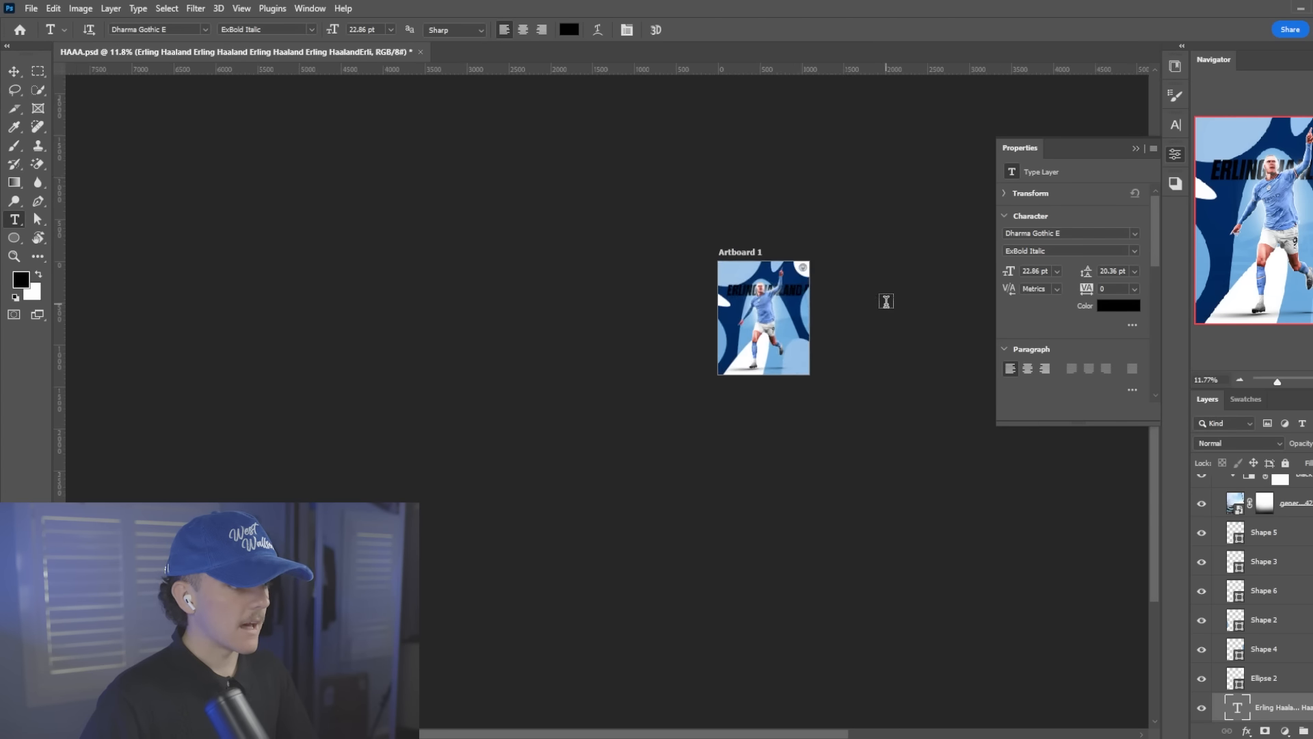
Paste the repeated name line onto new rows below until the text block reaches past the artboard's bottom edge
{"action": "left_click", "coordinate": [1013, 248]}
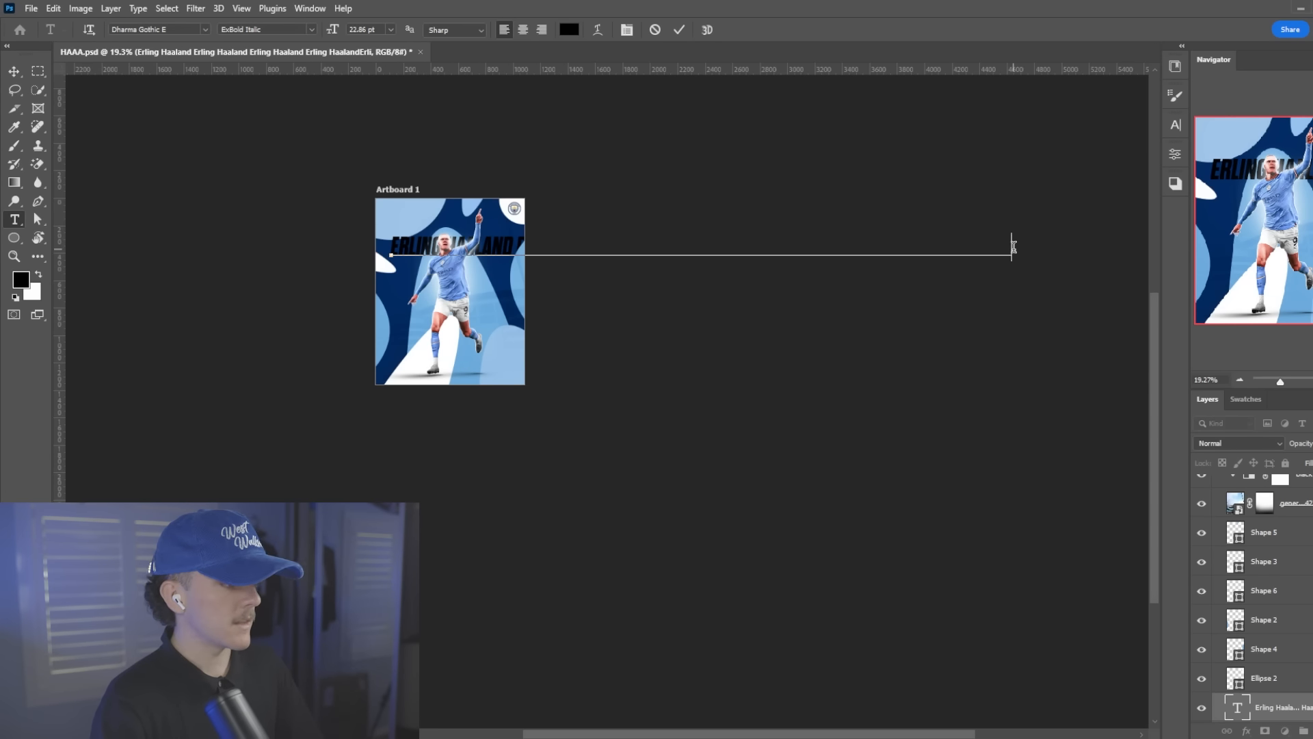
{"action": "key", "text": "Return"}
{"action": "key", "text": "ctrl+v"}
{"action": "key", "text": "Return"}
{"action": "key", "text": "ctrl+v"}
{"action": "key", "text": "Return"}
{"action": "key", "text": "ctrl+v"}
{"action": "key", "text": "Return"}
{"action": "key", "text": "ctrl+v"}
{"action": "key", "text": "Return"}
{"action": "key", "text": "ctrl+v"}
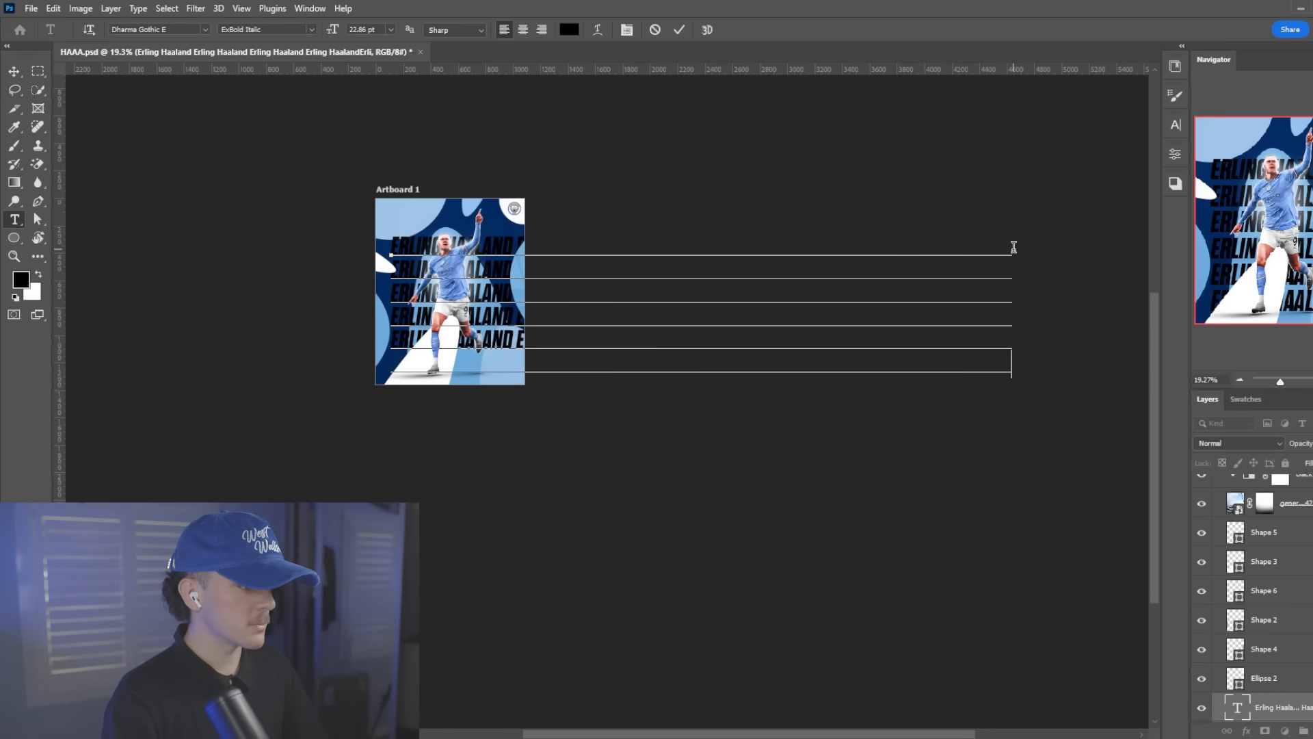
{"action": "key", "text": "Return"}
{"action": "key", "text": "ctrl+v"}
{"action": "key", "text": "Return"}
{"action": "key", "text": "ctrl+v"}
{"action": "left_click", "coordinate": [677, 33]}
Scale the text block to about 121%, position it across the artboard from the top, and color it white
{"action": "key", "text": "ctrl+t"}
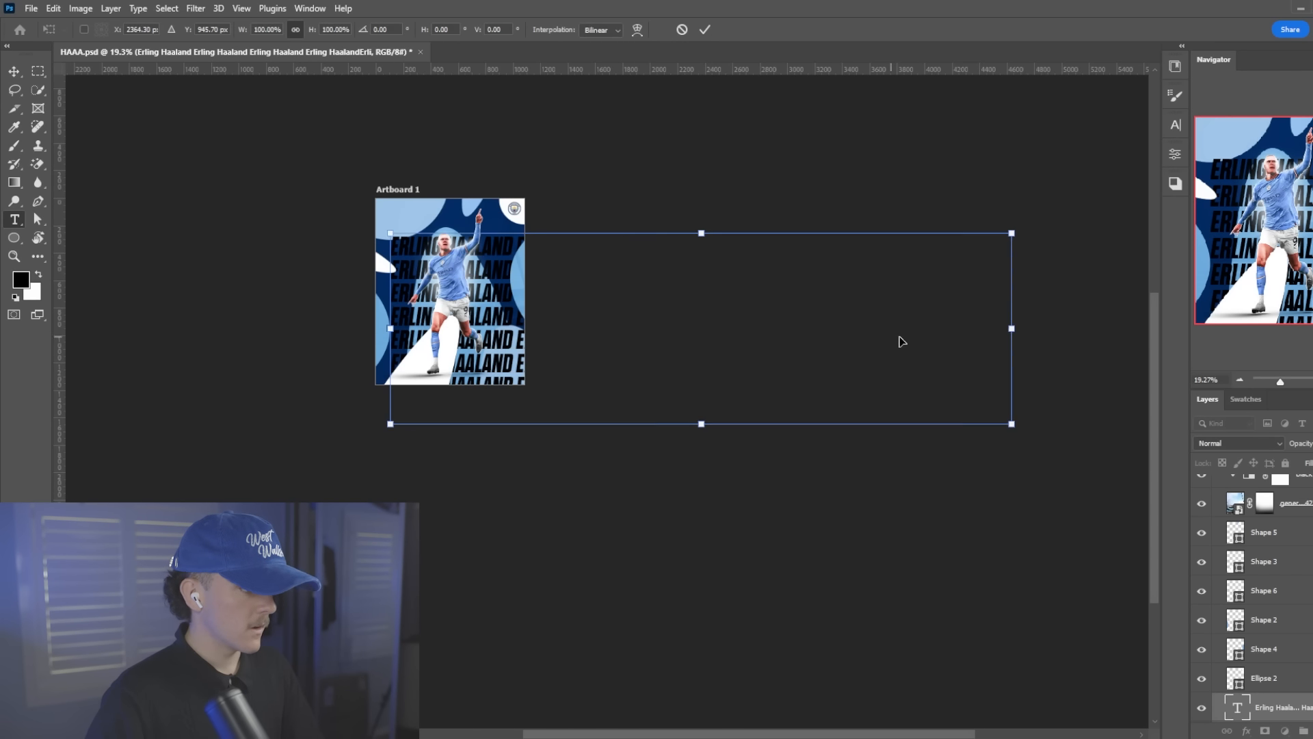
{"action": "left_click_drag", "start_coordinate": [1012, 328], "coordinate": [589, 251]}
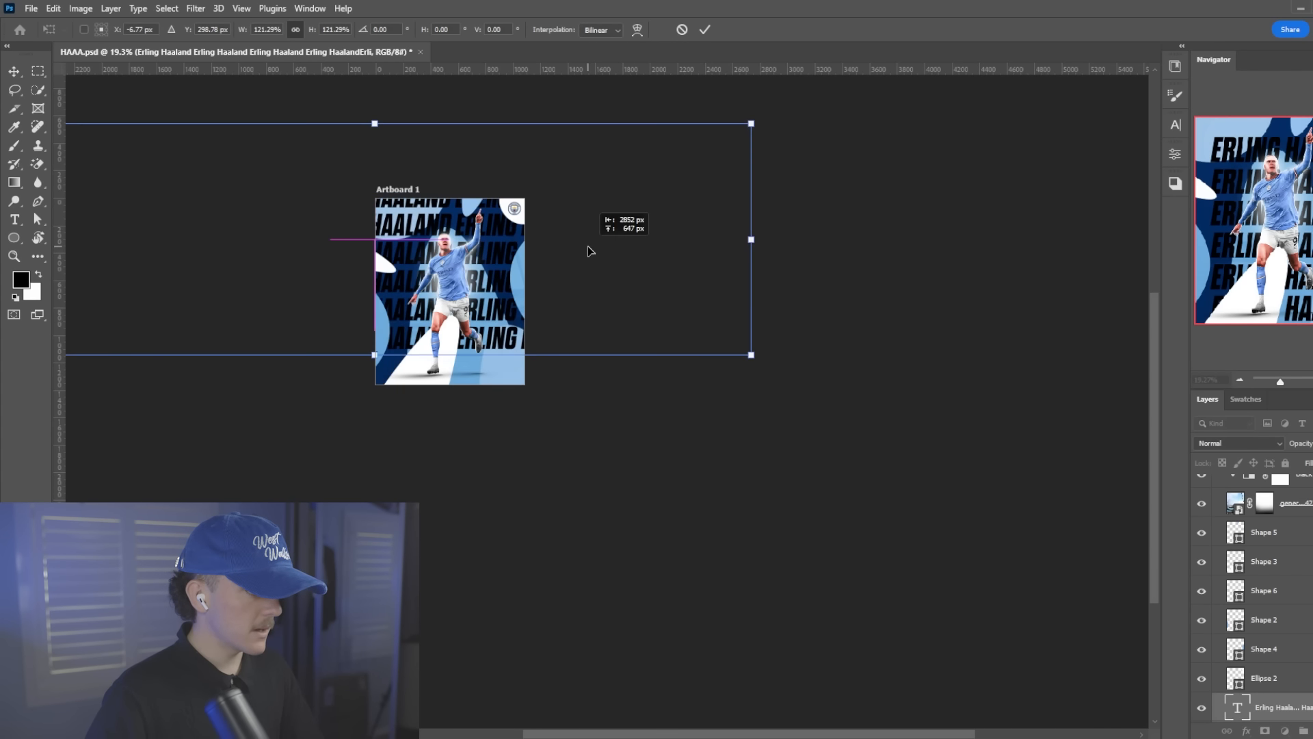
{"action": "left_click", "coordinate": [705, 30]}
{"action": "scroll", "coordinate": [383, 212], "scroll_direction": "up", "scroll_amount": 6}
{"action": "scroll", "coordinate": [347, 195], "scroll_direction": "up", "scroll_amount": 2}
{"action": "left_click", "coordinate": [1245, 399]}
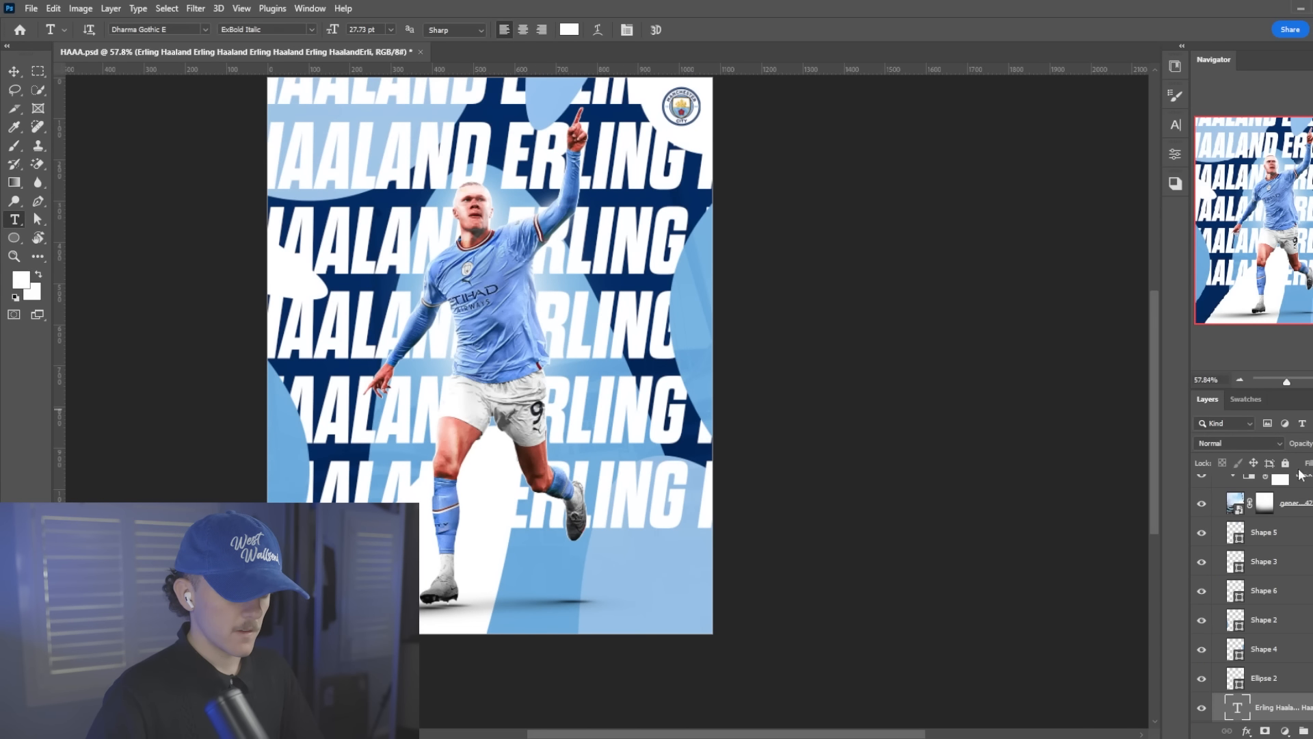
Convert the name text layer to a smart object and clip it to Ellipse 1
{"action": "left_click", "coordinate": [1287, 463]}
{"action": "right_click", "coordinate": [1289, 702]}
{"action": "left_click", "coordinate": [1250, 229]}
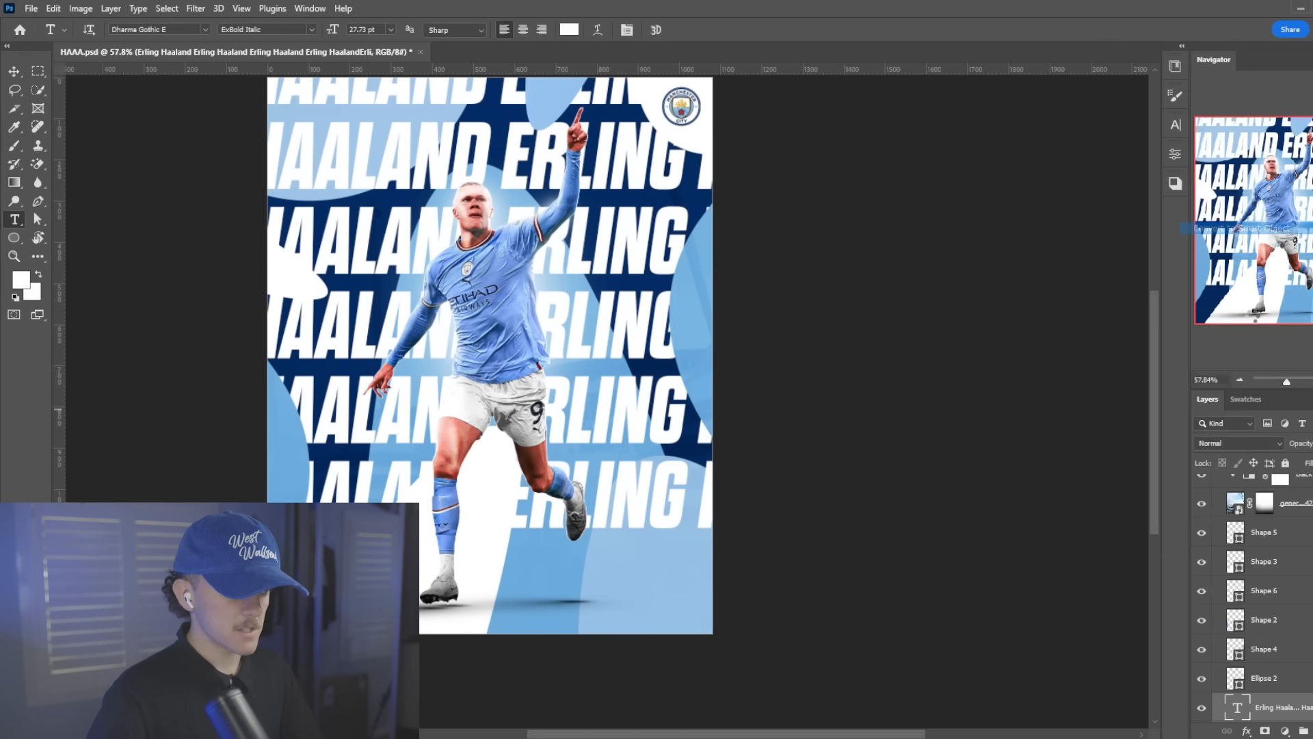
{"action": "right_click", "coordinate": [1301, 644]}
{"action": "left_click", "coordinate": [1152, 448]}
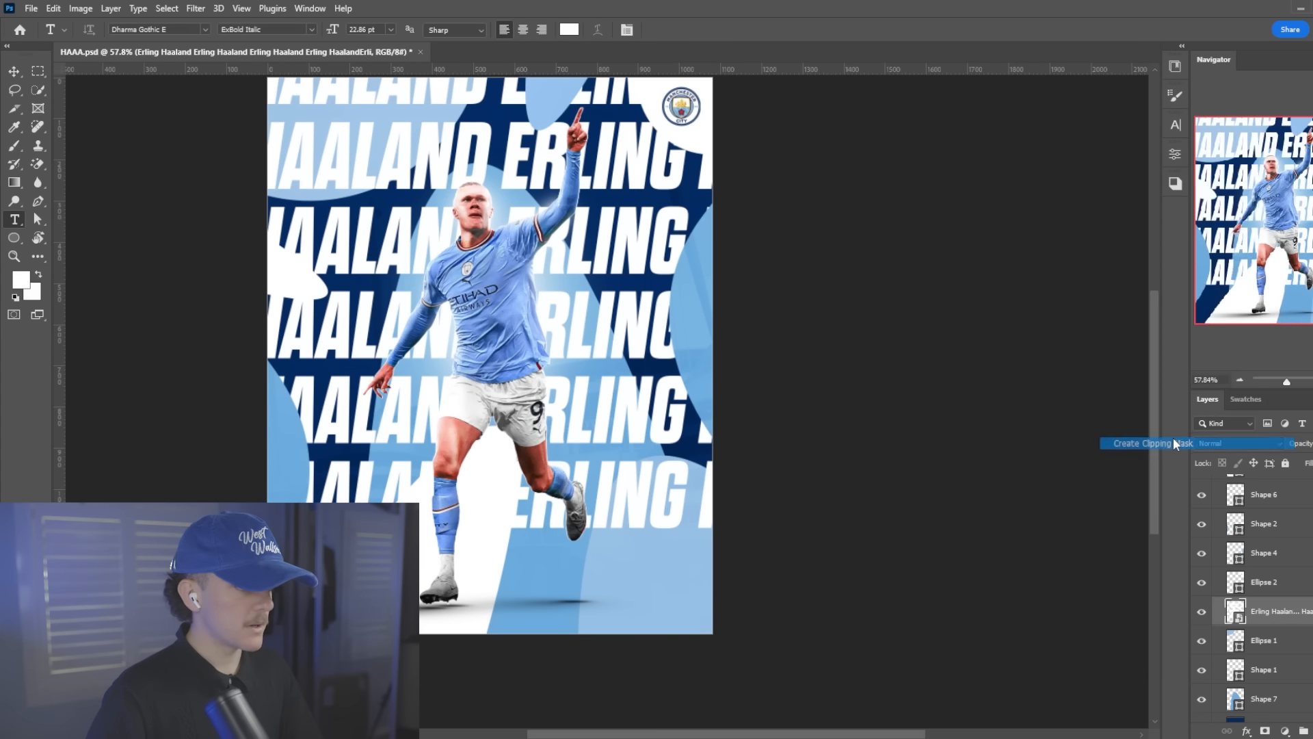
Scale the clipped name pattern to about 54% and position it inside the light blue ellipse in the poster's upper left corner
{"action": "key", "text": "ctrl+t"}
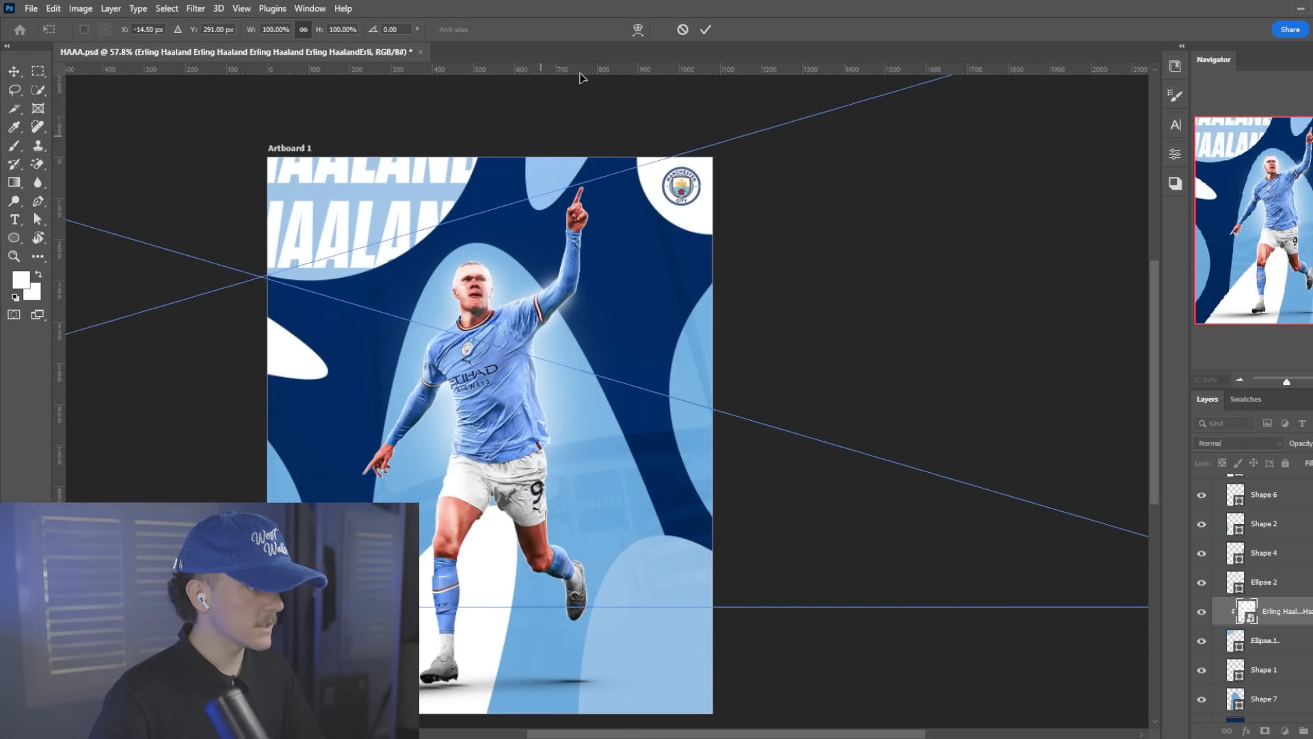
{"action": "key", "text": "ctrl+0"}
{"action": "left_click_drag", "start_coordinate": [975, 341], "coordinate": [659, 331]}
{"action": "left_click", "coordinate": [705, 29]}
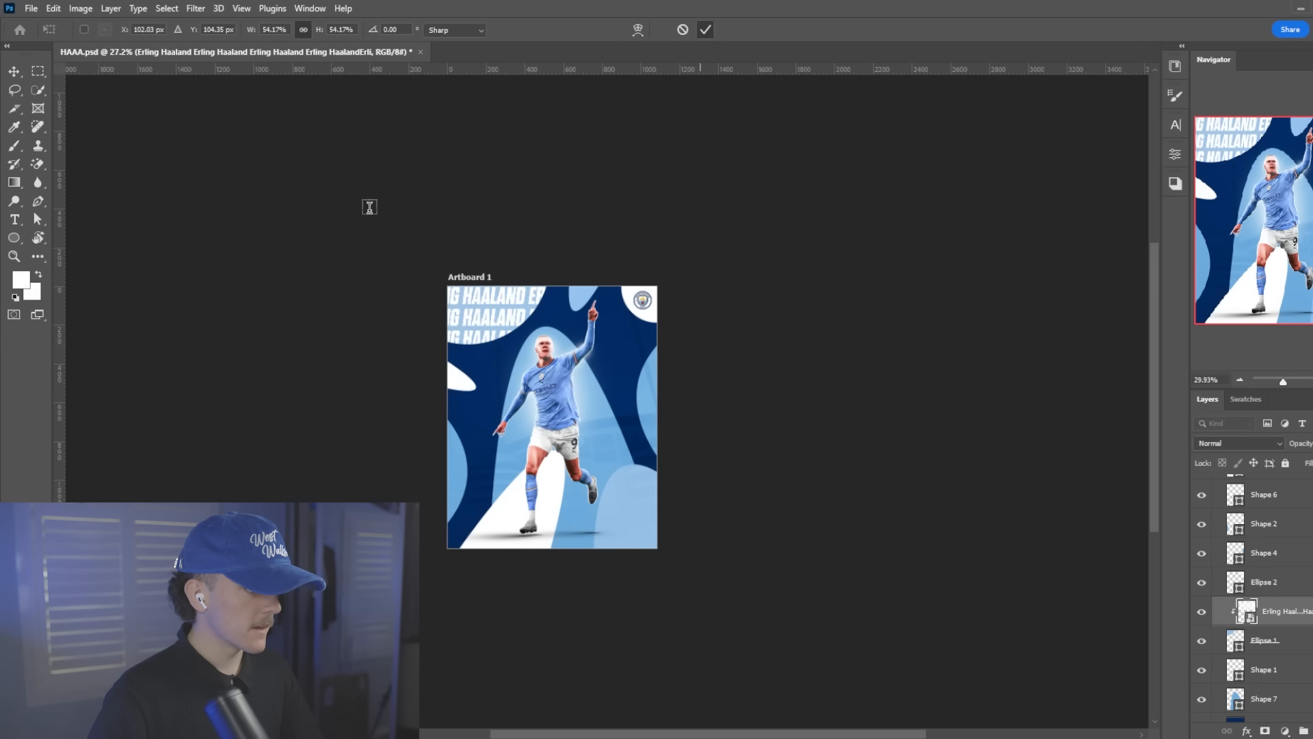
{"action": "scroll", "coordinate": [369, 207], "scroll_direction": "up", "scroll_amount": 5}
Distort the name pattern into gentle waves with Liquify, using the Twirl Clockwise tool at size 2200 across the text rows
{"action": "left_click", "coordinate": [193, 9]}
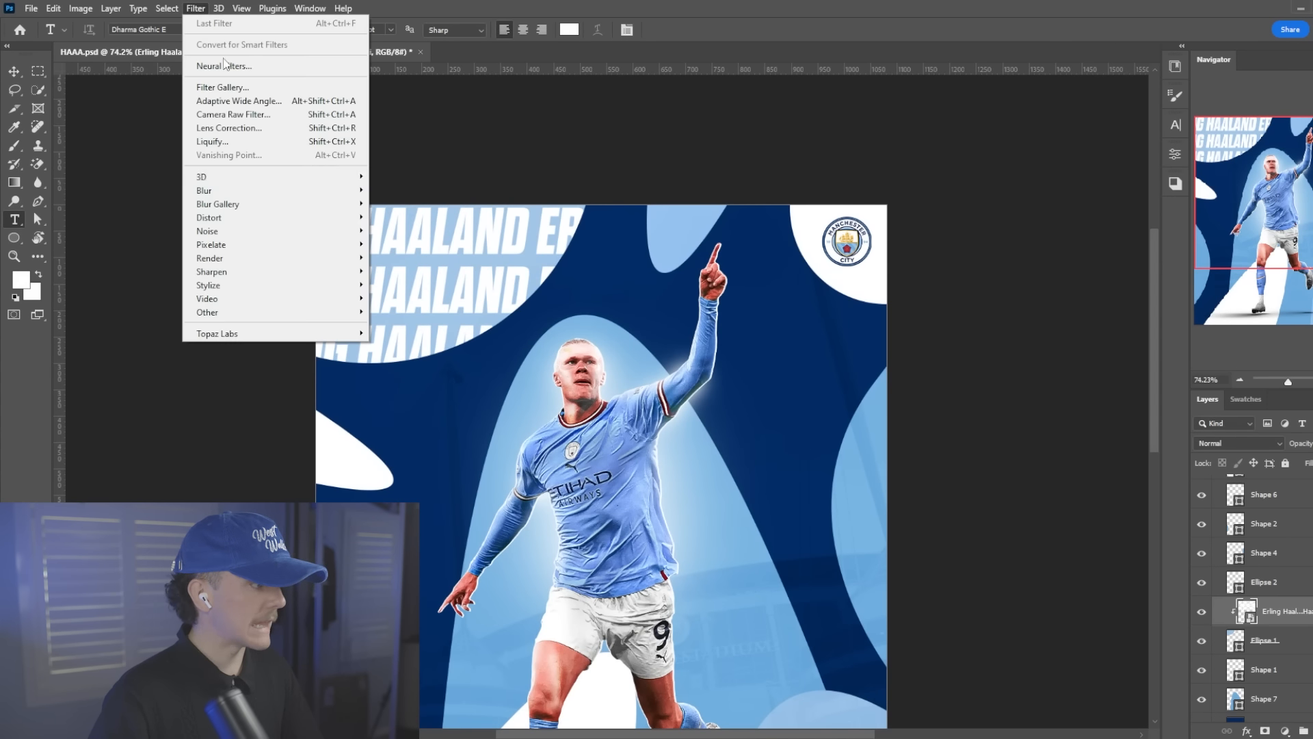
{"action": "left_click", "coordinate": [246, 137]}
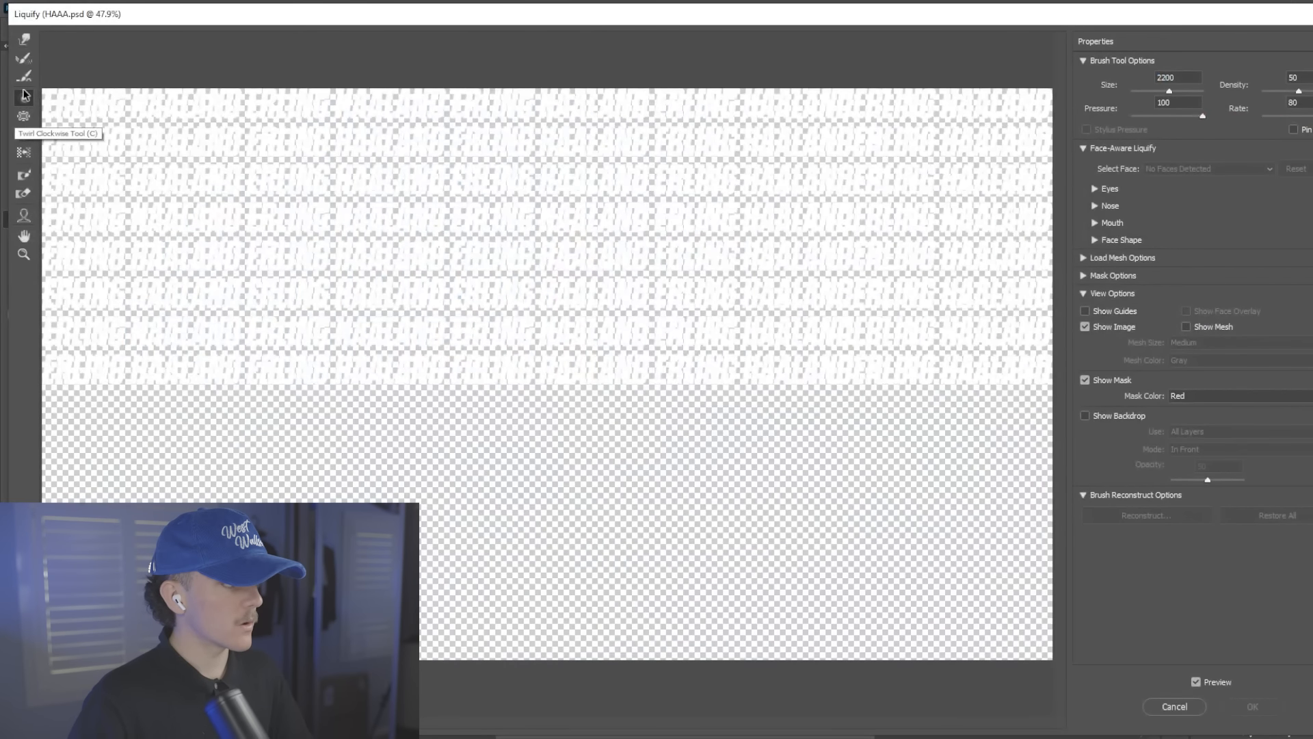
{"action": "left_click", "coordinate": [293, 236]}
{"action": "left_click", "coordinate": [284, 234]}
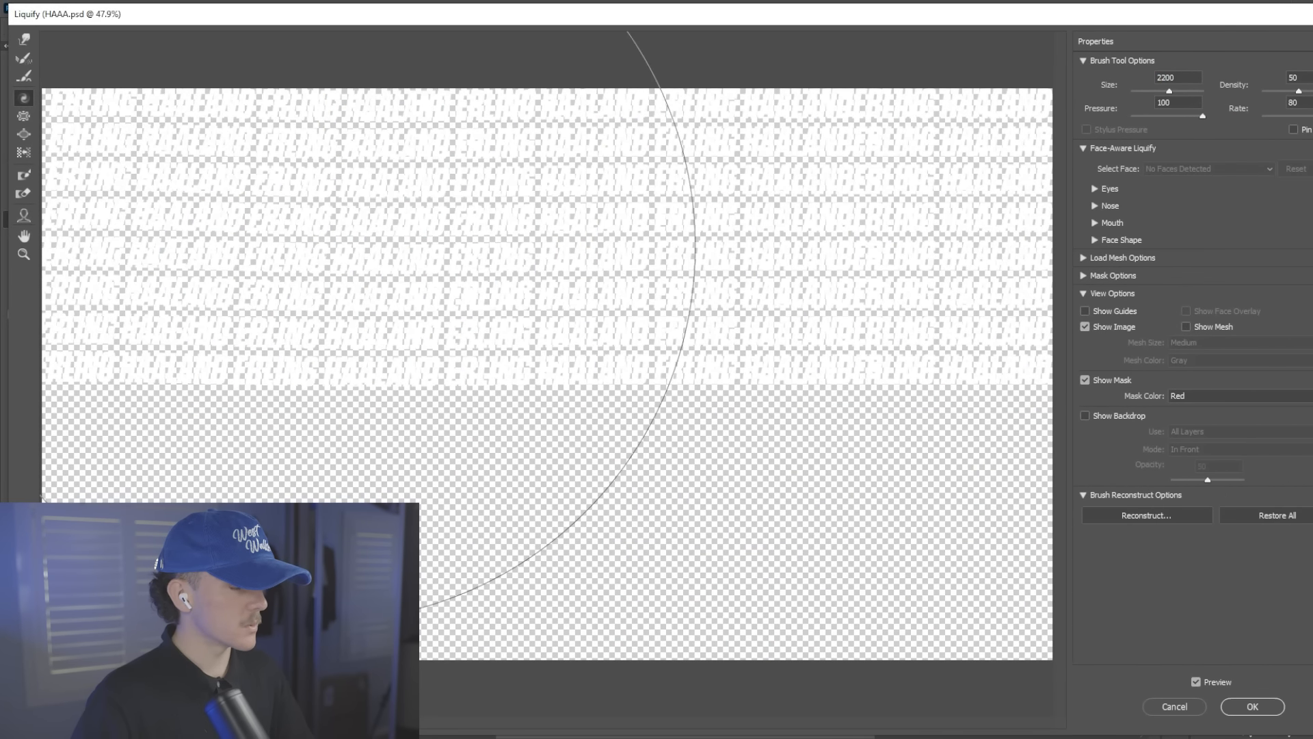
{"action": "left_click", "coordinate": [538, 242]}
{"action": "left_click", "coordinate": [749, 243]}
{"action": "left_click", "coordinate": [259, 243]}
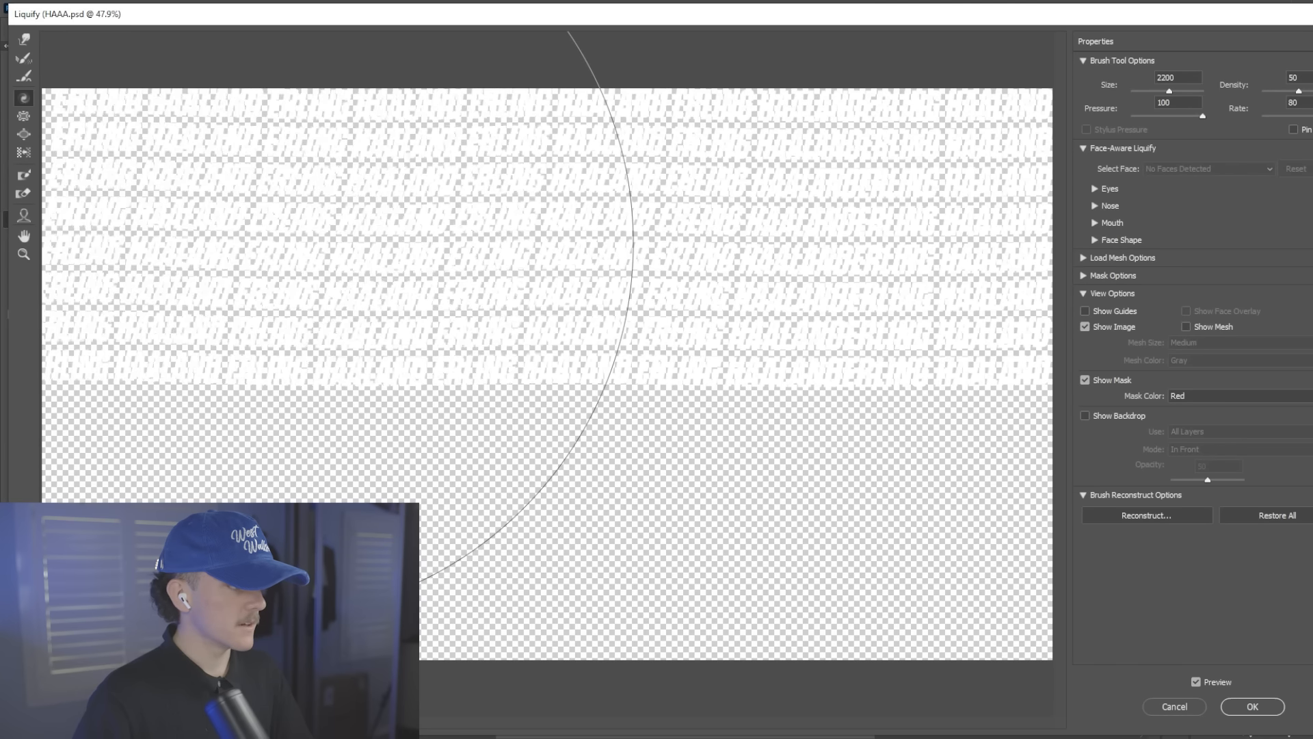
{"action": "left_click", "coordinate": [1252, 706]}
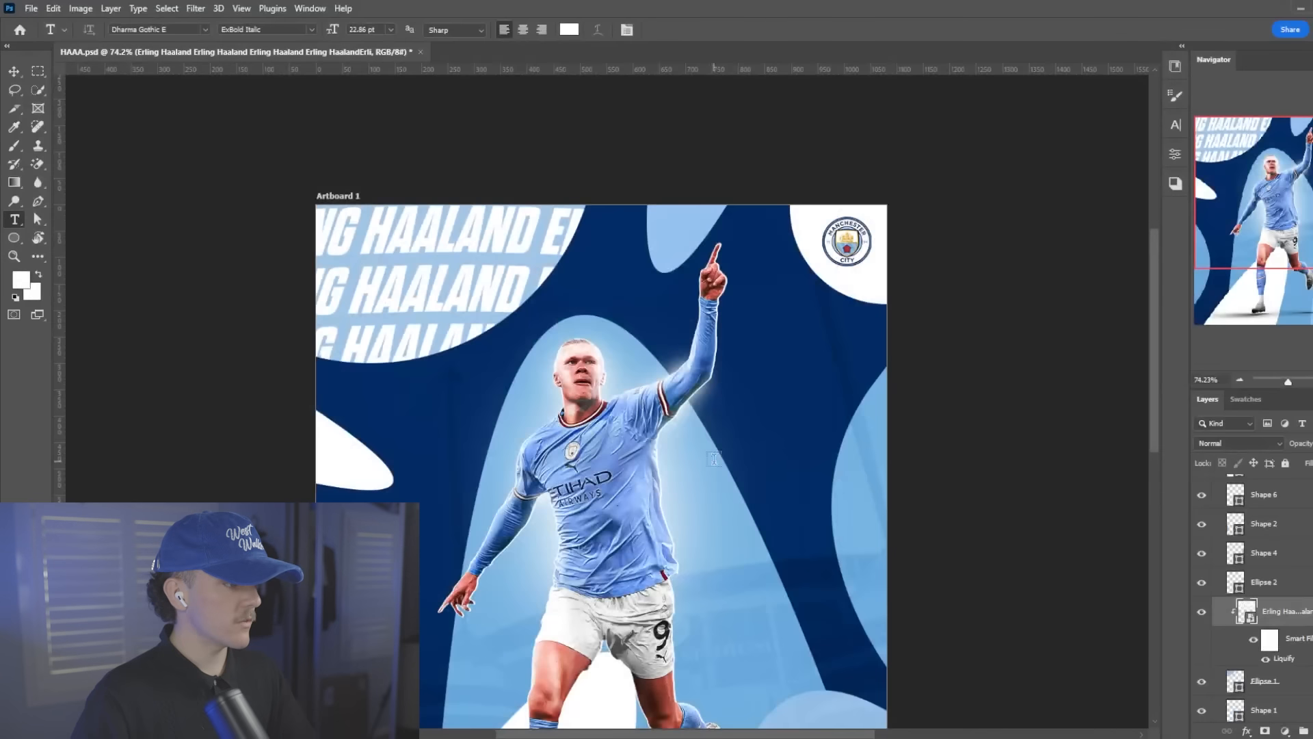
Set the name pattern's blend mode to Overlay, rotate it to about -3° at 55% scale, and shift it left within the ellipse
{"action": "left_click", "coordinate": [1263, 444]}
{"action": "left_click", "coordinate": [1236, 562]}
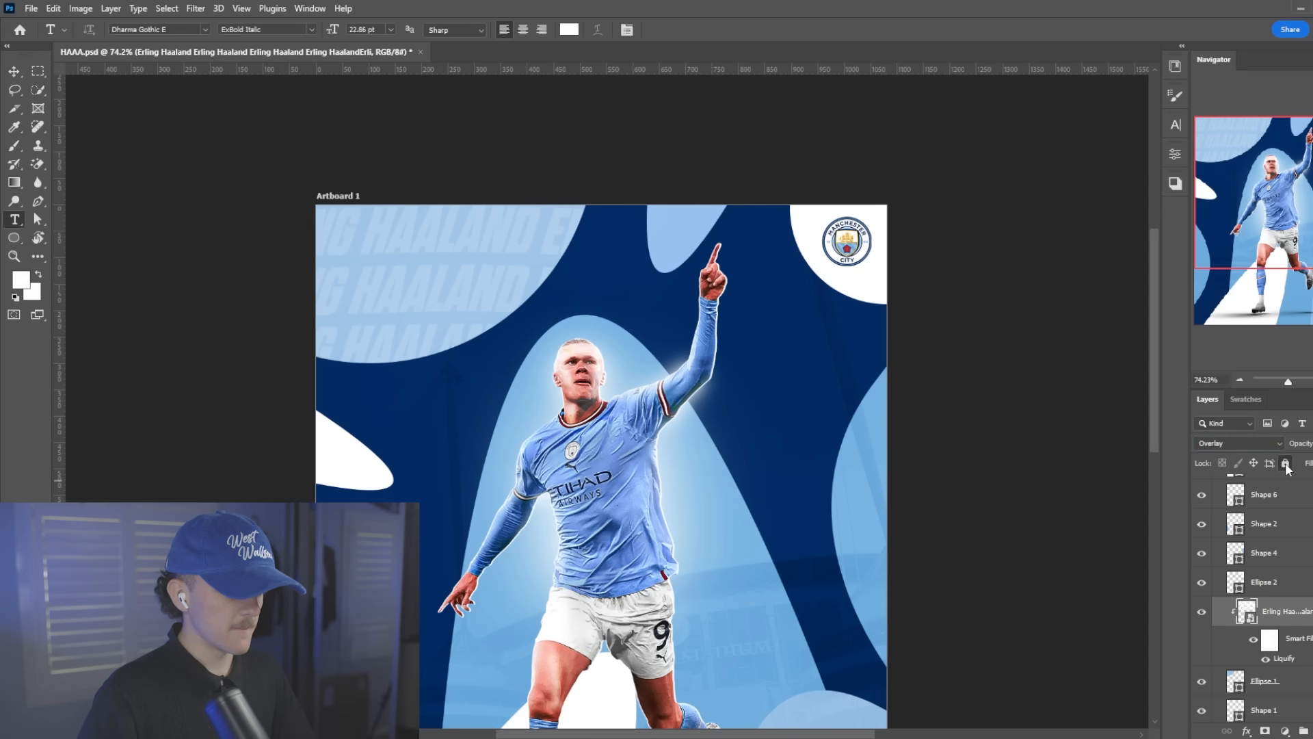
{"action": "key", "text": "ctrl+t"}
{"action": "key", "text": "ctrl+0"}
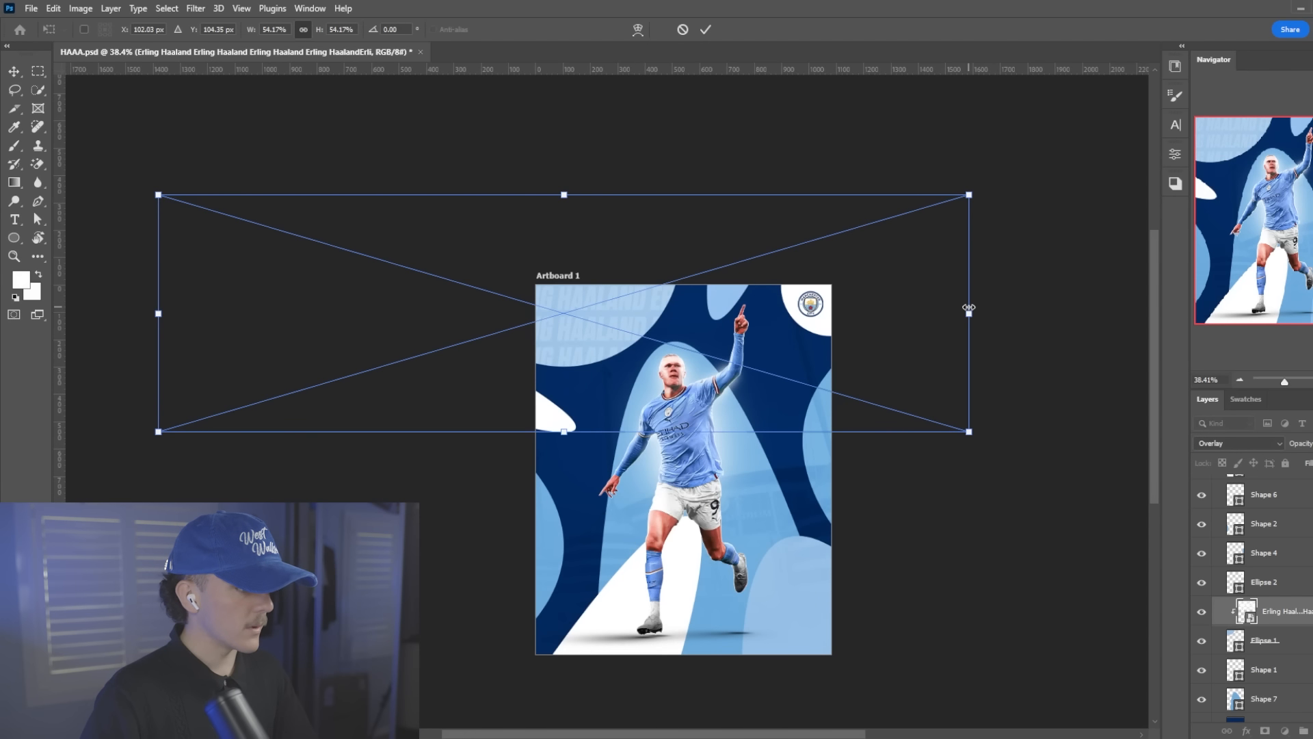
{"action": "left_click_drag", "start_coordinate": [968, 307], "coordinate": [906, 327]}
{"action": "left_click_drag", "start_coordinate": [844, 342], "coordinate": [745, 338]}
{"action": "left_click_drag", "start_coordinate": [902, 346], "coordinate": [883, 320]}
{"action": "left_click_drag", "start_coordinate": [727, 339], "coordinate": [746, 334]}
{"action": "key", "text": "Return"}
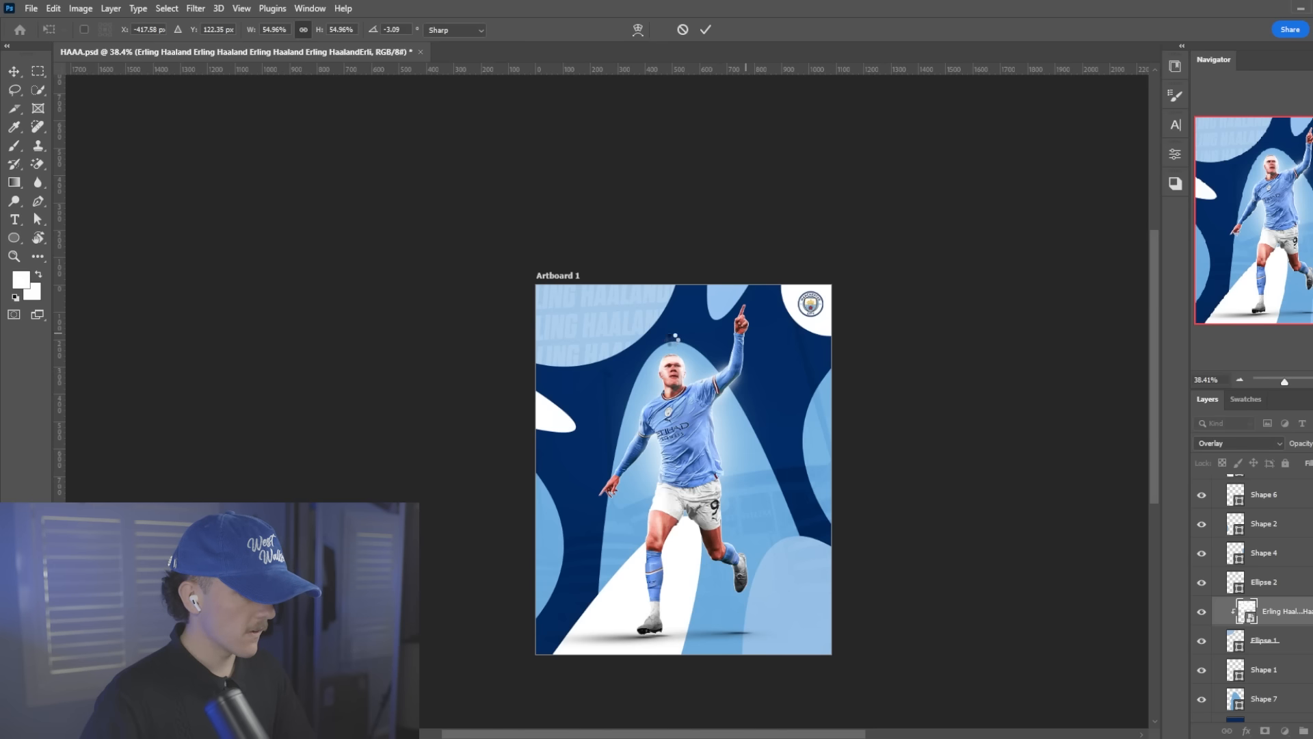
Add a copy of the wavy name pattern above Shape 7 and clip it to that large arch behind the player
{"action": "scroll", "coordinate": [613, 325], "scroll_direction": "up", "scroll_amount": 4}
{"action": "scroll", "coordinate": [601, 311], "scroll_direction": "down", "scroll_amount": 3}
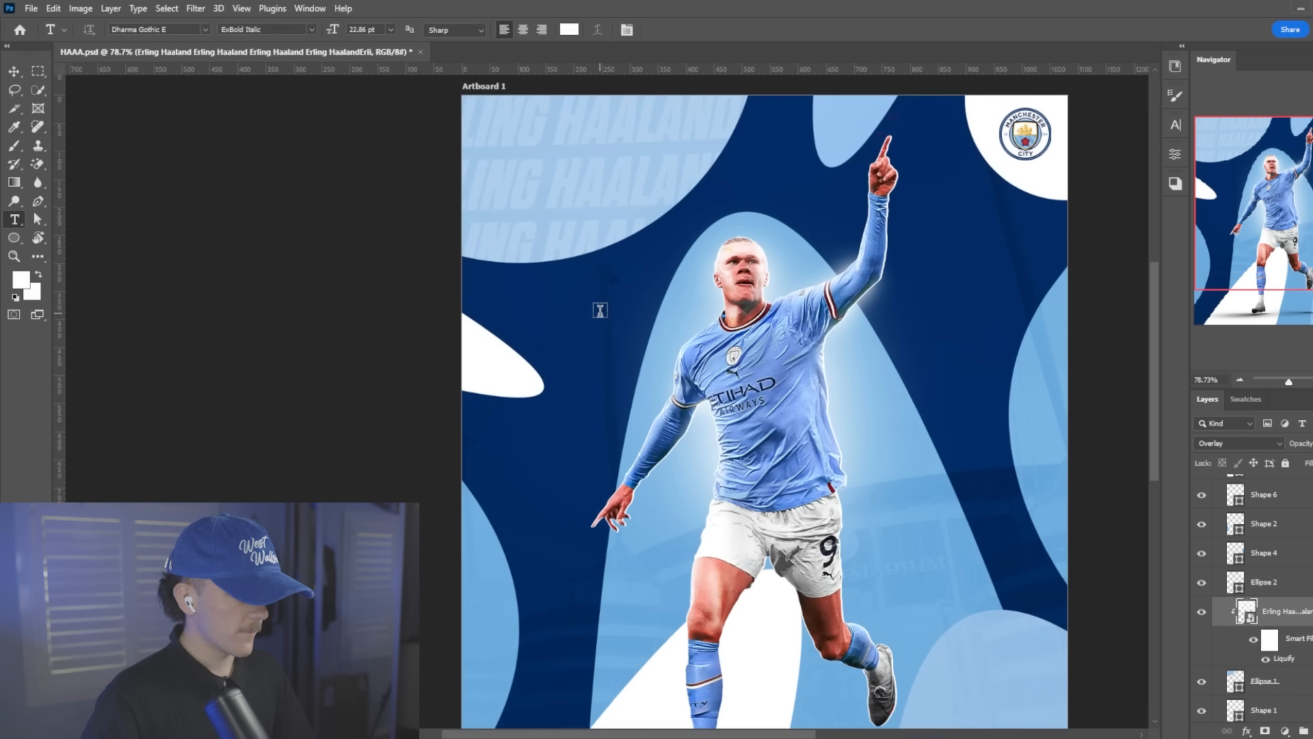
{"action": "scroll", "coordinate": [600, 312], "scroll_direction": "down", "scroll_amount": 4}
{"action": "scroll", "coordinate": [822, 449], "scroll_direction": "up", "scroll_amount": 4}
{"action": "key", "text": "v"}
{"action": "left_click", "coordinate": [752, 439], "text": "ctrl"}
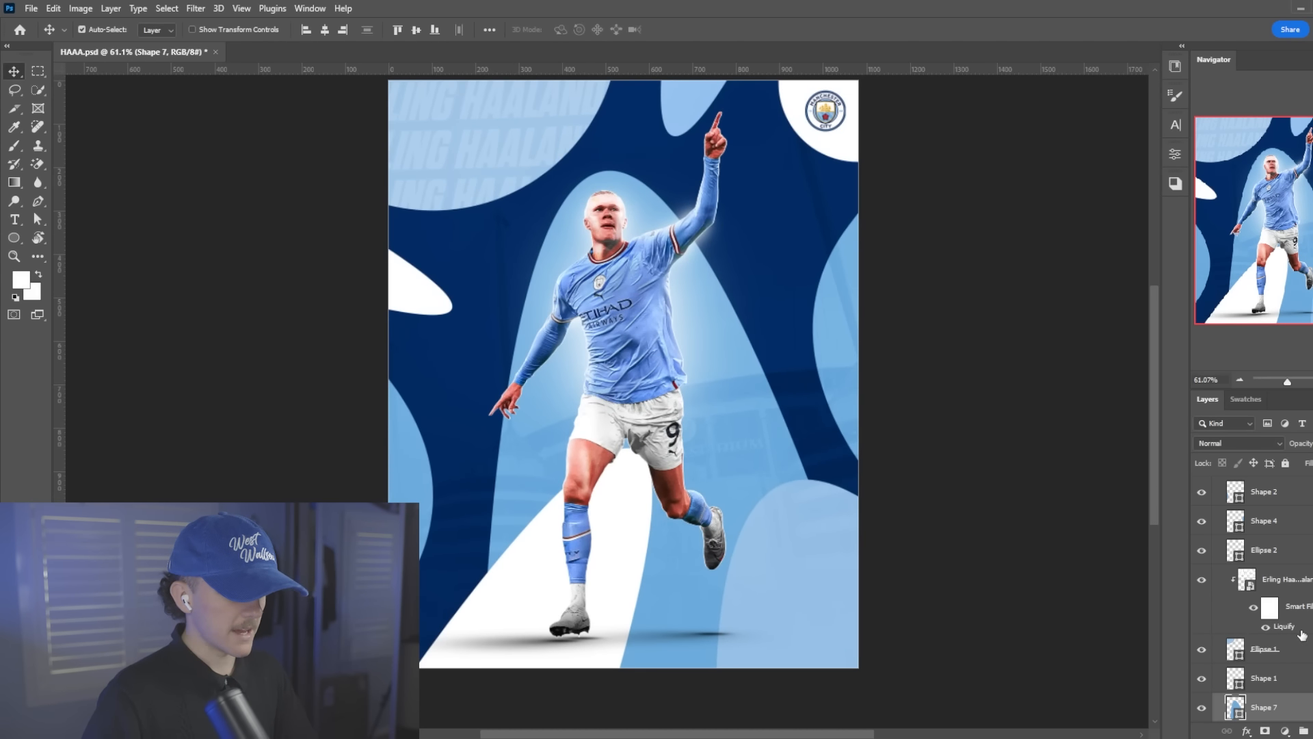
{"action": "scroll", "coordinate": [1302, 636], "scroll_direction": "down", "scroll_amount": 1}
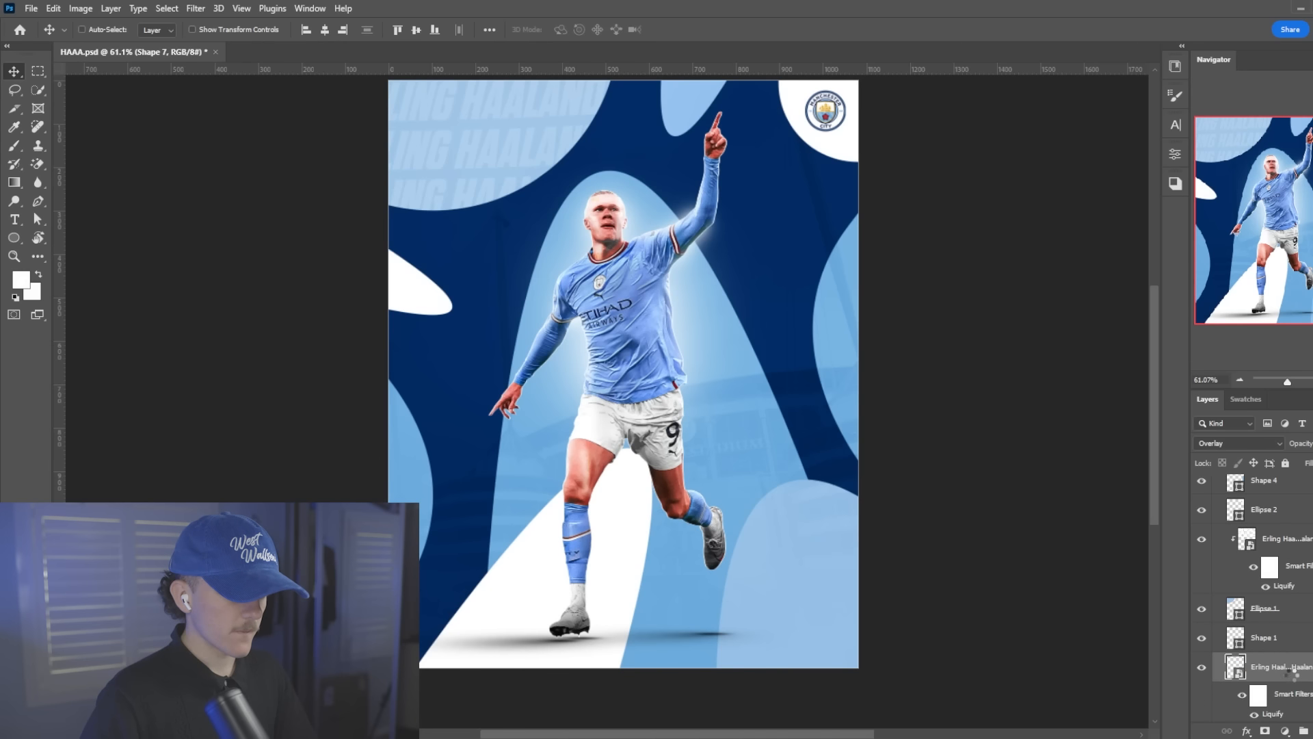
{"action": "right_click", "coordinate": [1295, 671]}
{"action": "left_click", "coordinate": [1223, 375]}
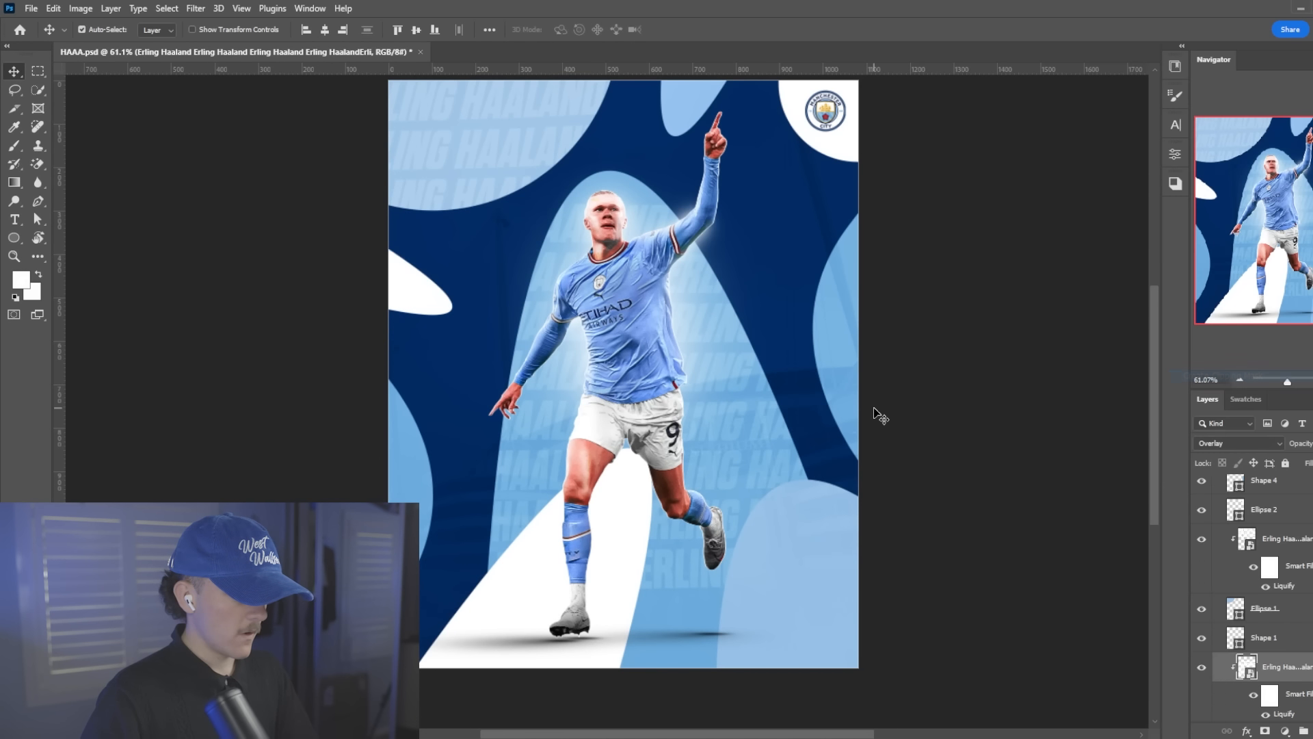
Scale the arch's name pattern to about 77%, position it behind the player, and lower its opacity
{"action": "key", "text": "ctrl+t"}
{"action": "left_click_drag", "start_coordinate": [1003, 310], "coordinate": [1024, 152]}
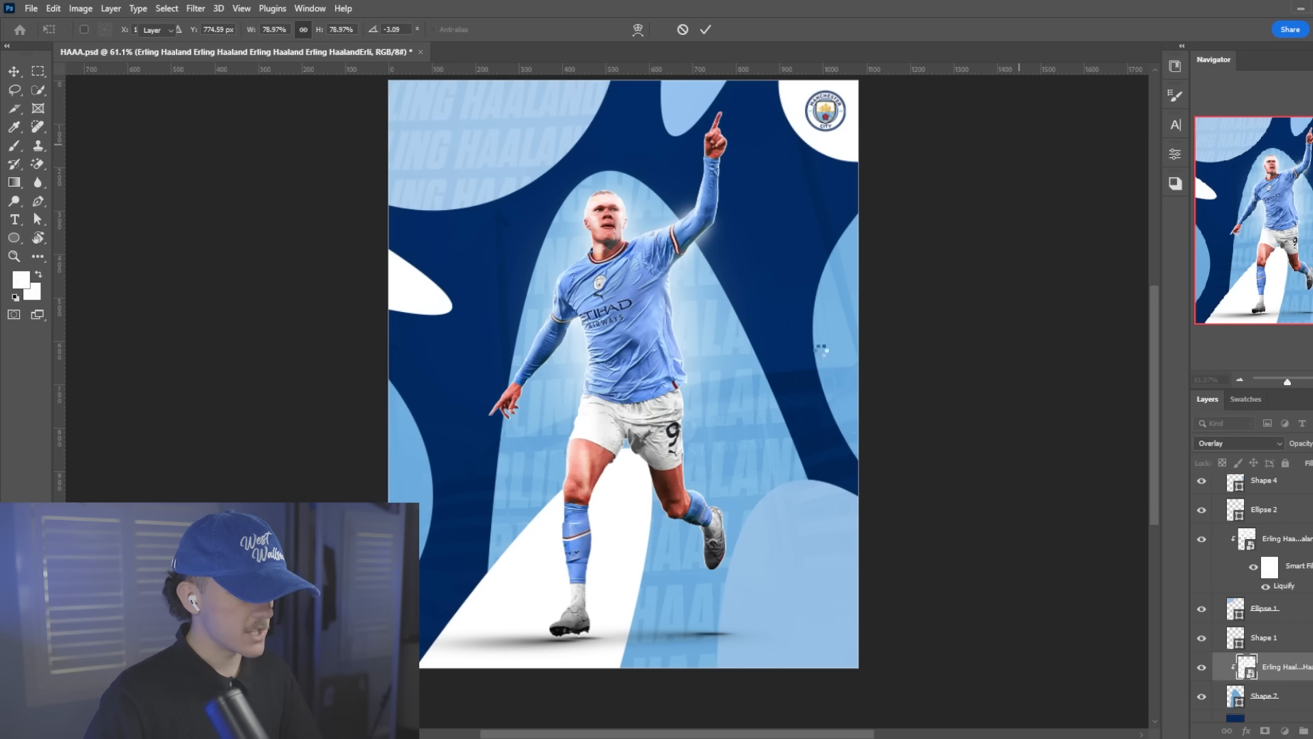
{"action": "key", "text": "Return"}
{"action": "scroll", "coordinate": [737, 337], "scroll_direction": "up", "scroll_amount": 1}
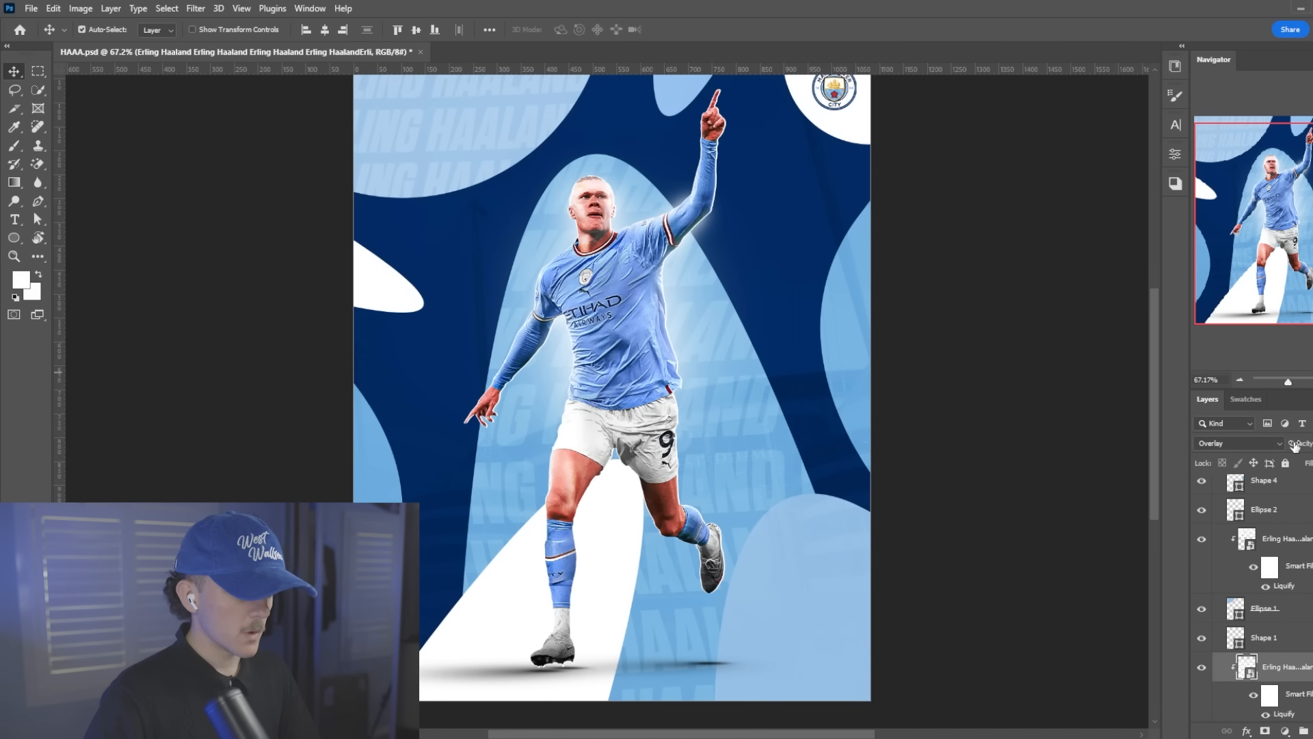
{"action": "left_click_drag", "start_coordinate": [1294, 445], "coordinate": [1290, 445]}
Clip a copy of the name pattern to Shape 4 and reposition it within that rounded shape at the poster's right edge
{"action": "left_click", "coordinate": [822, 317]}
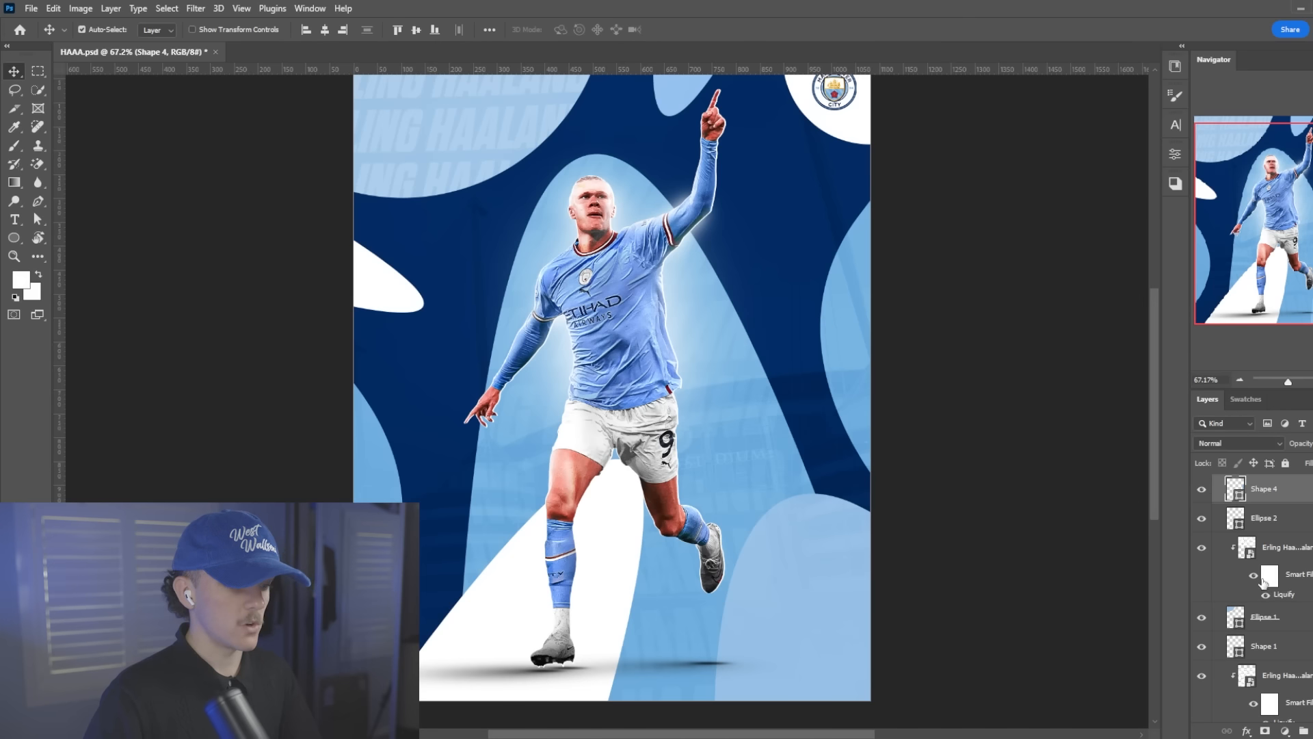
{"action": "scroll", "coordinate": [1265, 547], "scroll_direction": "up", "scroll_amount": 3}
{"action": "right_click", "coordinate": [1309, 529]}
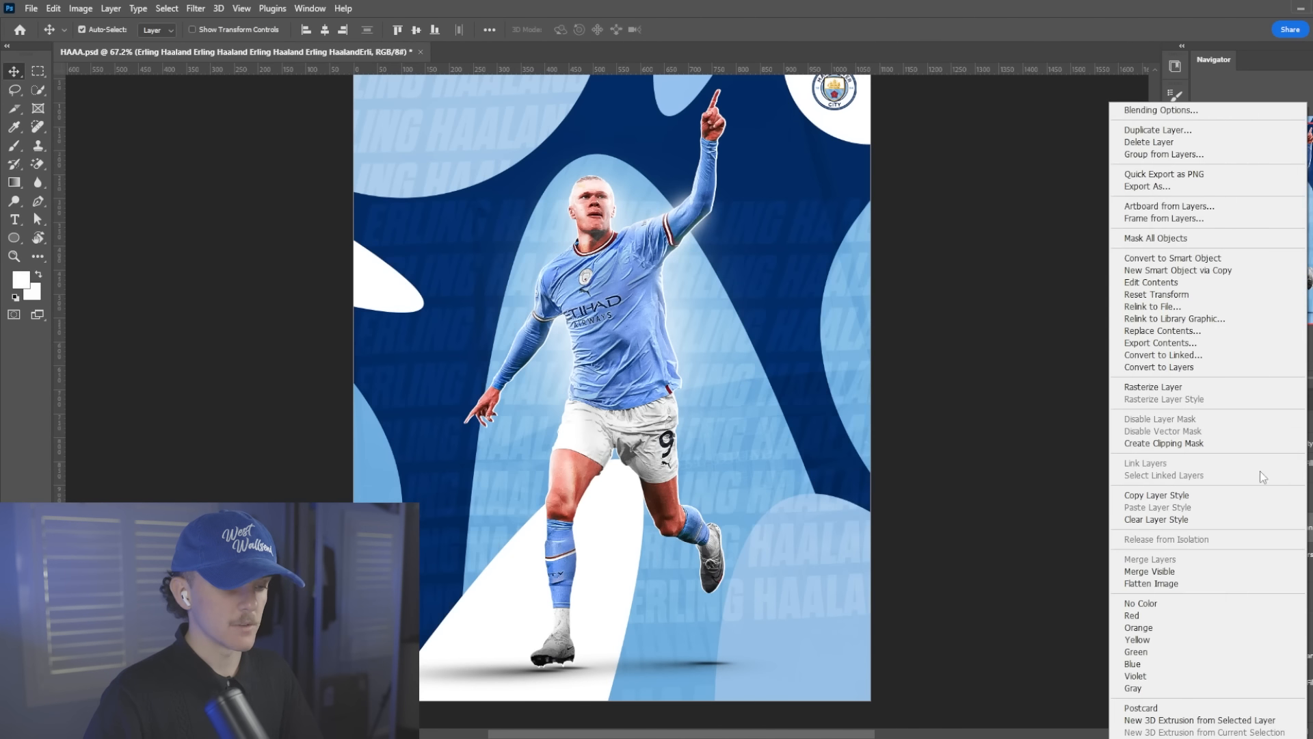
{"action": "left_click", "coordinate": [1204, 433]}
{"action": "key", "text": "ctrl+t"}
{"action": "left_click_drag", "start_coordinate": [910, 360], "coordinate": [932, 331]}
{"action": "scroll", "coordinate": [716, 356], "scroll_direction": "up", "scroll_amount": 2}
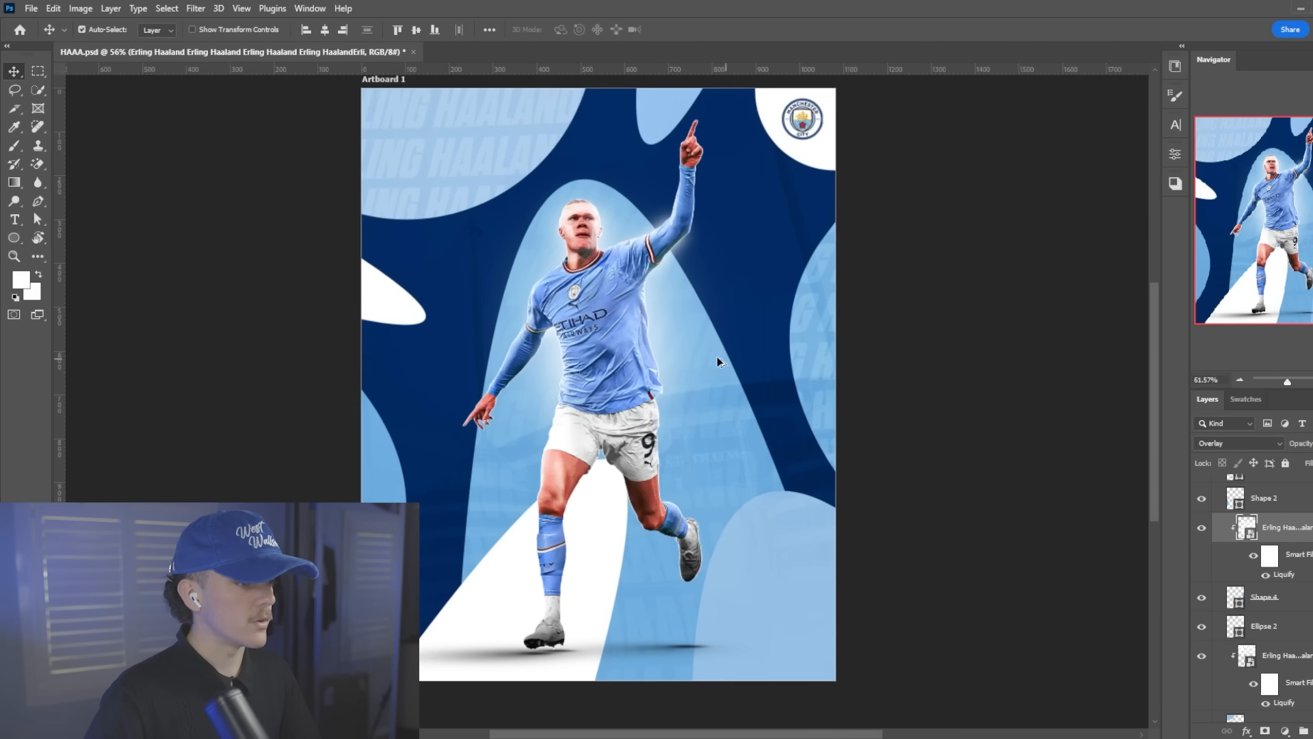
Paste a copy of the name pattern above Shape 1 and clip it to that light blue shape in the poster's lower right corner
{"action": "scroll", "coordinate": [716, 356], "scroll_direction": "down", "scroll_amount": 1}
{"action": "left_click", "coordinate": [718, 356], "text": "ctrl"}
{"action": "key", "text": "ctrl+v"}
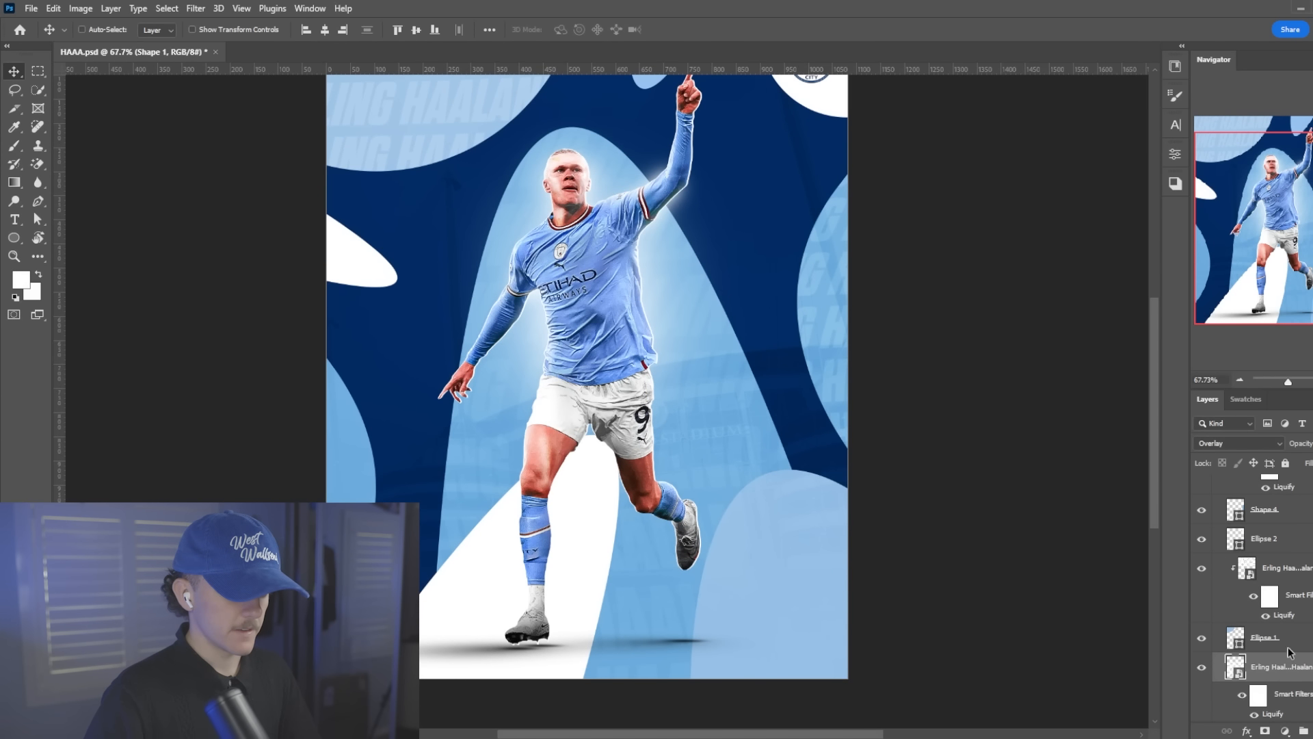
{"action": "scroll", "coordinate": [1289, 664], "scroll_direction": "down", "scroll_amount": 3}
{"action": "right_click", "coordinate": [1294, 618]}
{"action": "left_click", "coordinate": [1168, 443]}
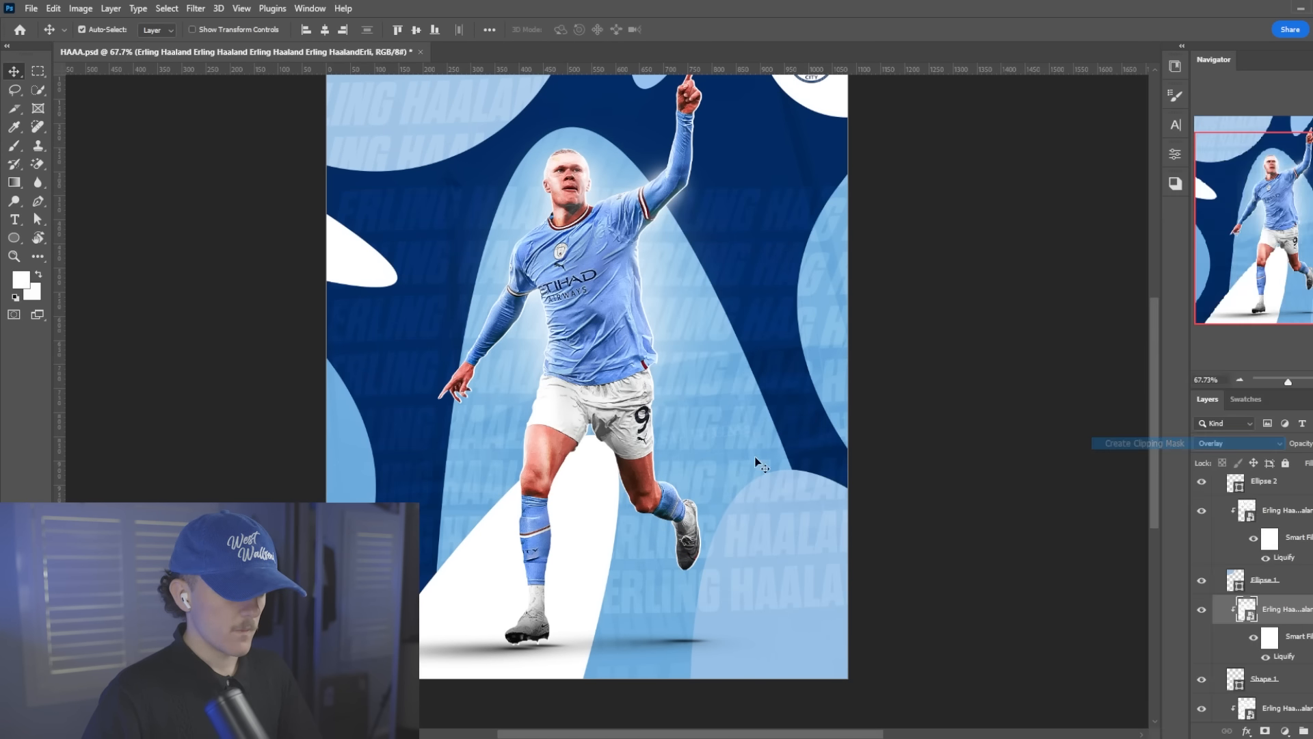
Move the Shape 1 name pattern down into the lower right shape and rotate it to about 10°
{"action": "key", "text": "ctrl+t"}
{"action": "scroll", "coordinate": [779, 480], "scroll_direction": "down", "scroll_amount": 3}
{"action": "left_click_drag", "start_coordinate": [873, 437], "coordinate": [875, 573]}
{"action": "left_click_drag", "start_coordinate": [931, 206], "coordinate": [995, 204]}
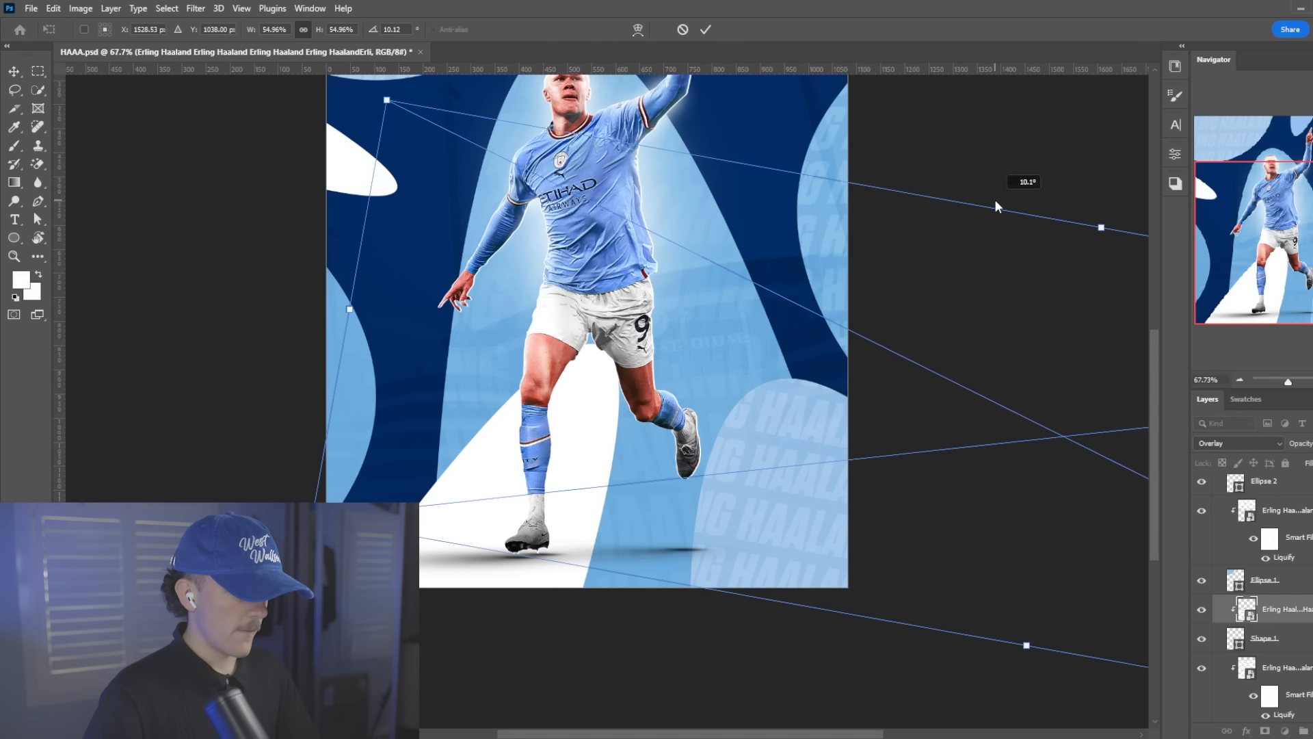
{"action": "left_click_drag", "start_coordinate": [920, 349], "coordinate": [908, 390]}
{"action": "key", "text": "Return"}
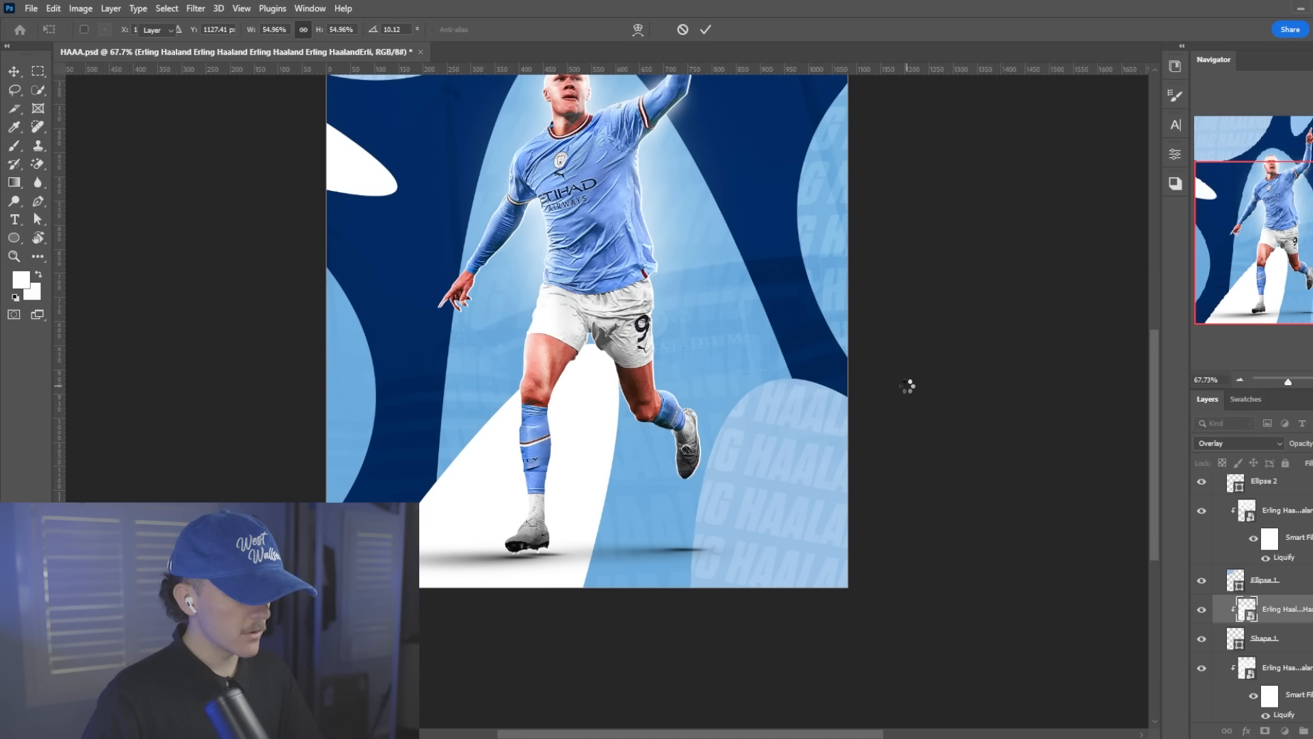
Paste a copy of the name pattern above Shape 2 and clip it to that shape at the poster's left edge
{"action": "left_click", "coordinate": [351, 357]}
{"action": "scroll", "coordinate": [1278, 575], "scroll_direction": "up", "scroll_amount": 1}
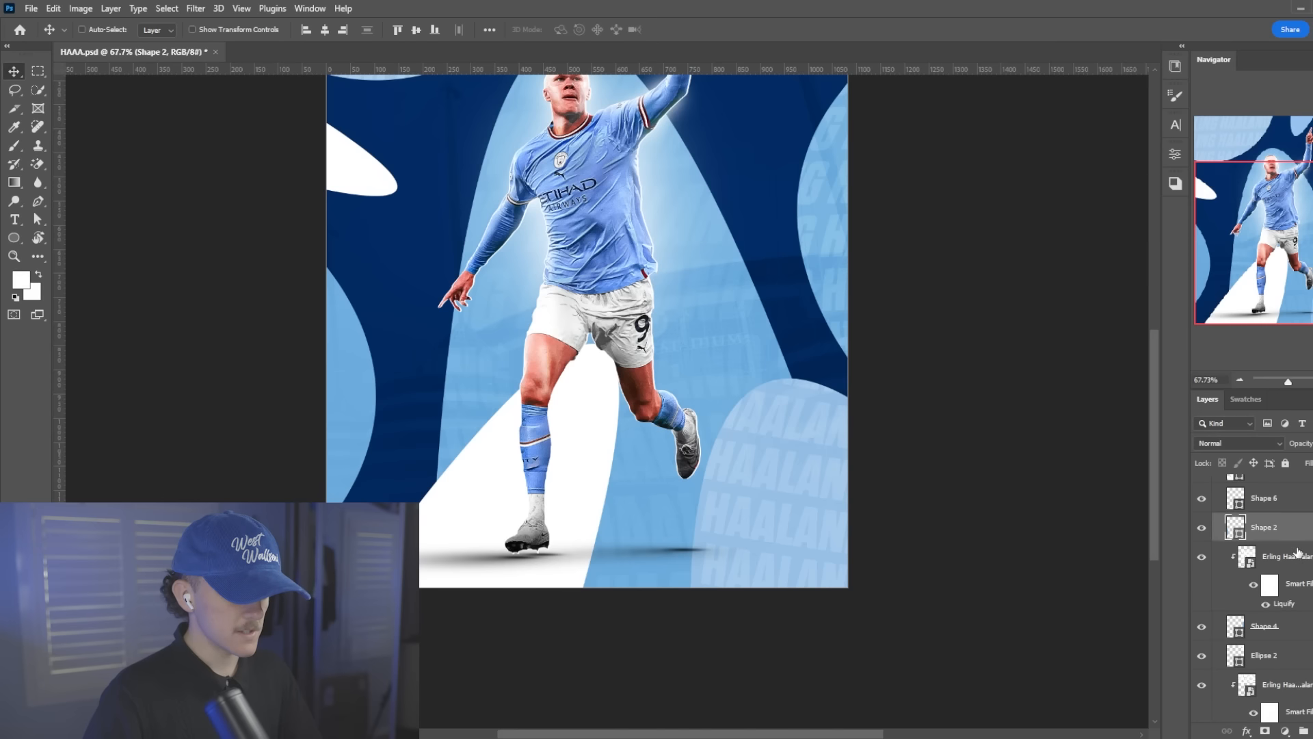
{"action": "key", "text": "ctrl+v"}
{"action": "right_click", "coordinate": [1281, 523]}
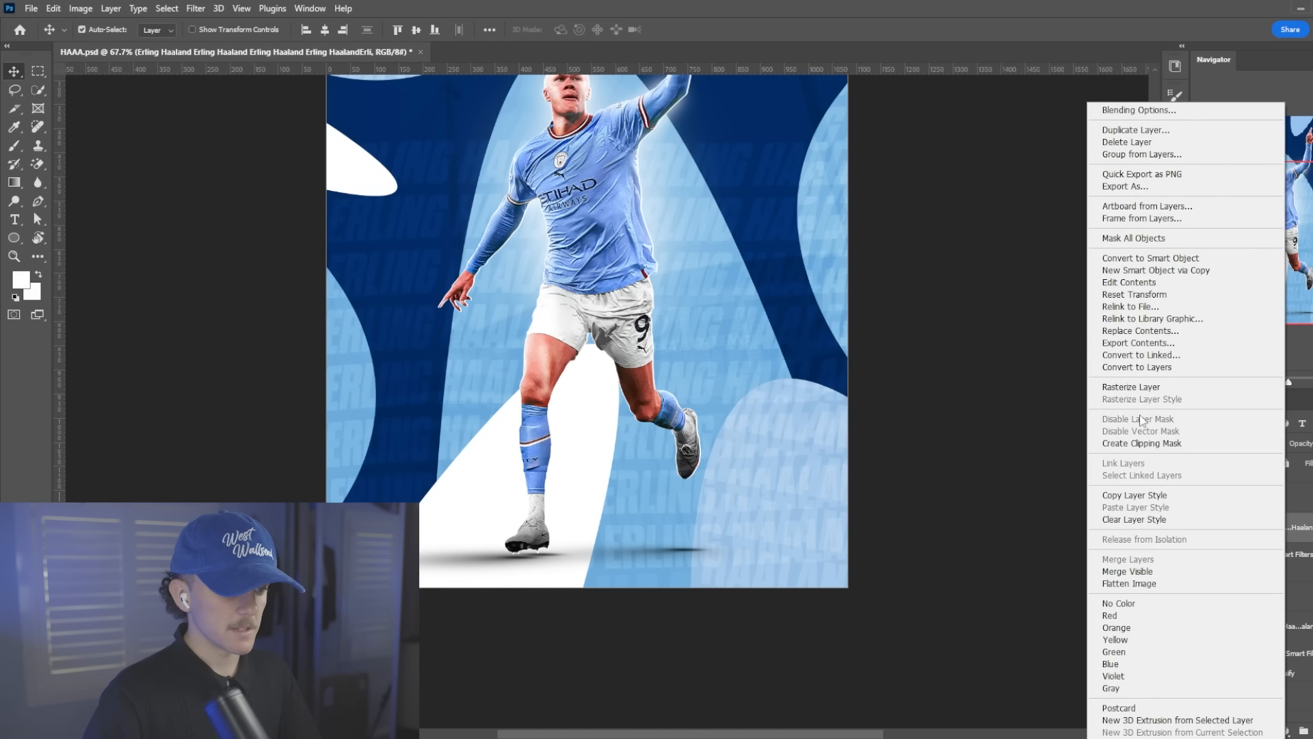
{"action": "left_click", "coordinate": [1163, 447]}
Shift the Shape 2 name pattern left and down within its shape and rotate it to about 4.6°
{"action": "key", "text": "ctrl+t"}
{"action": "left_click_drag", "start_coordinate": [590, 398], "coordinate": [131, 451]}
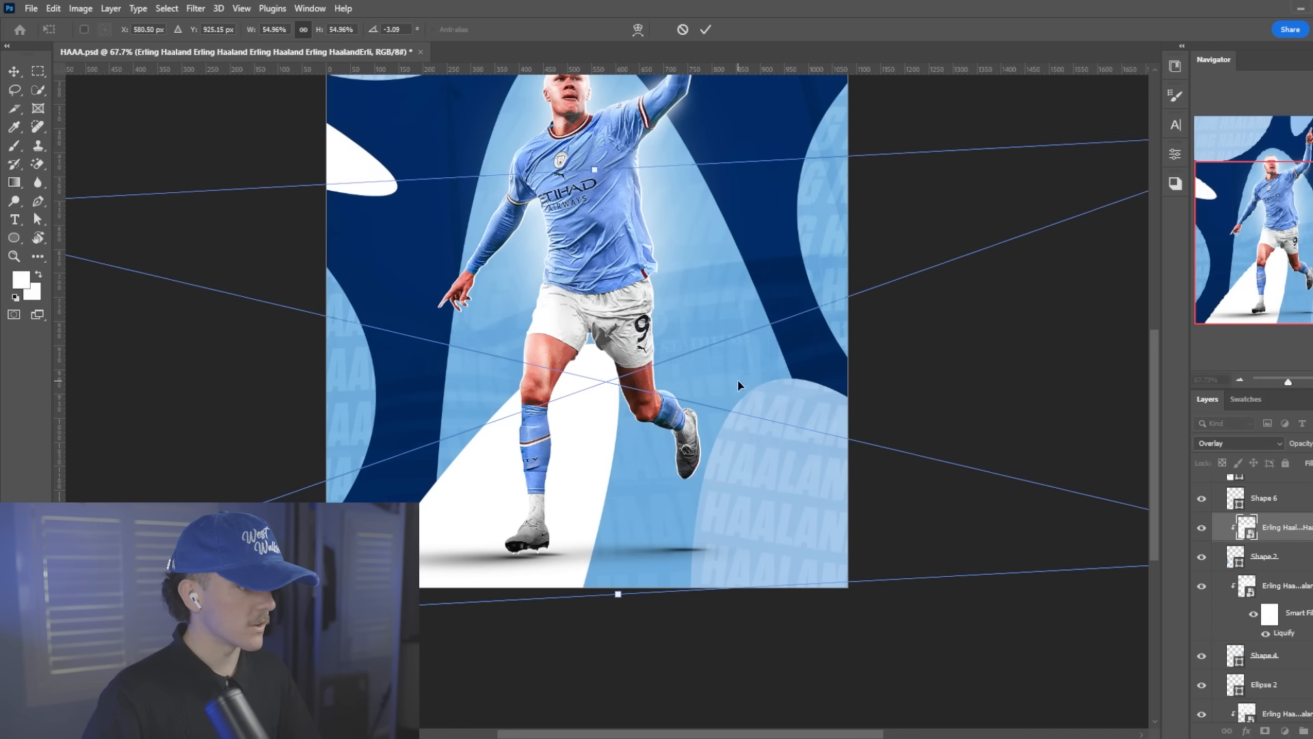
{"action": "left_click_drag", "start_coordinate": [739, 383], "coordinate": [477, 432]}
{"action": "scroll", "coordinate": [477, 433], "scroll_direction": "up", "scroll_amount": 2}
{"action": "left_click_drag", "start_coordinate": [533, 272], "coordinate": [569, 300]}
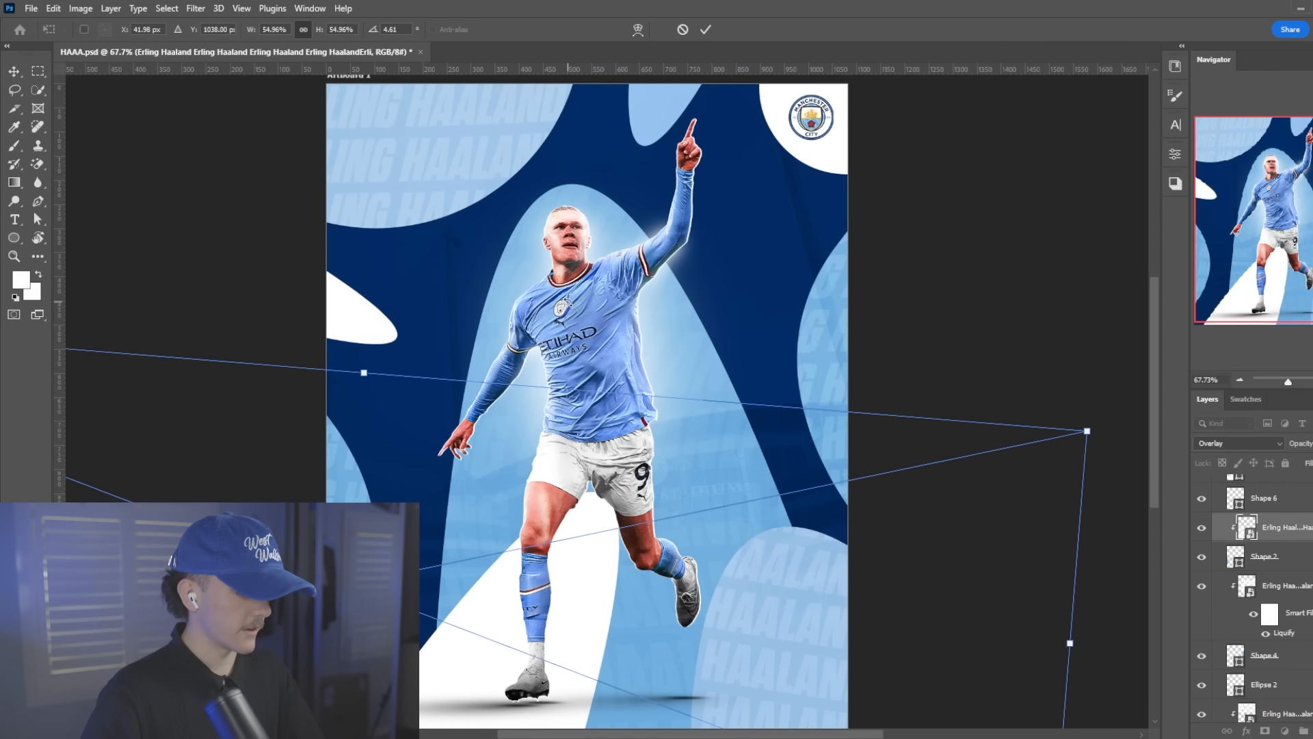
{"action": "key", "text": "Return"}
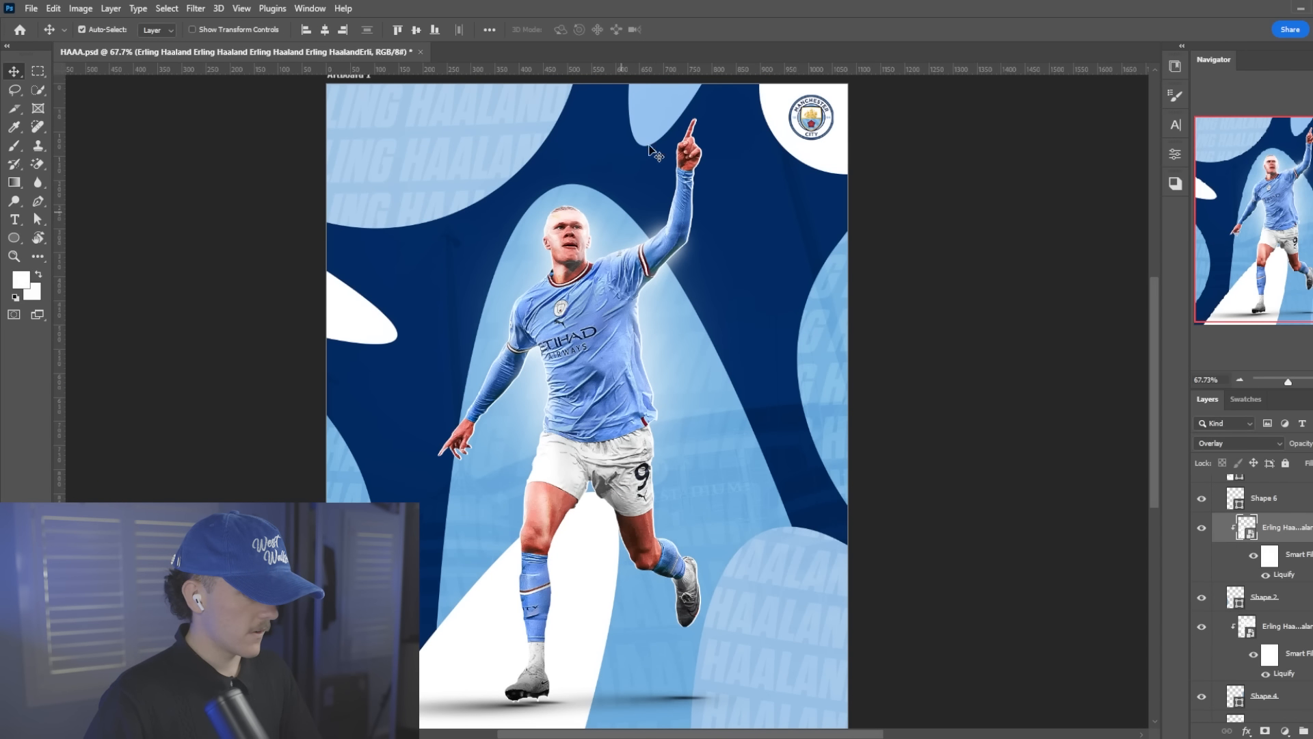
Paste a copy of the name pattern above Shape 5 and clip it to that small shape at the poster's top edge
{"action": "left_click", "coordinate": [675, 102], "text": "ctrl"}
{"action": "key", "text": "ctrl+v"}
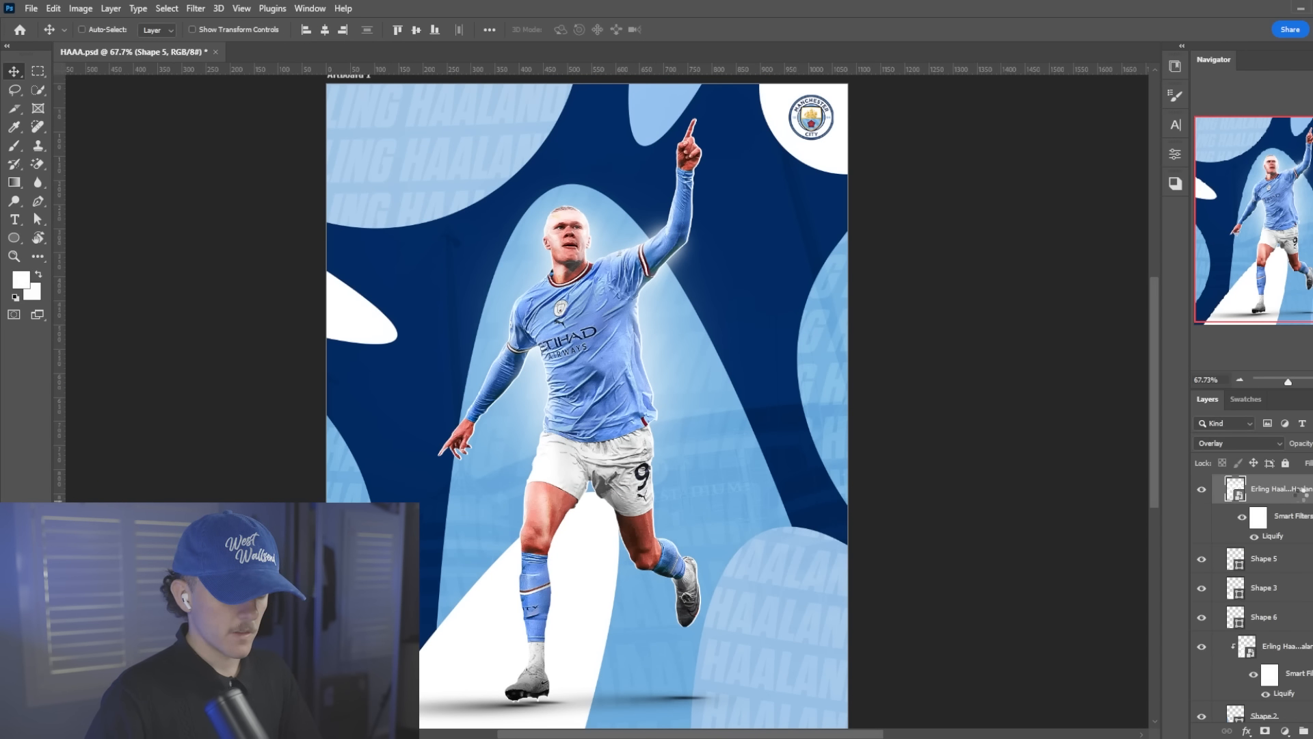
{"action": "right_click", "coordinate": [1301, 494]}
{"action": "left_click", "coordinate": [1149, 446]}
Move the Shape 5 name pattern up into the small top shape and rotate it to about 16.5°
{"action": "key", "text": "ctrl+t"}
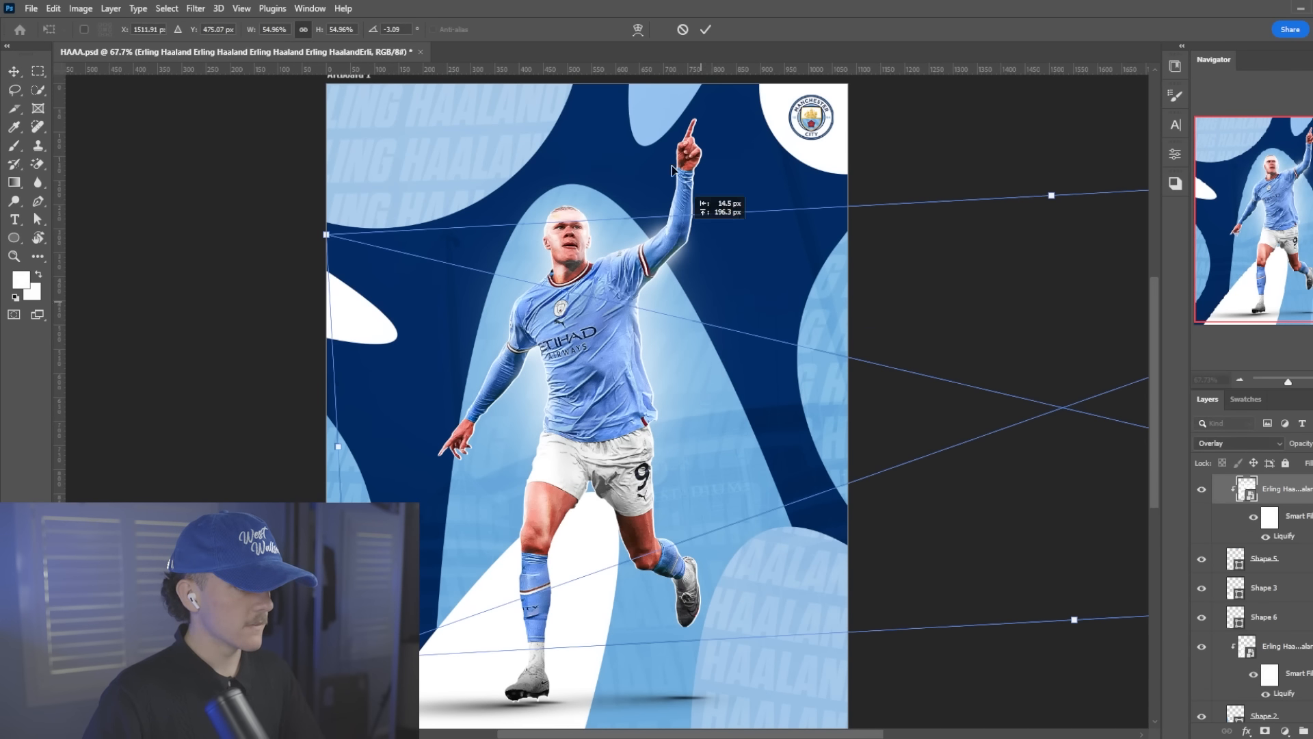
{"action": "left_click_drag", "start_coordinate": [672, 170], "coordinate": [670, 5]}
{"action": "left_click_drag", "start_coordinate": [957, 424], "coordinate": [851, 393]}
{"action": "key", "text": "Return"}
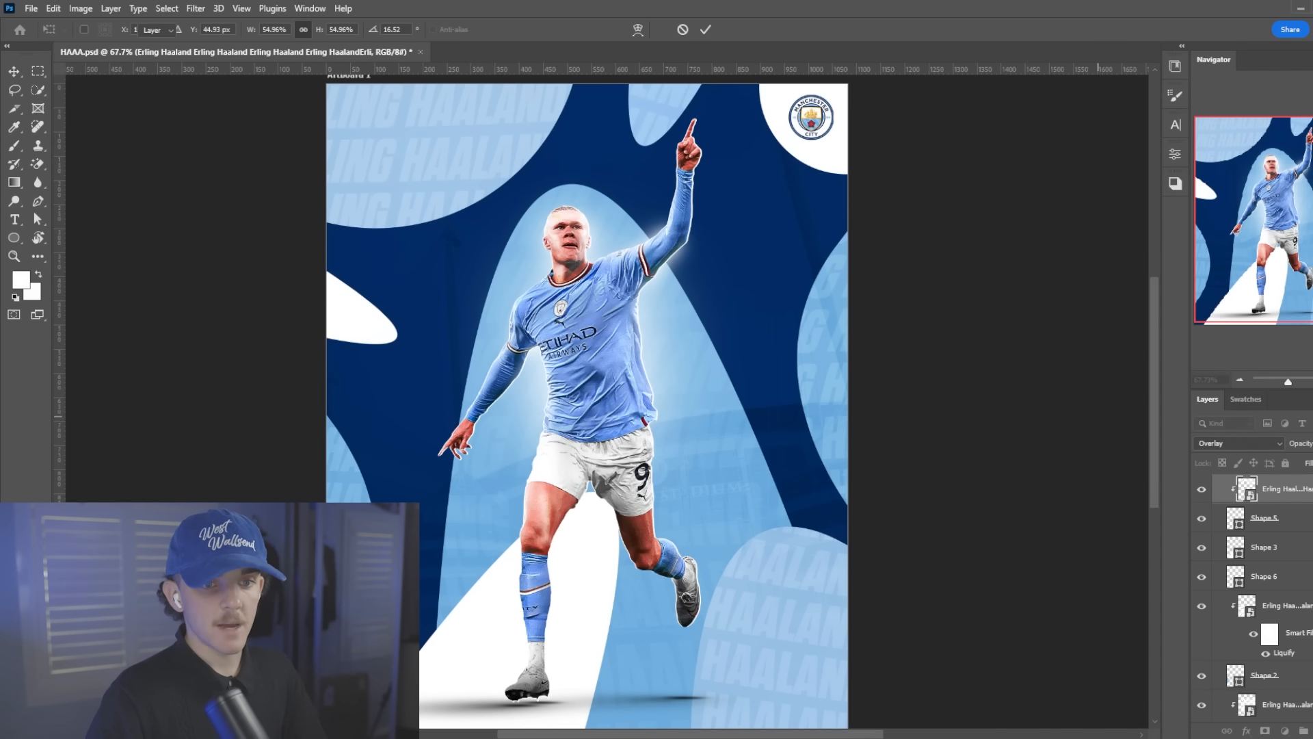
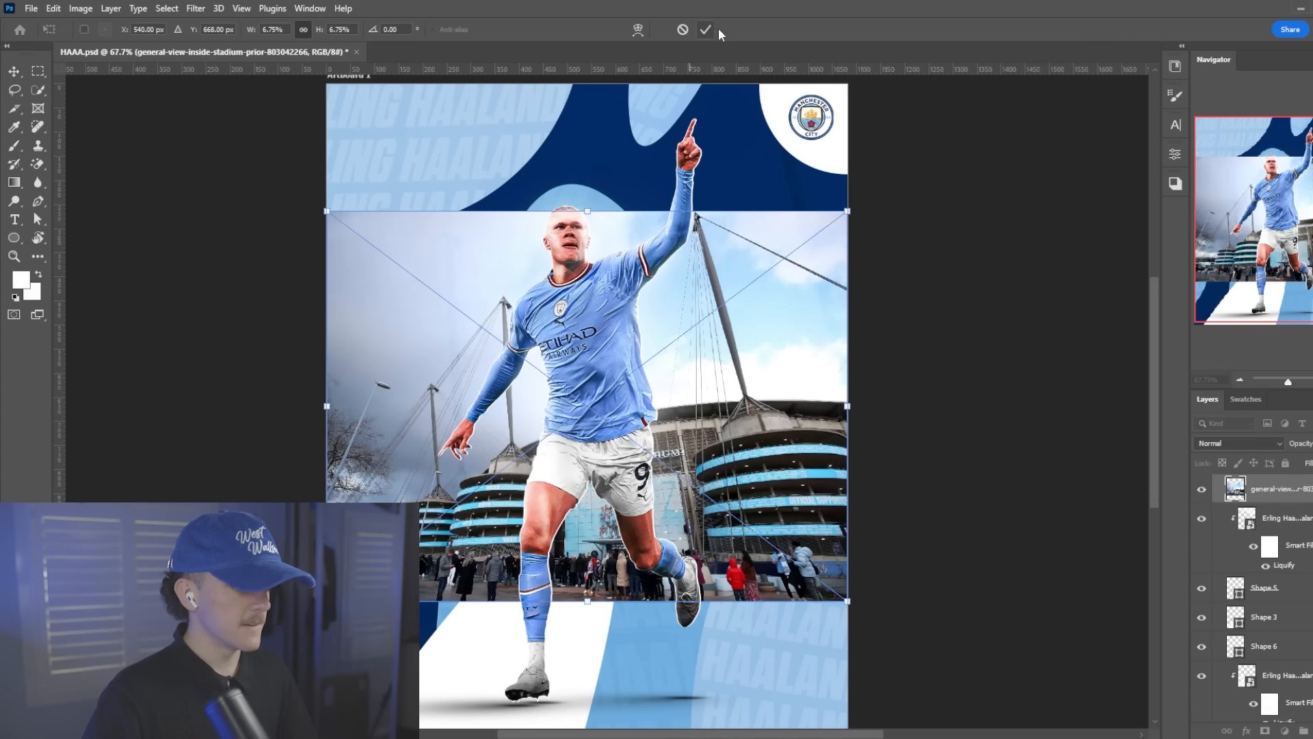
Cancel the stadium photo placement, place the large player close-up instead and clip it to Shape 5 beneath the name pattern
{"action": "left_click", "coordinate": [682, 29]}
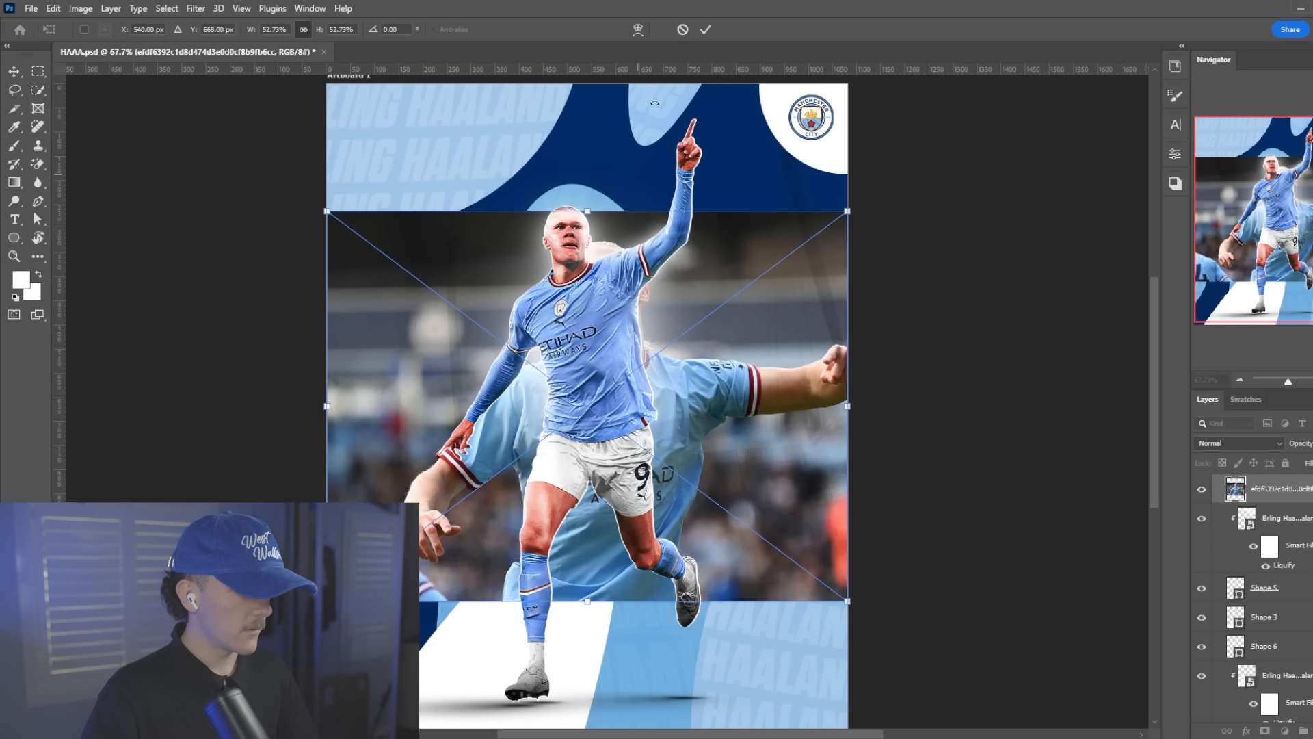
{"action": "left_click", "coordinate": [705, 29]}
{"action": "right_click", "coordinate": [1284, 526]}
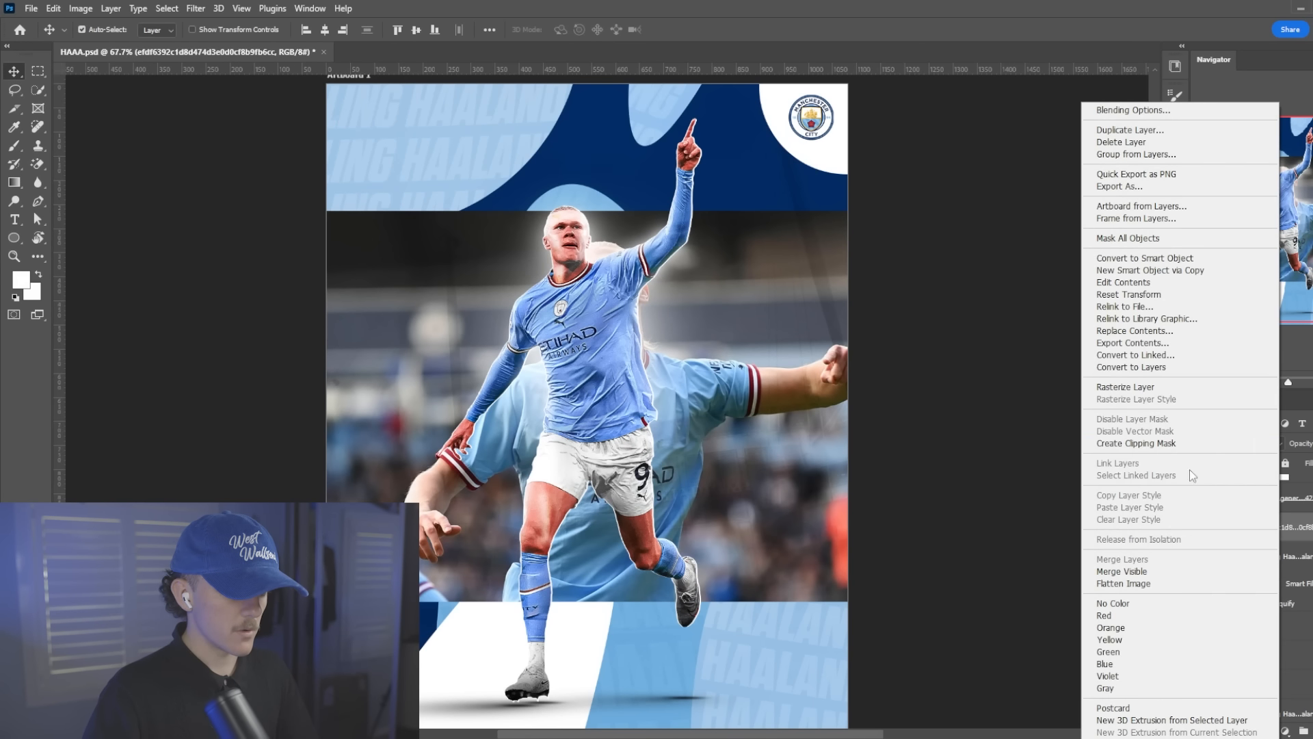
{"action": "left_click", "coordinate": [1135, 443]}
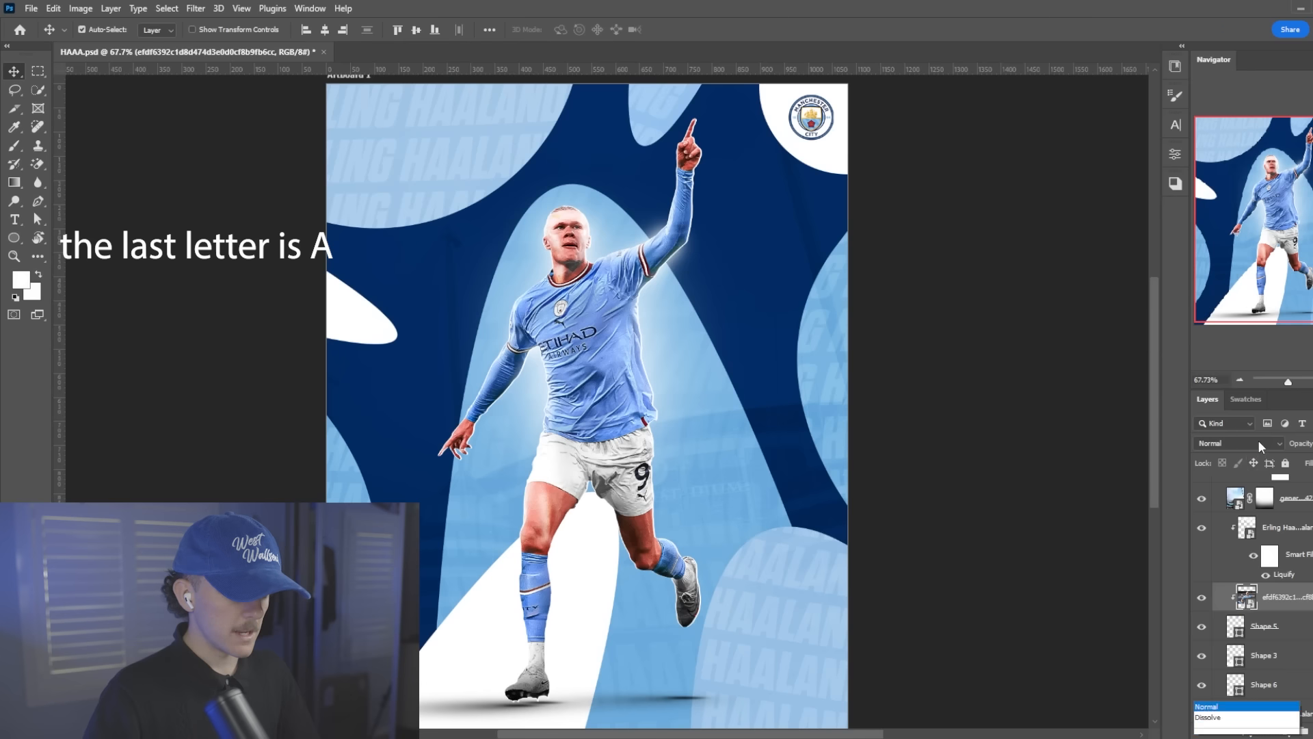
Blend the clipped player photo in Overlay at reduced opacity and scale it to about 291 × 218 px within the small top shape
{"action": "left_click", "coordinate": [1237, 443]}
{"action": "left_click", "coordinate": [1235, 557]}
{"action": "key", "text": "ctrl+t"}
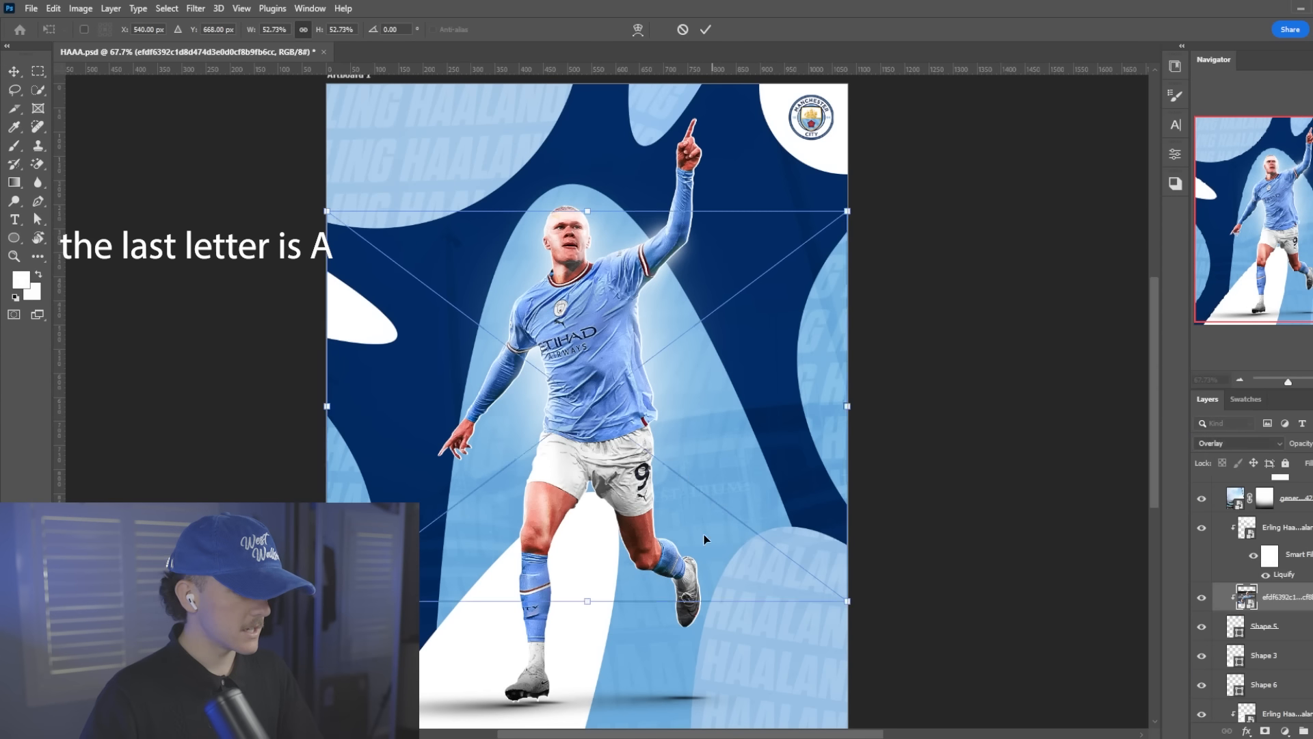
{"action": "left_click_drag", "start_coordinate": [658, 487], "coordinate": [714, 167]}
{"action": "left_click_drag", "start_coordinate": [889, 84], "coordinate": [508, 115]}
{"action": "left_click_drag", "start_coordinate": [452, 105], "coordinate": [684, 140]}
{"action": "key", "text": "Return"}
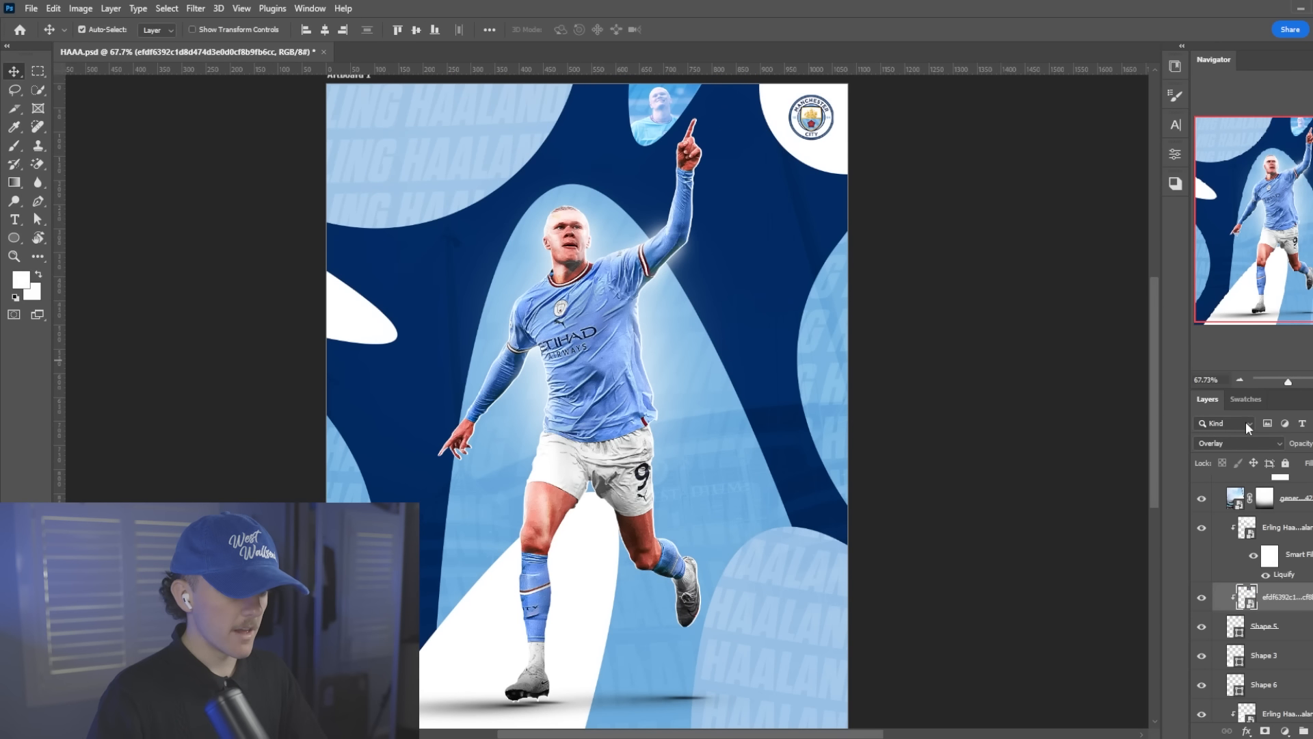
{"action": "left_click_drag", "start_coordinate": [1295, 447], "coordinate": [1217, 429]}
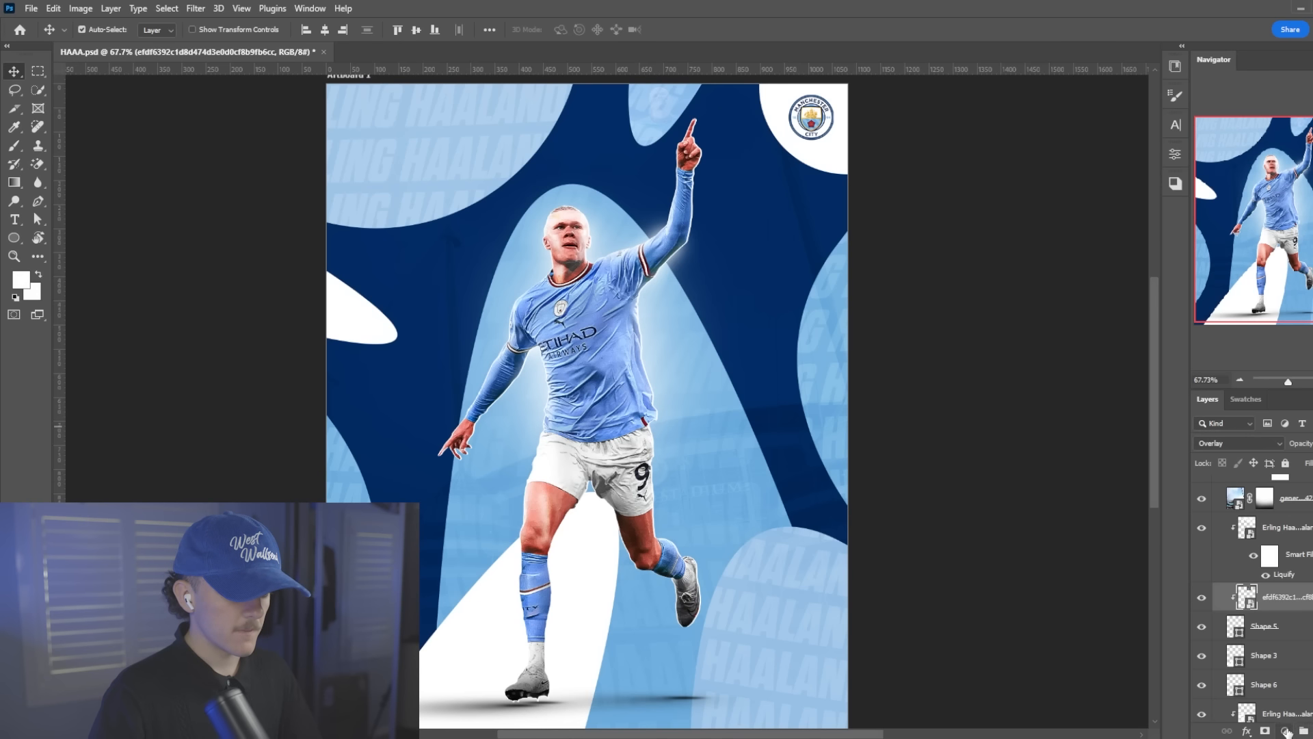
Add a Black & White adjustment layer above the Shape 5 player photo and release both layers from their clipping mask
{"action": "left_click", "coordinate": [1287, 732]}
{"action": "left_click", "coordinate": [1272, 622]}
{"action": "right_click", "coordinate": [1272, 623]}
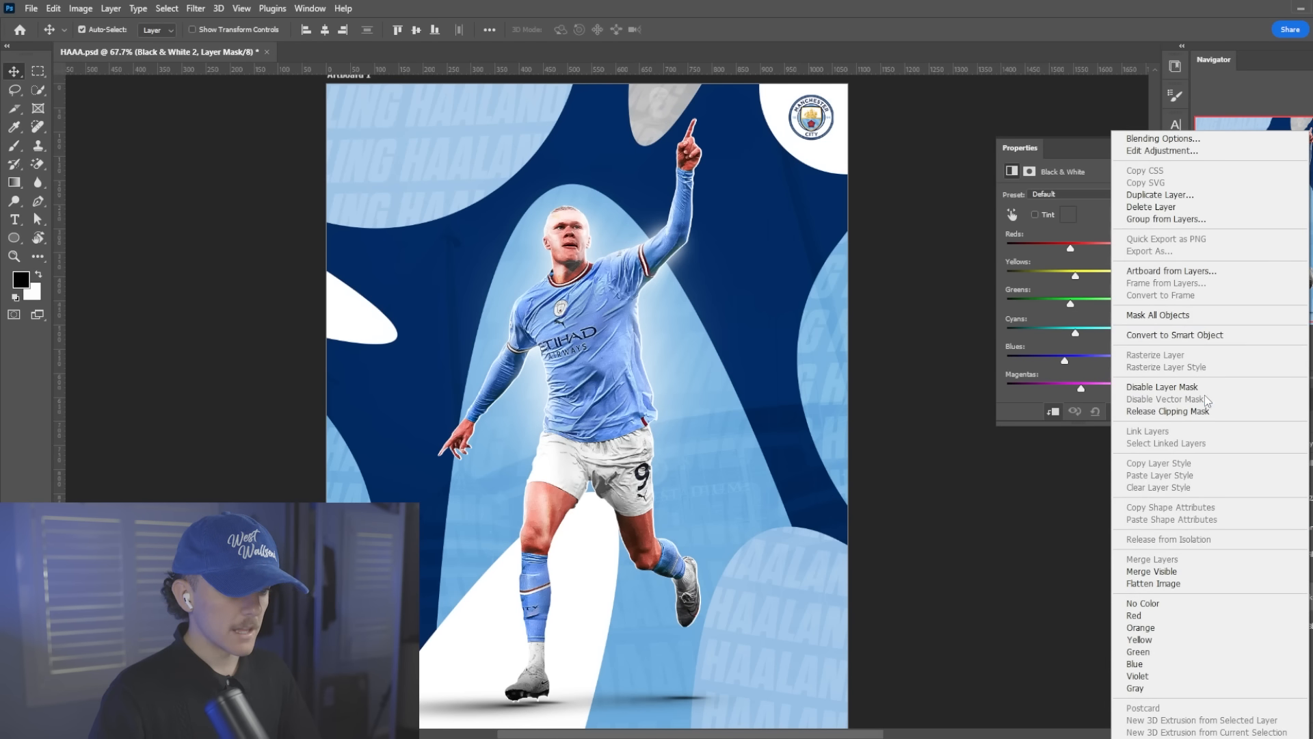
{"action": "left_click", "coordinate": [1207, 411]}
{"action": "left_click", "coordinate": [1272, 612]}
{"action": "right_click", "coordinate": [1272, 612]}
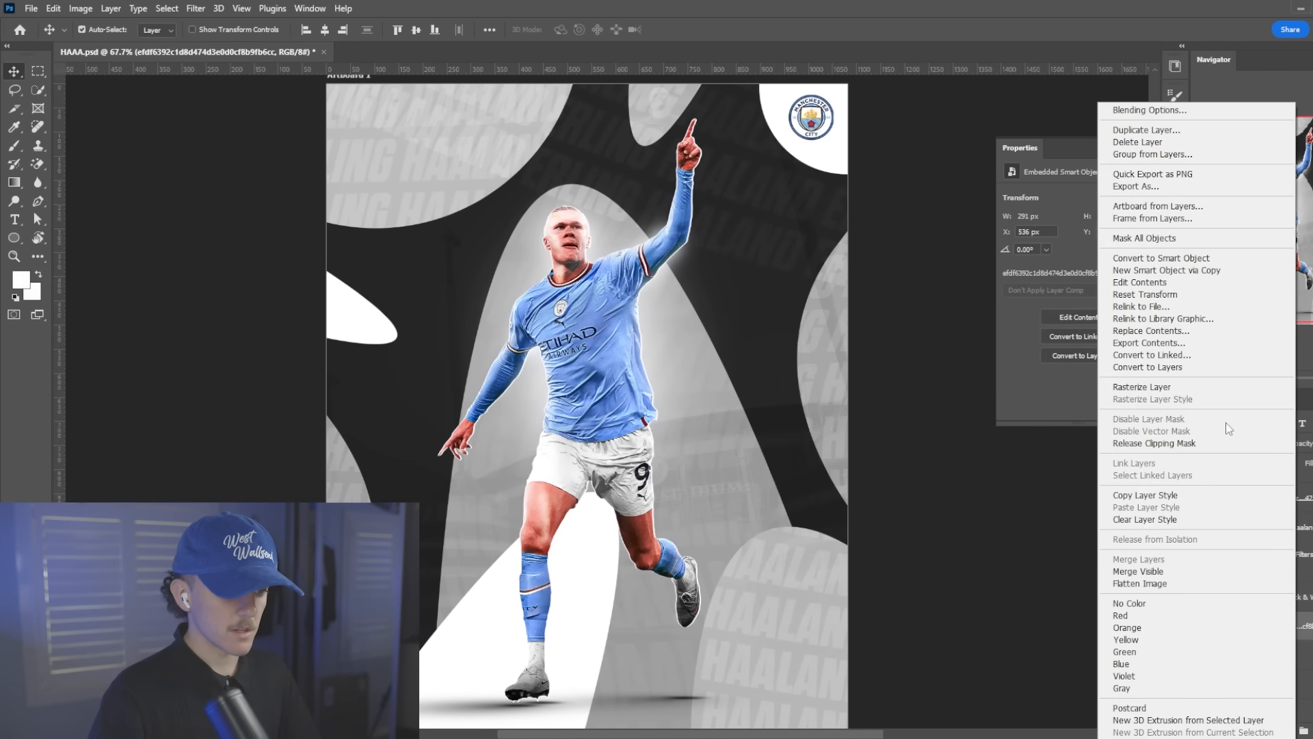
{"action": "left_click", "coordinate": [1227, 443]}
Convert the Black & White adjustment and player photo into one smart object and clip it to Shape 5
{"action": "left_click", "coordinate": [1305, 597], "text": "shift"}
{"action": "right_click", "coordinate": [1309, 596]}
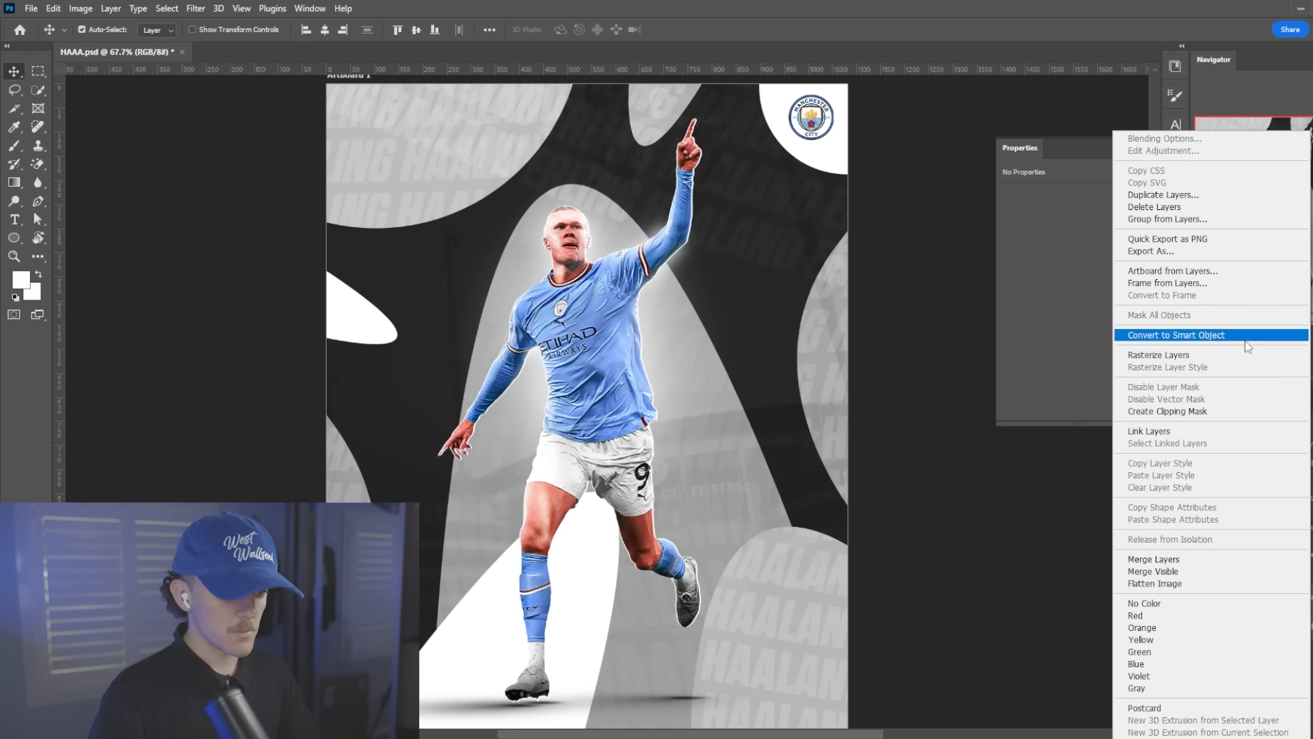
{"action": "left_click", "coordinate": [1248, 335]}
{"action": "right_click", "coordinate": [1287, 597]}
{"action": "left_click", "coordinate": [1185, 445]}
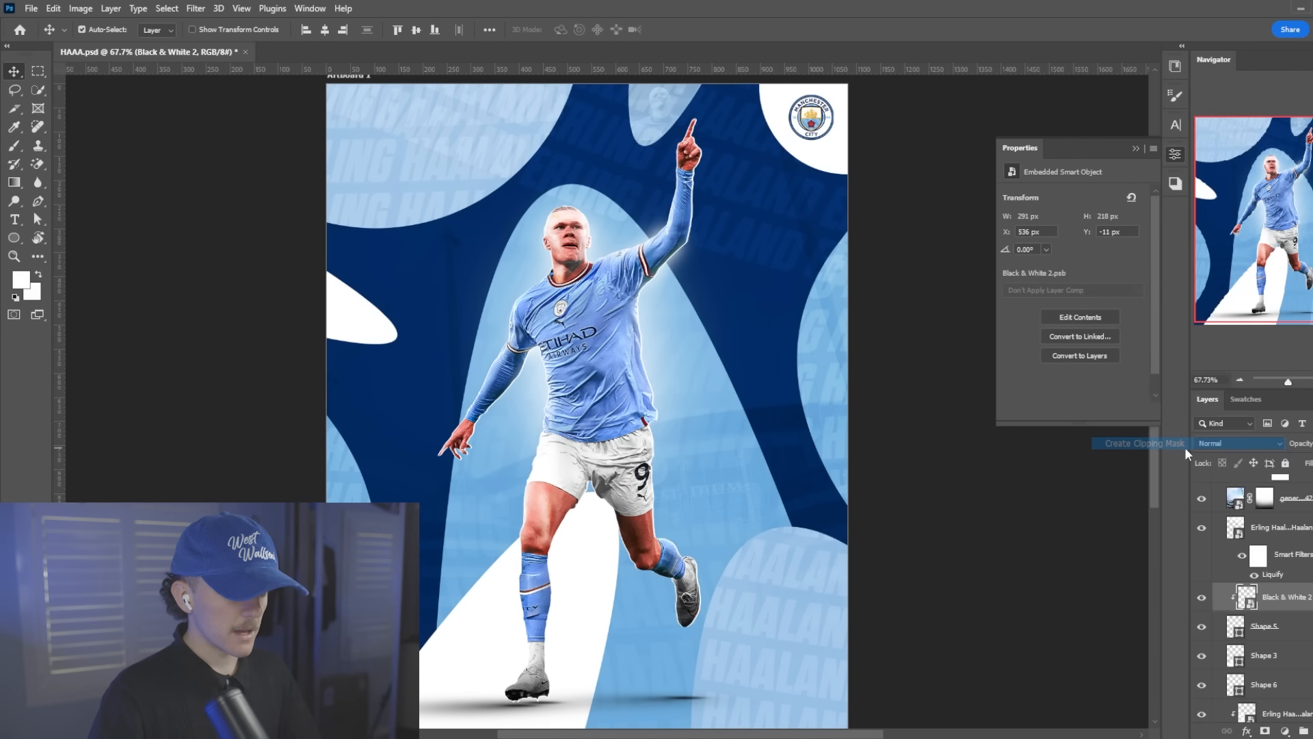
Set the blend mode of the black-and-white photo in Shape 5 to Overlay
{"action": "left_click", "coordinate": [1207, 601]}
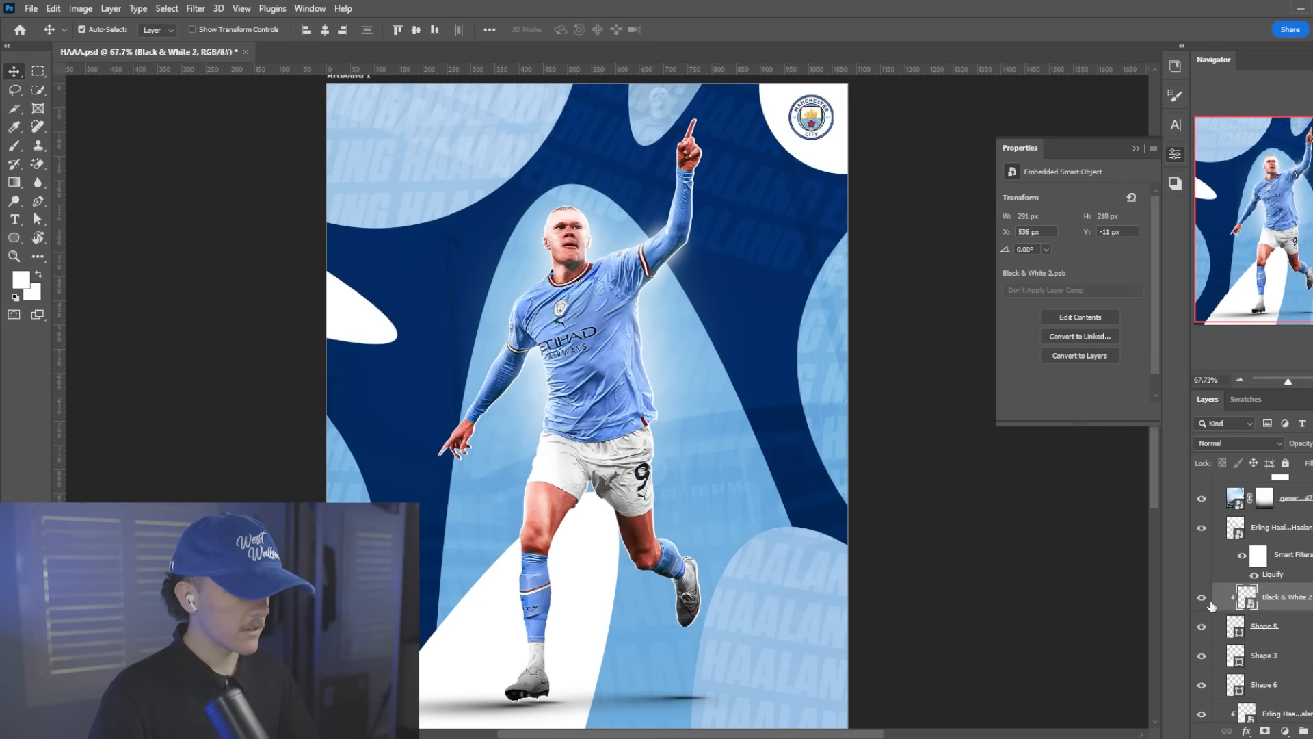
{"action": "scroll", "coordinate": [612, 220], "scroll_direction": "down", "scroll_amount": 4}
{"action": "scroll", "coordinate": [547, 219], "scroll_direction": "up", "scroll_amount": 3}
{"action": "left_click", "coordinate": [1242, 443]}
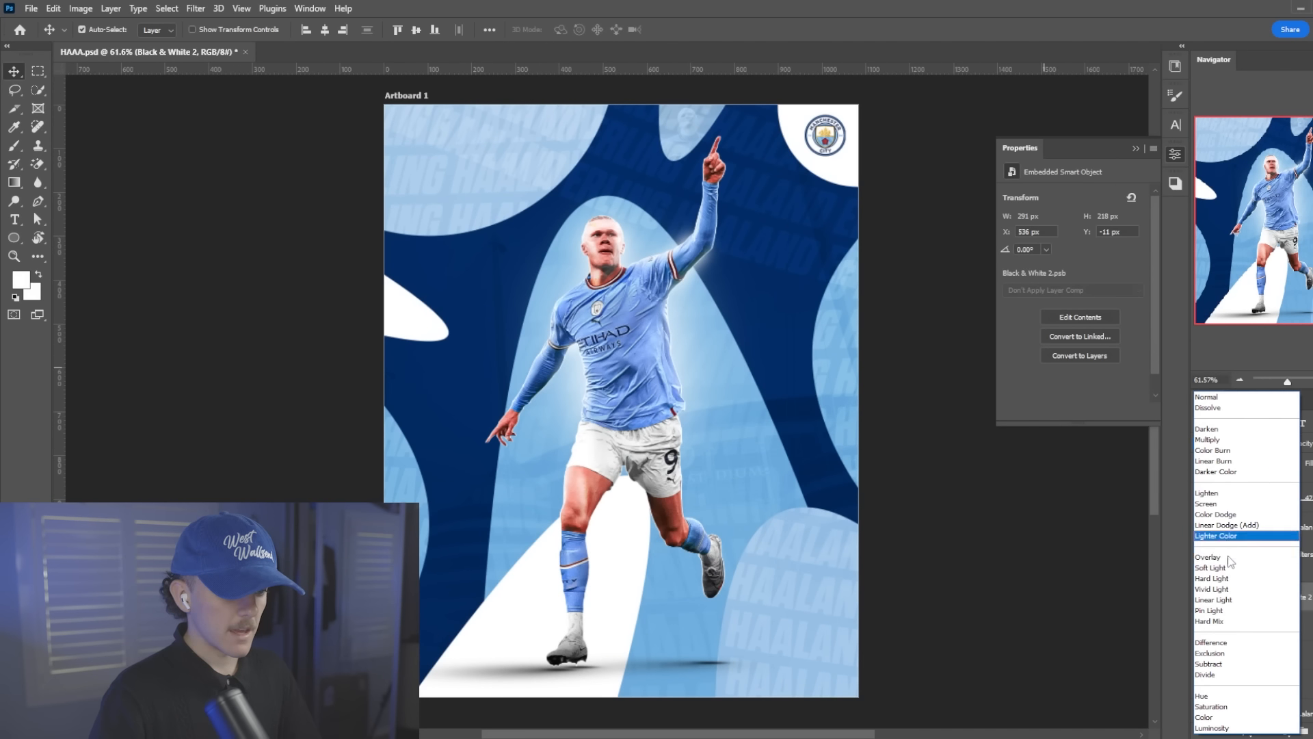
{"action": "left_click", "coordinate": [1227, 564]}
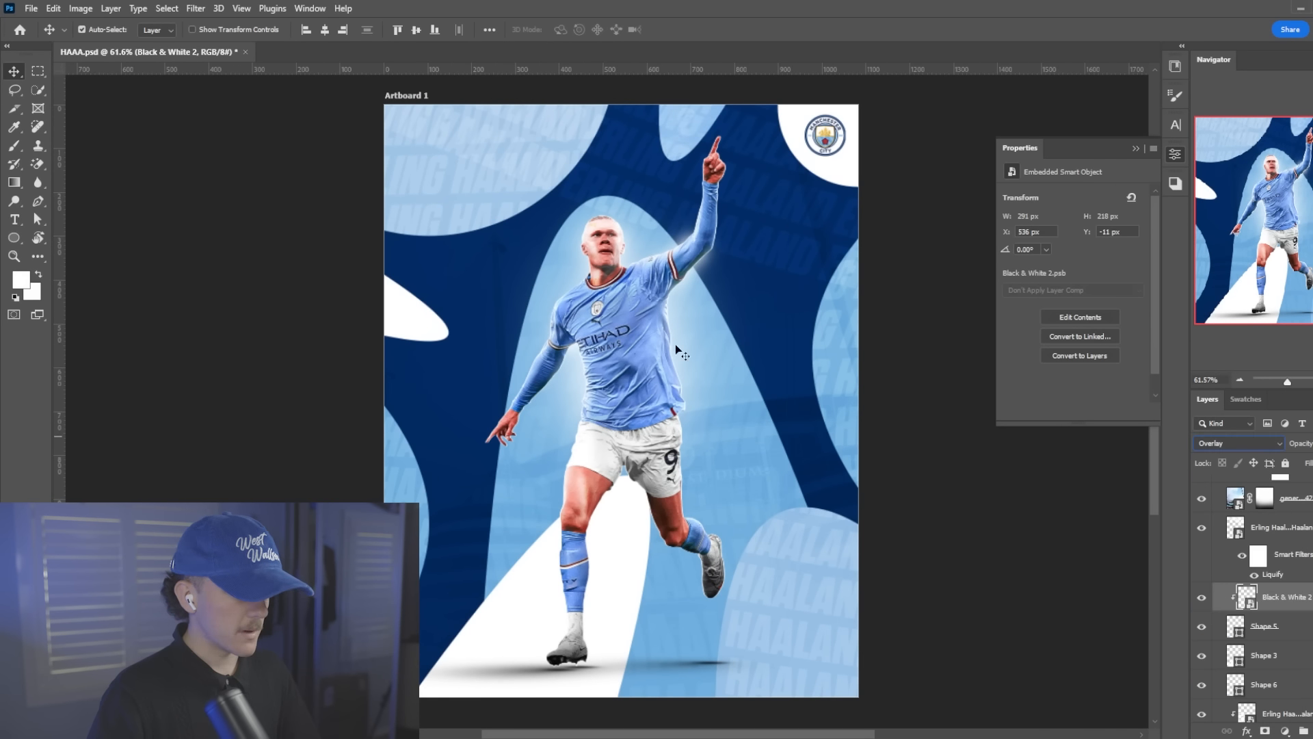
Place the goal-celebration photo above the Ellipse 1 name pattern, about 1080 × 721 px, covering the poster's upper-left ellipse
{"action": "left_click", "coordinate": [829, 363]}
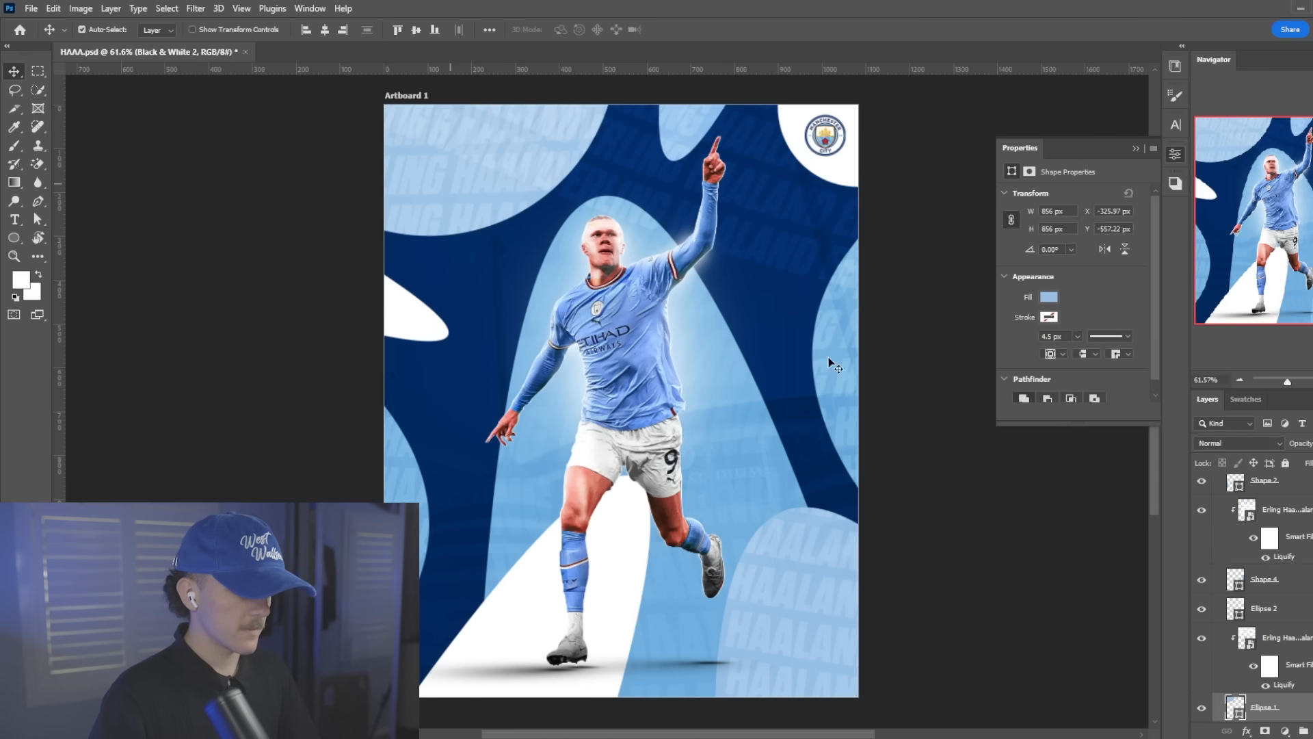
{"action": "scroll", "coordinate": [1280, 619], "scroll_direction": "down", "scroll_amount": 1}
{"action": "left_click", "coordinate": [1285, 623]}
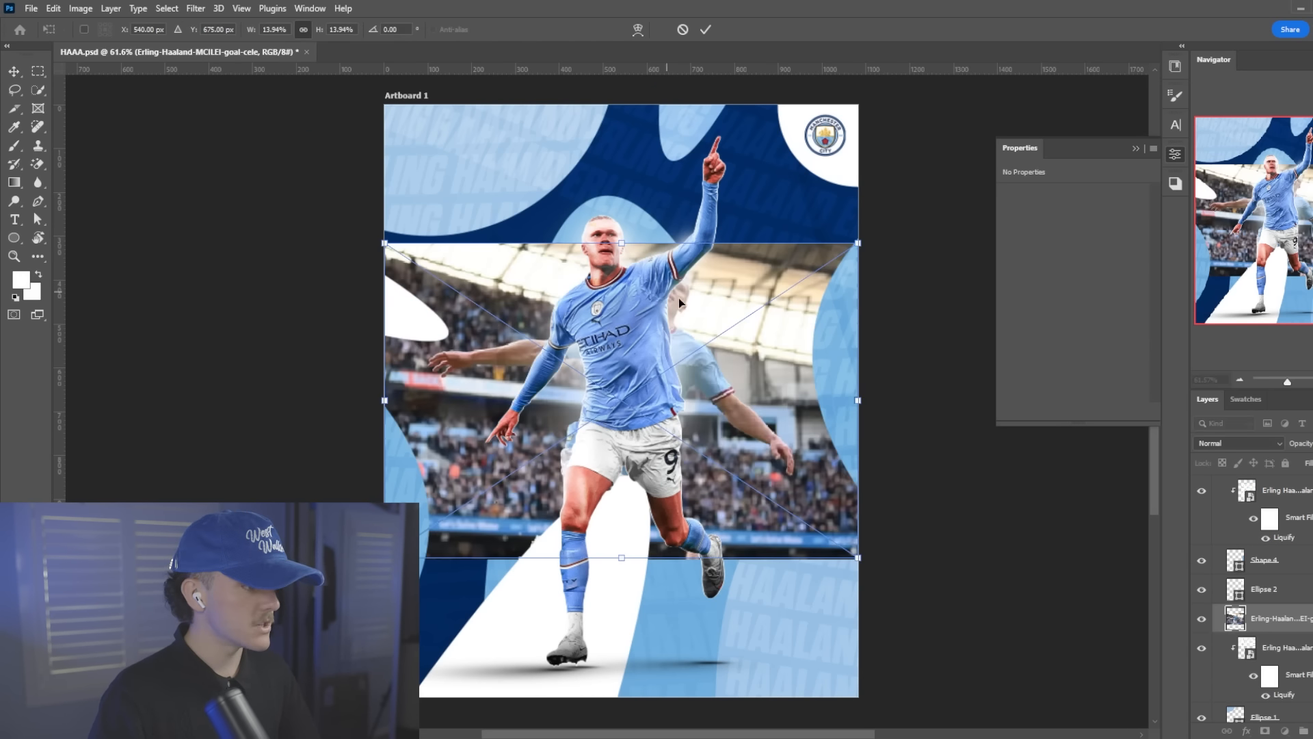
{"action": "left_click_drag", "start_coordinate": [699, 351], "coordinate": [528, 181]}
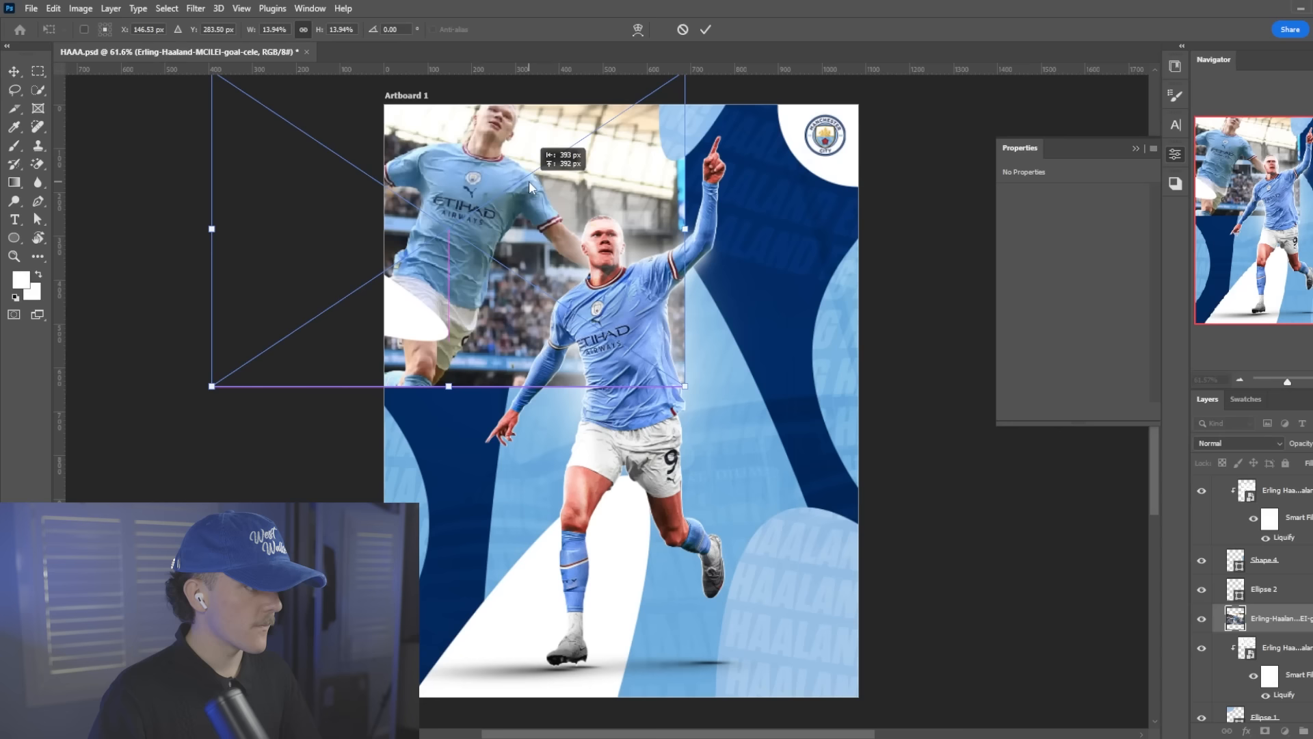
{"action": "left_click", "coordinate": [708, 30]}
Add a Black & White adjustment clipped to the celebration photo and convert both layers into one smart object
{"action": "left_click", "coordinate": [1285, 730]}
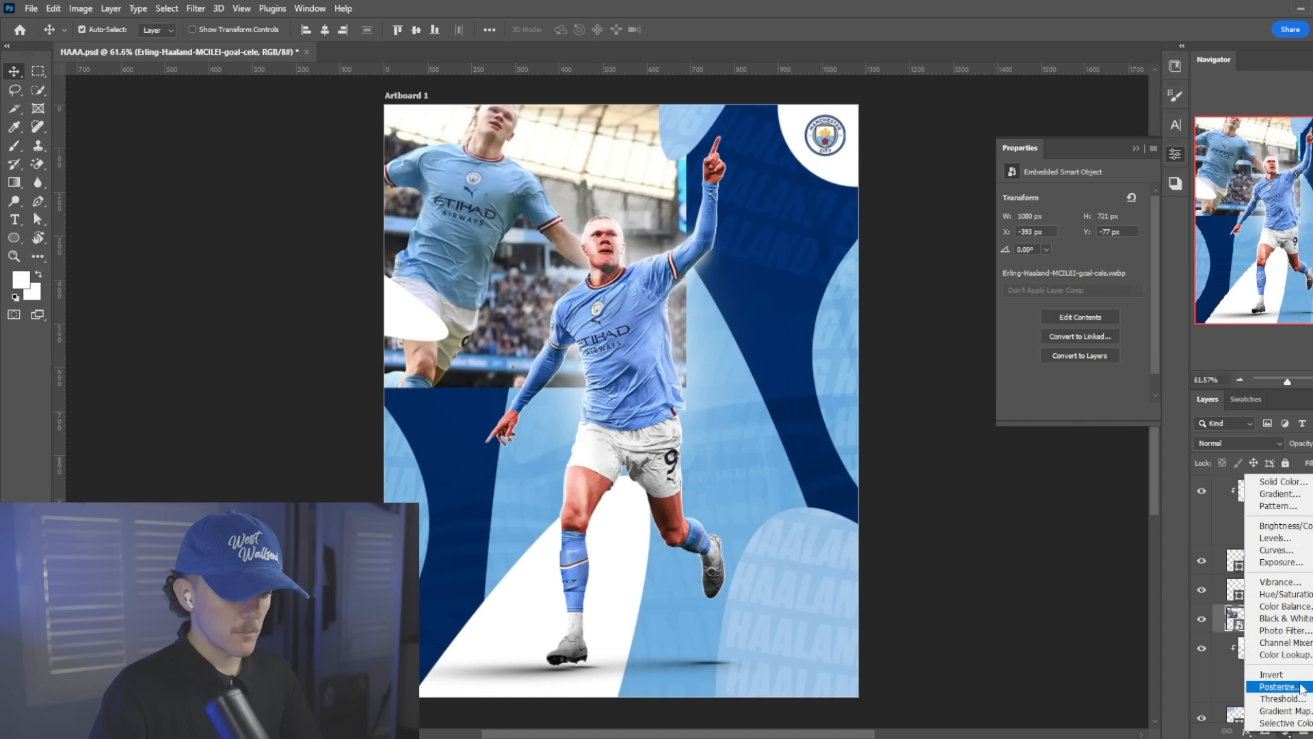
{"action": "left_click", "coordinate": [1265, 624]}
{"action": "right_click", "coordinate": [1253, 619]}
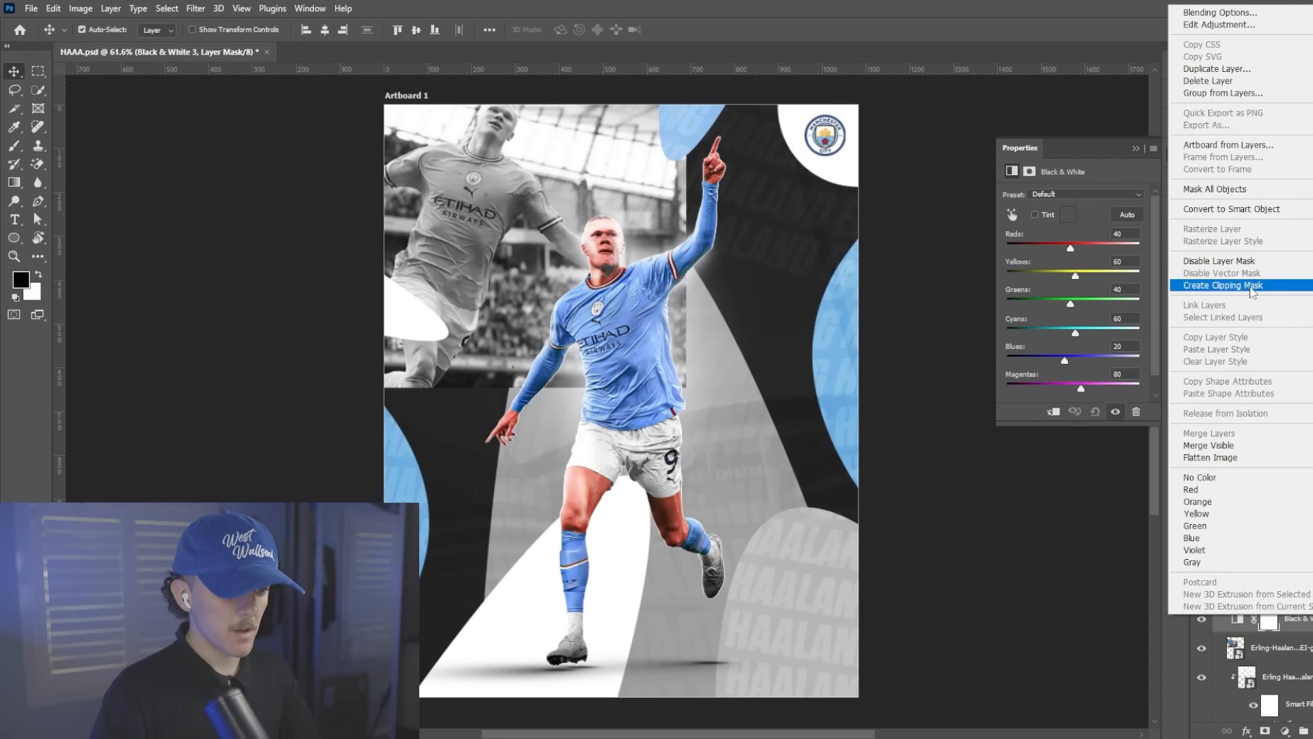
{"action": "left_click", "coordinate": [1253, 285]}
{"action": "left_click", "coordinate": [1296, 647]}
{"action": "left_click", "coordinate": [1297, 623], "text": "shift"}
{"action": "right_click", "coordinate": [1295, 621]}
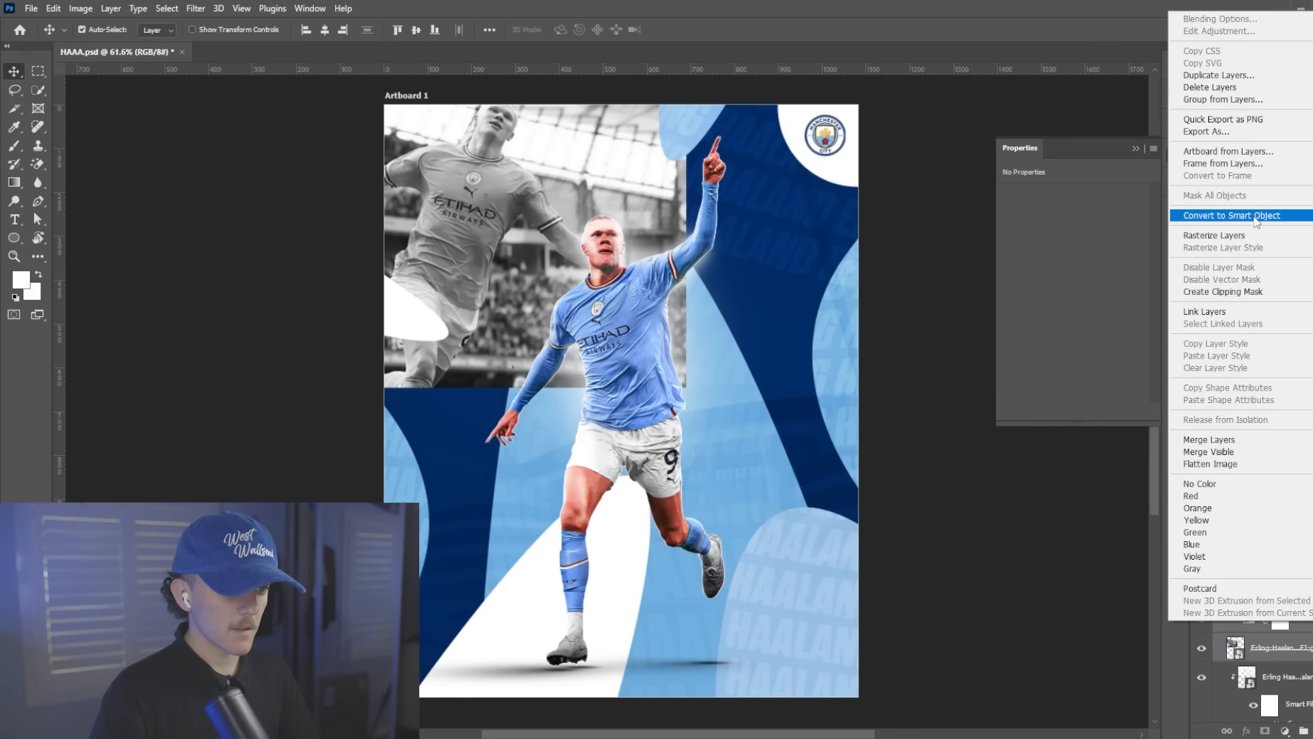
{"action": "left_click", "coordinate": [1230, 215]}
Blend the black-and-white celebration photo in Overlay mode and clip it to Ellipse 1 beneath the name pattern
{"action": "left_click", "coordinate": [1253, 441]}
{"action": "left_click", "coordinate": [1220, 559]}
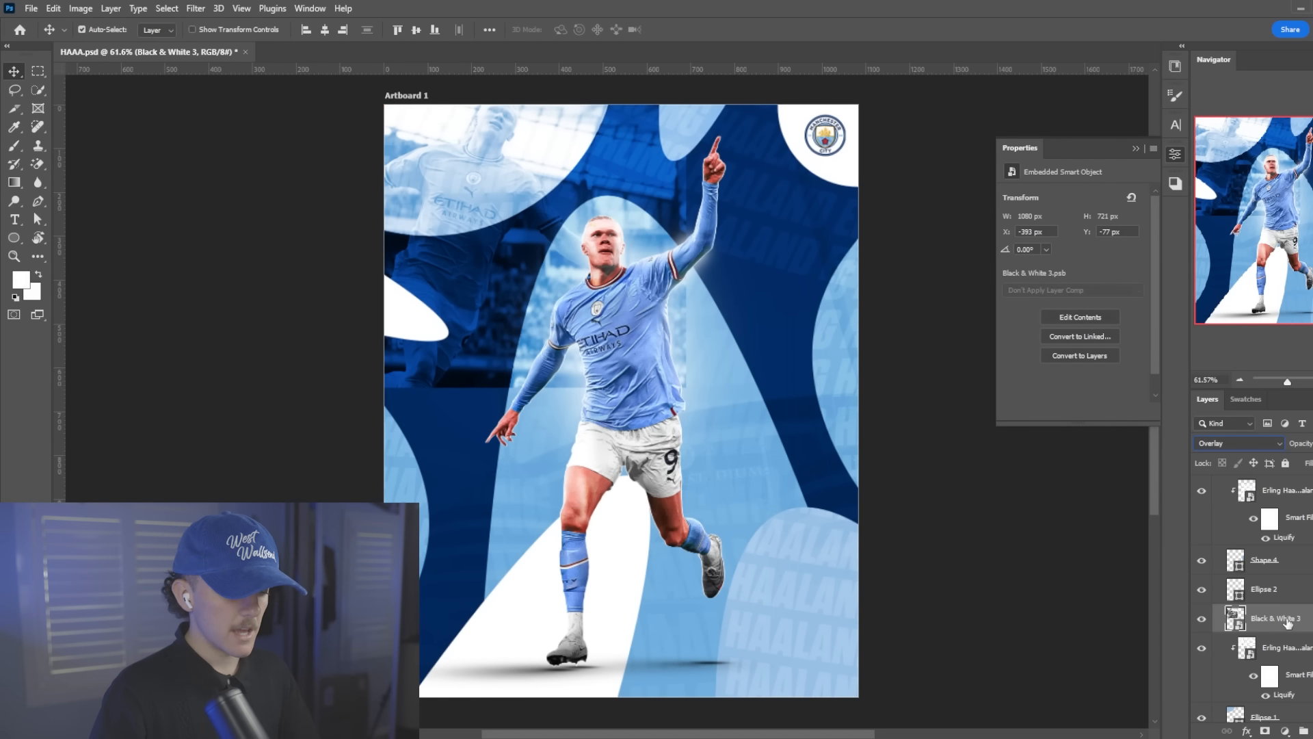
{"action": "right_click", "coordinate": [1287, 618]}
{"action": "left_click", "coordinate": [1231, 441]}
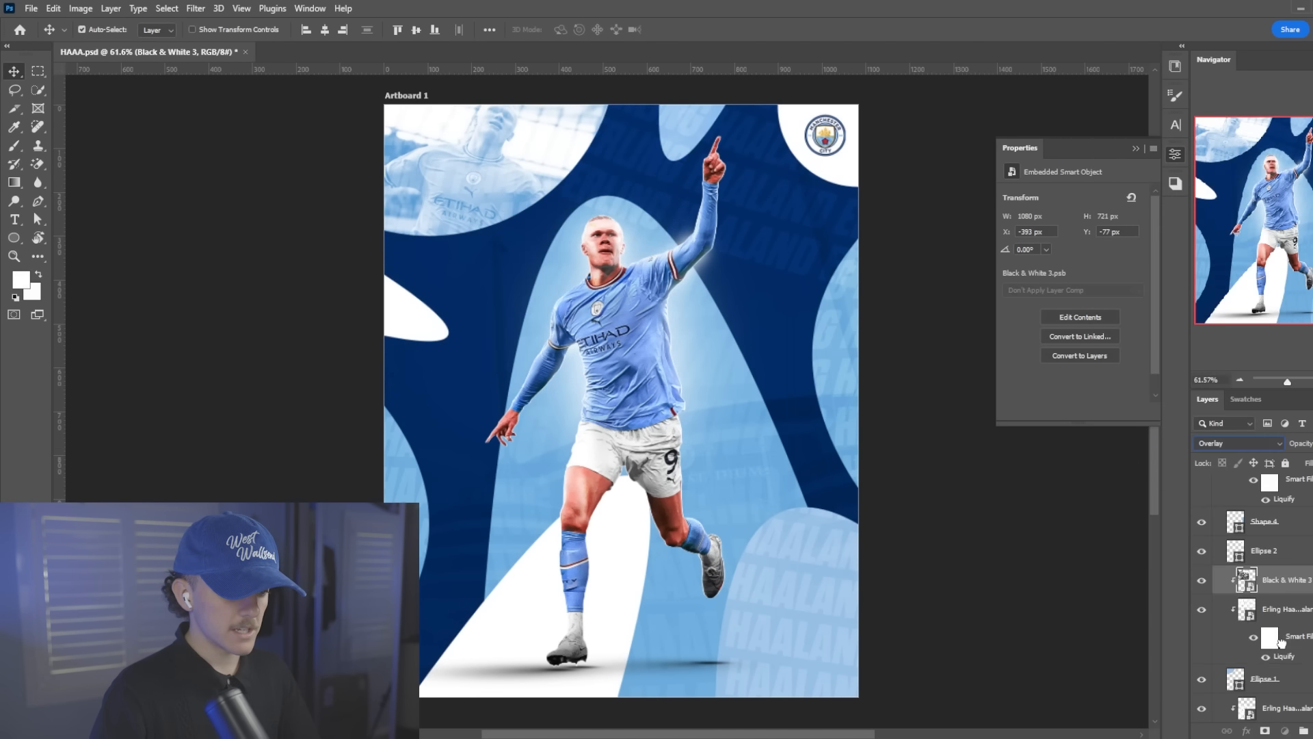
{"action": "left_click_drag", "start_coordinate": [1281, 641], "coordinate": [1260, 641]}
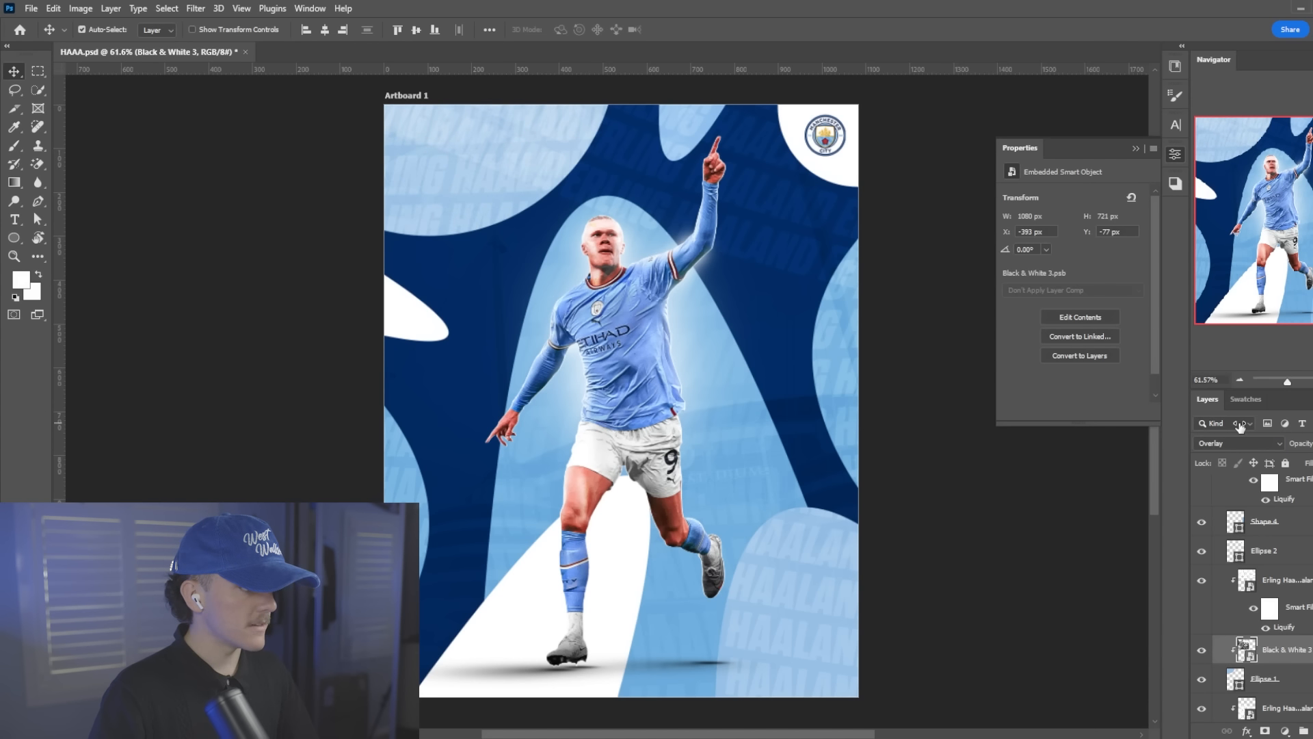
Examine the whole poster at different magnifications to judge how the photos and name patterns blend into the shapes
{"action": "scroll", "coordinate": [650, 445], "scroll_direction": "up", "scroll_amount": 1}
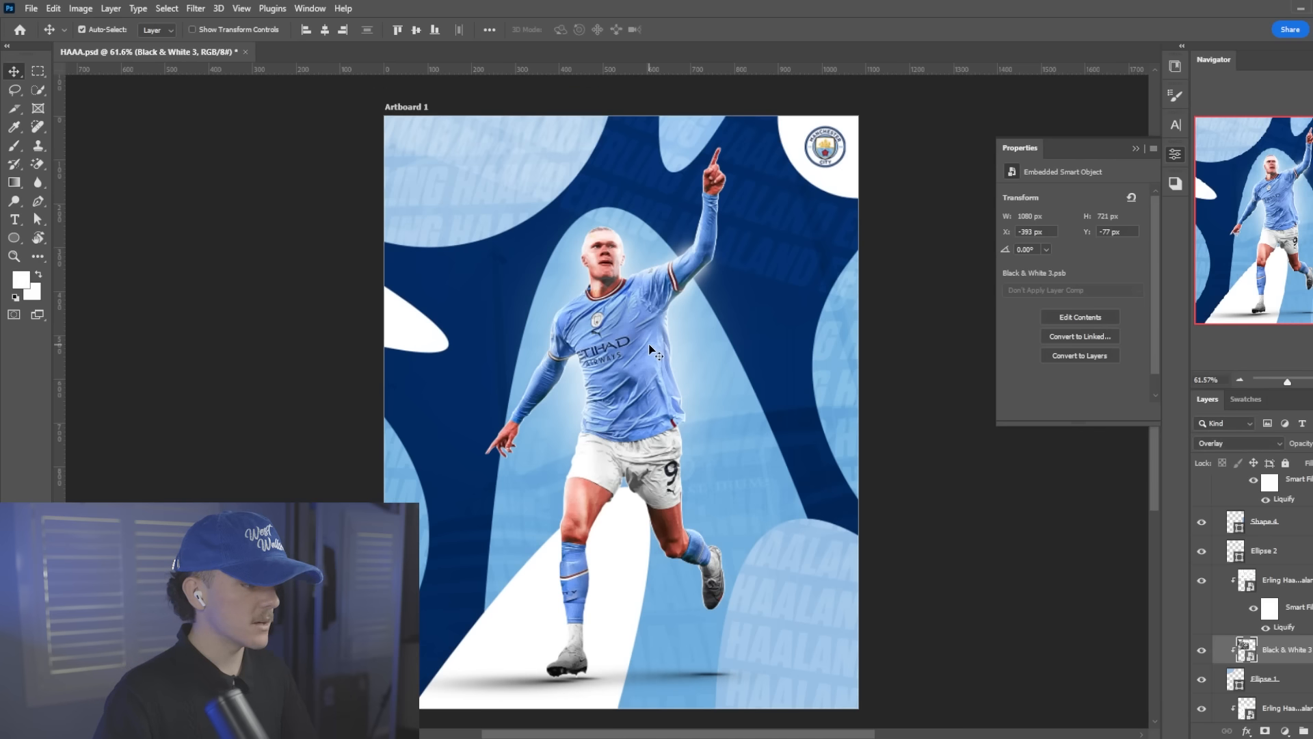
{"action": "scroll", "coordinate": [547, 432], "scroll_direction": "down", "scroll_amount": 2}
{"action": "left_click", "coordinate": [555, 543]}
{"action": "scroll", "coordinate": [691, 398], "scroll_direction": "down", "scroll_amount": 2}
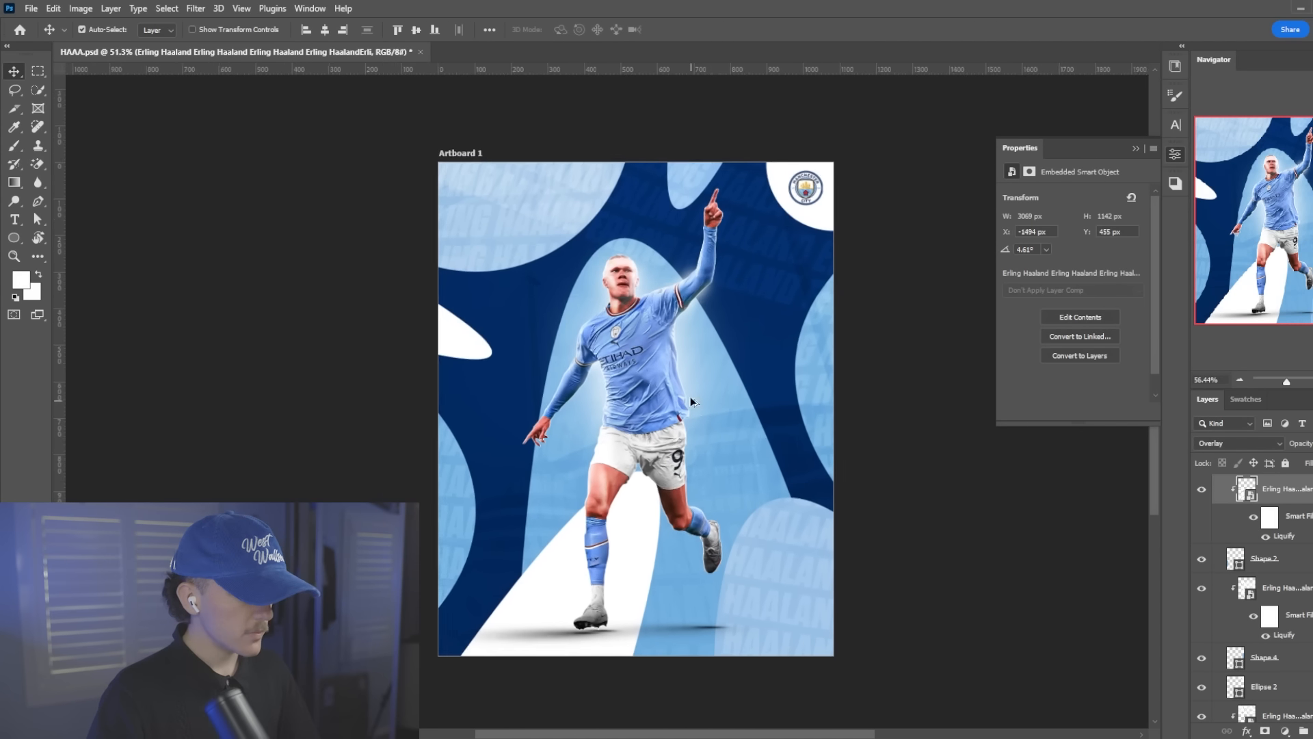
{"action": "scroll", "coordinate": [594, 375], "scroll_direction": "up", "scroll_amount": 2}
{"action": "scroll", "coordinate": [594, 384], "scroll_direction": "down", "scroll_amount": 1}
{"action": "scroll", "coordinate": [558, 411], "scroll_direction": "up", "scroll_amount": 1}
Hide the club badge and stamp all visible layers into a new smart object layer directly beneath it
{"action": "scroll", "coordinate": [1309, 525], "scroll_direction": "up", "scroll_amount": 10}
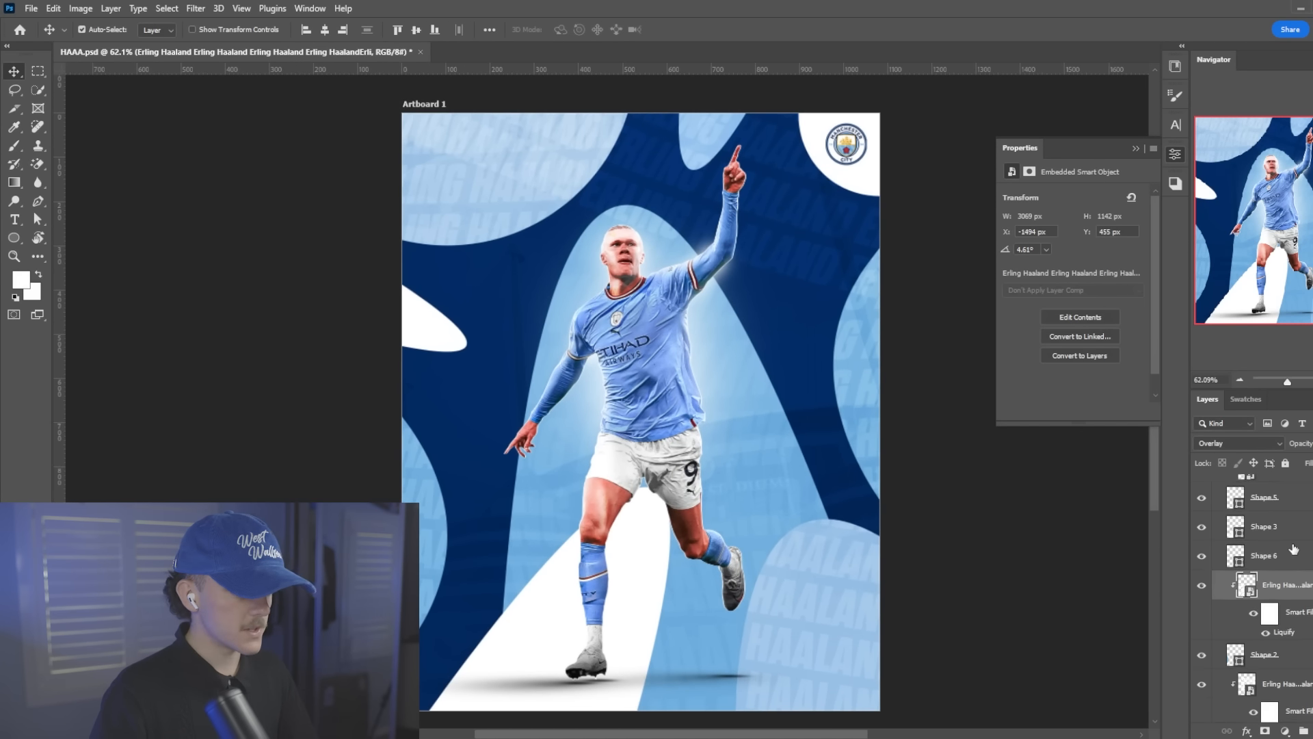
{"action": "left_click", "coordinate": [1306, 519]}
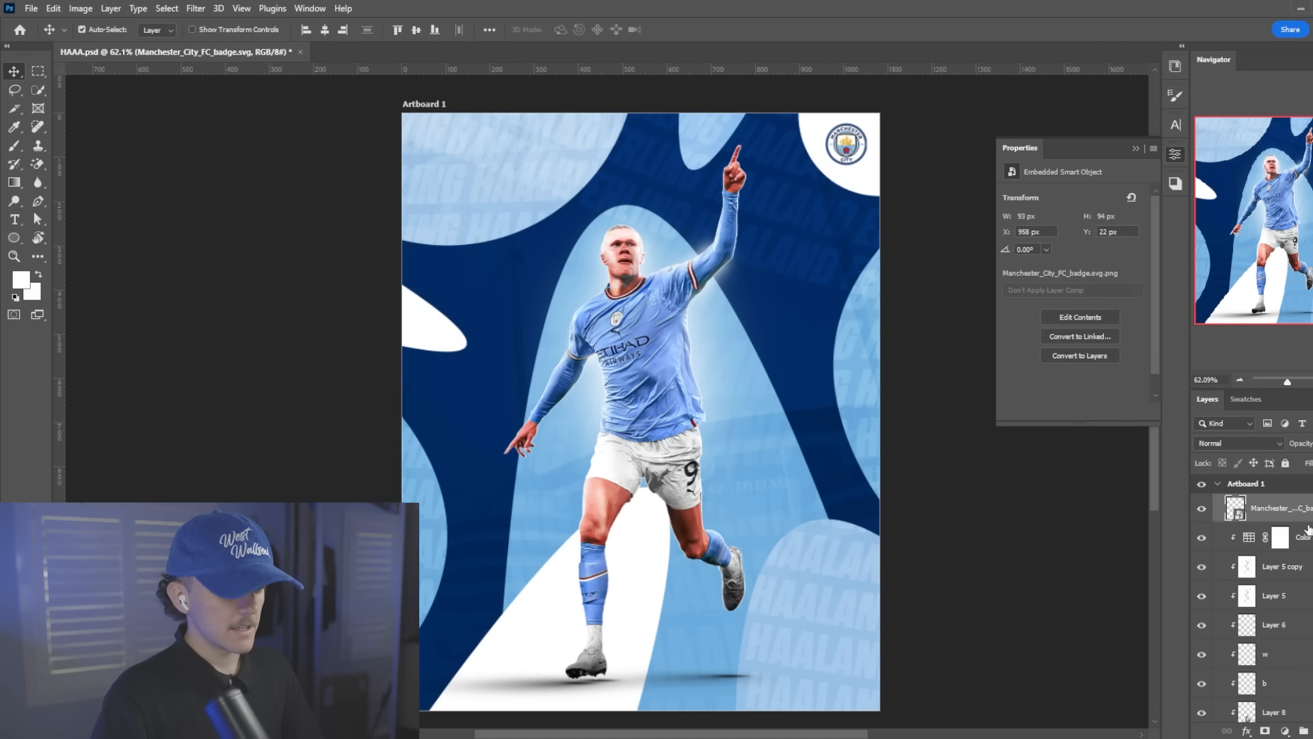
{"action": "left_click", "coordinate": [1201, 508]}
{"action": "left_click", "coordinate": [1303, 538]}
{"action": "key", "text": "ctrl+alt+shift+e"}
{"action": "right_click", "coordinate": [1302, 538]}
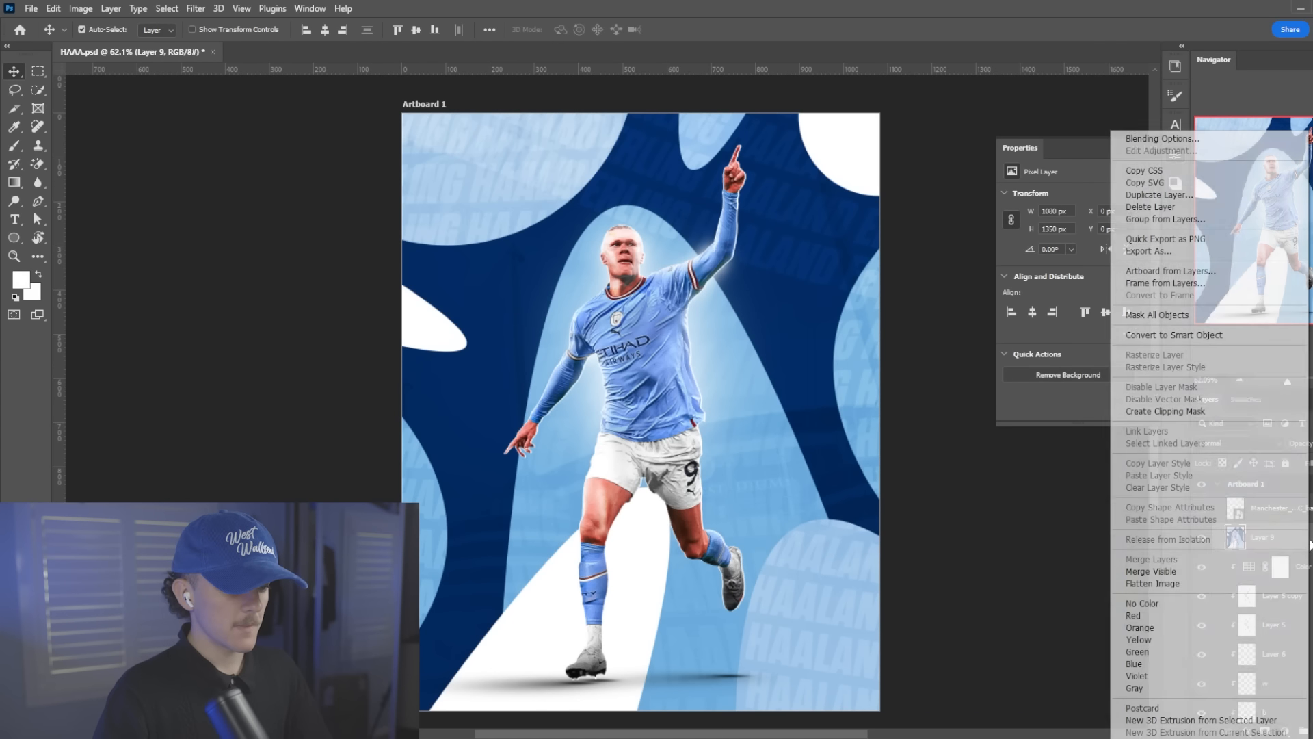
{"action": "left_click", "coordinate": [1204, 331]}
Open the Camera Raw Filter for the stamped layer and set Texture +10, Clarity +40, Contrast +11 and Exposure +0.15
{"action": "left_click", "coordinate": [196, 8]}
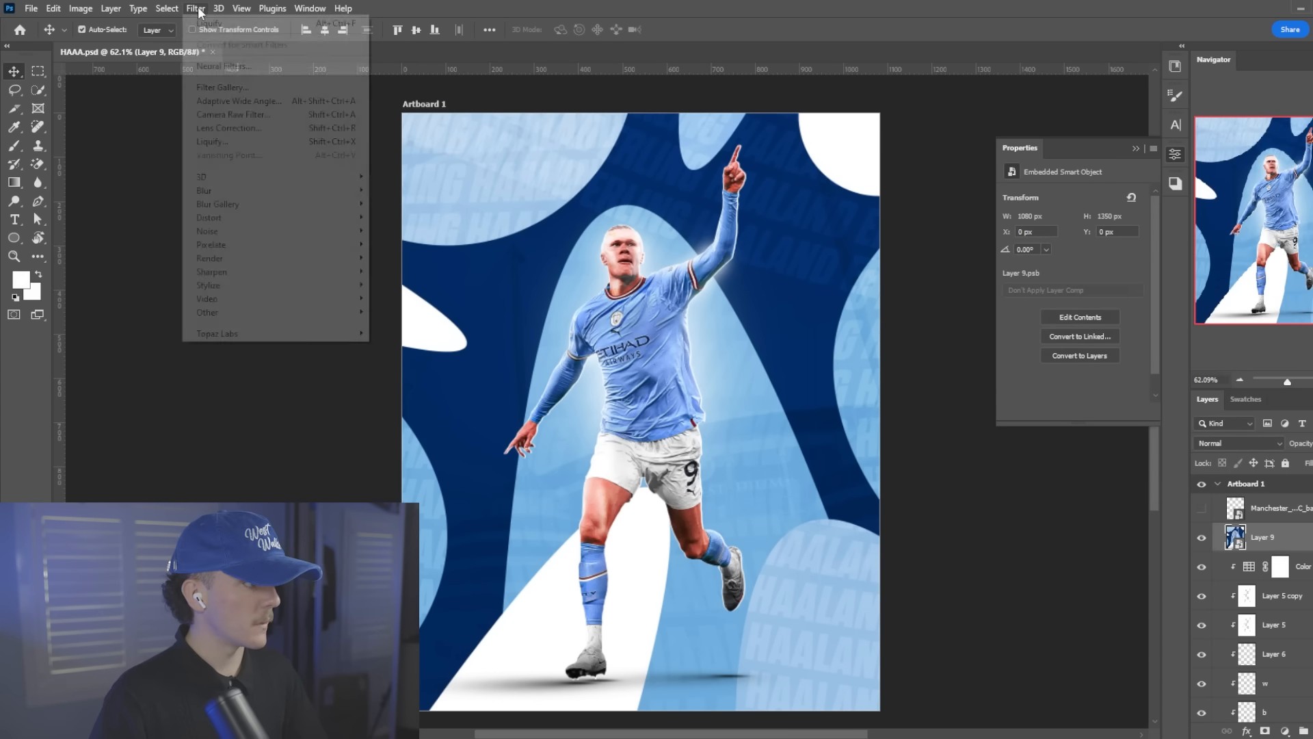
{"action": "left_click", "coordinate": [259, 114]}
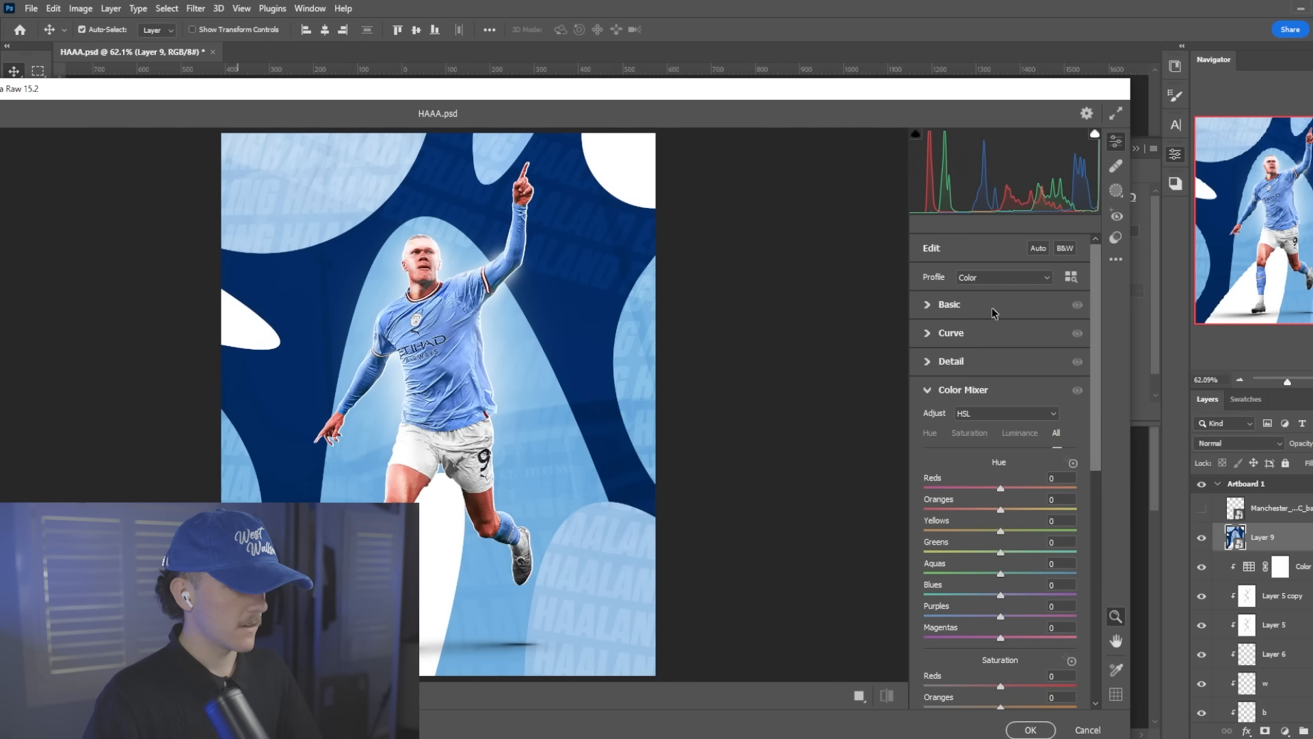
{"action": "left_click", "coordinate": [993, 309]}
{"action": "mouse_move", "coordinate": [1013, 582]}
{"action": "left_mouse_down"}
{"action": "mouse_move", "coordinate": [1032, 583]}
{"action": "mouse_move", "coordinate": [1009, 560]}
{"action": "left_mouse_up"}
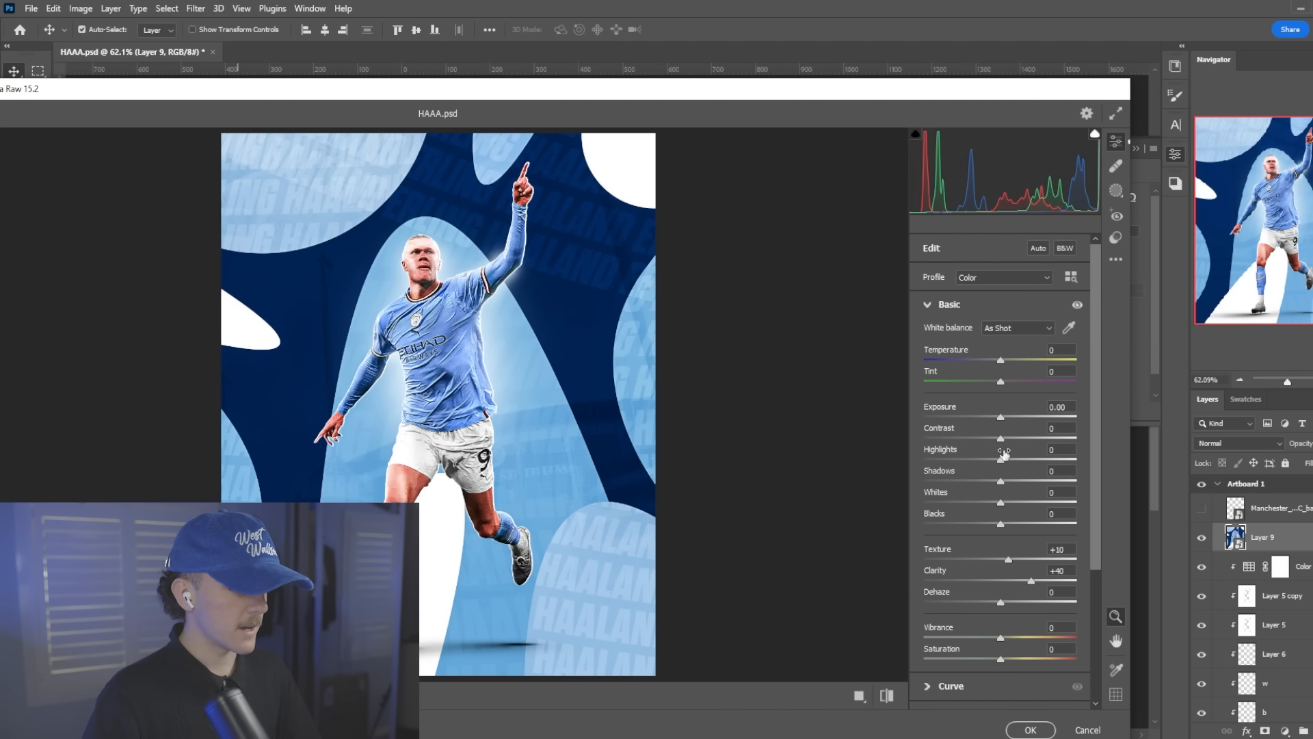
{"action": "left_click_drag", "start_coordinate": [1004, 437], "coordinate": [998, 415]}
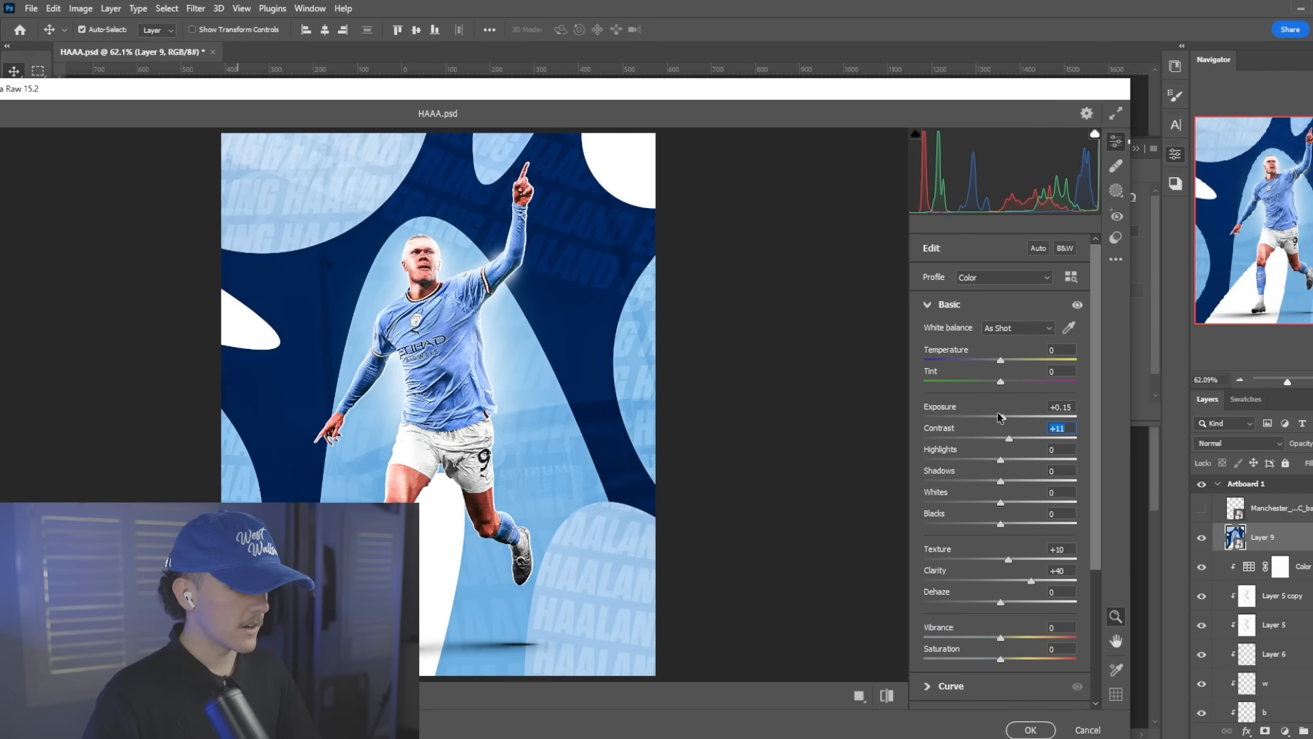
Set Sharpening to 26 and Grain to 3, and apply the Camera Raw Filter to the stamped layer
{"action": "scroll", "coordinate": [940, 409], "scroll_direction": "down", "scroll_amount": 5}
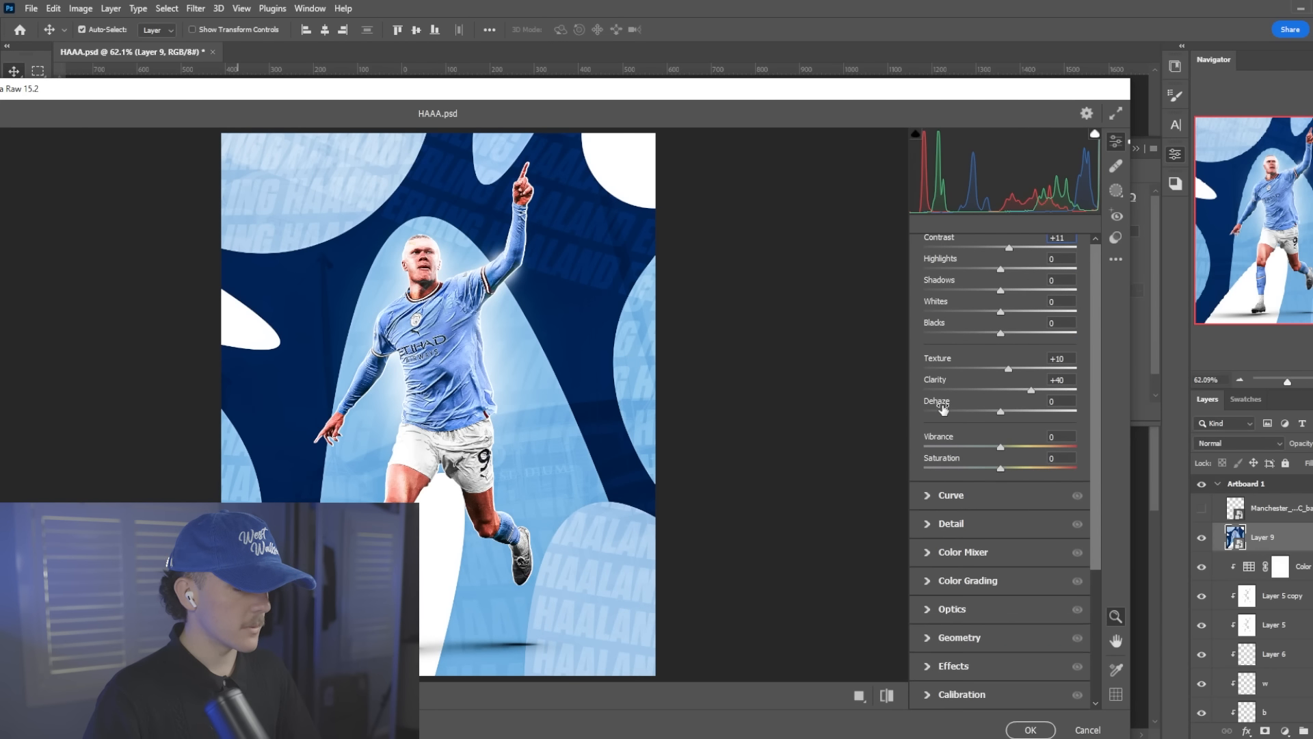
{"action": "left_click", "coordinate": [960, 527]}
{"action": "scroll", "coordinate": [1019, 624], "scroll_direction": "down", "scroll_amount": 1}
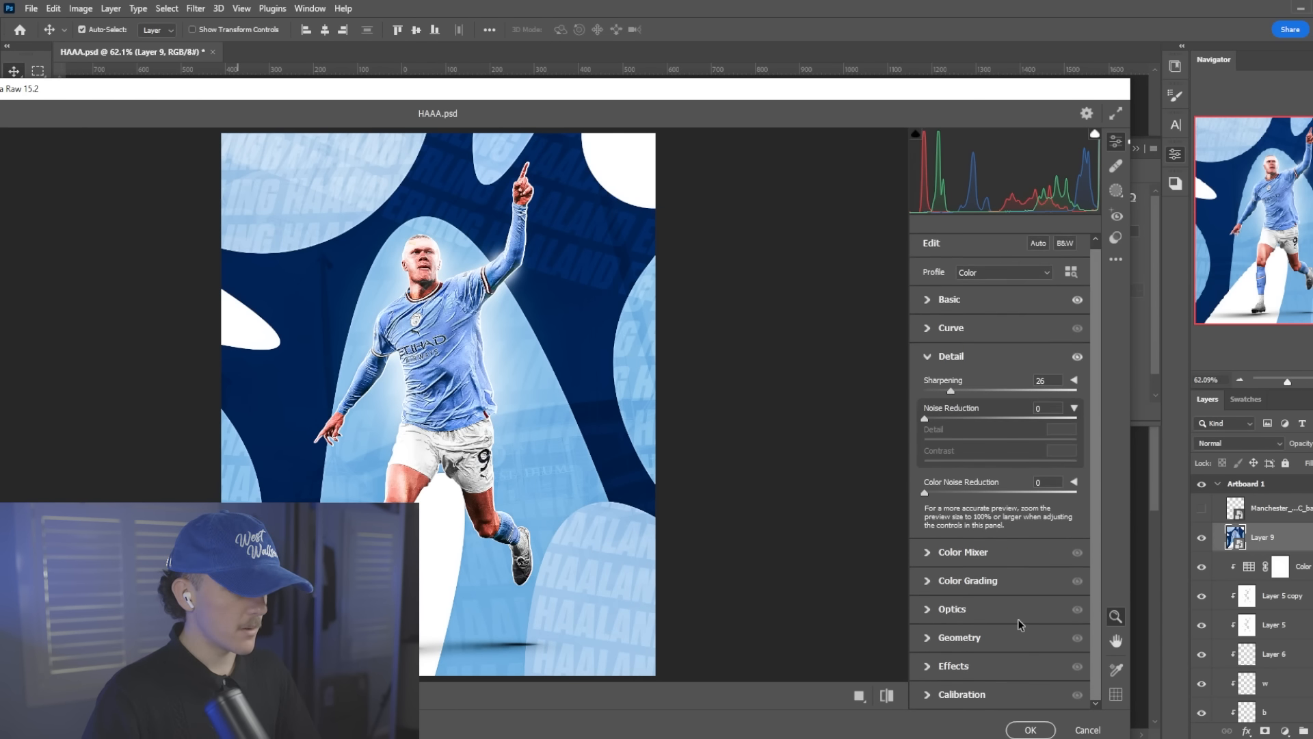
{"action": "left_click", "coordinate": [995, 663]}
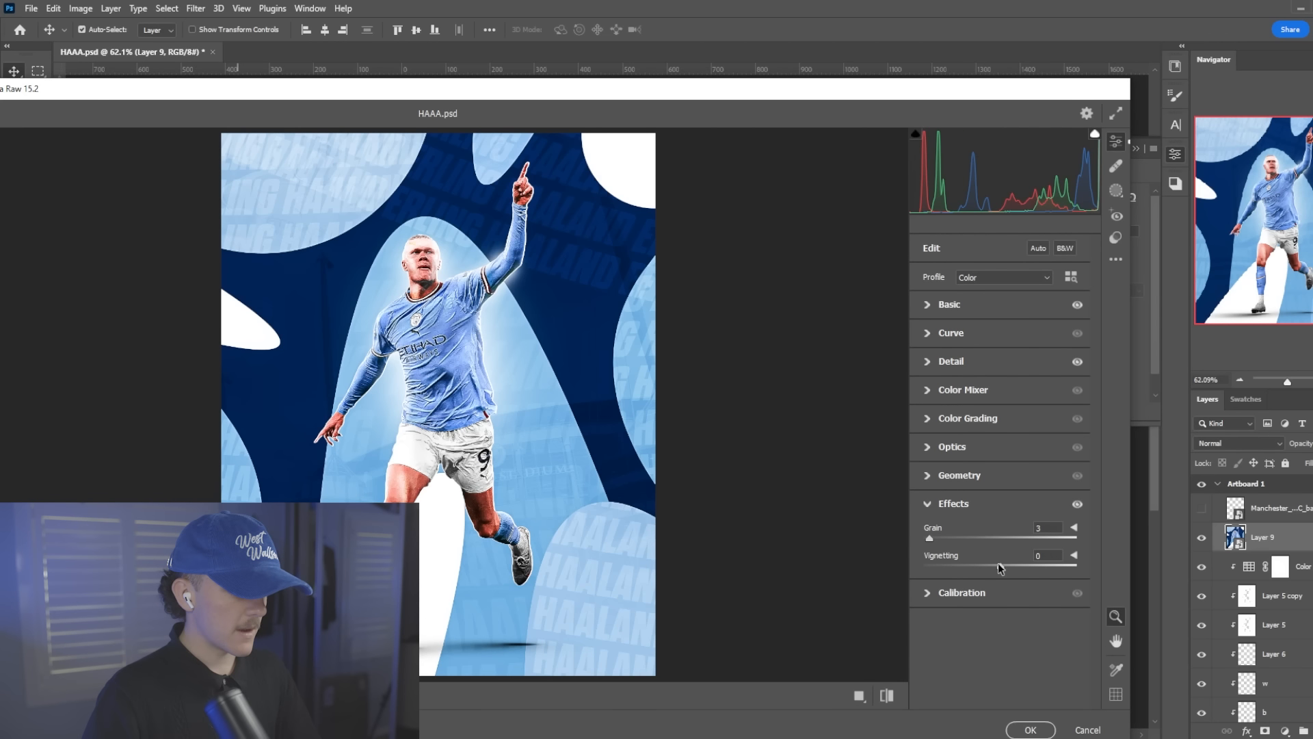
{"action": "left_click", "coordinate": [1030, 730]}
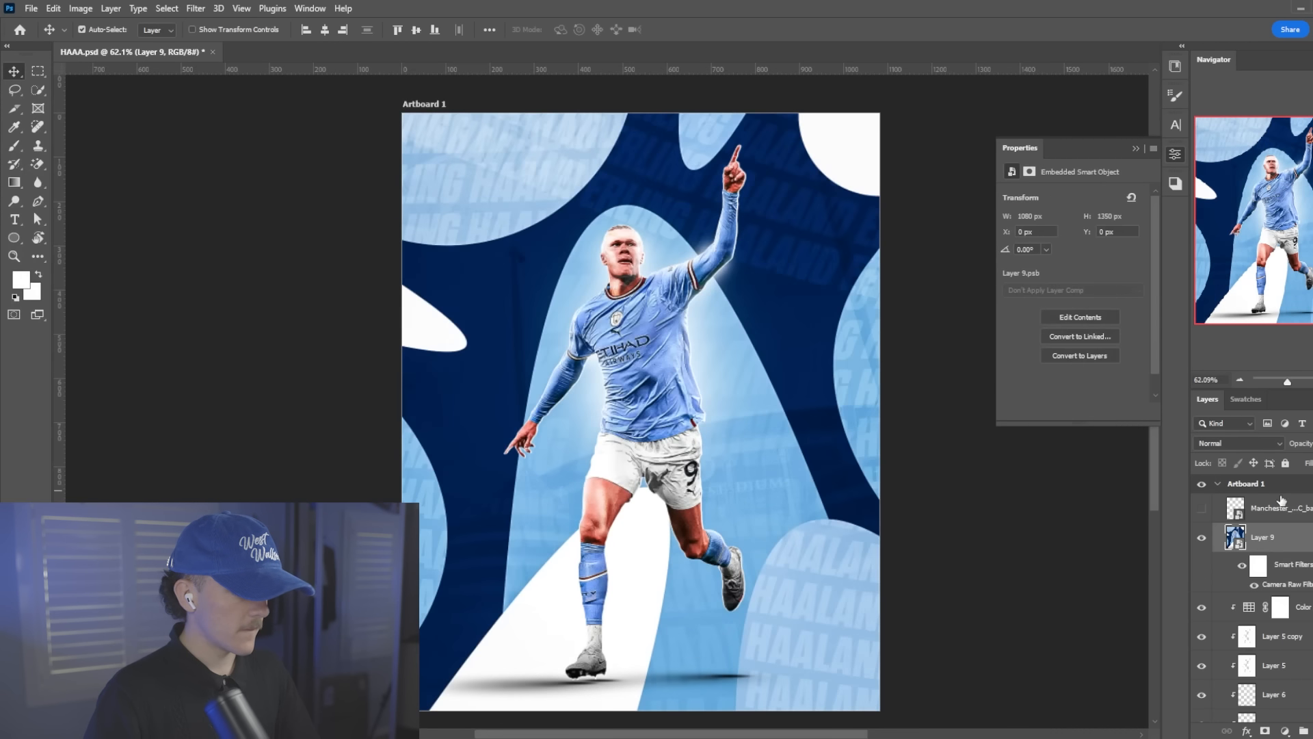
Show the club badge again and add a Color Lookup adjustment layer directly above it
{"action": "left_click", "coordinate": [1204, 509]}
{"action": "scroll", "coordinate": [611, 409], "scroll_direction": "up", "scroll_amount": 1}
{"action": "left_click", "coordinate": [1275, 515]}
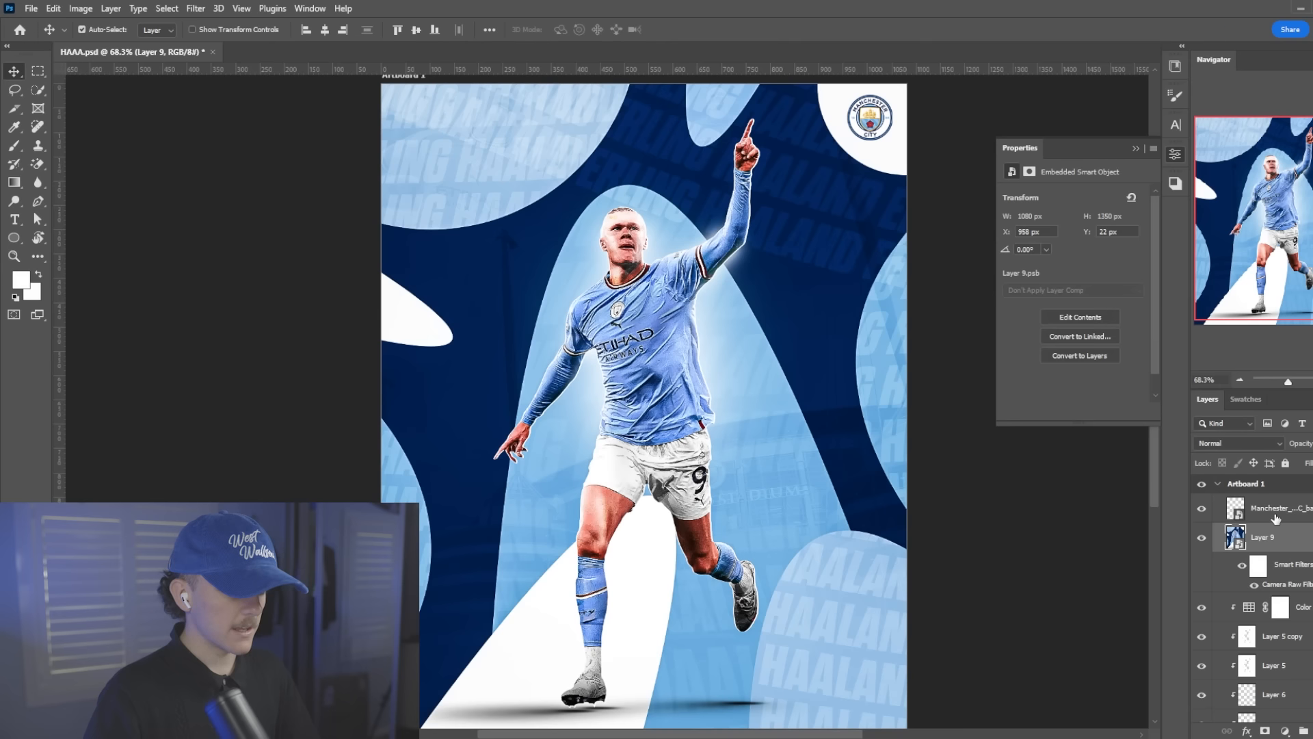
{"action": "left_click", "coordinate": [1285, 730]}
{"action": "left_click", "coordinate": [1288, 639]}
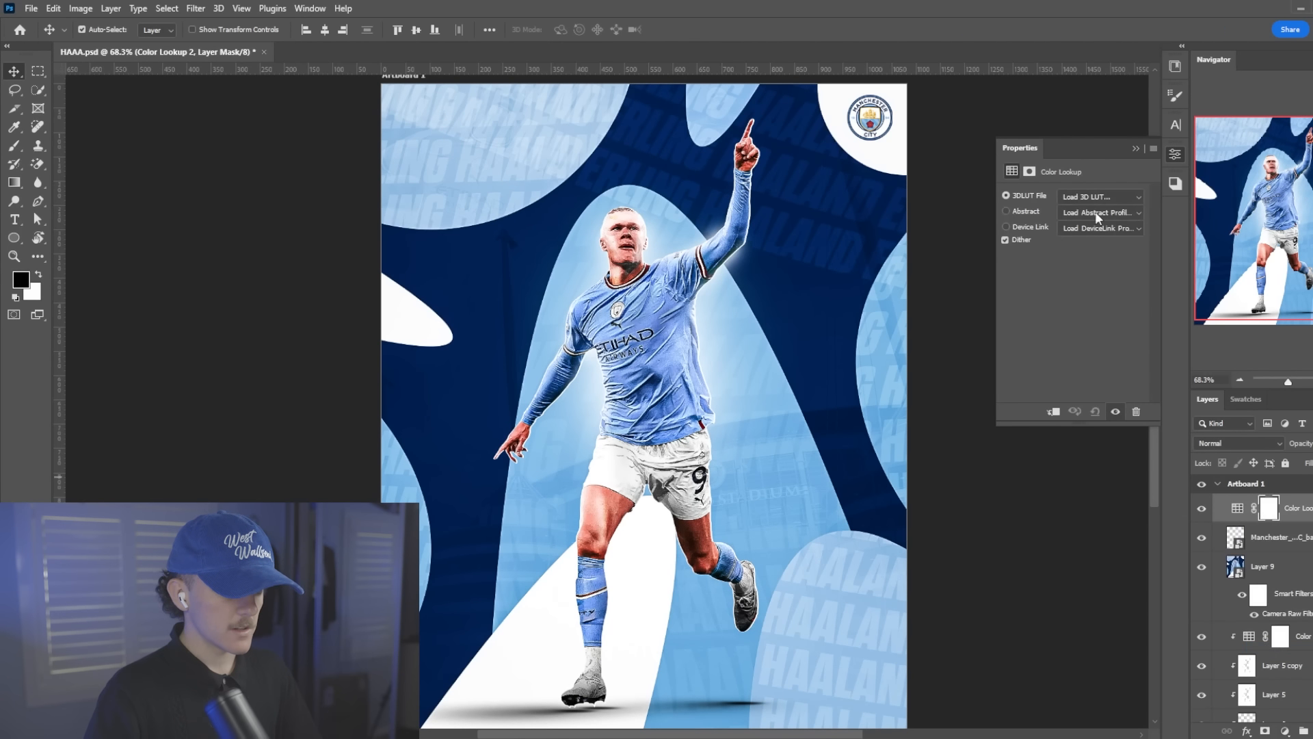
Set the Color Lookup adjustment's 3DLUT file to EJD Make it Pop 11
{"action": "left_click", "coordinate": [1097, 200]}
{"action": "left_click", "coordinate": [1098, 161]}
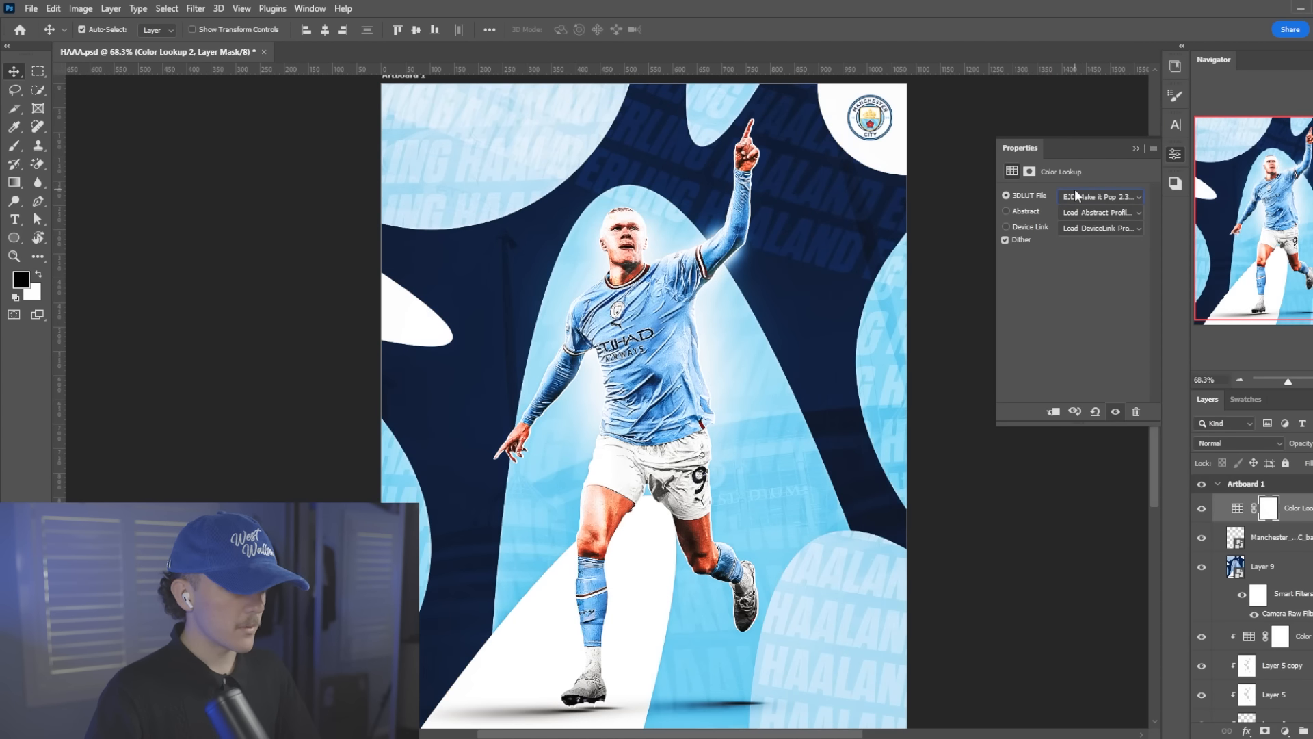
{"action": "scroll", "coordinate": [1076, 197], "scroll_direction": "up", "scroll_amount": 2}
{"action": "left_click", "coordinate": [1189, 518]}
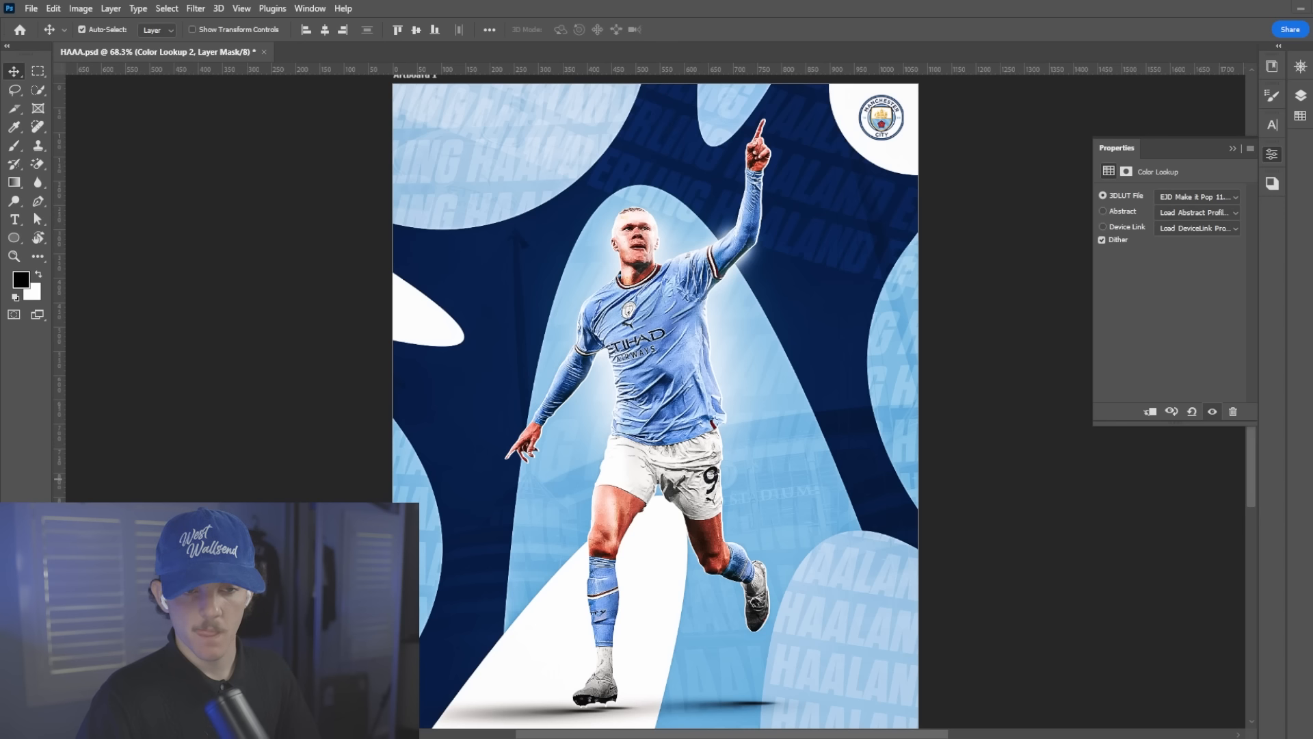
Place the dust3.jpg texture on the artboard above all layers and set its blend mode to Screen
{"action": "left_click_drag", "start_coordinate": [1312, 479], "coordinate": [673, 529]}
{"action": "left_click", "coordinate": [706, 30]}
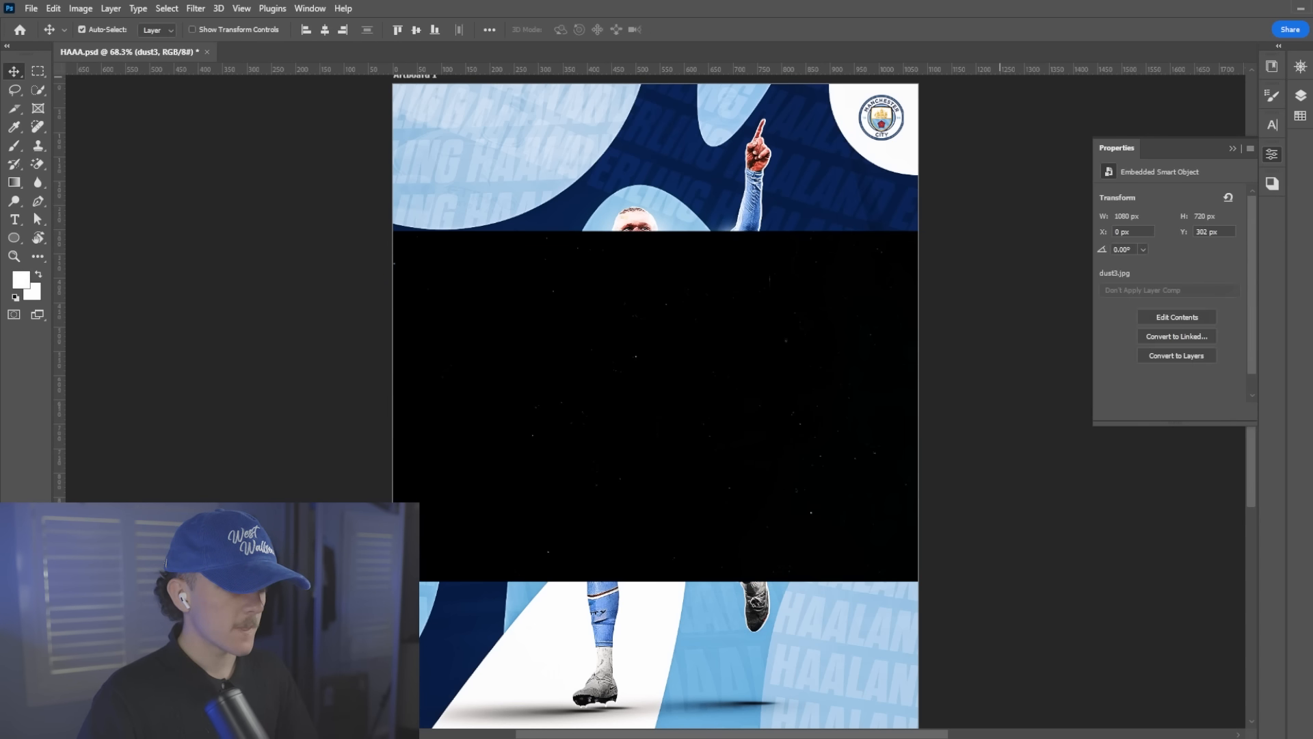
{"action": "left_click", "coordinate": [1311, 46]}
{"action": "left_click", "coordinate": [1243, 444]}
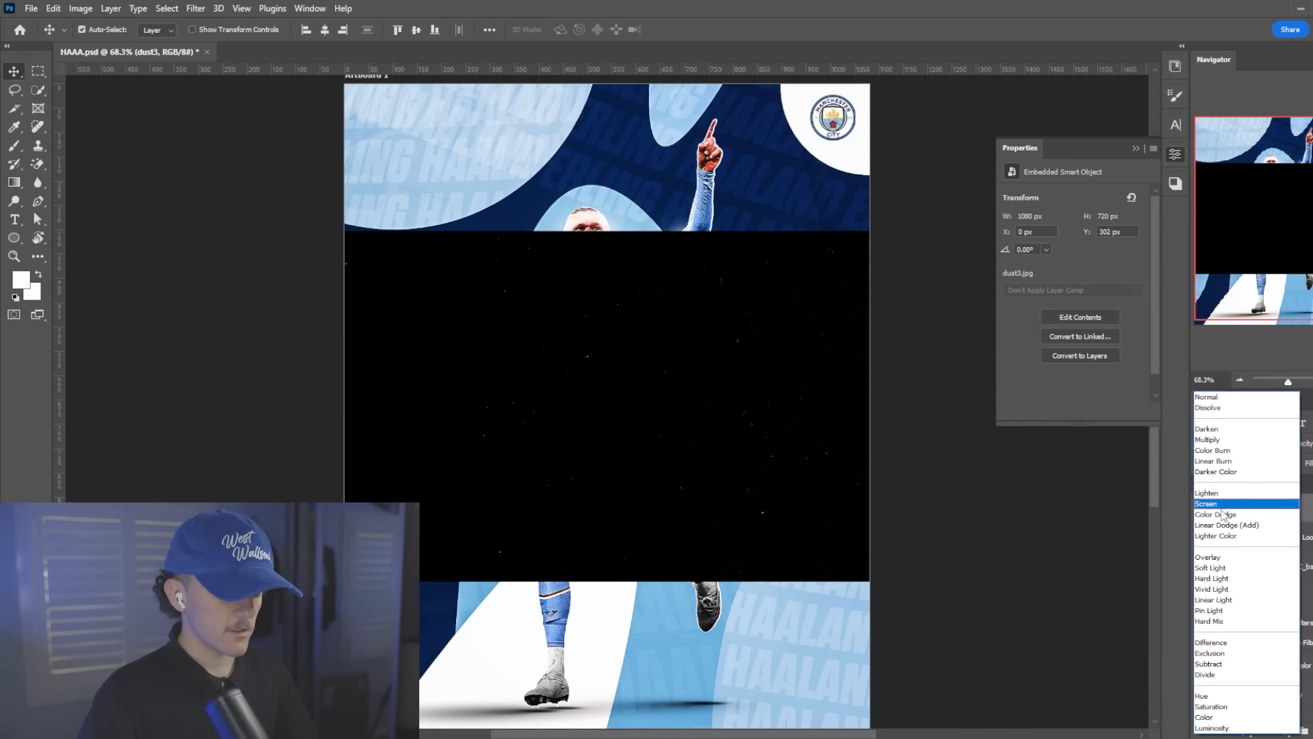
{"action": "left_click", "coordinate": [1227, 505]}
Rotate the dust overlay to -90° and enlarge it to about 1190 x 1784 px so it covers the whole poster
{"action": "key", "text": "ctrl+t"}
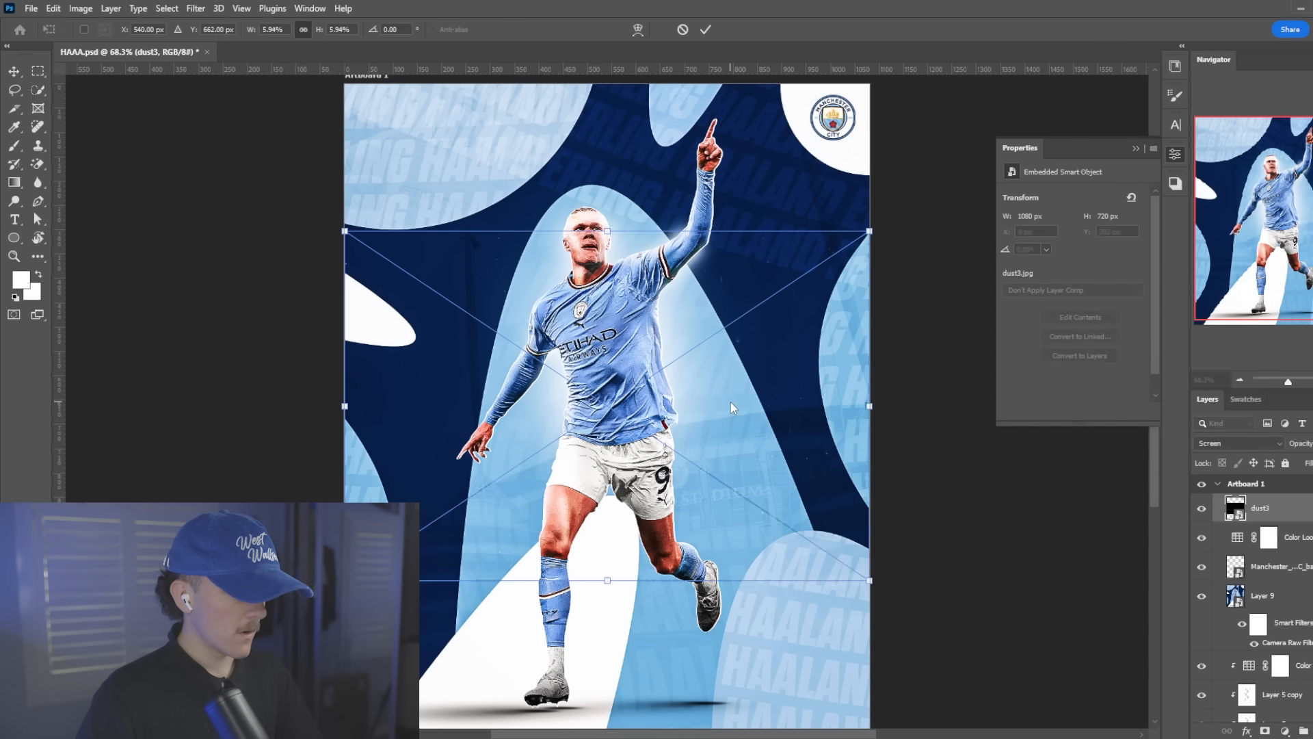
{"action": "right_click", "coordinate": [732, 402]}
{"action": "left_click", "coordinate": [809, 535]}
{"action": "scroll", "coordinate": [670, 477], "scroll_direction": "down", "scroll_amount": 6}
{"action": "left_click_drag", "start_coordinate": [739, 444], "coordinate": [787, 451]}
{"action": "key", "text": "Return"}
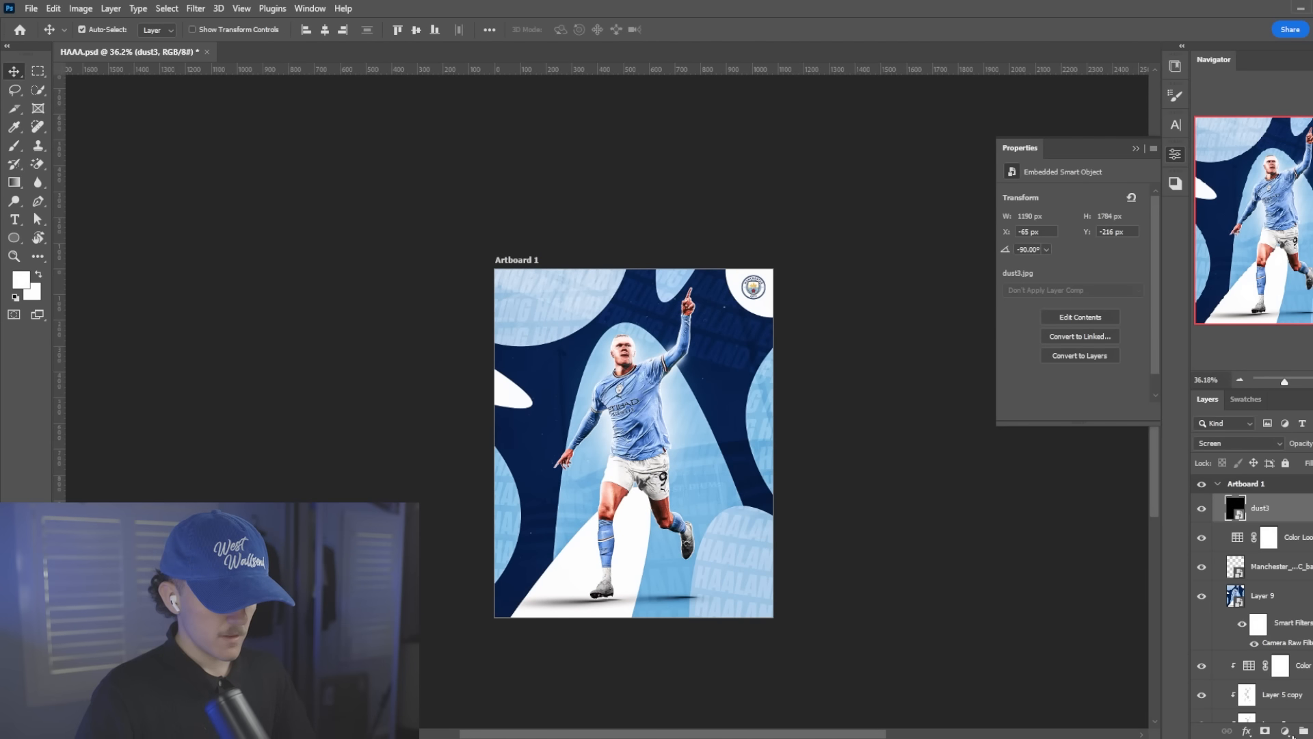
Add a Levels adjustment layer directly above the dust overlay
{"action": "left_click", "coordinate": [1285, 730]}
{"action": "left_click", "coordinate": [1284, 551]}
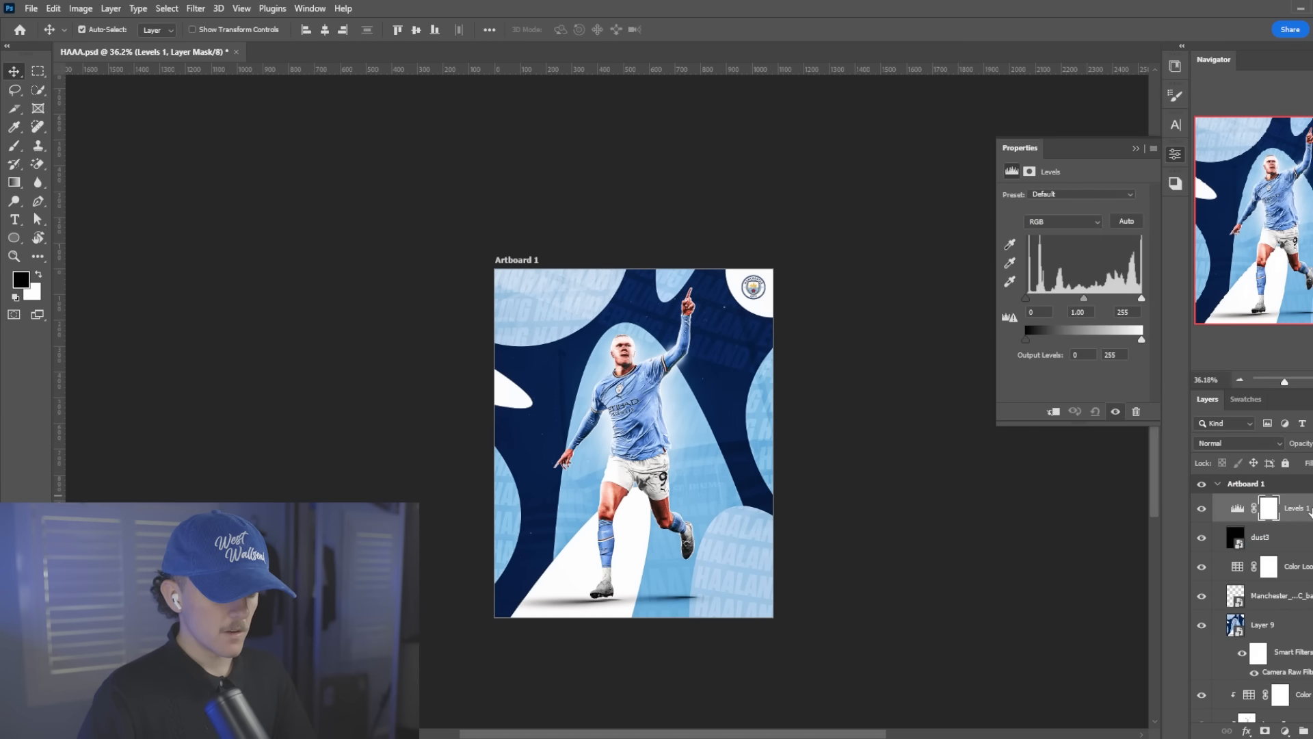